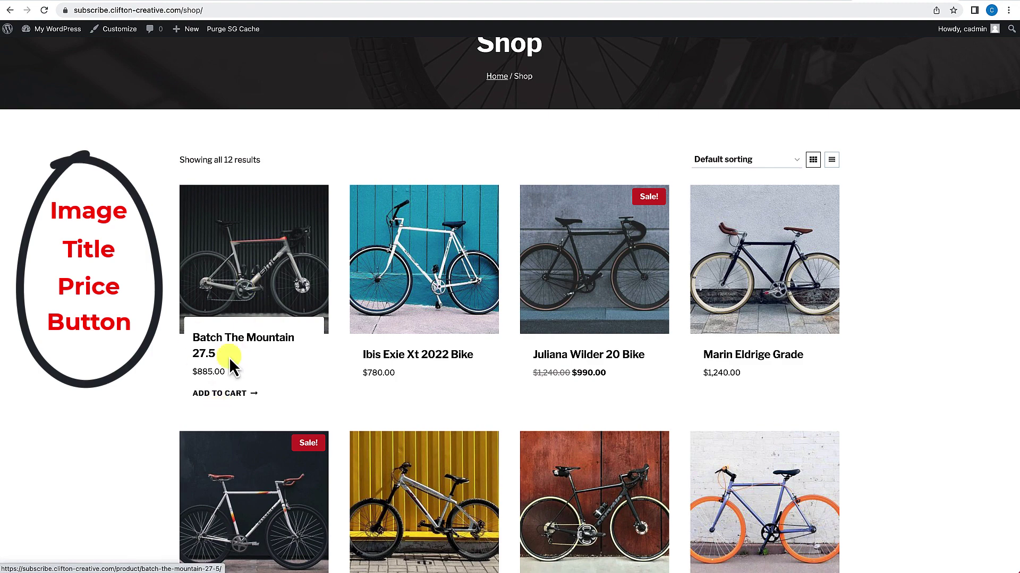
# Examine the default product cards on the shop page, including their image, title, price and Add to Cart link.
pyautogui.scroll(-7, 393, 342)
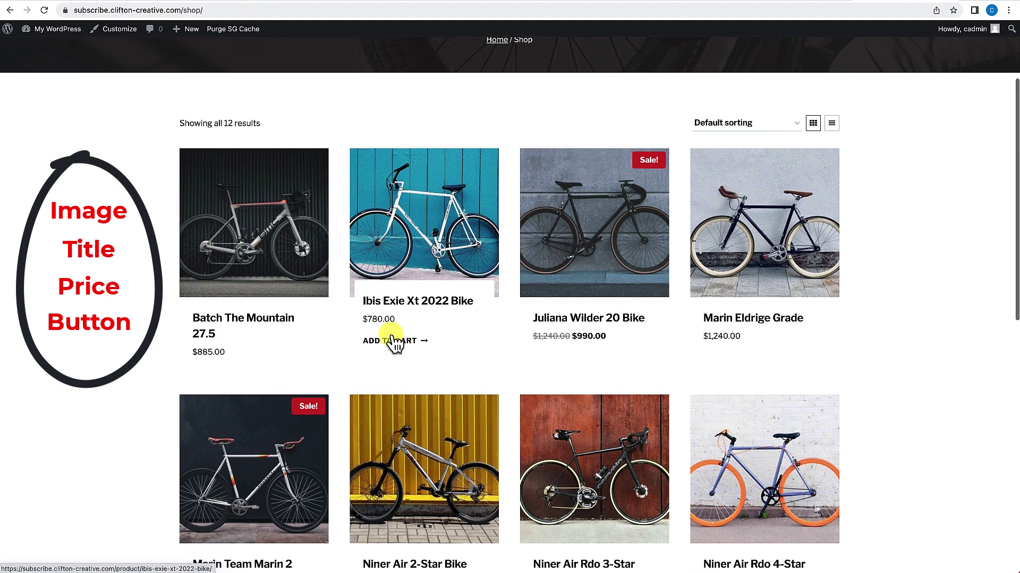
pyautogui.scroll(-1, 383, 340)
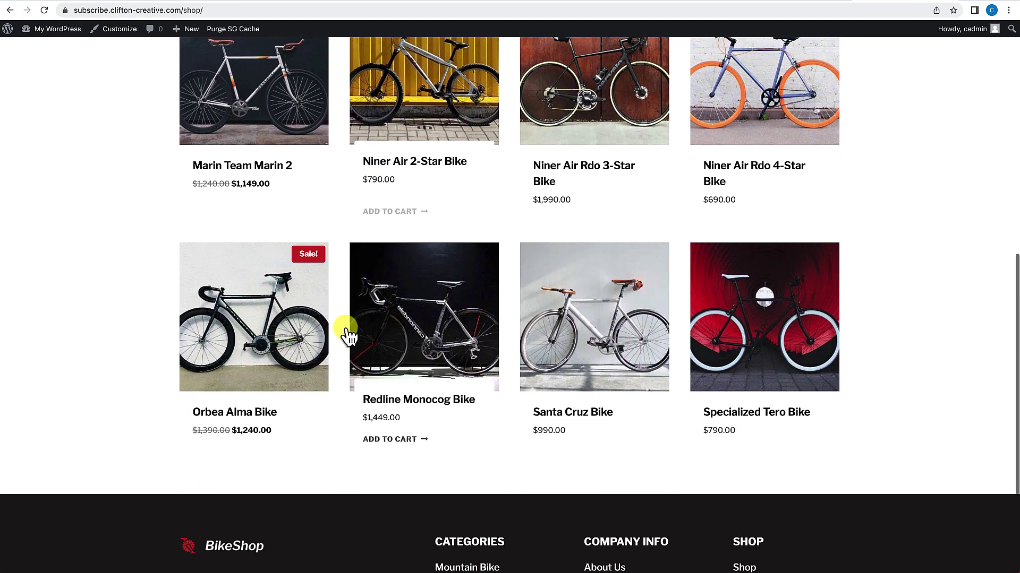
pyautogui.scroll(4, 537, 319)
pyautogui.scroll(3, 542, 327)
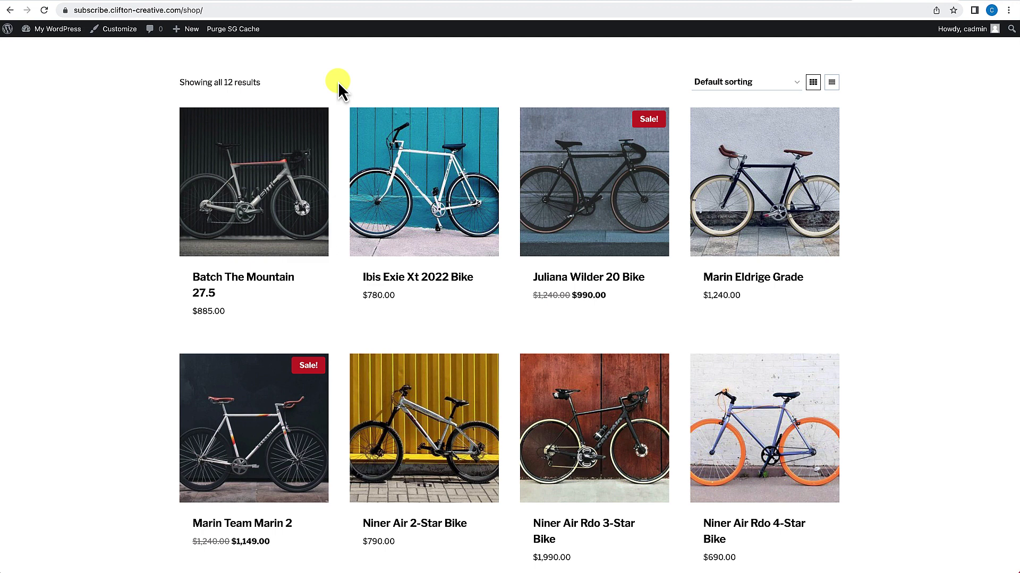
pyautogui.scroll(2, 338, 82)
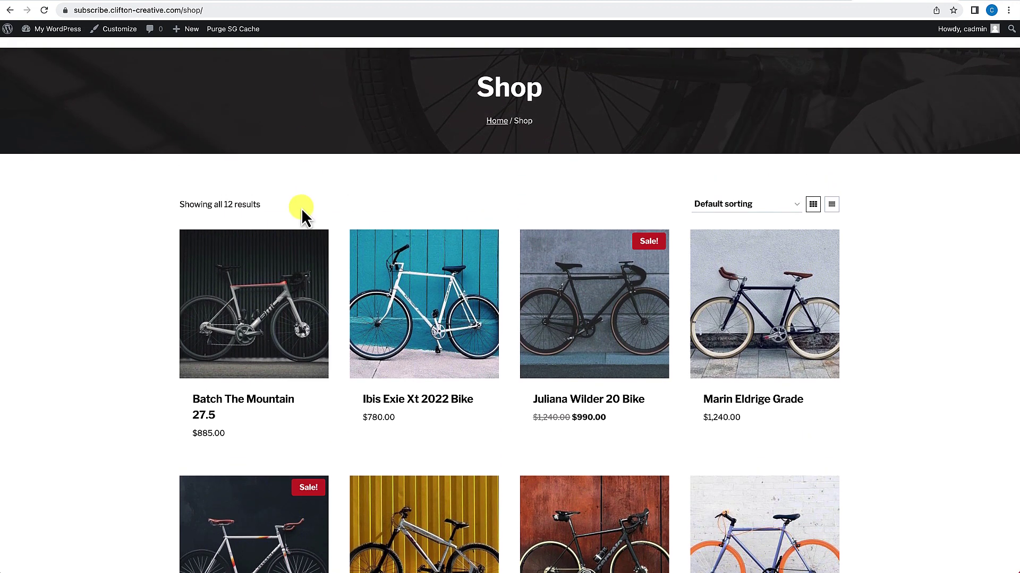
pyautogui.scroll(-1, 255, 233)
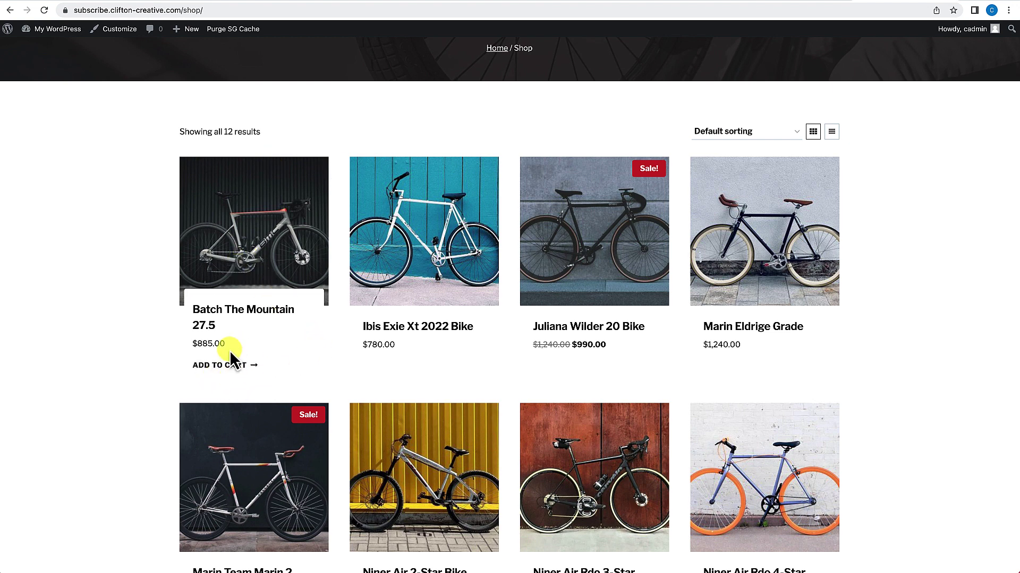
pyautogui.scroll(-1, 244, 305)
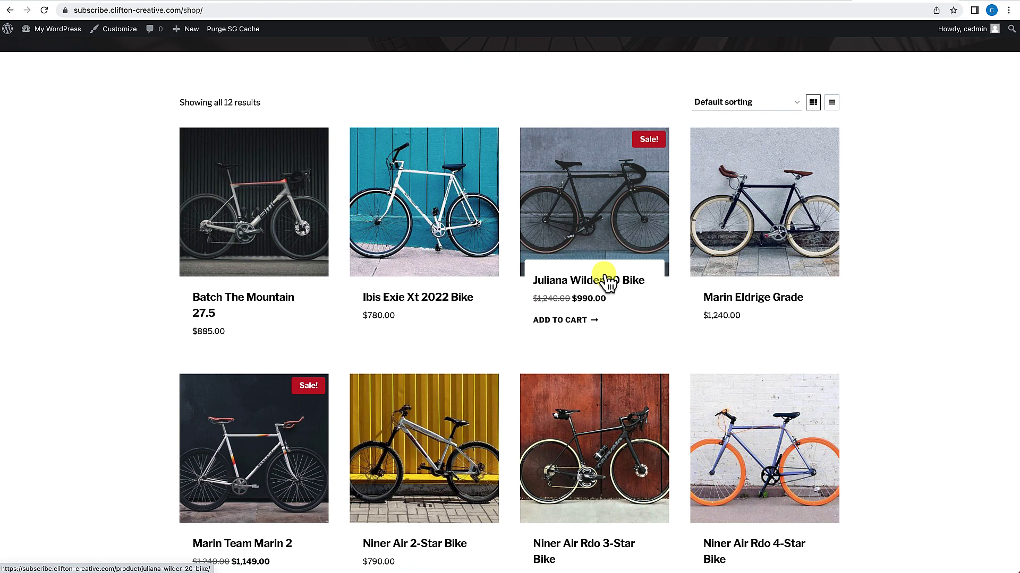
pyautogui.scroll(3, 609, 283)
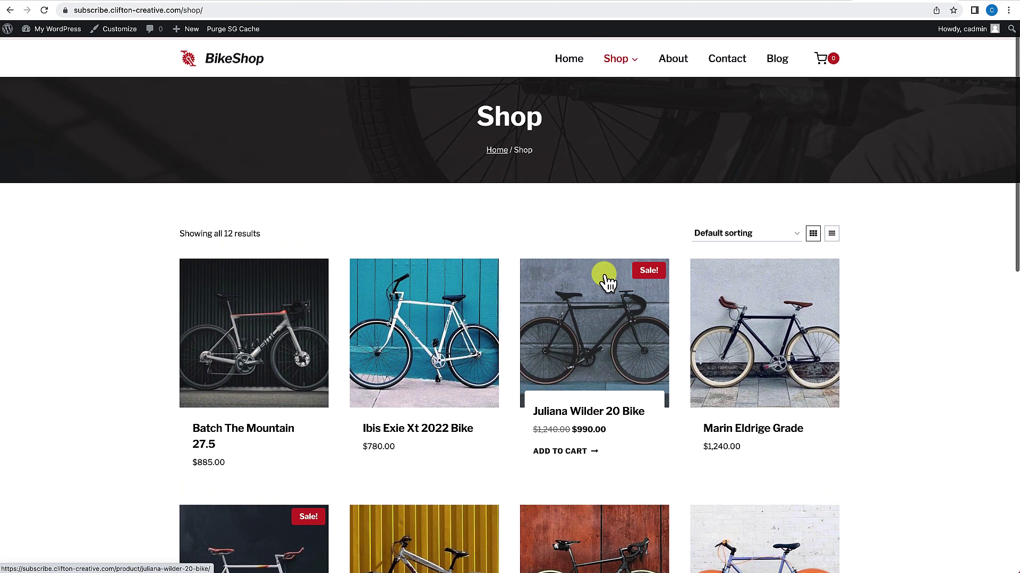
pyautogui.scroll(1, 608, 283)
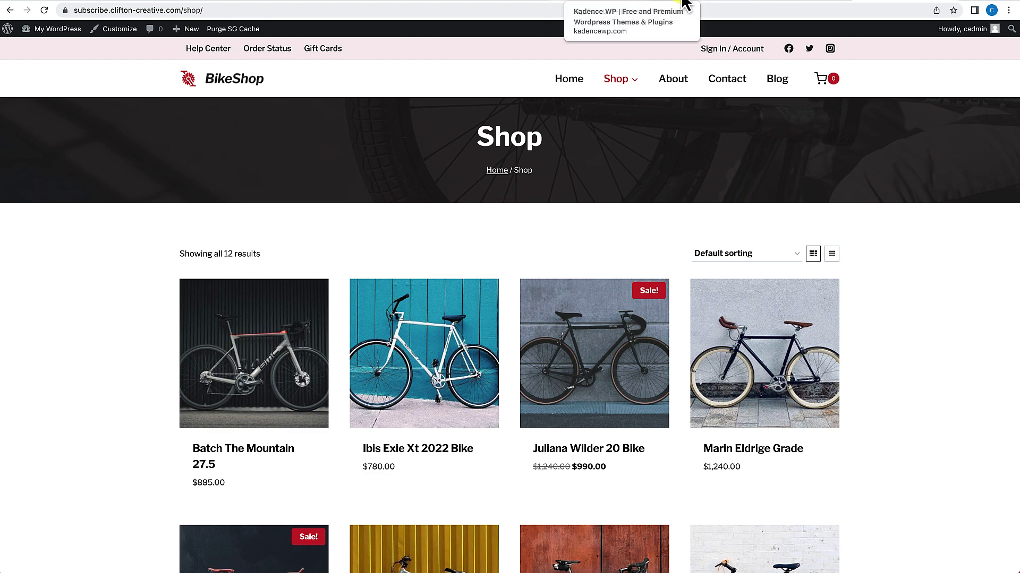
# Publish the draft "Custom Product Loop" template in the Woo Templates list.
pyautogui.click(795, 2)
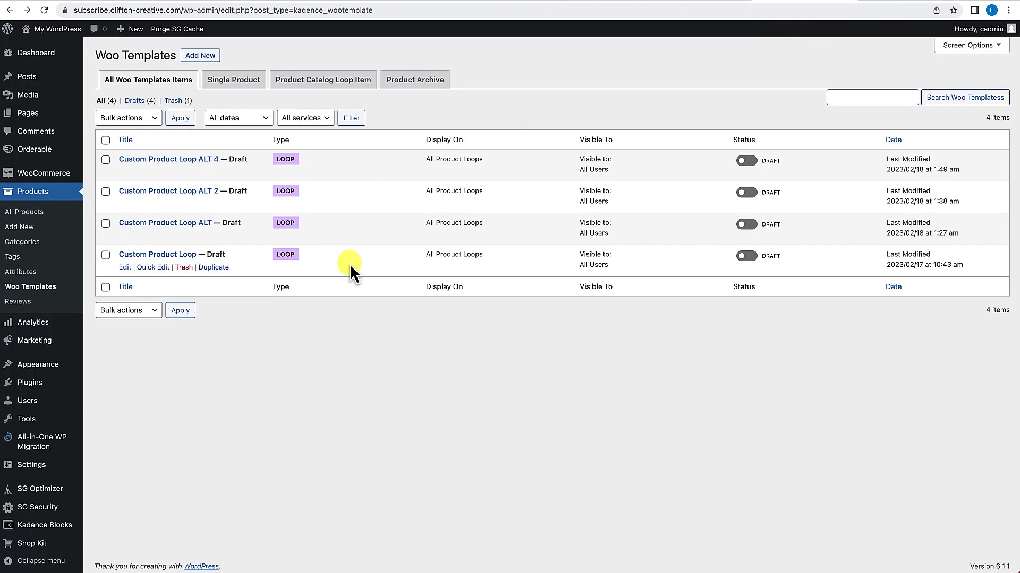
pyautogui.moveTo(164, 177)
pyautogui.click(749, 259)
# Return to the shop page and examine the custom loop's product cards with Details and Add to Cart links.
pyautogui.click(903, 3)
pyautogui.scroll(-3, 540, 271)
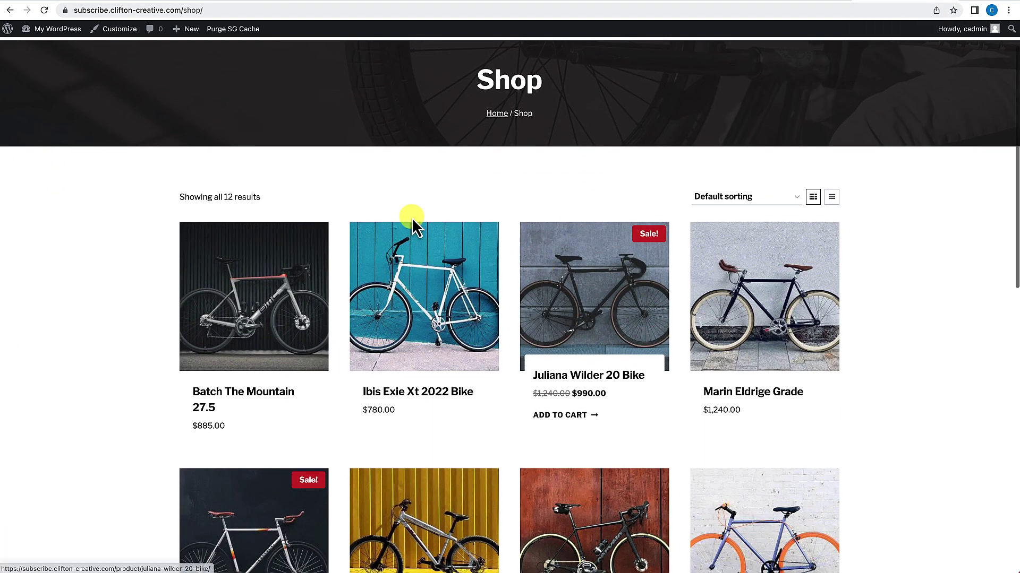
pyautogui.scroll(-3, 756, 391)
pyautogui.scroll(-3, 364, 387)
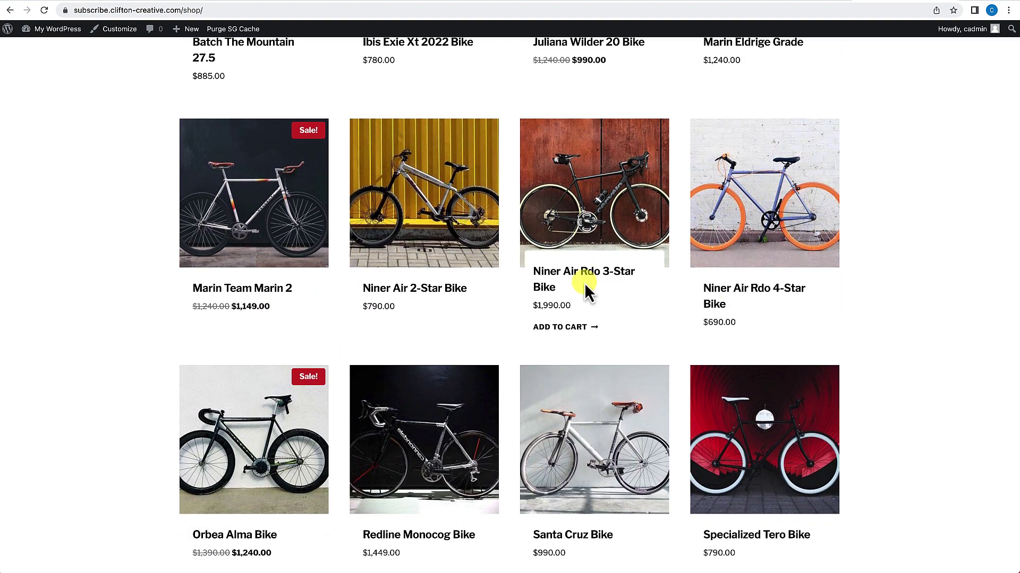
pyautogui.scroll(-3, 584, 283)
pyautogui.scroll(2, 586, 287)
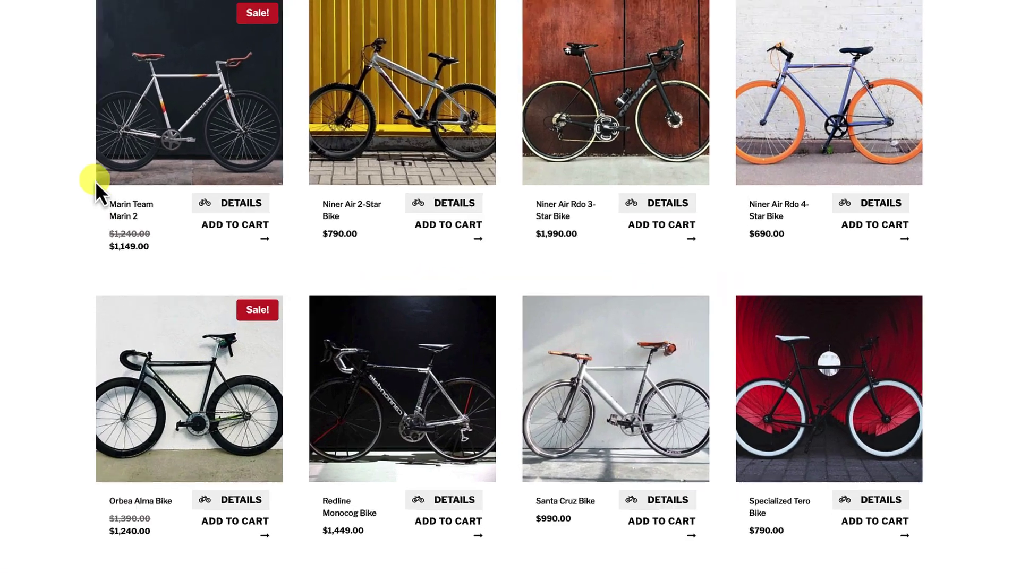
pyautogui.scroll(5, 94, 181)
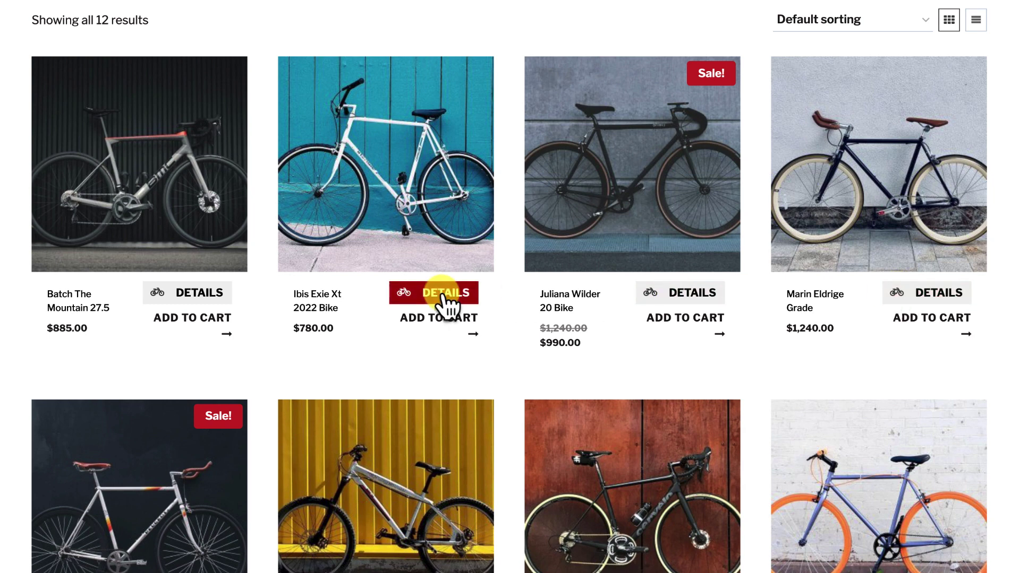
pyautogui.scroll(1, 113, 170)
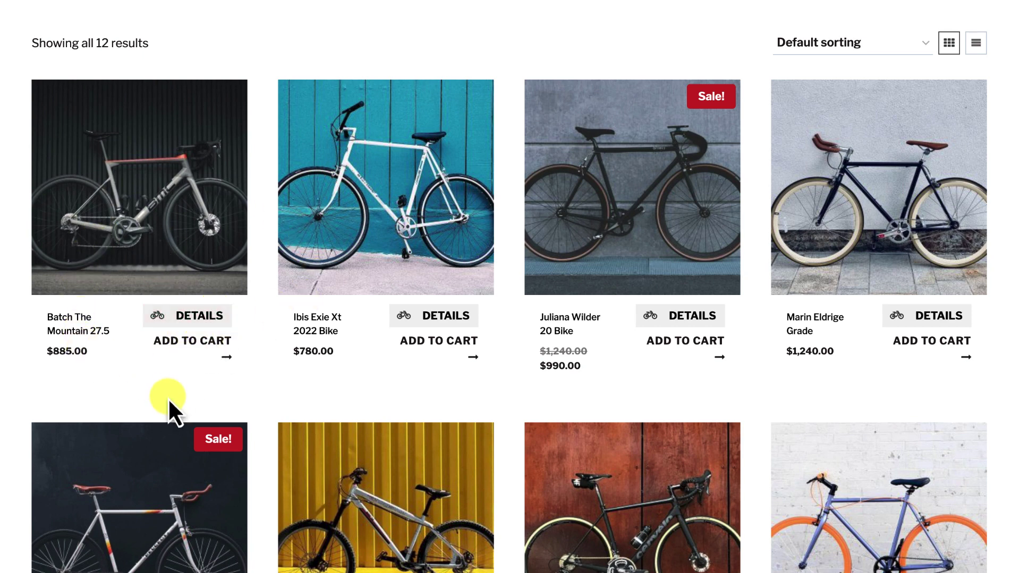
# View the details page of the Batch The Mountain 27.5 bike and return to the shop page.
pyautogui.click(194, 317)
pyautogui.scroll(-4, 379, 295)
pyautogui.scroll(-10, 379, 293)
pyautogui.scroll(12, 379, 293)
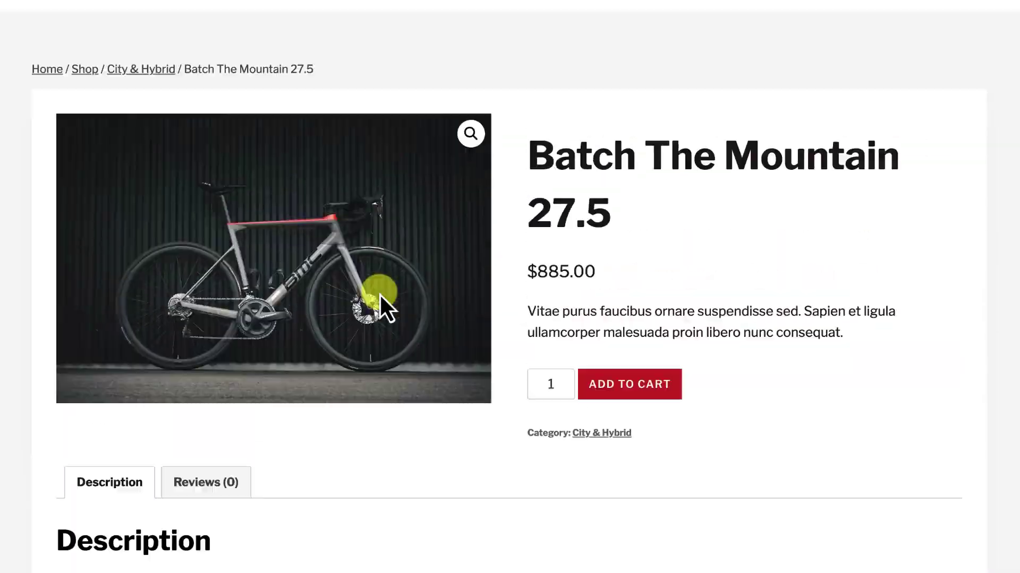
pyautogui.hotkey('alt', 'Left')
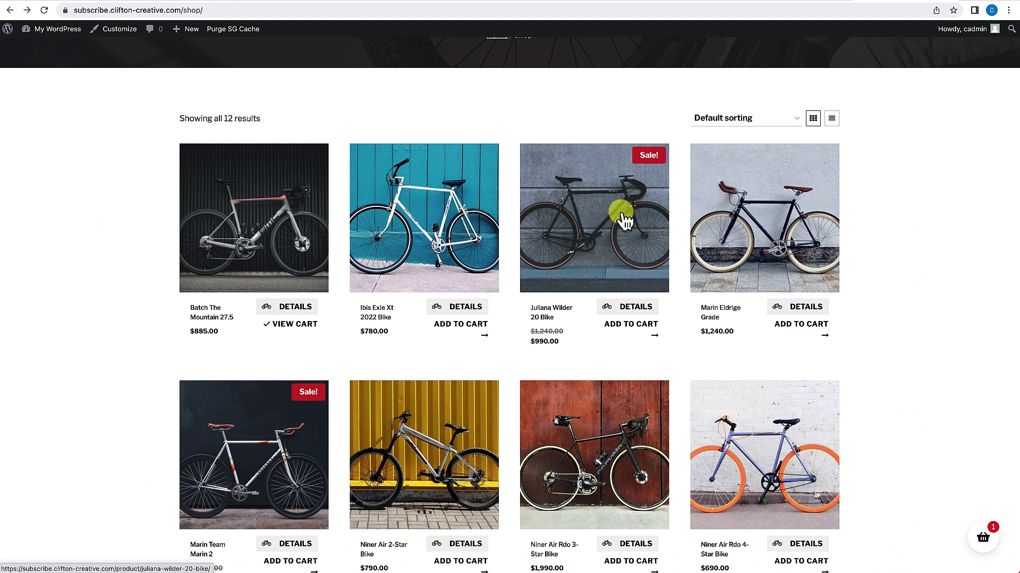
# Publish the "Custom Product Loop ALT 4" template and switch "Custom Product Loop" off in the Woo Templates list.
pyautogui.click(808, 5)
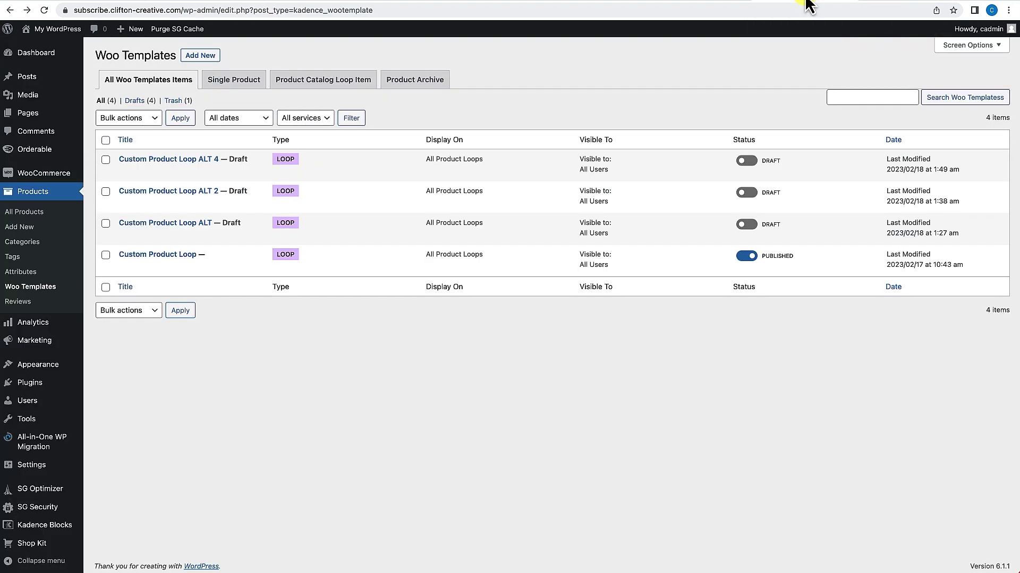
pyautogui.moveTo(179, 264)
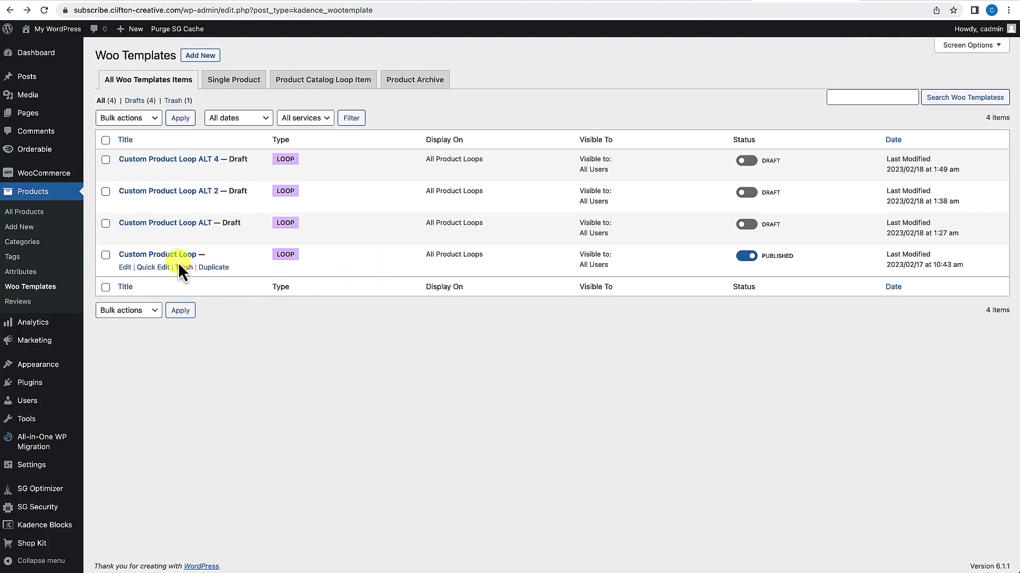
pyautogui.moveTo(171, 167)
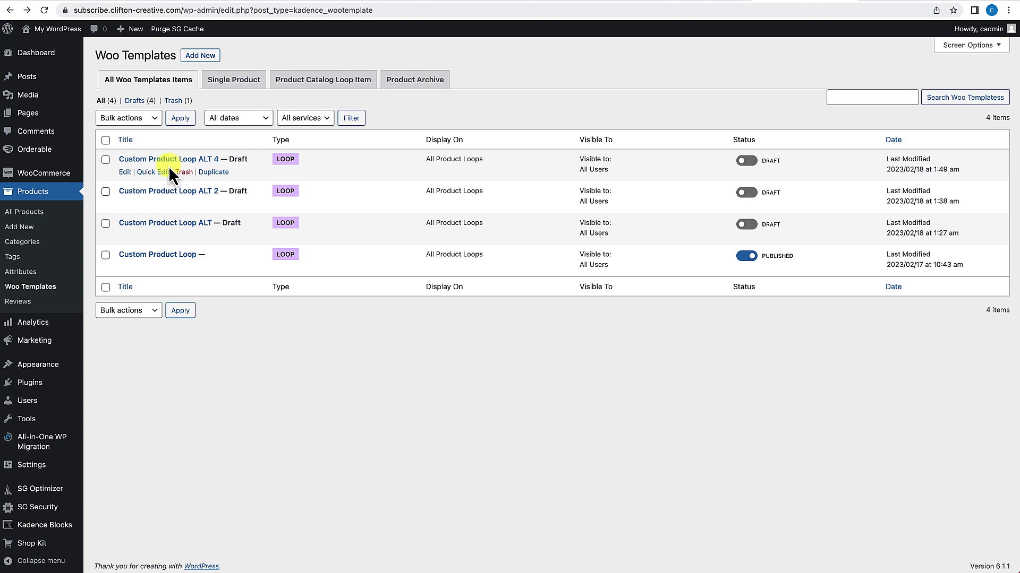
pyautogui.click(746, 161)
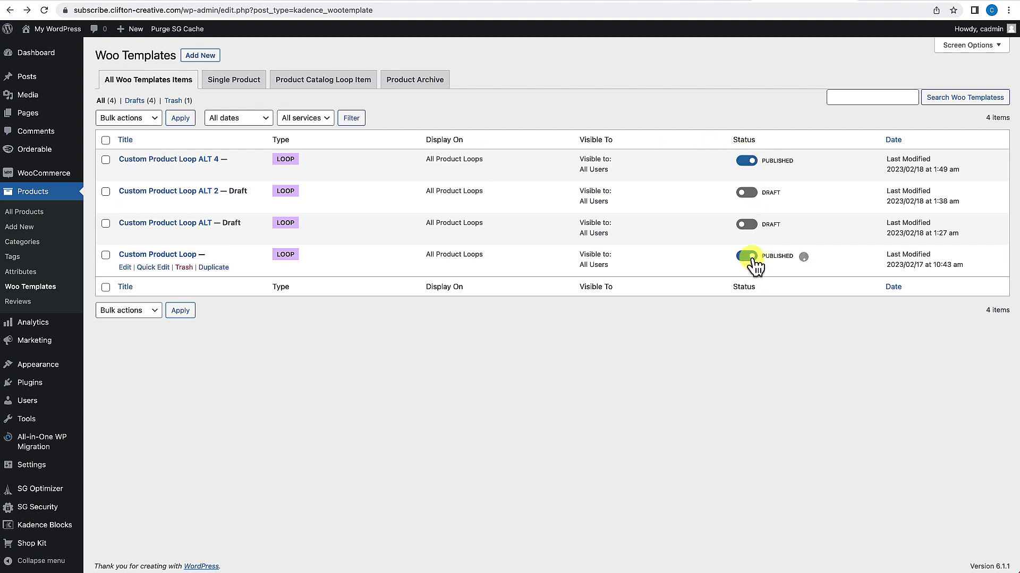
# Reload the shop page and review how the ALT 4 template lays out each product's title, price and Add to Cart link.
pyautogui.click(908, 3)
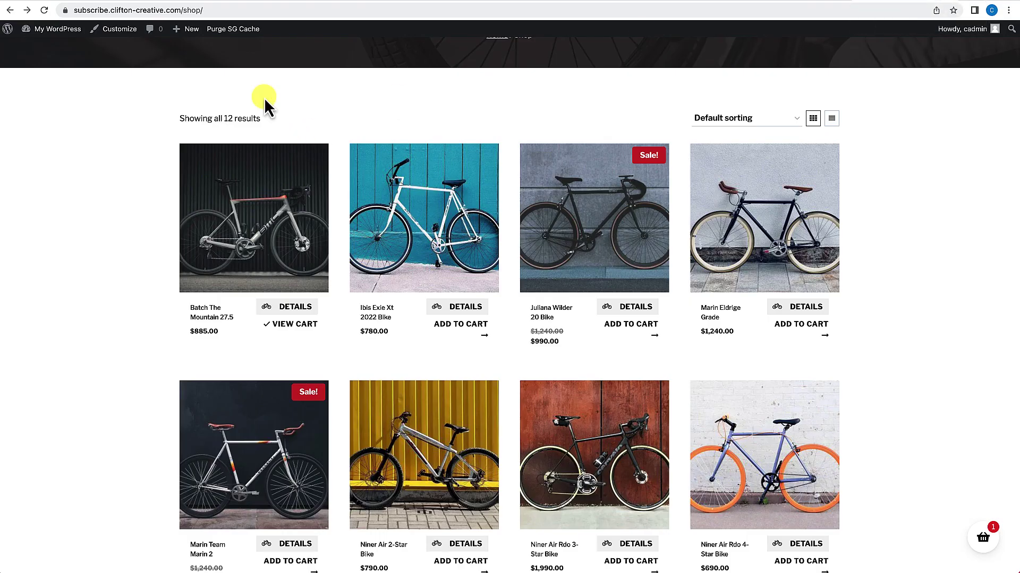
pyautogui.click(44, 11)
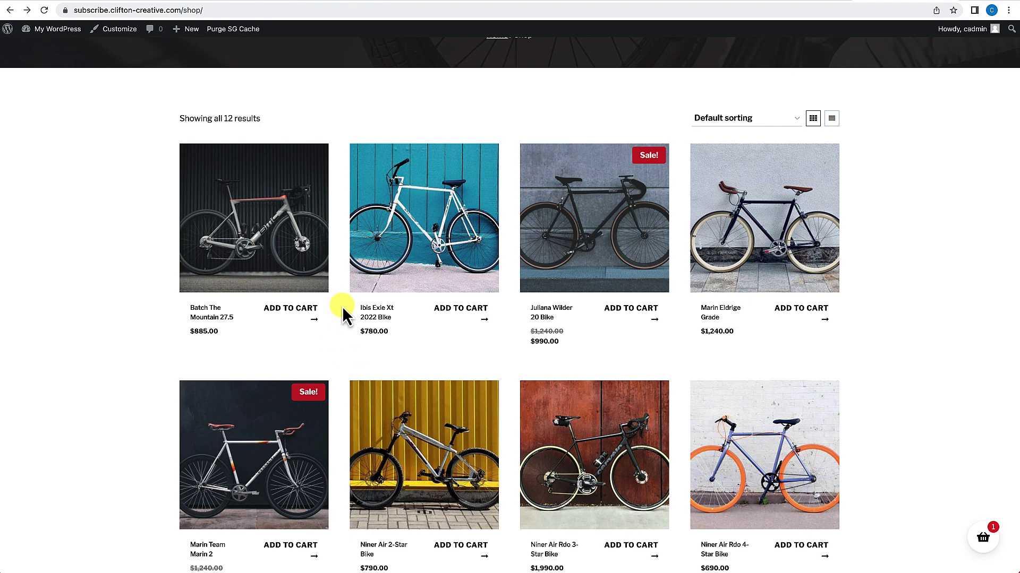
pyautogui.scroll(-2, 329, 356)
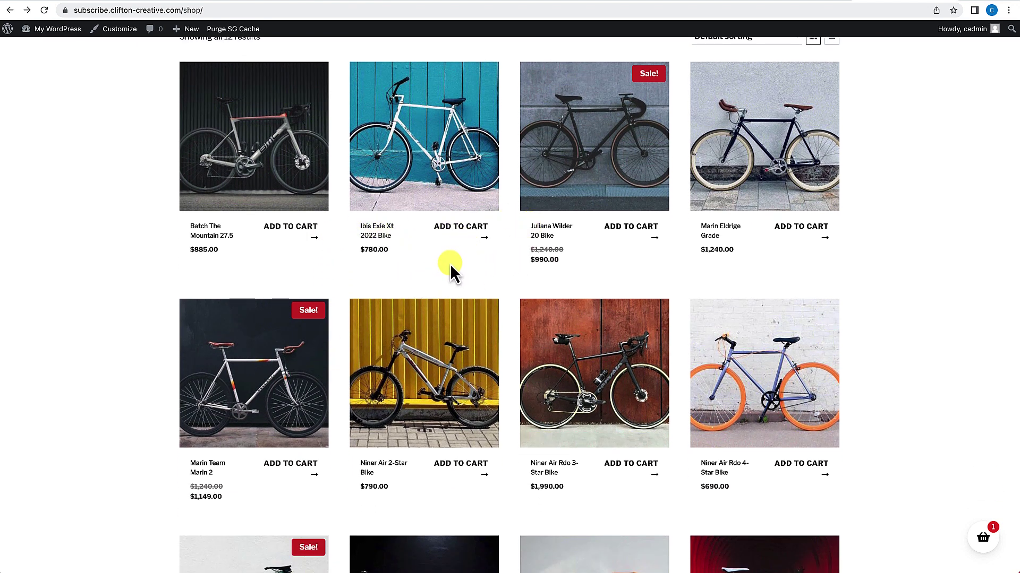
pyautogui.scroll(3, 450, 268)
pyautogui.scroll(3, 439, 301)
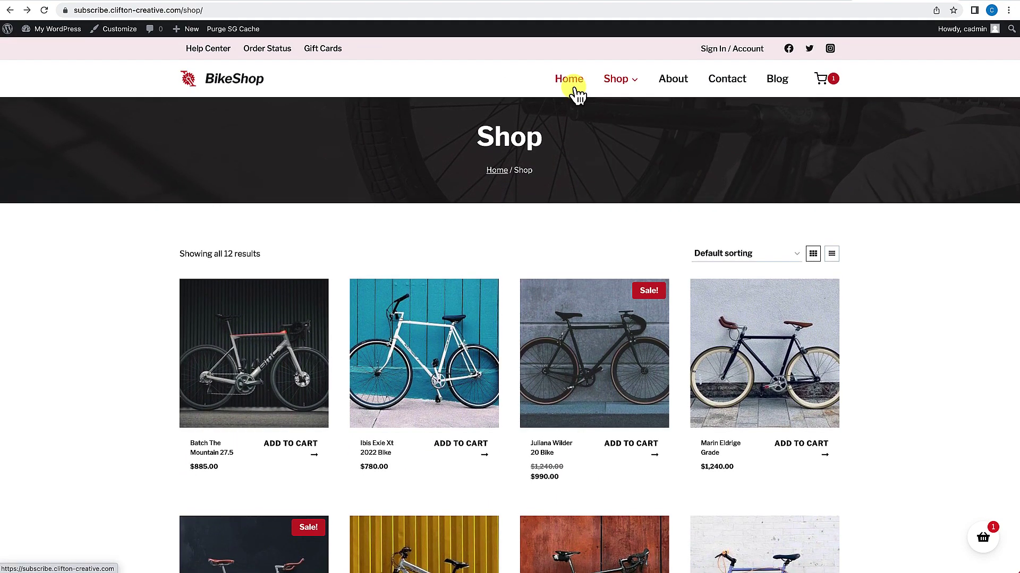
# Check the product cards on the store's home page and go back to the shop page.
pyautogui.click(569, 79)
pyautogui.scroll(-20, 542, 324)
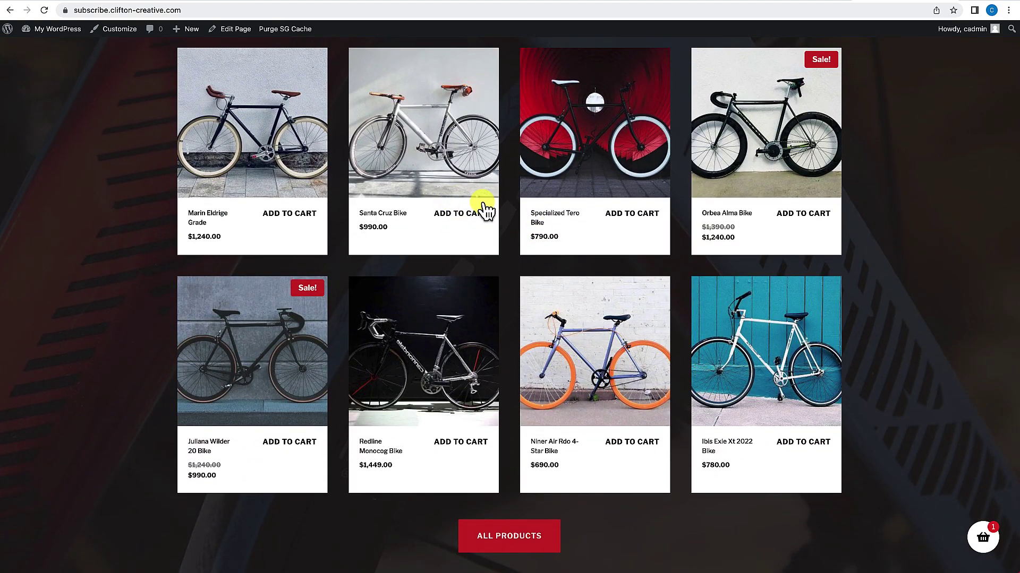
pyautogui.scroll(20, 511, 245)
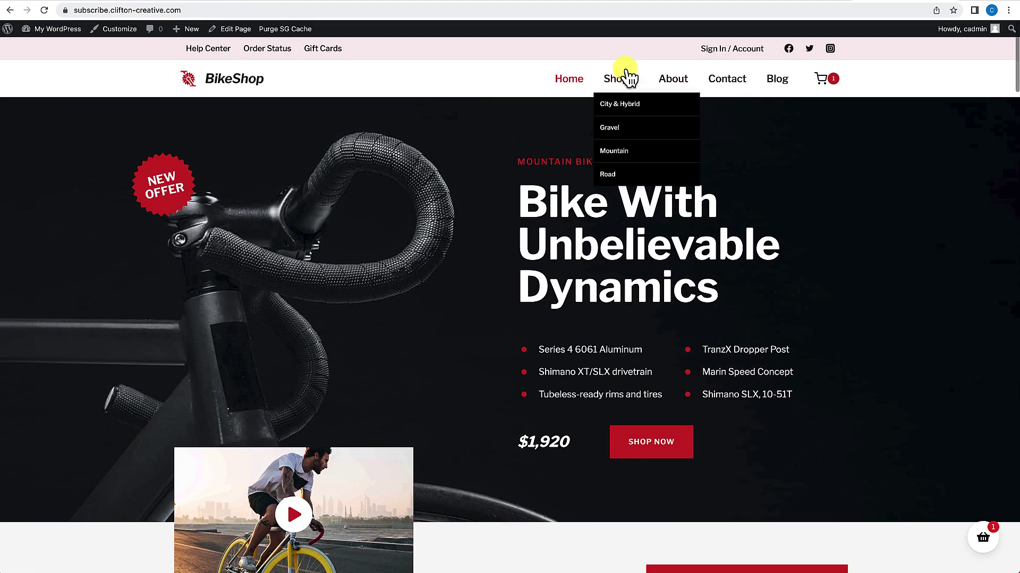
pyautogui.click(628, 78)
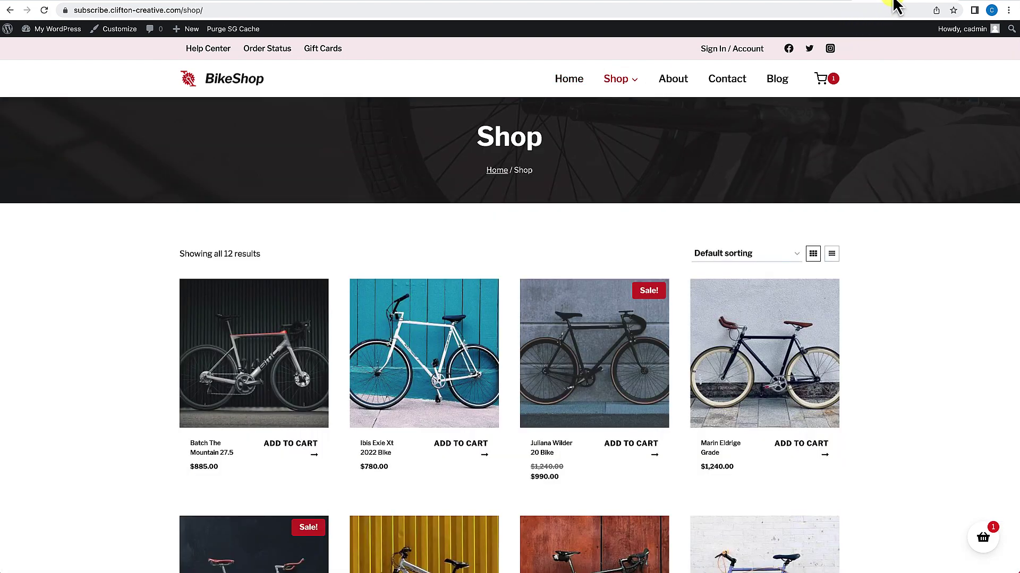
# Revisit the Woo Templates list, reload the shop page and examine the centred product cards with View Details links.
pyautogui.click(802, 4)
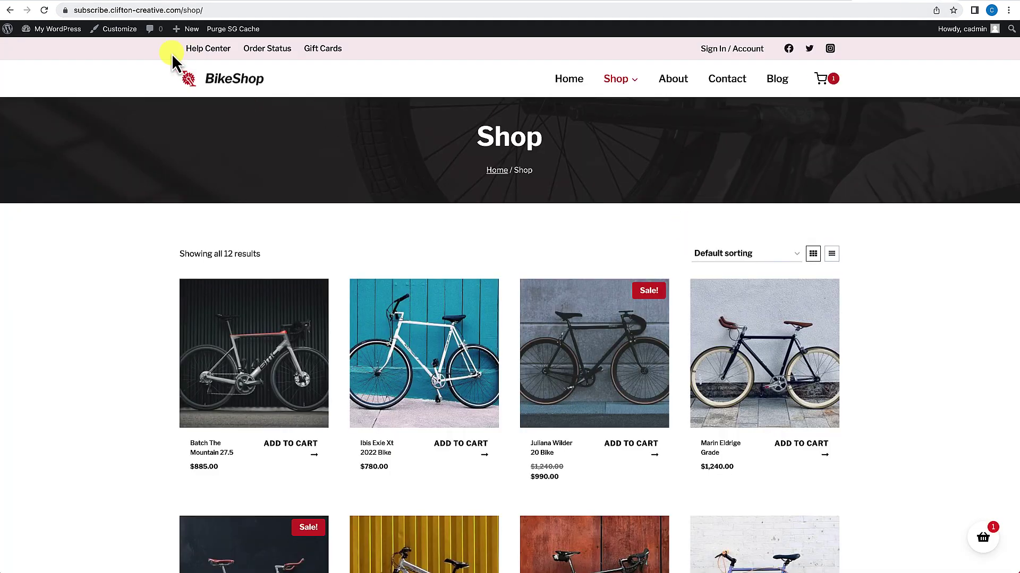
pyautogui.click(45, 10)
pyautogui.scroll(-3, 190, 321)
pyautogui.scroll(-3, 190, 321)
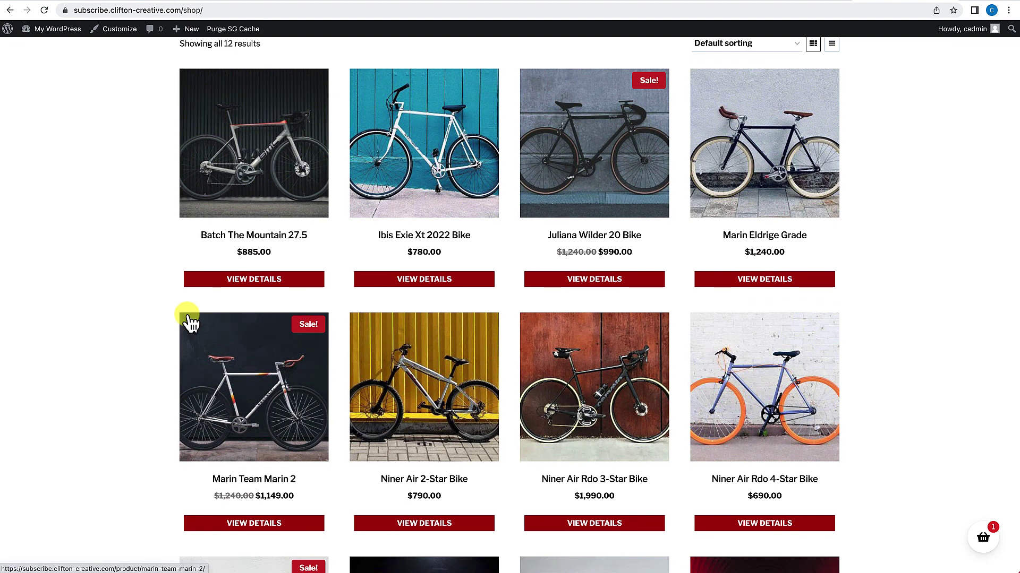
pyautogui.scroll(-3, 190, 321)
pyautogui.scroll(4, 187, 315)
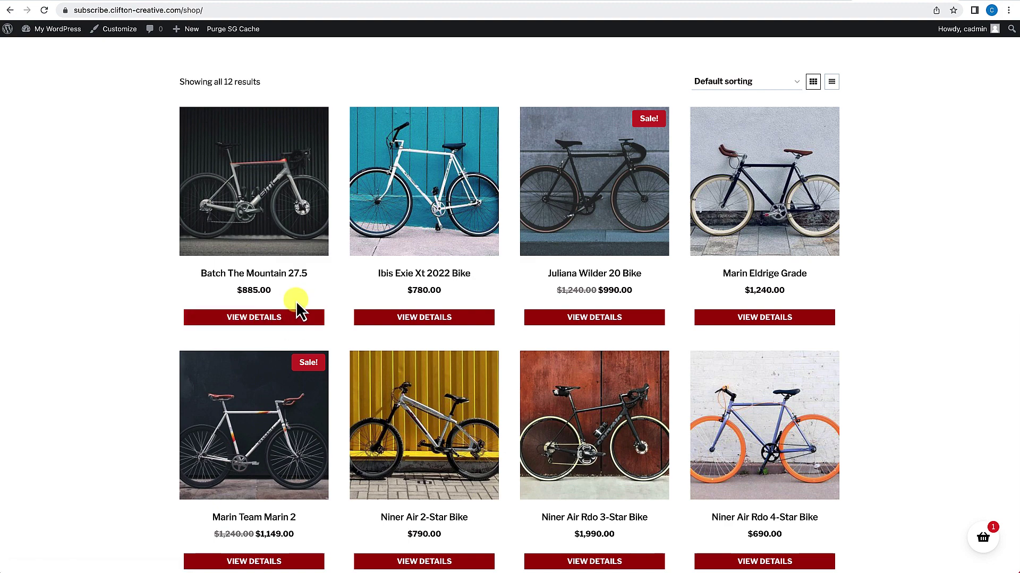
pyautogui.scroll(2, 303, 282)
pyautogui.scroll(2, 305, 282)
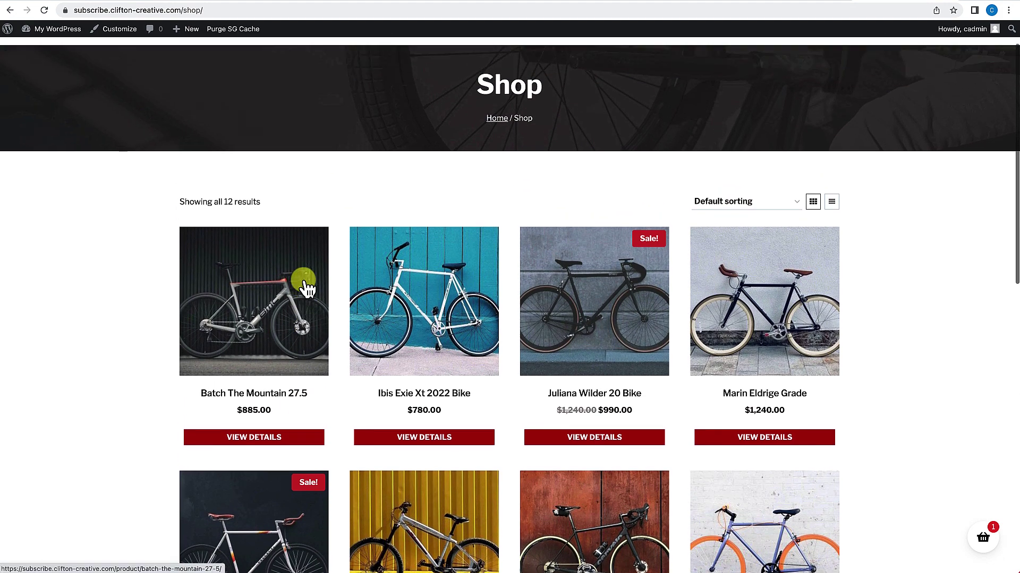
pyautogui.scroll(-3, 305, 282)
pyautogui.scroll(-1, 315, 340)
pyautogui.scroll(-1, 314, 353)
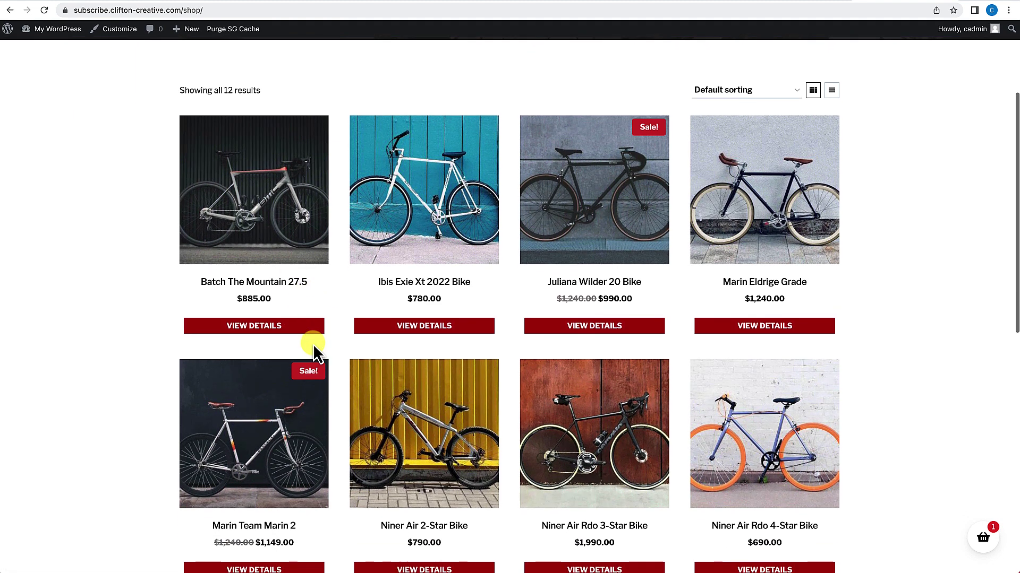
# Open the Batch The Mountain 27.5 product page from its card and review its cart option, description and features.
pyautogui.click(262, 332)
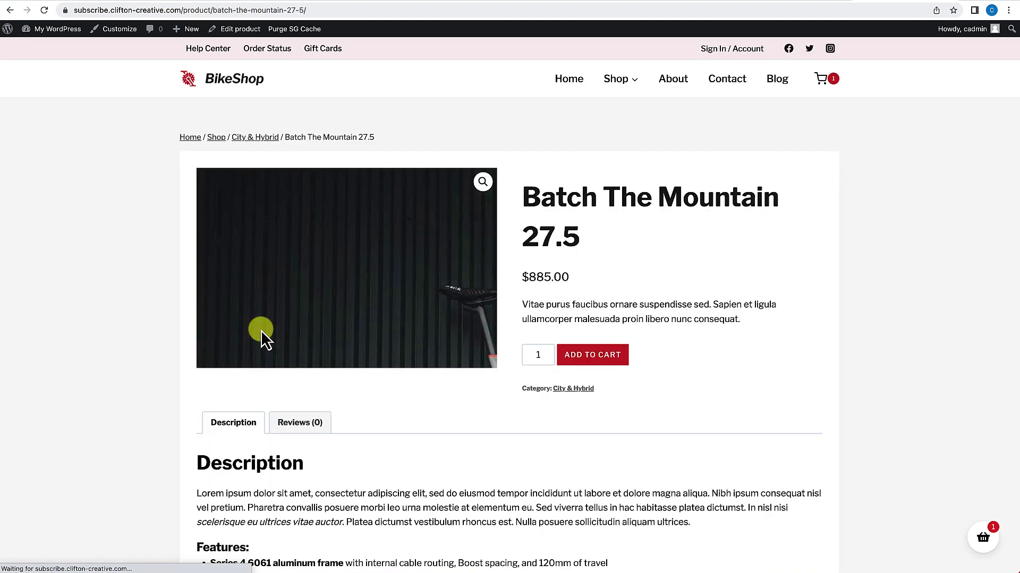
pyautogui.scroll(-1, 261, 330)
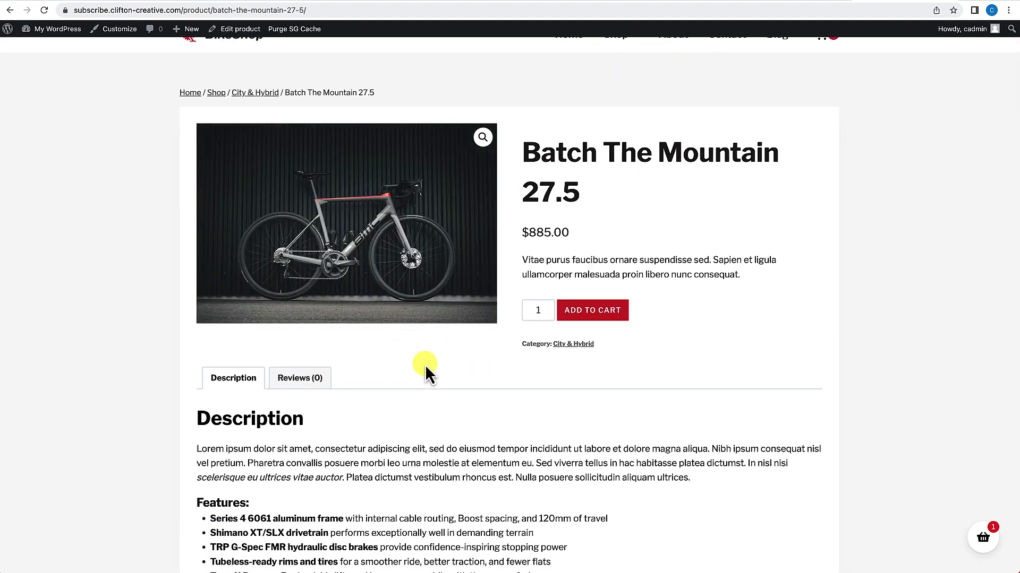
pyautogui.scroll(-4, 424, 366)
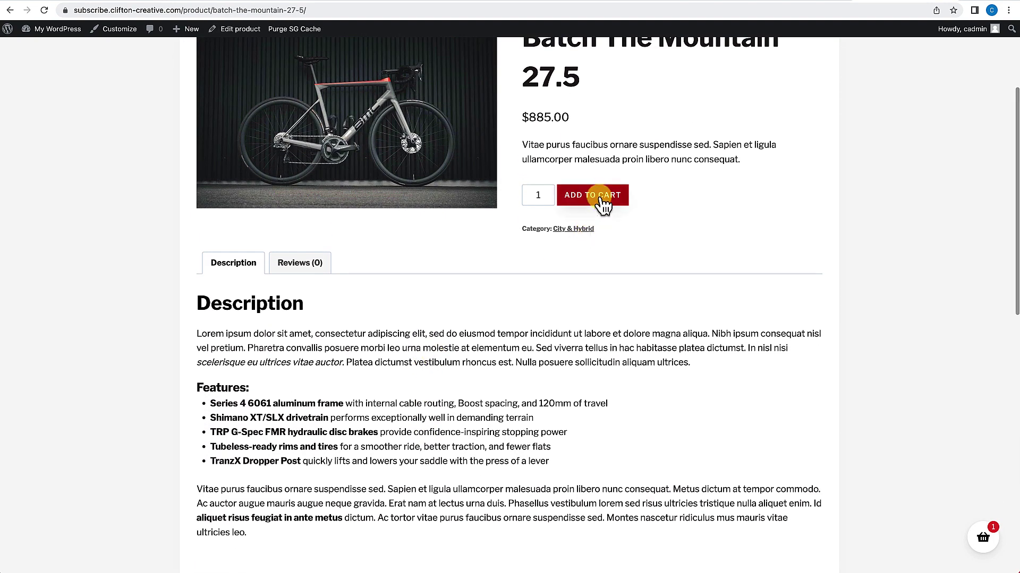
# Go back to the shop page and review the product cards with View Details links across all rows.
pyautogui.scroll(5, 561, 288)
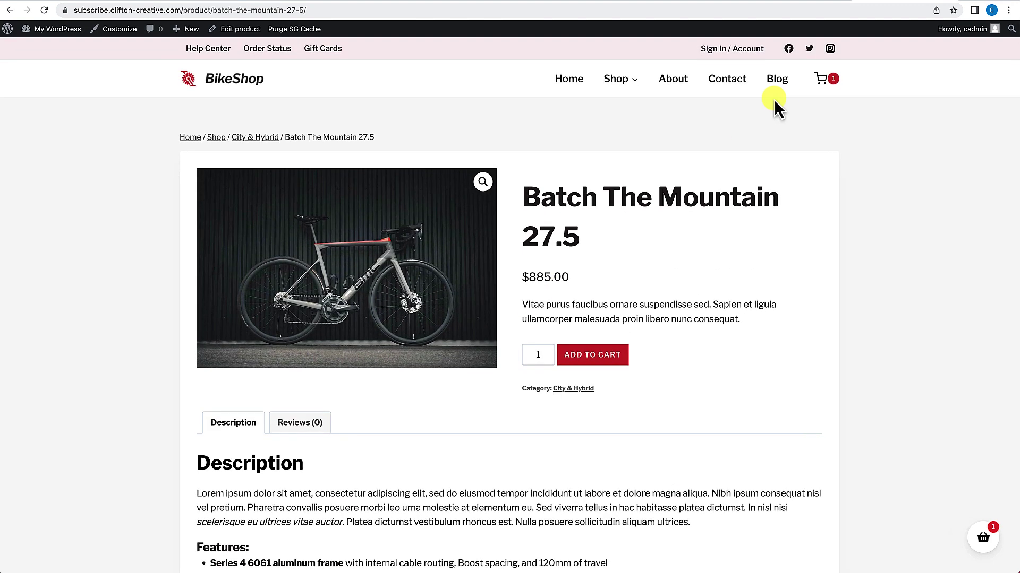
pyautogui.click(620, 84)
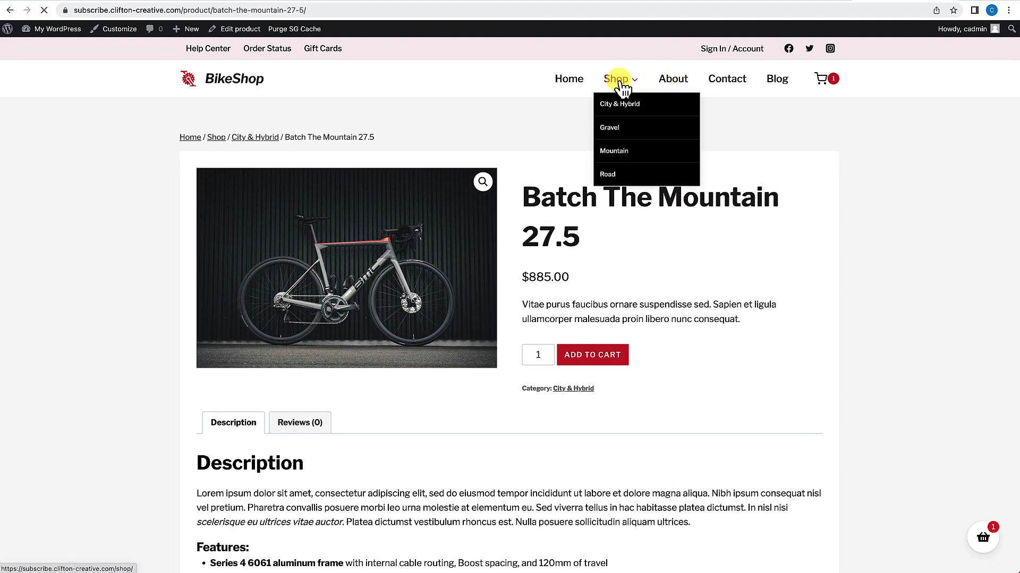
pyautogui.scroll(-4, 496, 364)
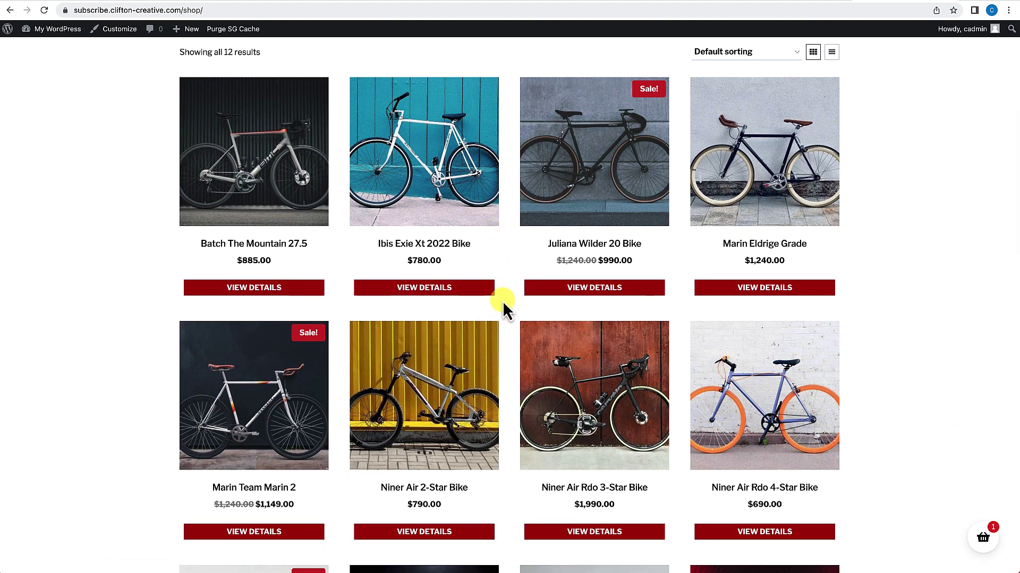
pyautogui.scroll(-1, 502, 301)
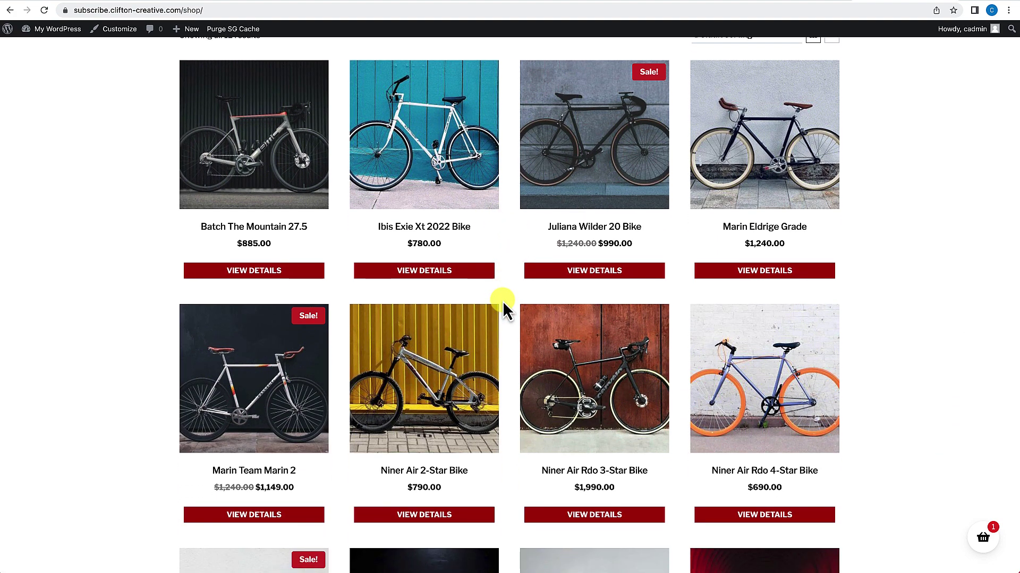
pyautogui.scroll(4, 502, 301)
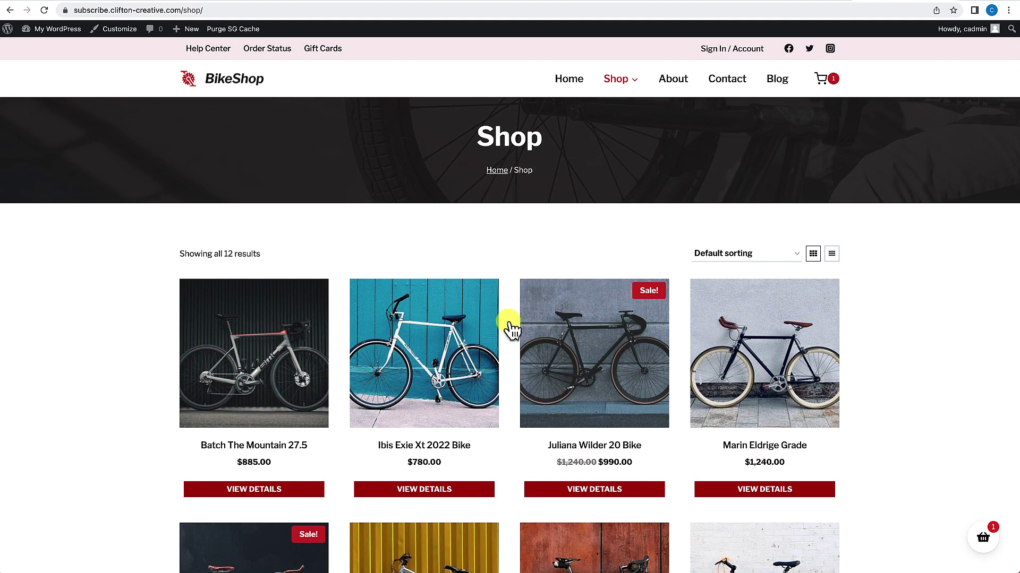
pyautogui.scroll(-5, 533, 374)
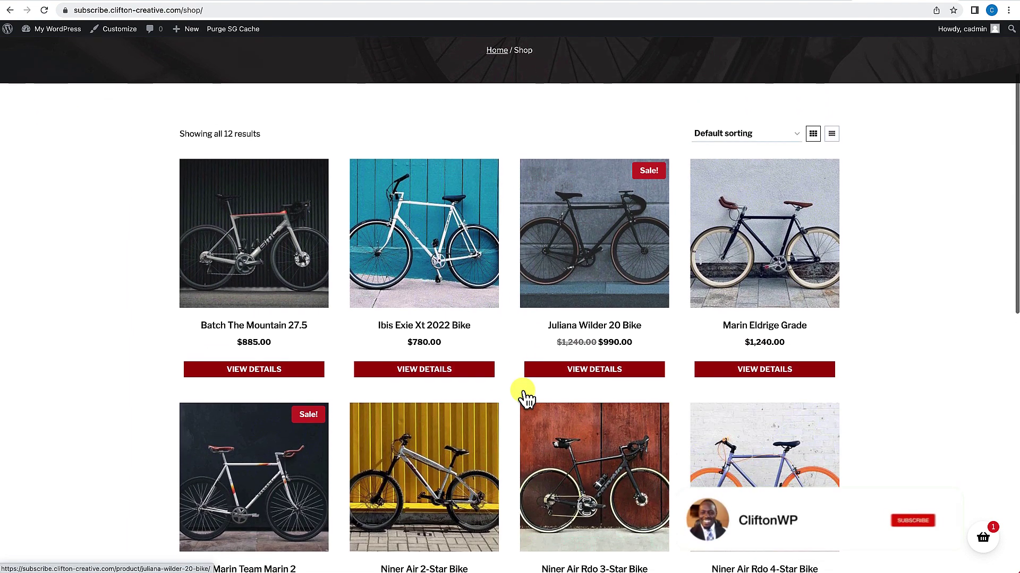
pyautogui.scroll(-3, 525, 398)
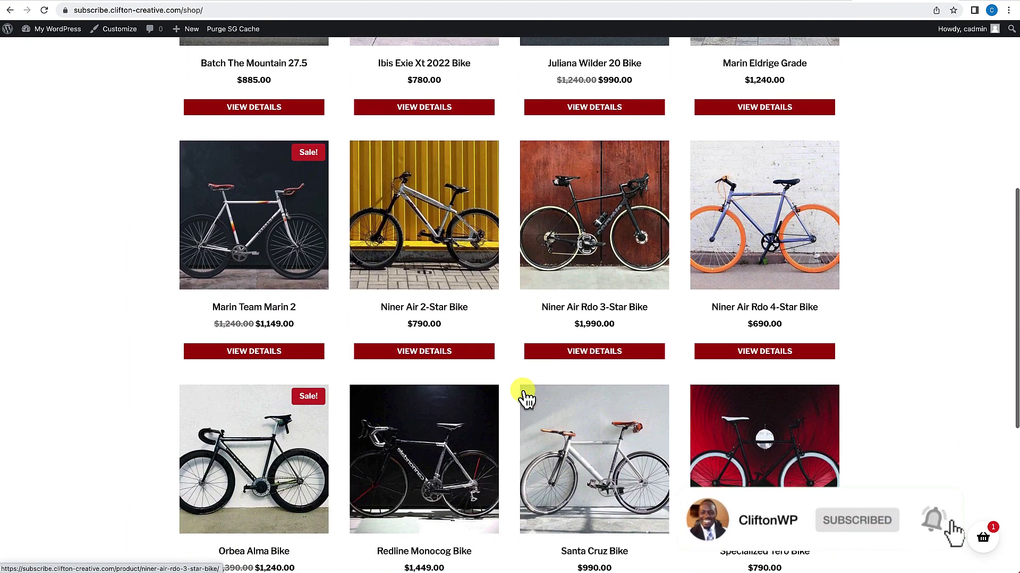
pyautogui.scroll(-2, 525, 395)
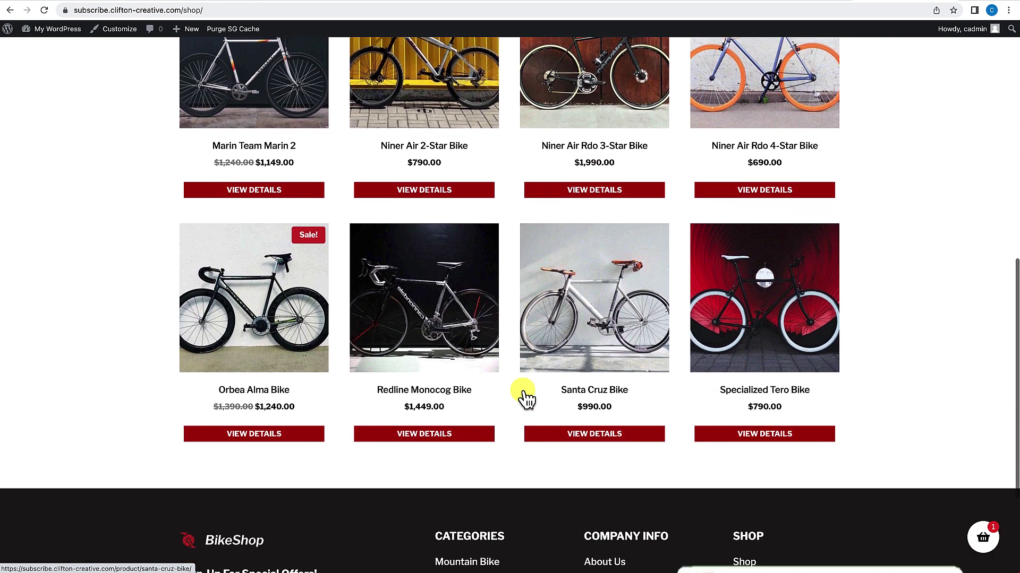
pyautogui.scroll(2, 524, 393)
pyautogui.scroll(2, 522, 393)
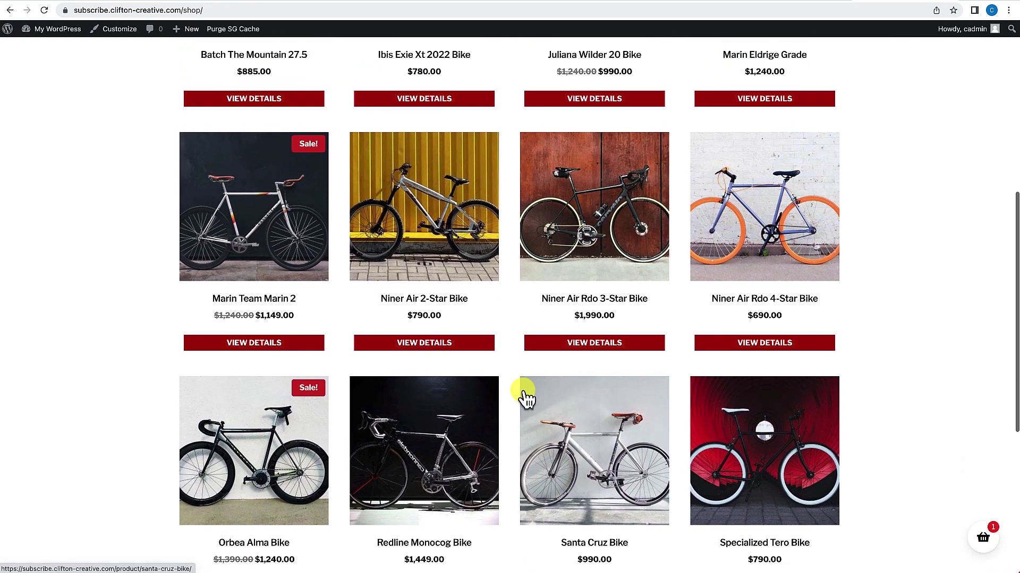
pyautogui.scroll(3, 524, 396)
pyautogui.scroll(4, 526, 398)
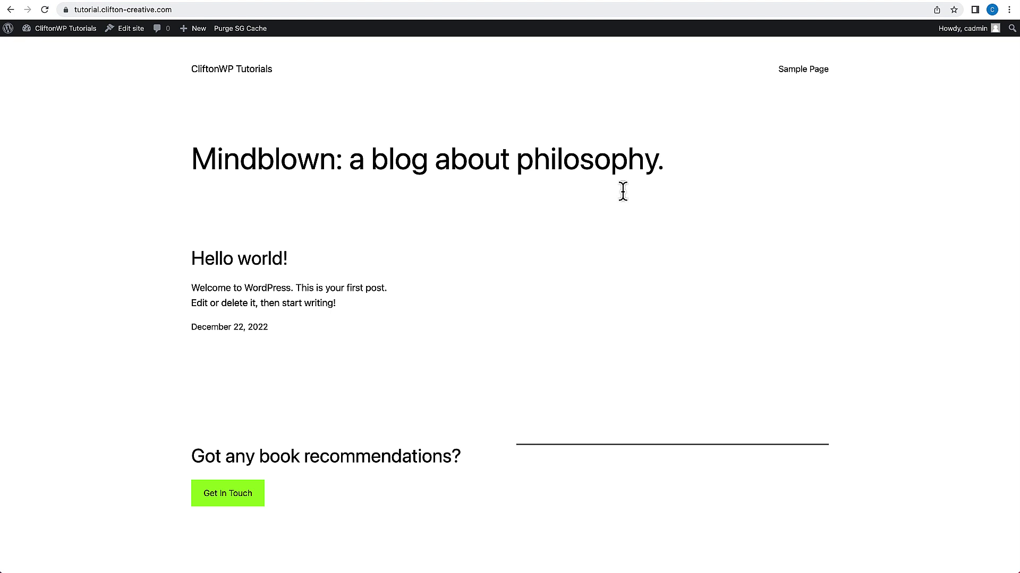
# On the CliftonWP Tutorials site, open the theme installer from the dashboard and search the themes for Kadence.
pyautogui.moveTo(59, 33)
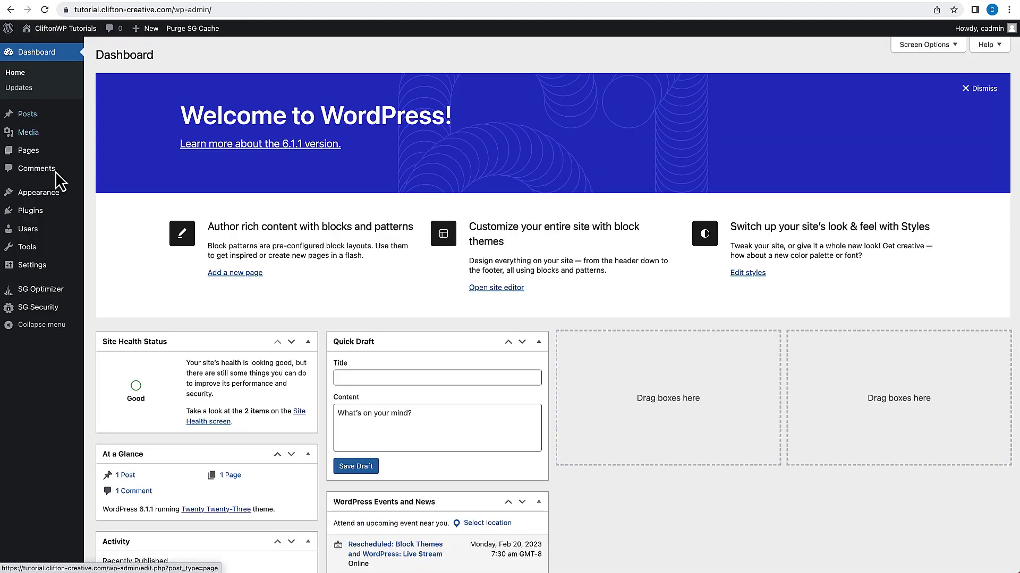
pyautogui.moveTo(61, 198)
pyautogui.click(101, 198)
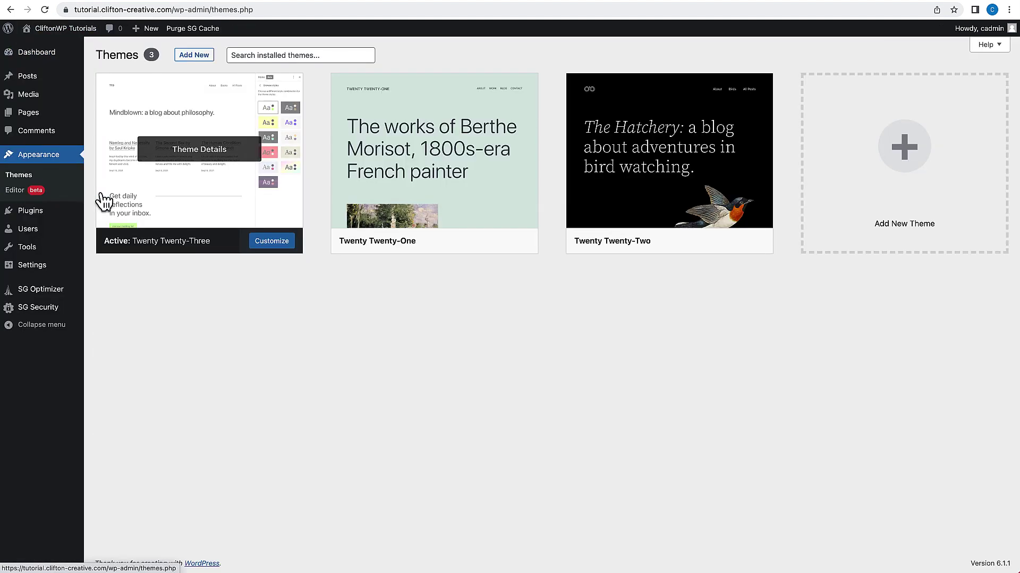
pyautogui.click(192, 56)
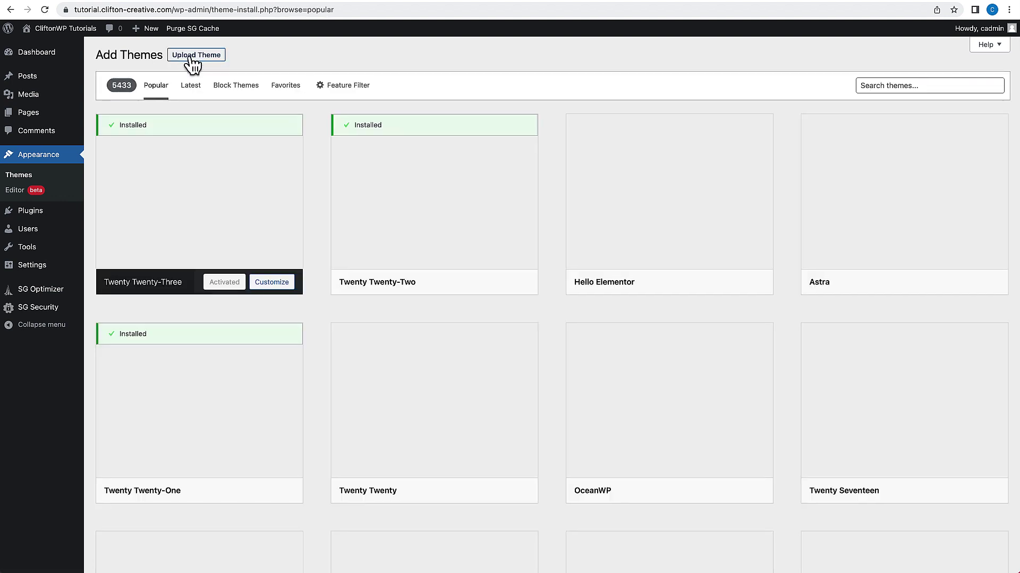
pyautogui.click(873, 86)
pyautogui.write('Kadence')
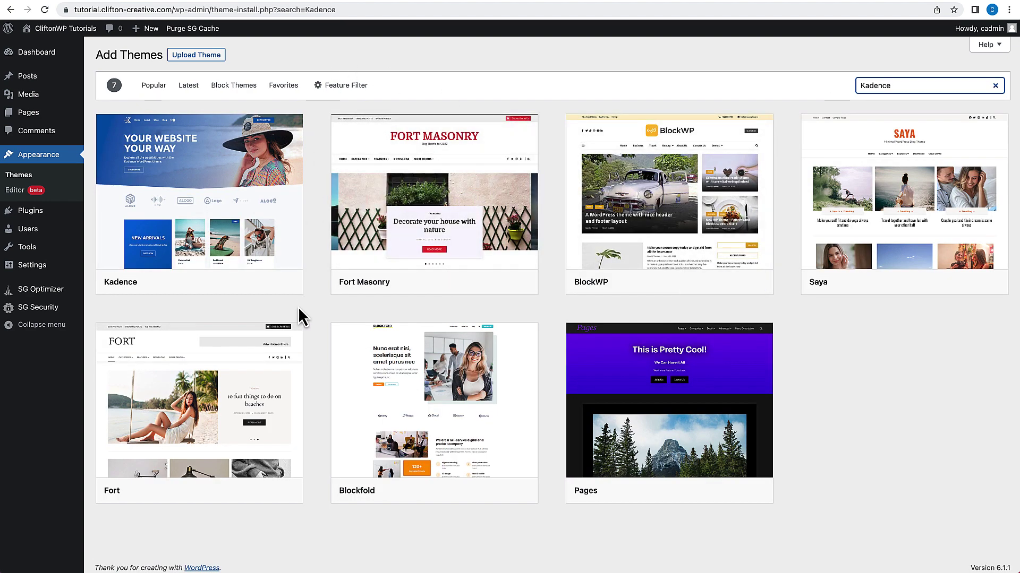
# Install and activate the Kadence theme, check the site's front end and return to the dashboard.
pyautogui.moveTo(198, 206)
pyautogui.click(241, 289)
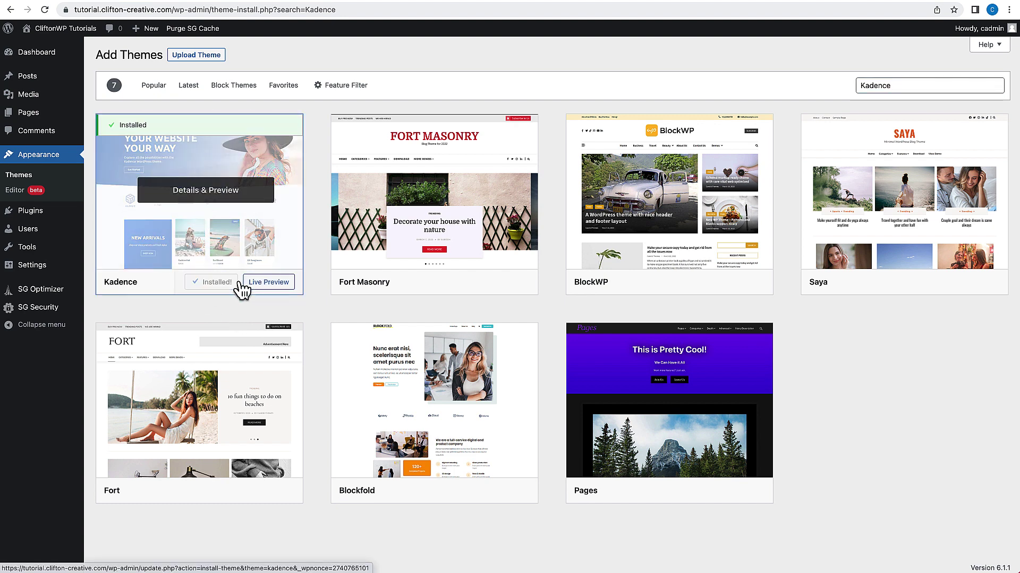
pyautogui.click(223, 288)
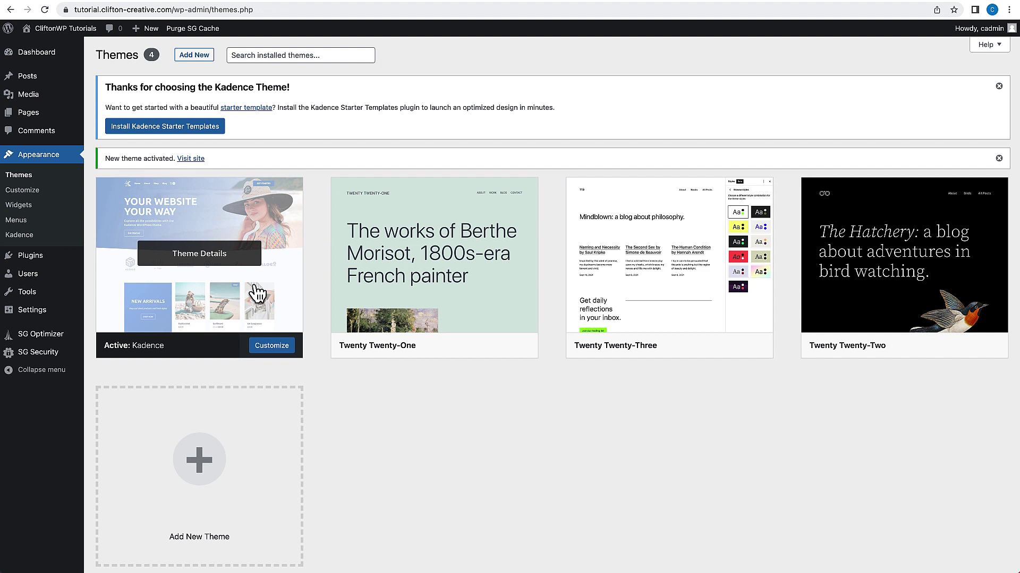
pyautogui.click(86, 31)
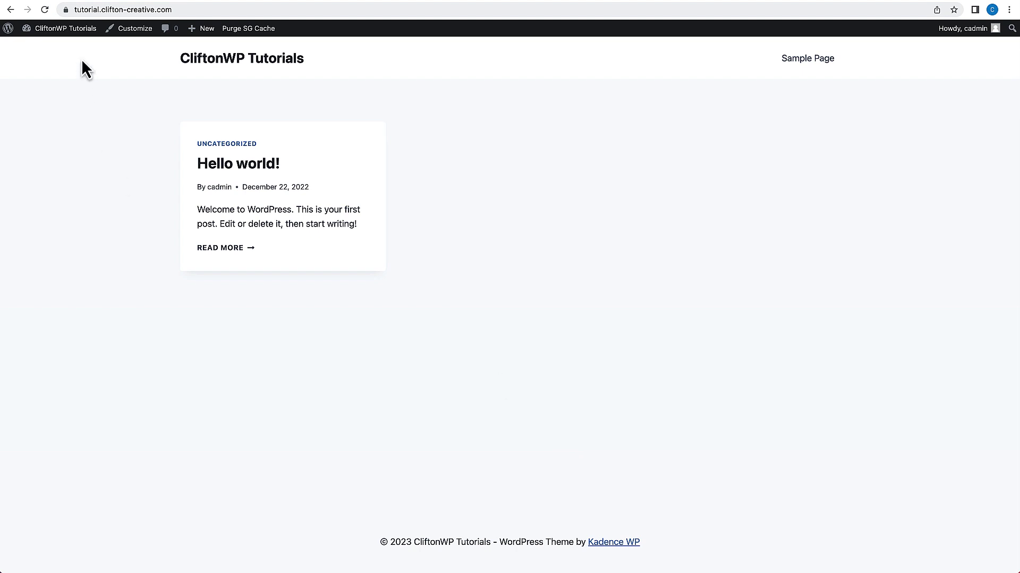
pyautogui.click(57, 46)
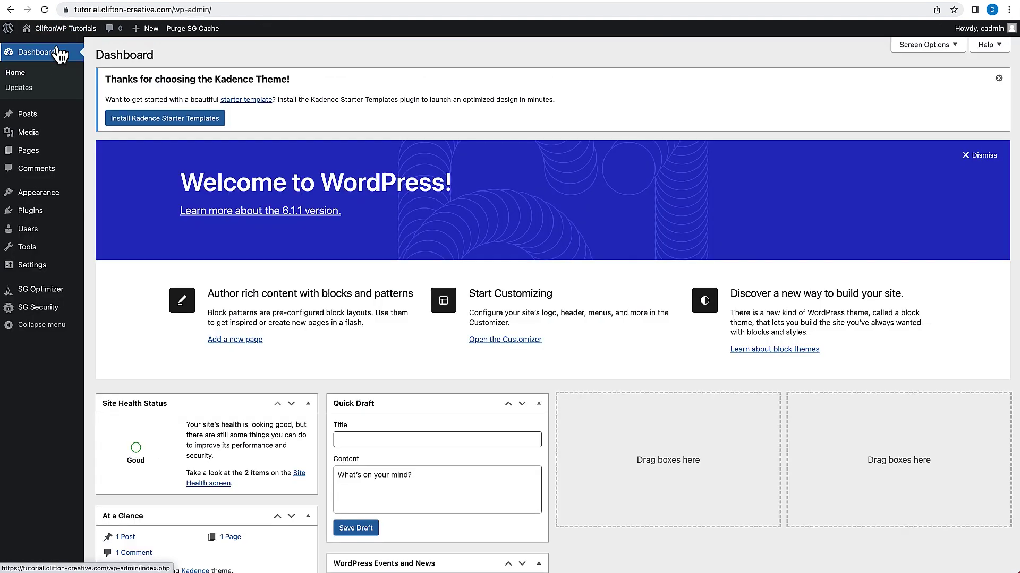
# Search the plugin directory for "kadence blocks", and install and activate Gutenberg Blocks by Kadence Blocks.
pyautogui.moveTo(45, 218)
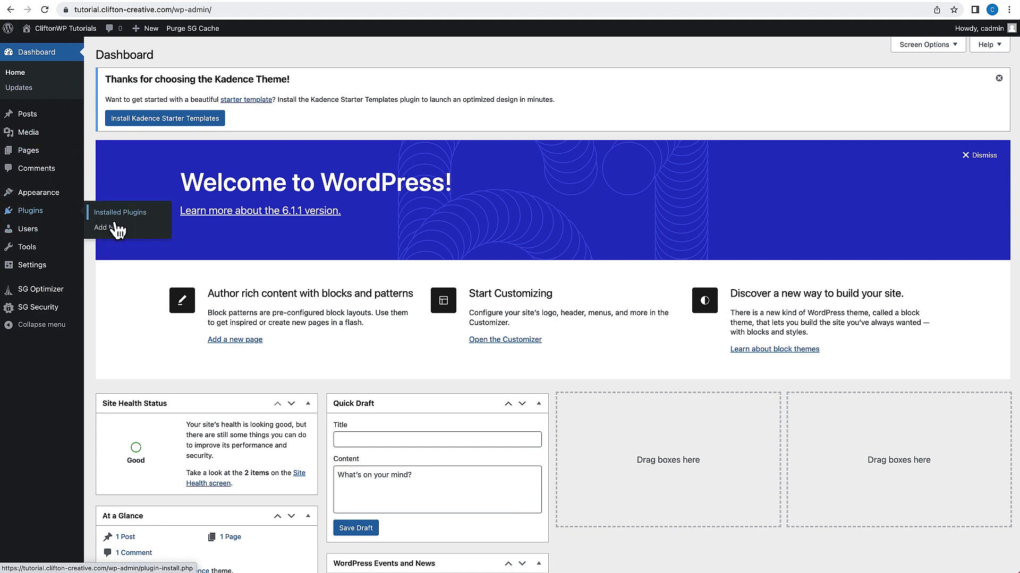
pyautogui.click(114, 229)
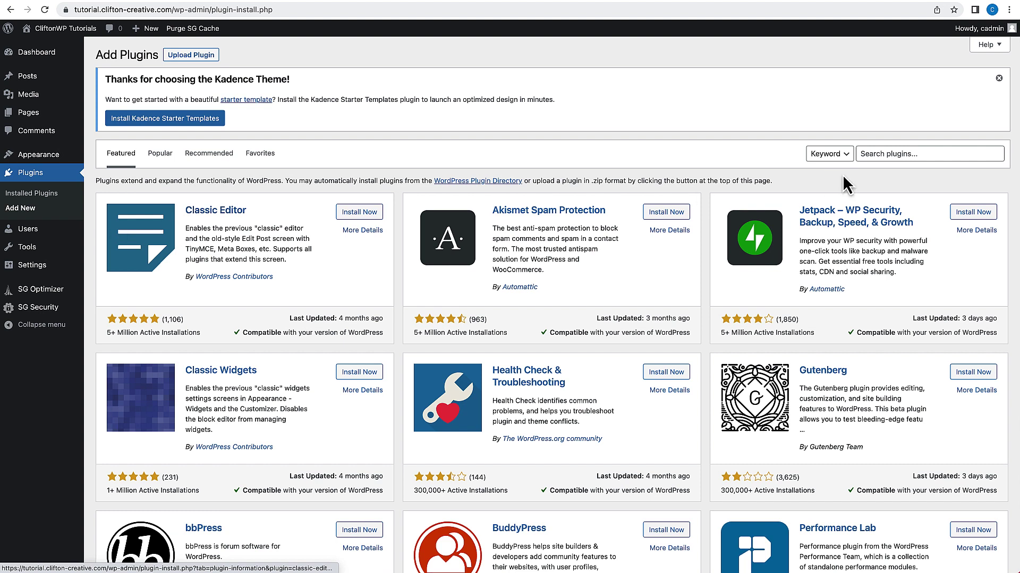
pyautogui.click(873, 157)
pyautogui.write('kadene')
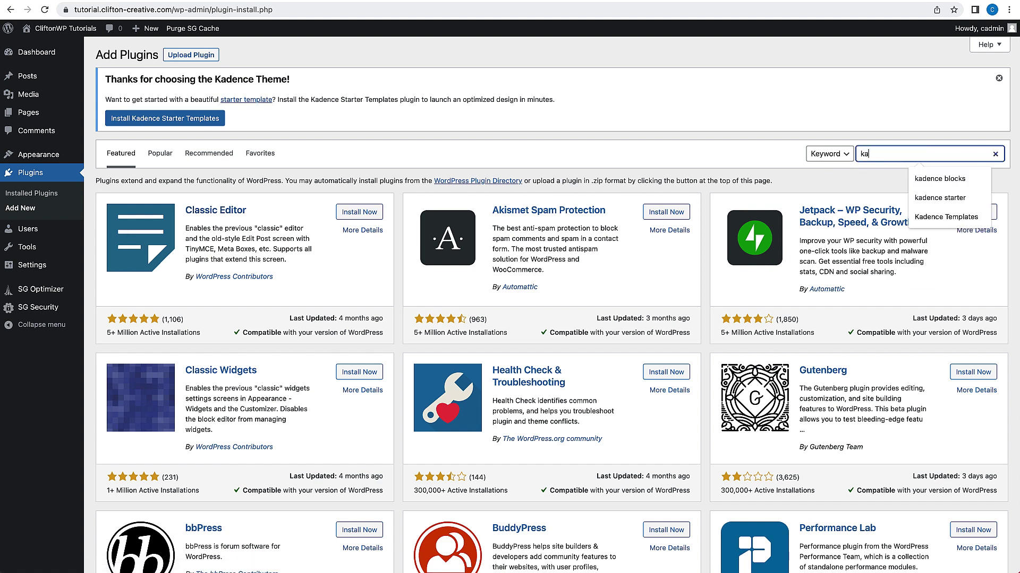
pyautogui.press('BackSpace')
pyautogui.write('ce')
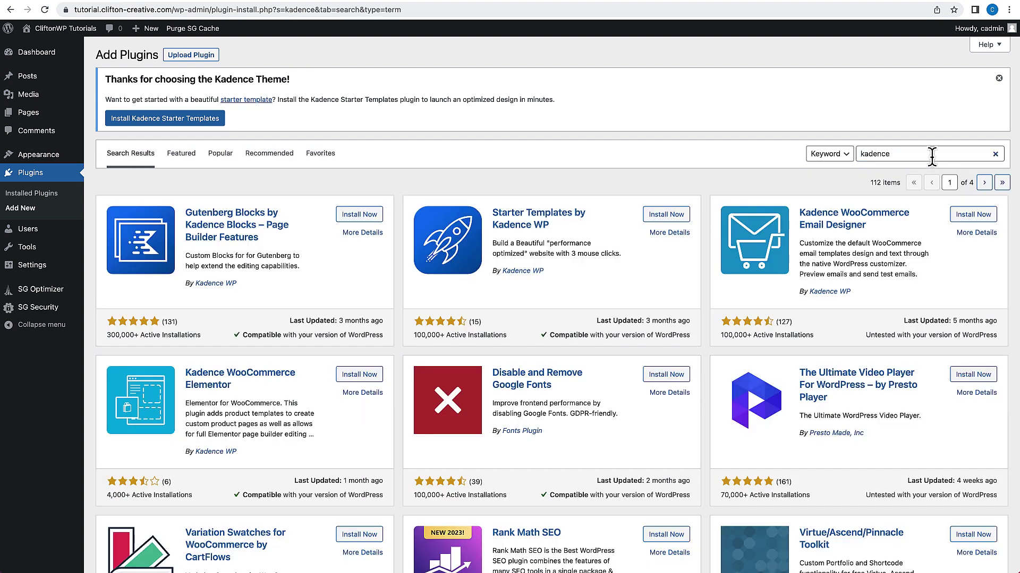
pyautogui.click(932, 155)
pyautogui.click(942, 178)
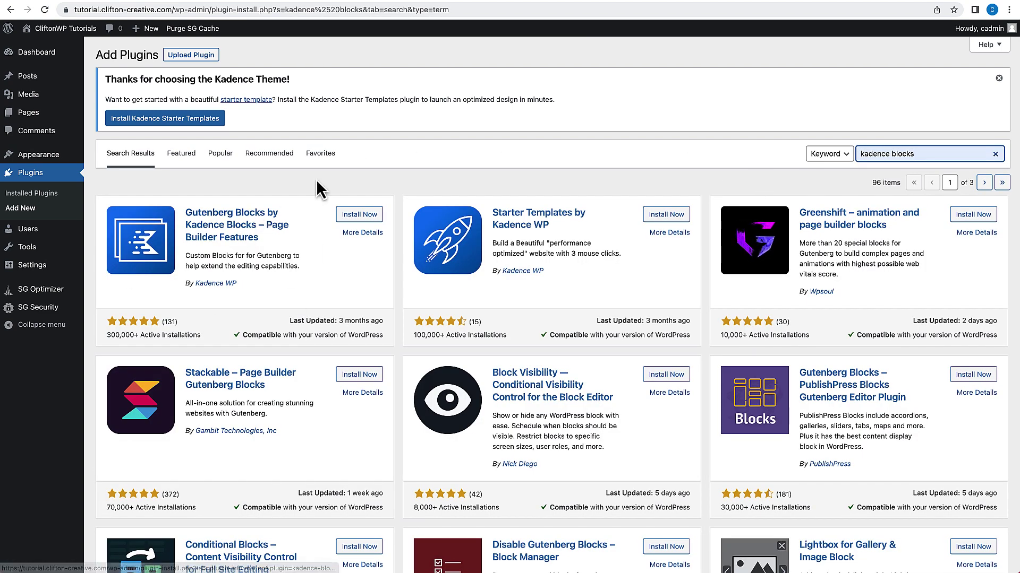
pyautogui.click(365, 218)
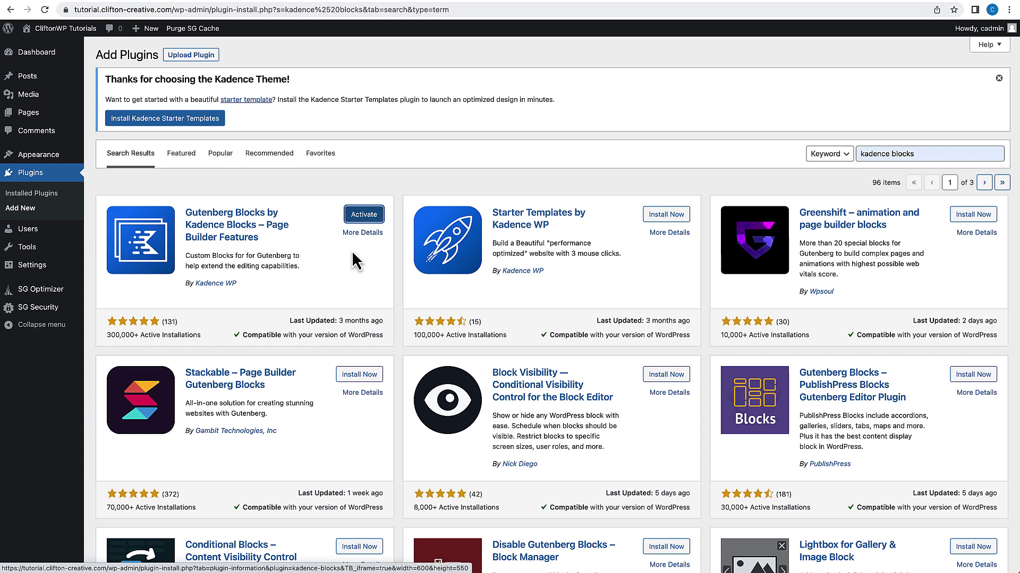
pyautogui.click(364, 215)
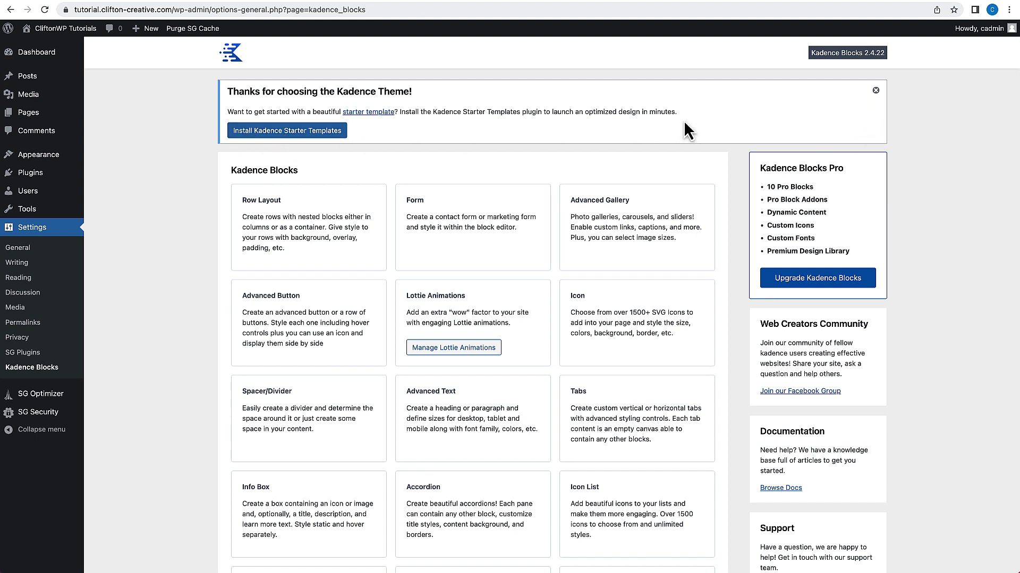
# Search the plugin directory for "kadence starter", and install and activate Starter Templates by Kadence WP.
pyautogui.moveTo(39, 173)
pyautogui.click(112, 192)
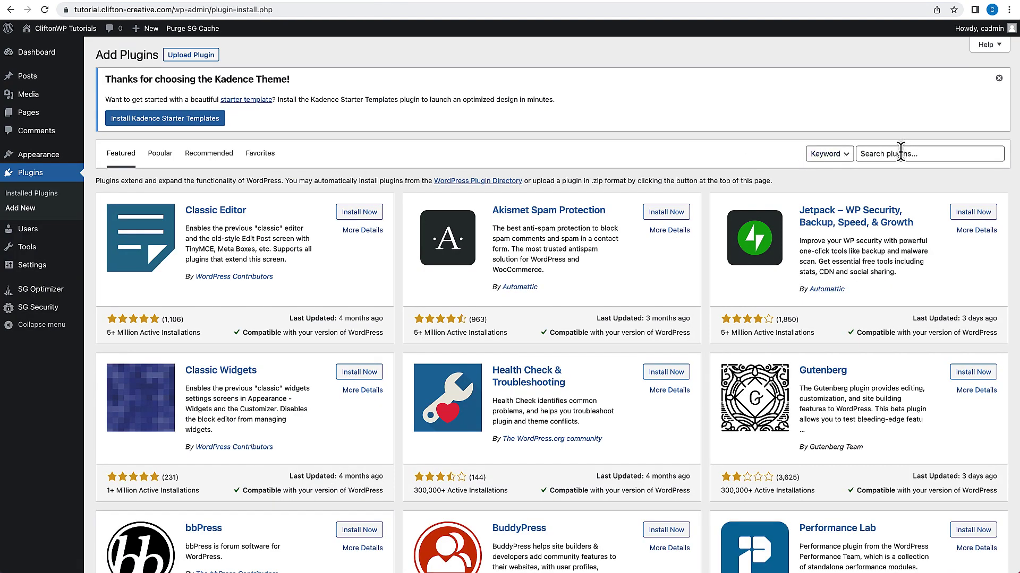
pyautogui.click(901, 153)
pyautogui.write('kadence sta')
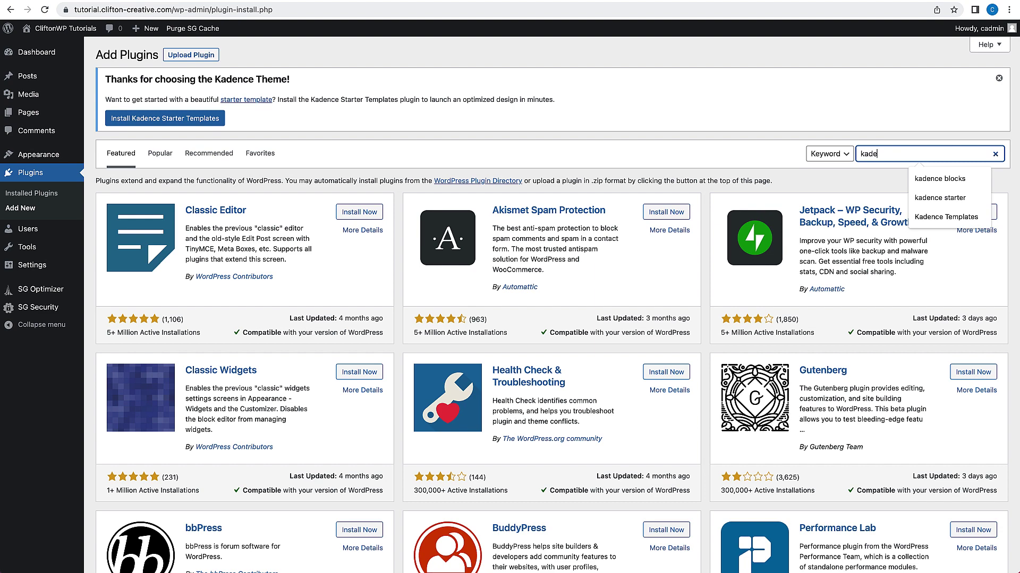
pyautogui.write('rter')
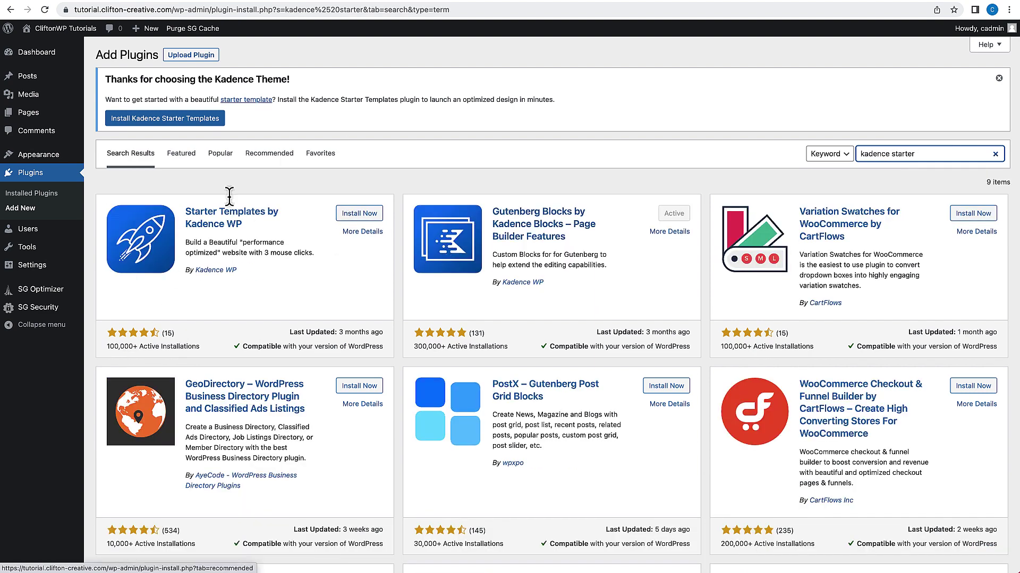
pyautogui.click(359, 214)
pyautogui.click(362, 215)
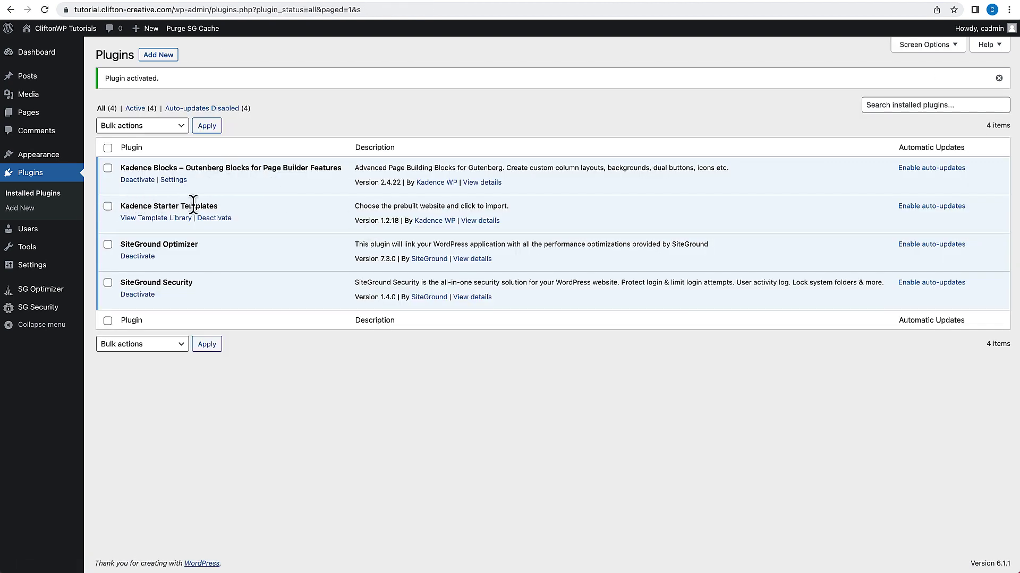
# Open the site's installed themes page.
pyautogui.moveTo(44, 155)
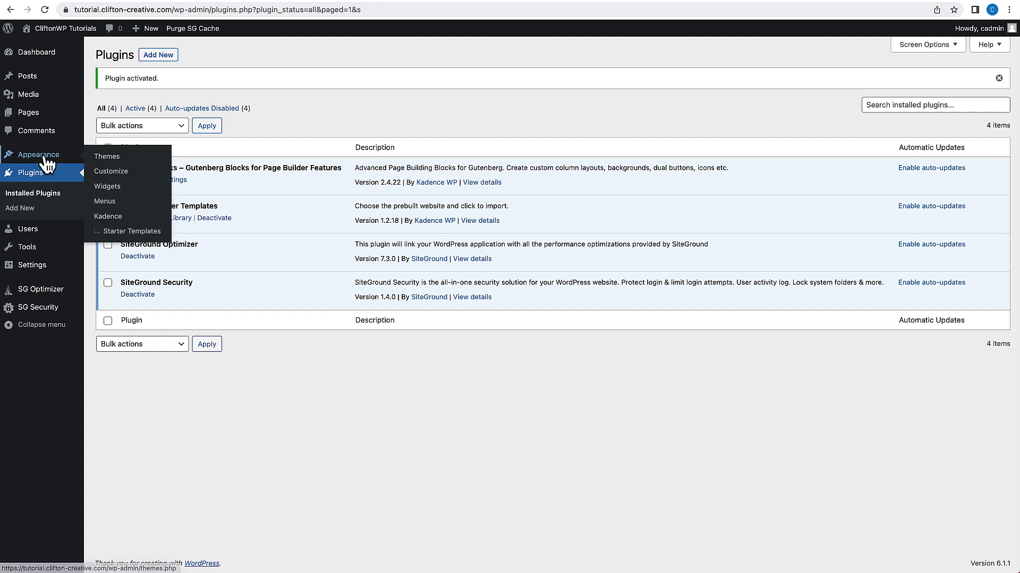
pyautogui.click(110, 159)
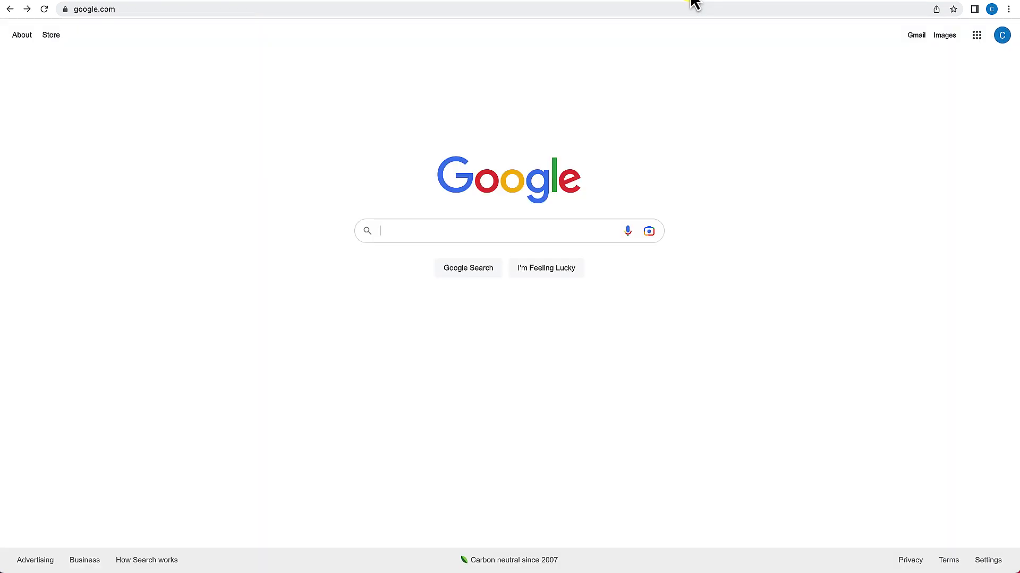
# Open the Kadence WP website through cliftonwp.com/kadence and look over the upper part of its home page.
pyautogui.click(665, 8)
pyautogui.press('super+a')
pyautogui.write('clift')
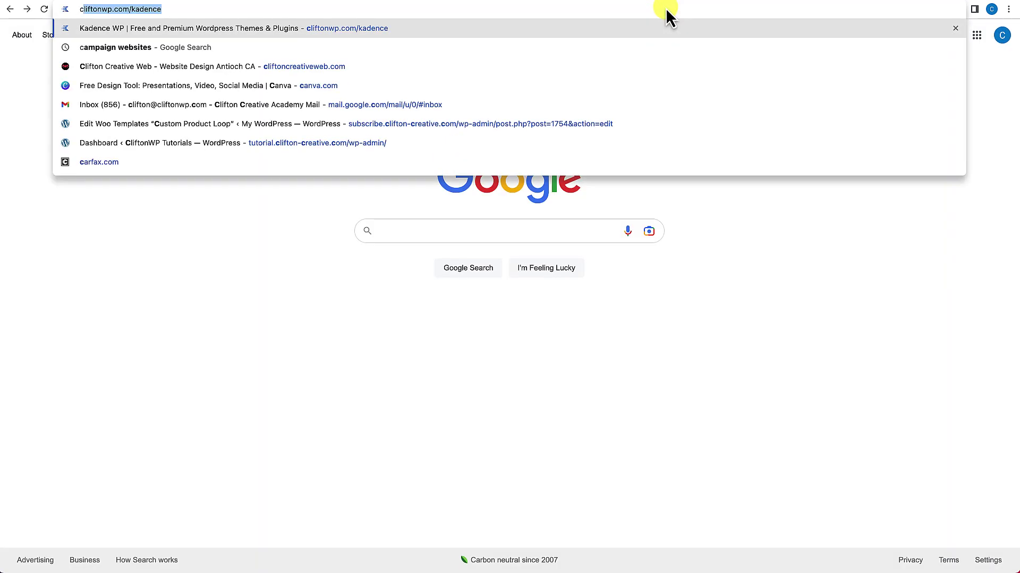
pyautogui.press('Return')
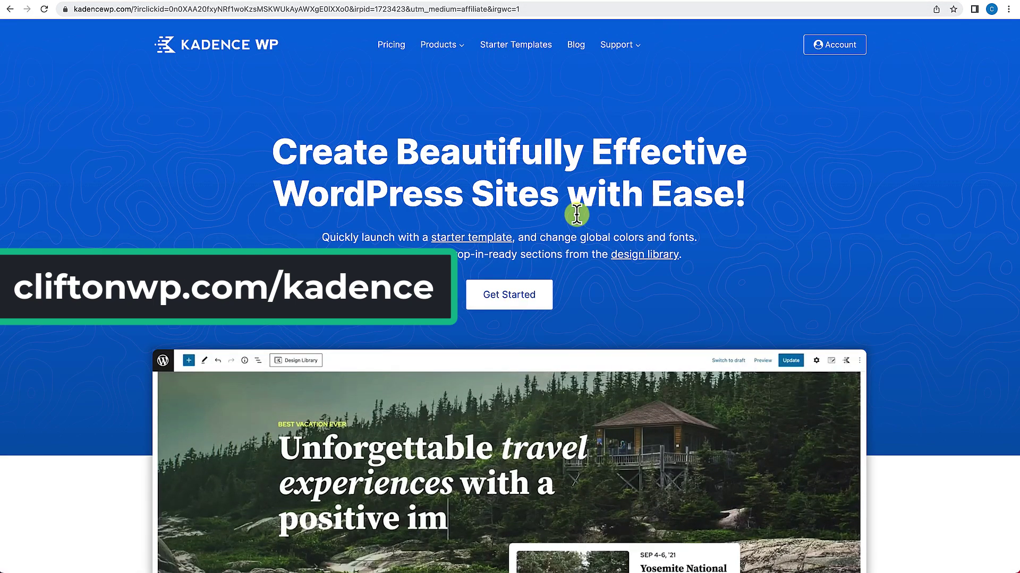
pyautogui.scroll(-3, 666, 191)
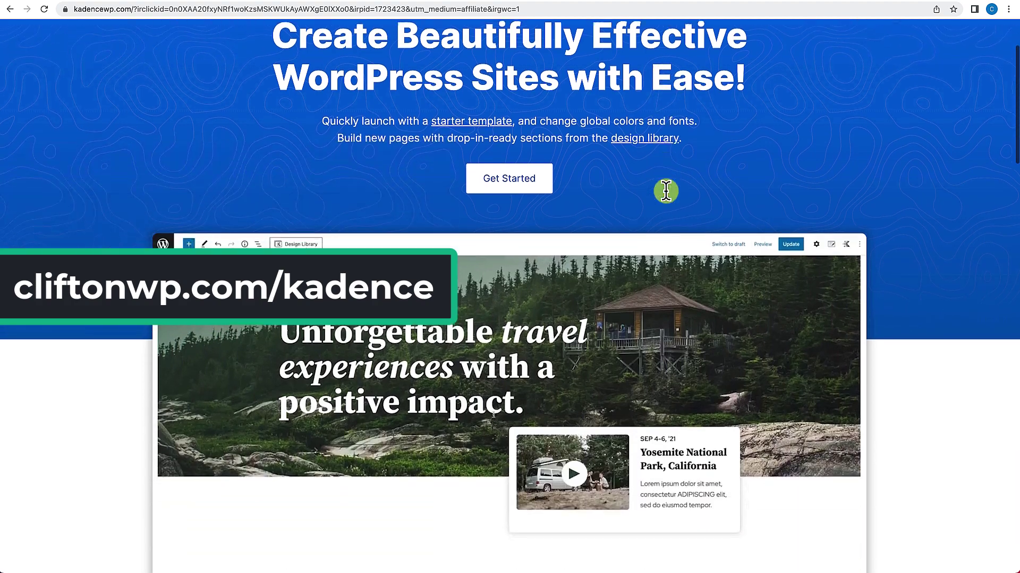
pyautogui.scroll(3, 666, 194)
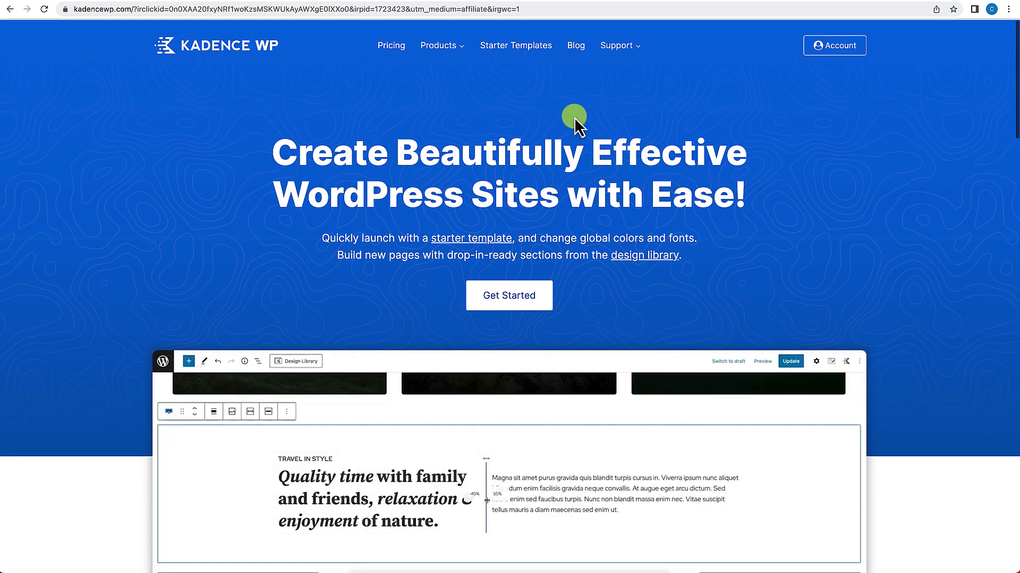
# Open the Kadence Shop Kit product page, look over its introduction, and go to its purchase options.
pyautogui.moveTo(453, 52)
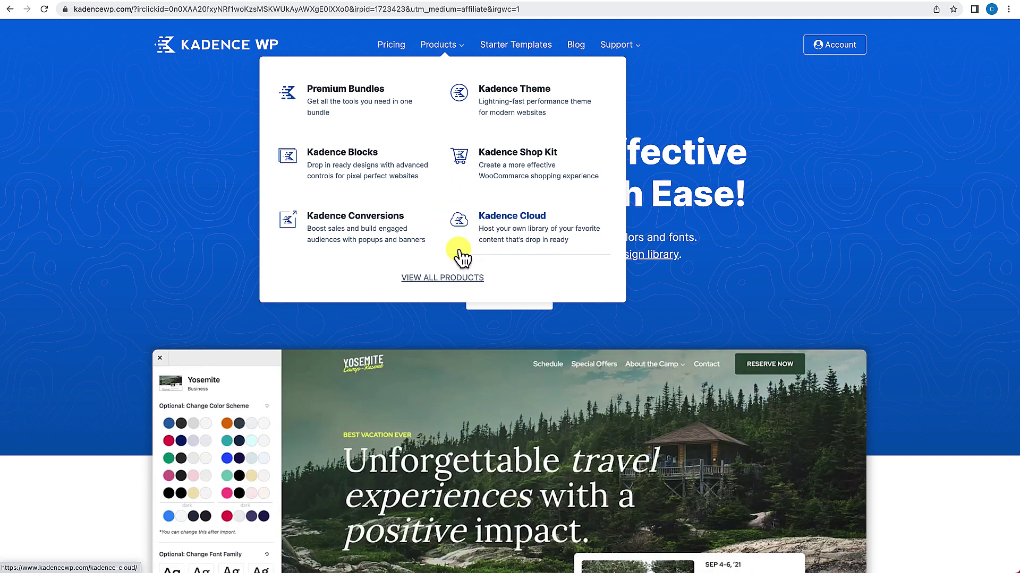
pyautogui.click(519, 180)
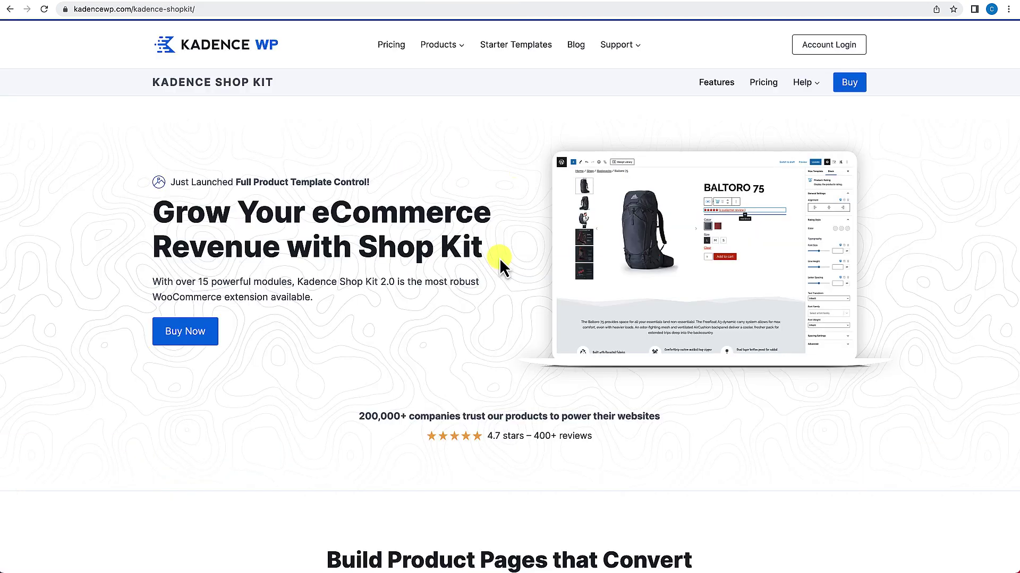
pyautogui.scroll(-3, 499, 258)
pyautogui.scroll(3, 499, 258)
pyautogui.click(852, 85)
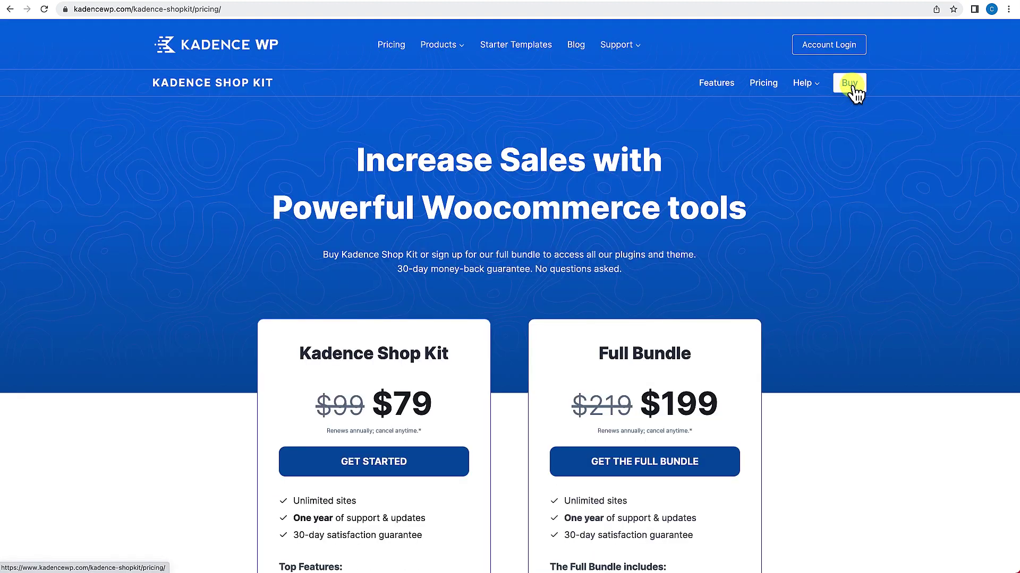
# Examine the Kadence Shop Kit and Full Bundle offers, comparing their prices and included products.
pyautogui.scroll(-3, 664, 234)
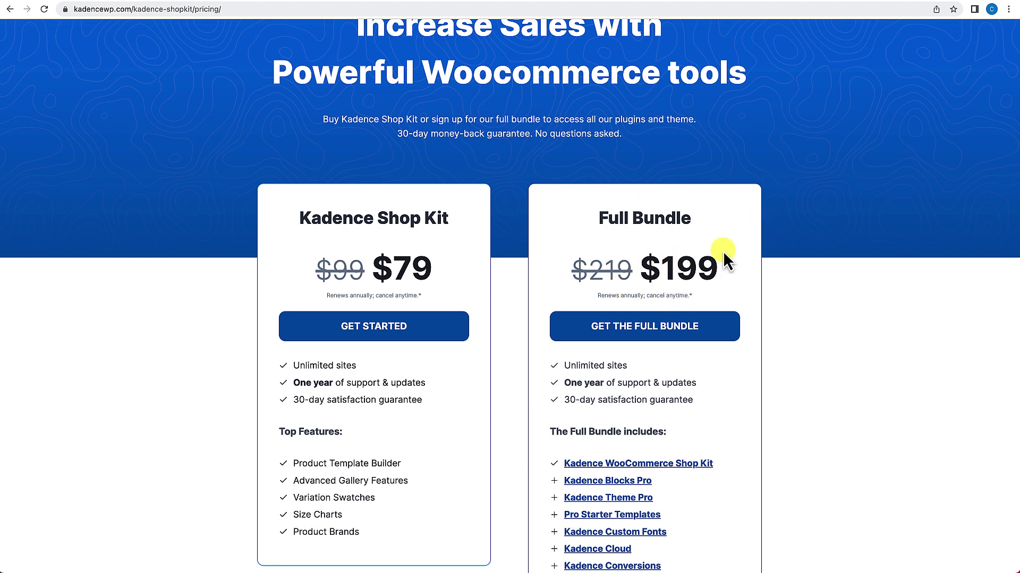
pyautogui.scroll(-2, 665, 285)
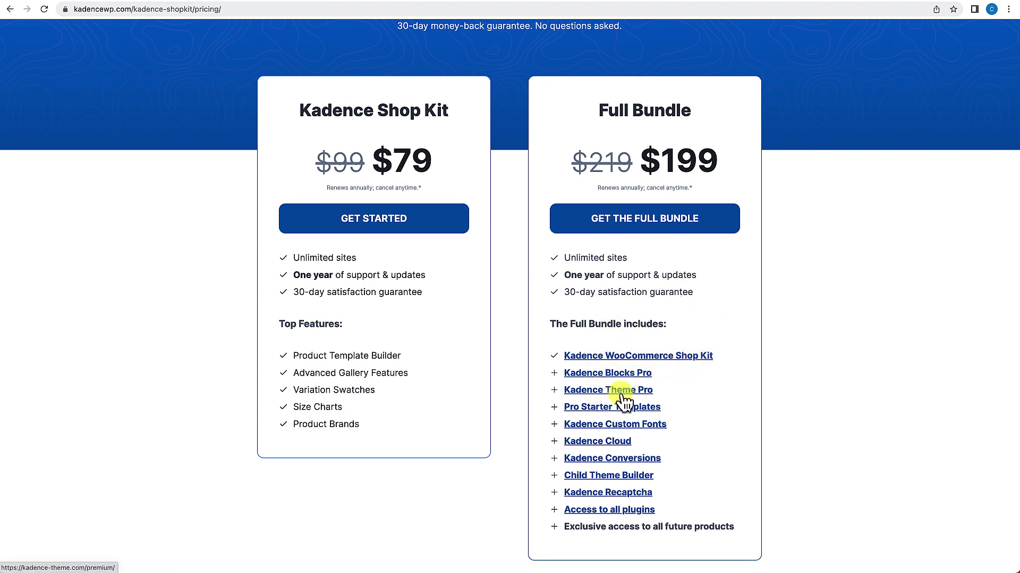
pyautogui.scroll(-2, 587, 390)
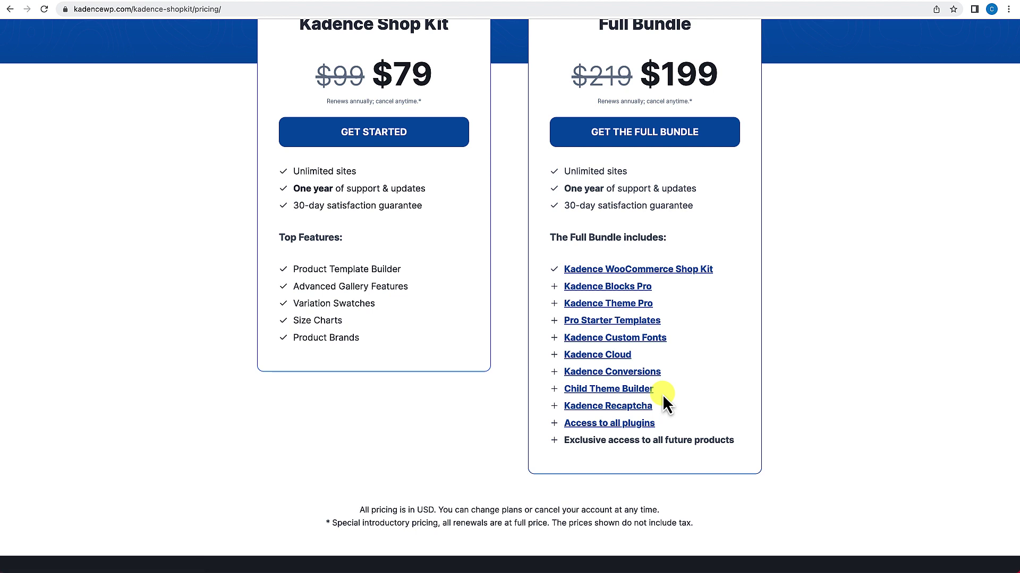
pyautogui.scroll(-2, 662, 394)
pyautogui.scroll(-1, 643, 375)
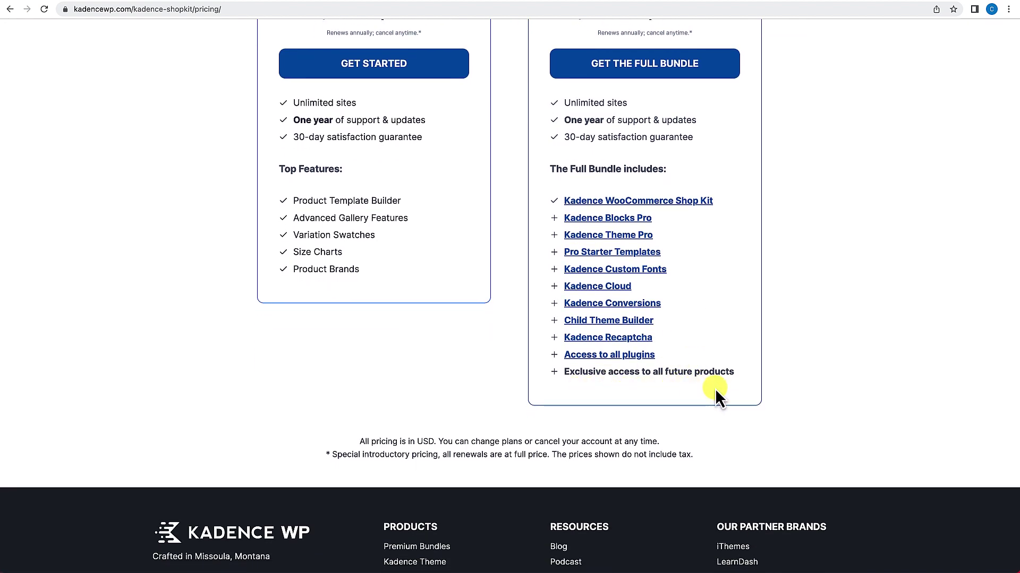
pyautogui.scroll(5, 750, 340)
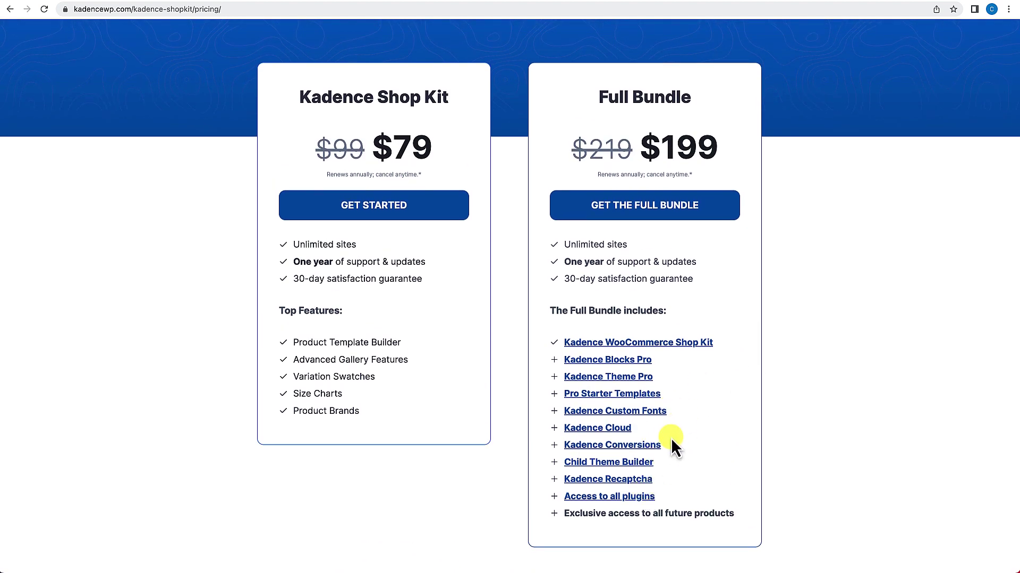
pyautogui.scroll(-4, 674, 439)
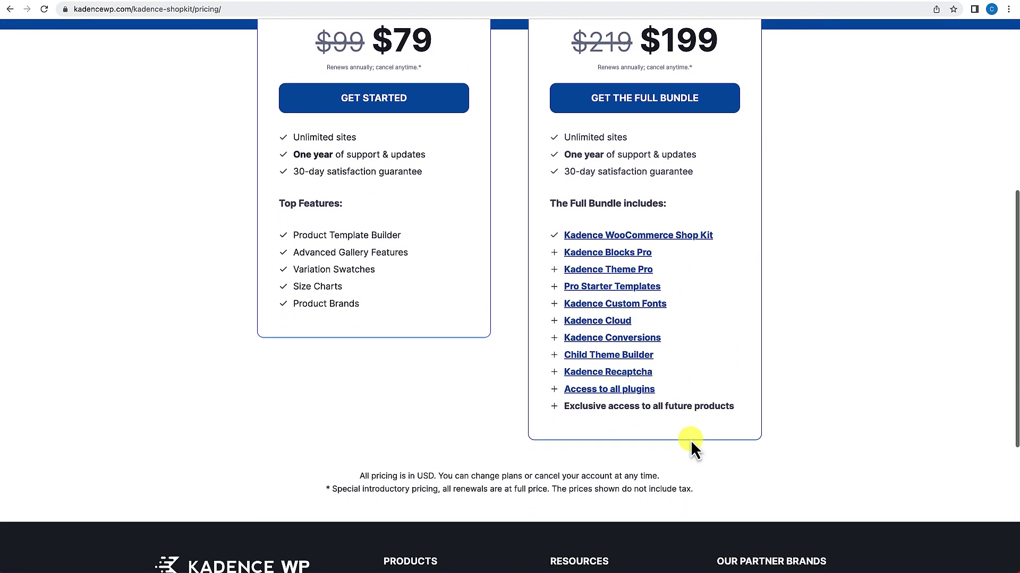
pyautogui.scroll(3, 690, 441)
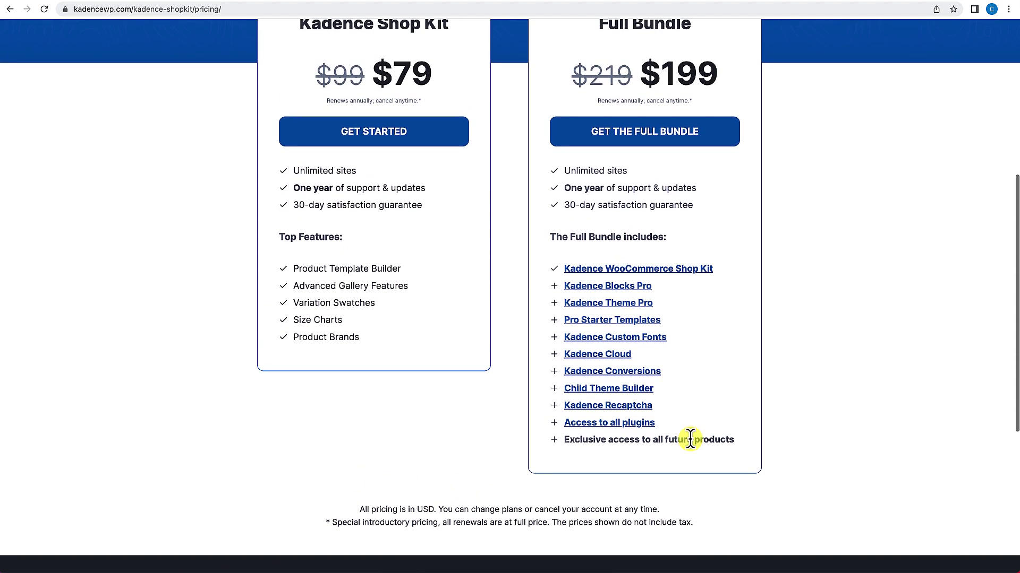
pyautogui.scroll(3, 693, 375)
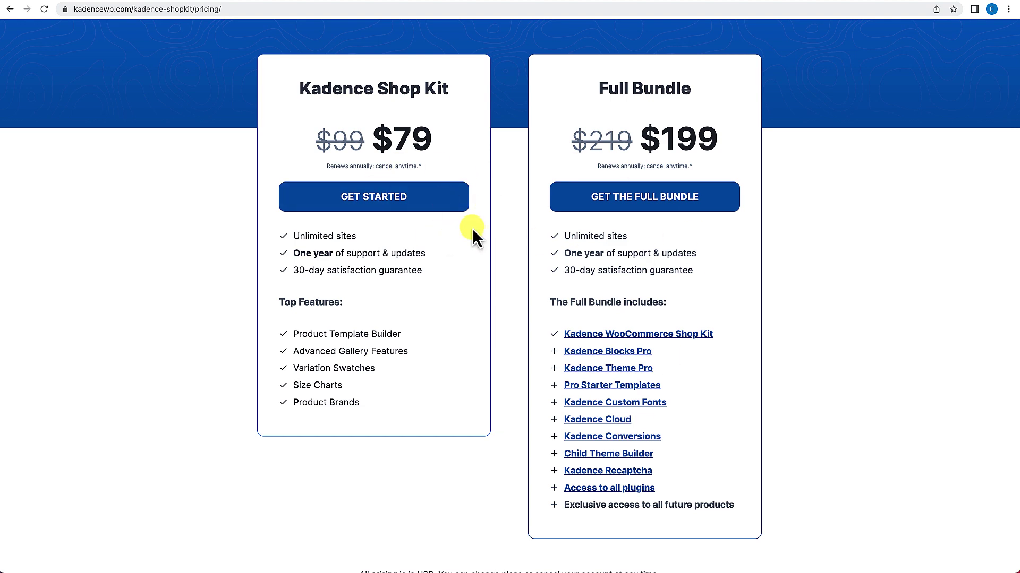
pyautogui.scroll(-3, 610, 292)
pyautogui.scroll(2, 610, 289)
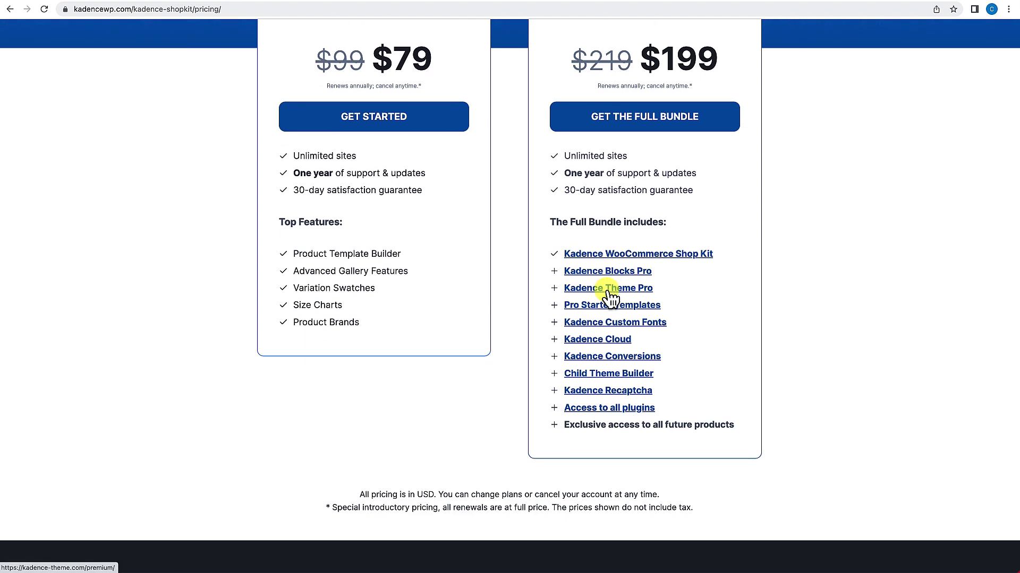
pyautogui.scroll(5, 610, 297)
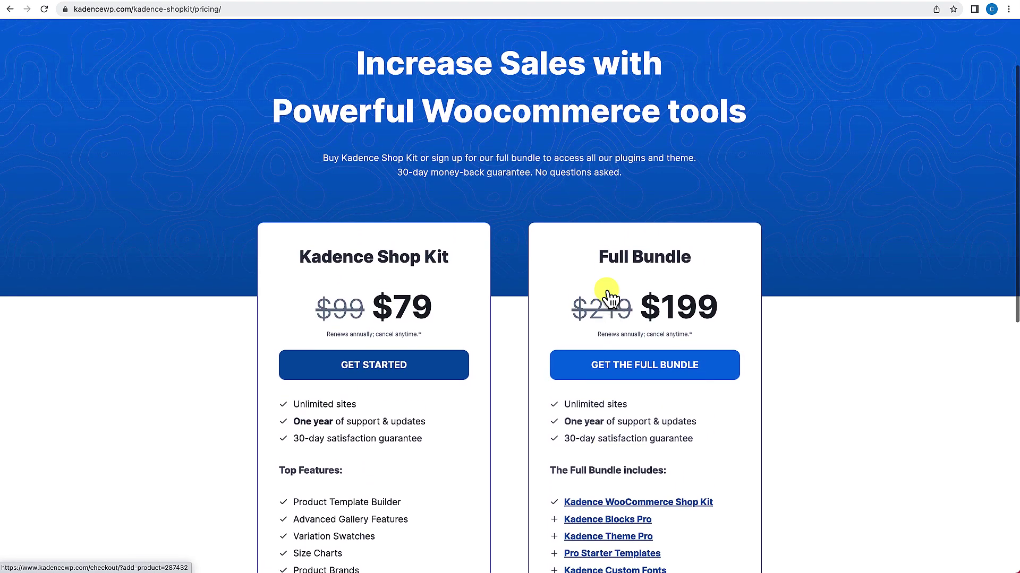
pyautogui.scroll(2, 607, 291)
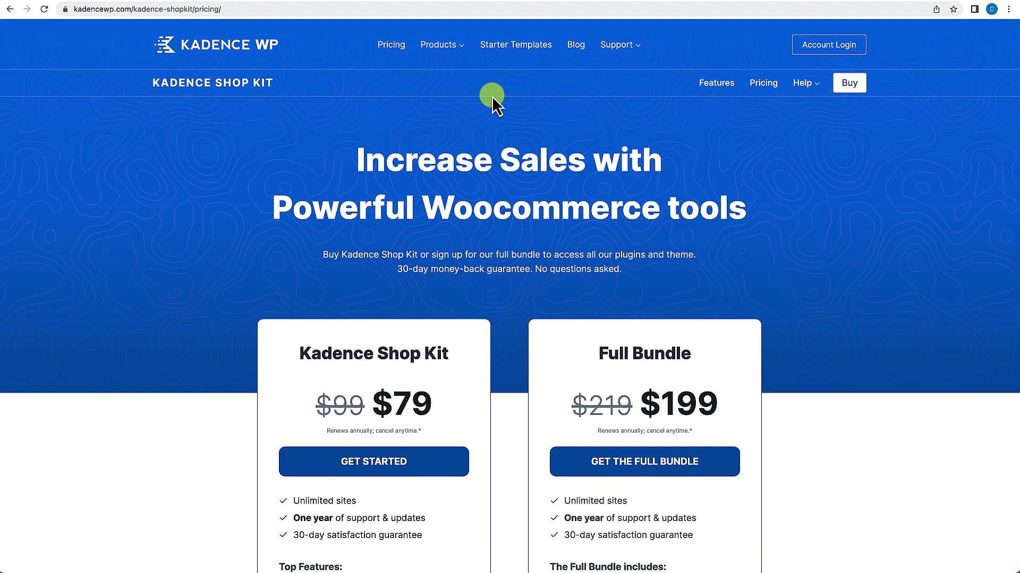
# Open the general Kadence WP pricing page and compare the Free, Essential, Full and Lifetime Full Bundle plans.
pyautogui.click(398, 47)
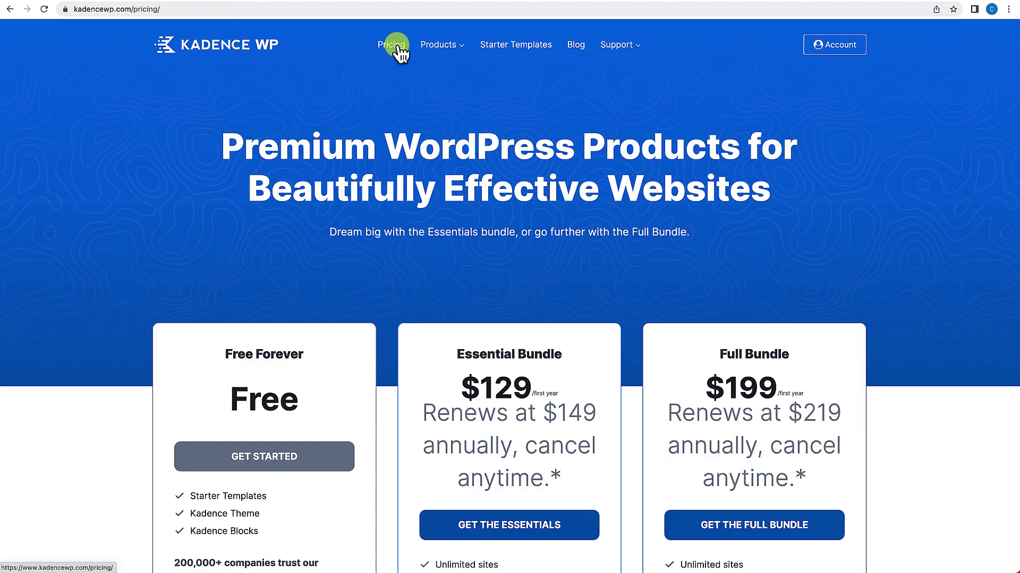
pyautogui.scroll(-5, 392, 239)
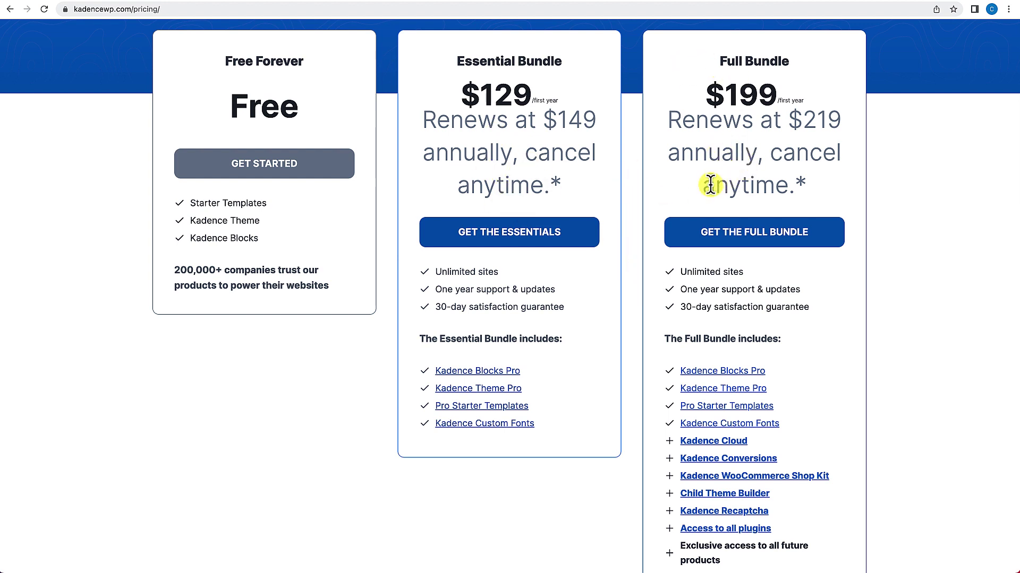
pyautogui.scroll(-7, 706, 234)
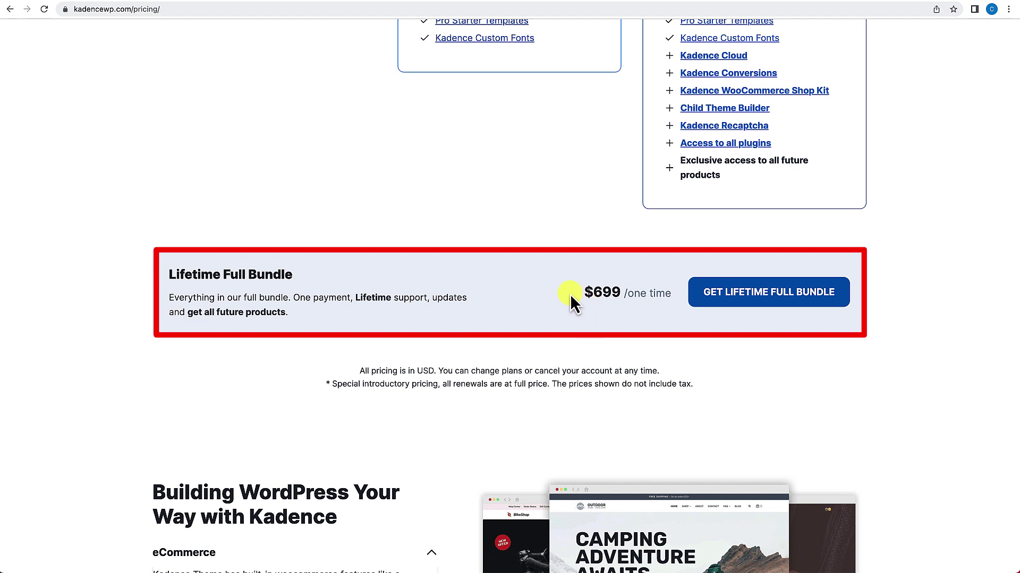
pyautogui.scroll(3, 571, 295)
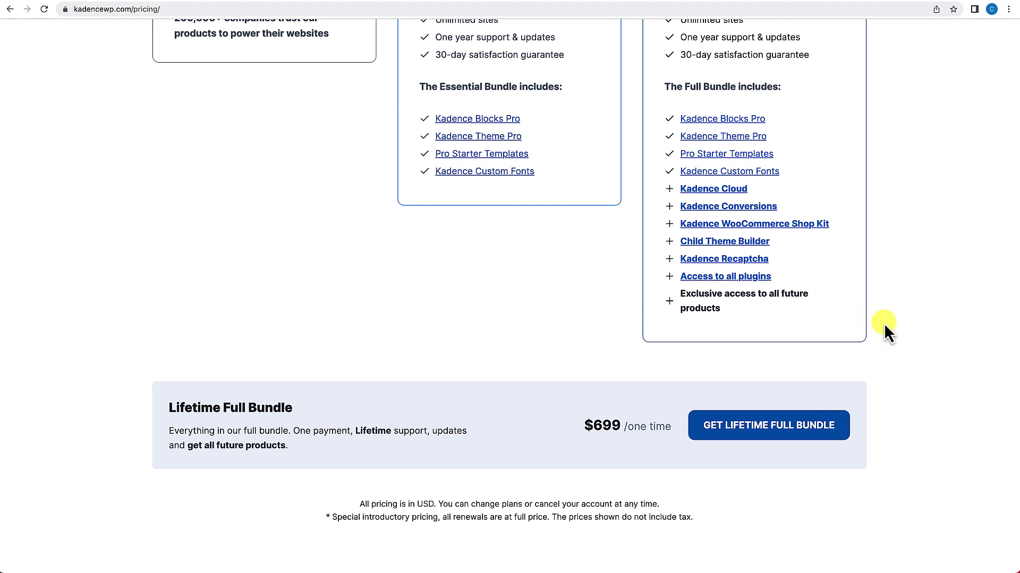
pyautogui.scroll(-3, 884, 327)
pyautogui.scroll(-3, 883, 324)
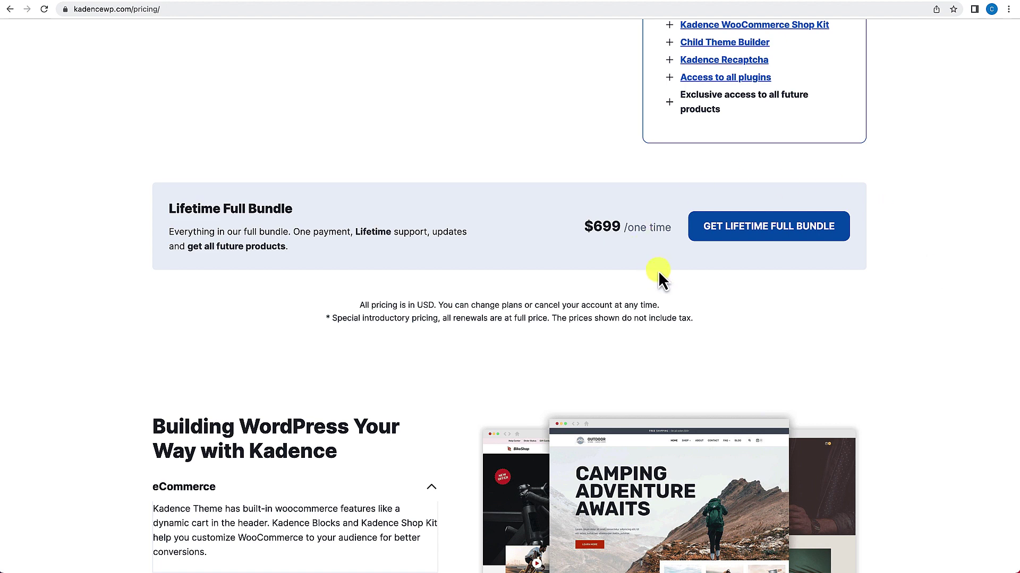
pyautogui.scroll(-3, 498, 285)
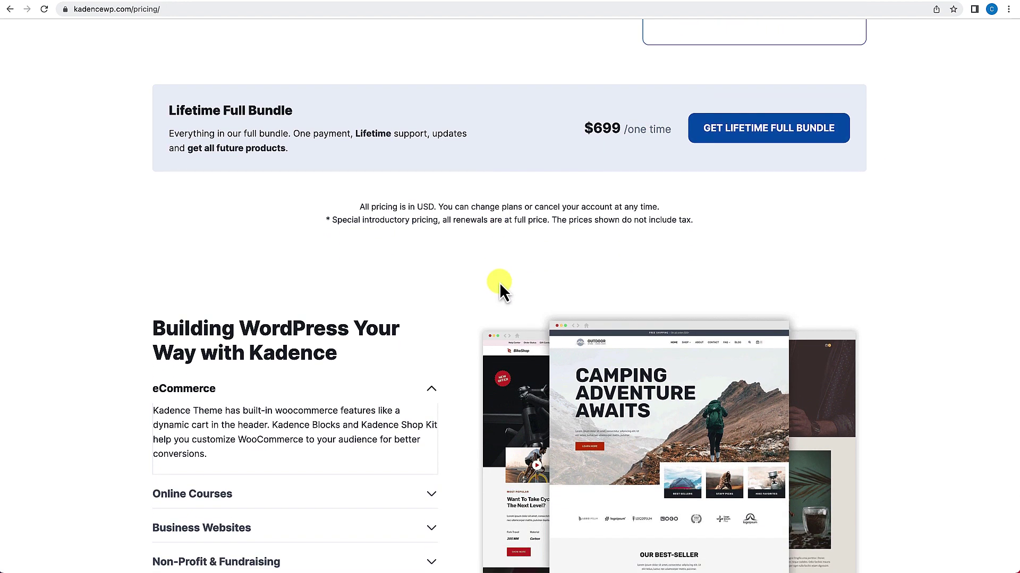
pyautogui.scroll(-3, 499, 282)
pyautogui.scroll(6, 499, 282)
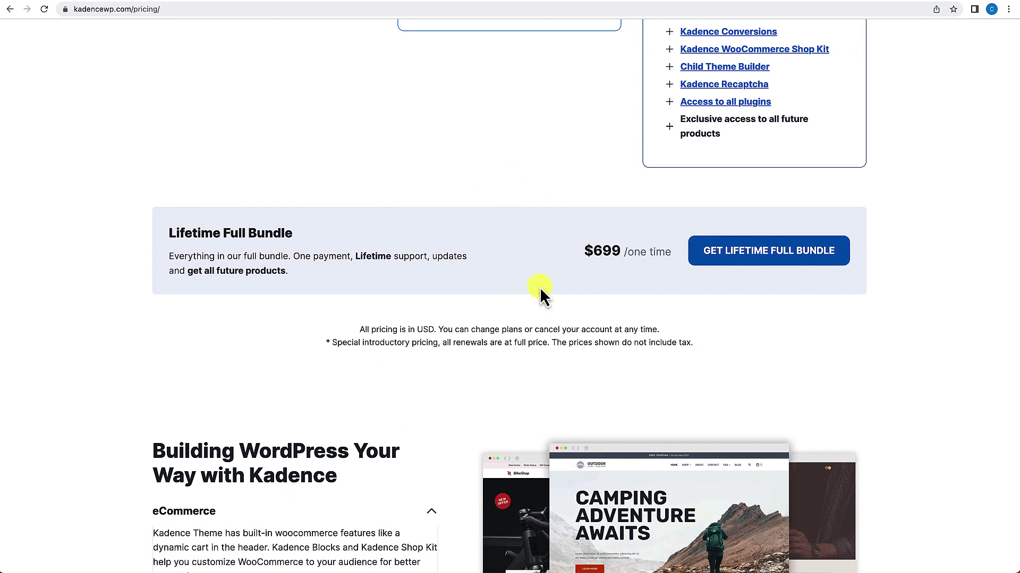
pyautogui.scroll(10, 651, 325)
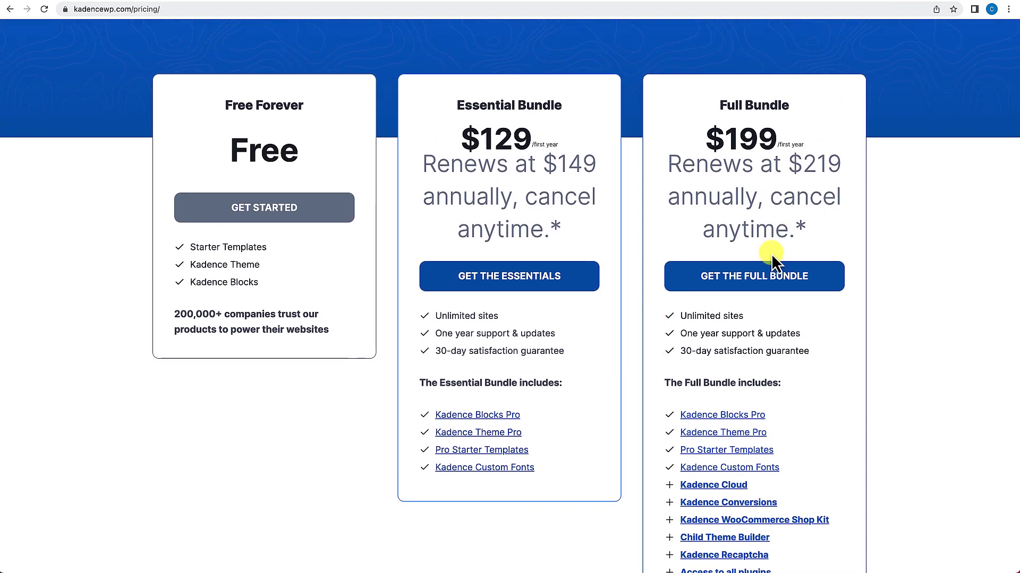
pyautogui.scroll(-2, 770, 282)
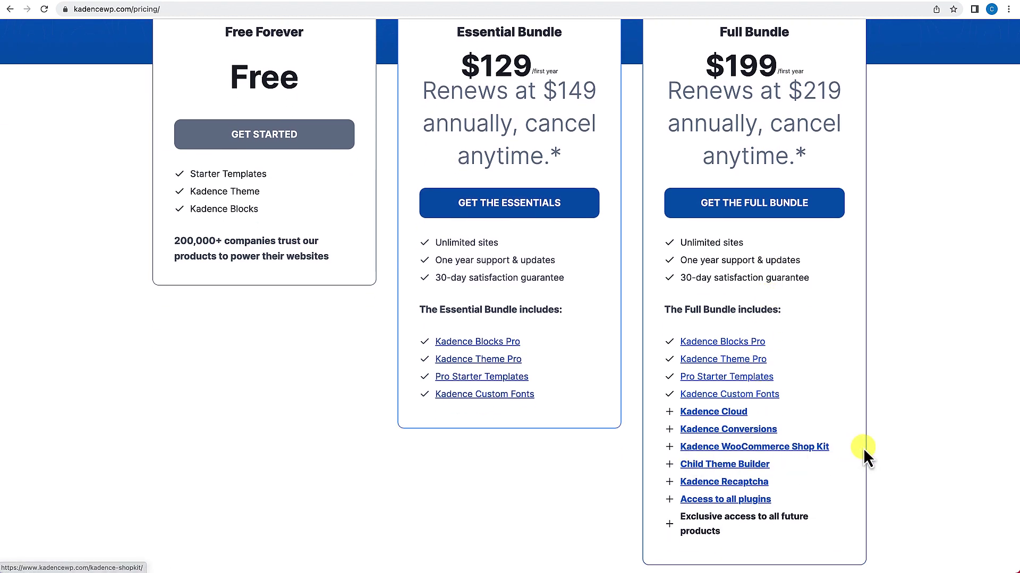
pyautogui.scroll(1, 752, 189)
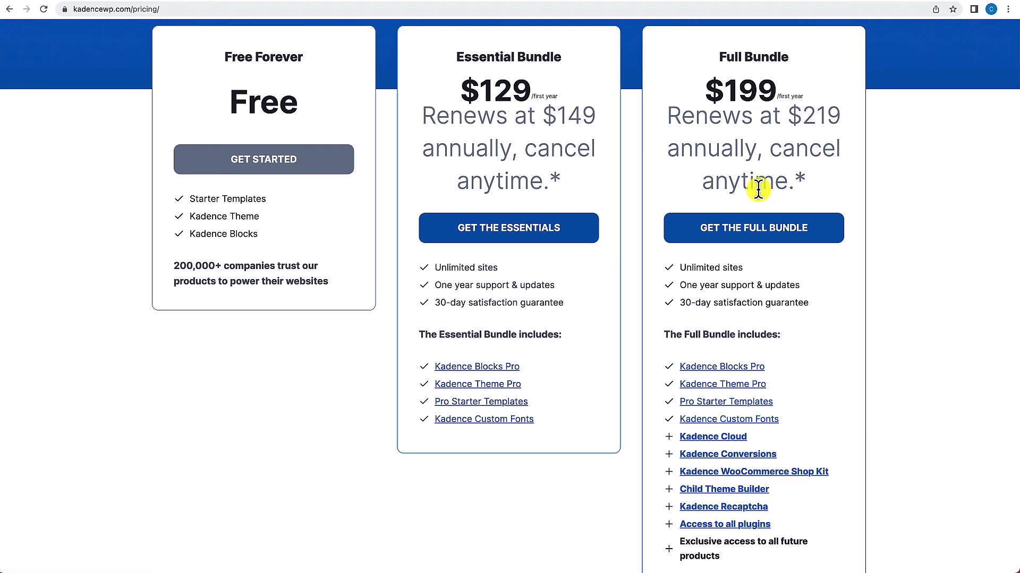
pyautogui.scroll(6, 758, 190)
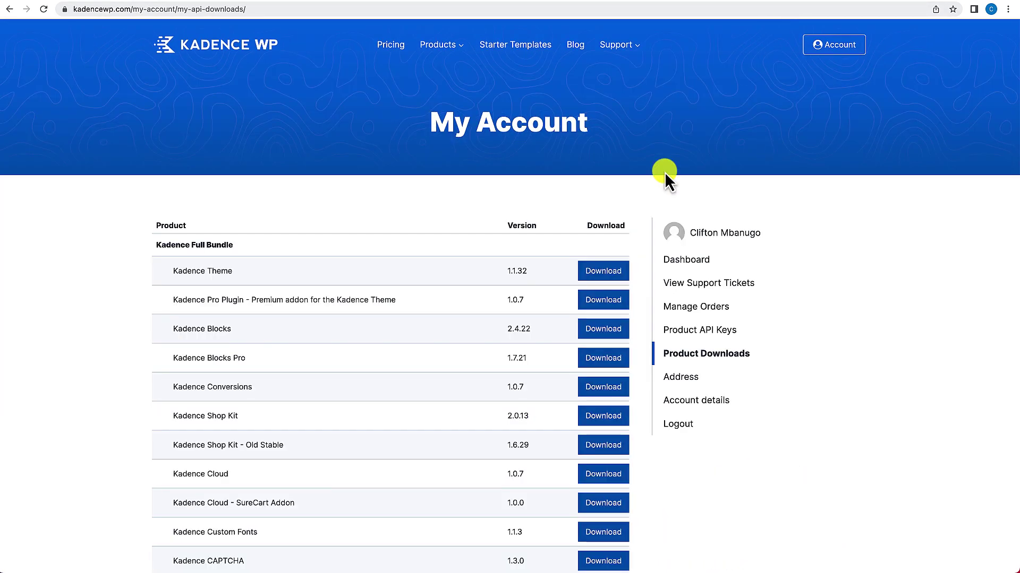
# Download Kadence Shop Kit 2.0.13 and the Kadence Pro Plugin 1.0.7 from the account's product downloads.
pyautogui.scroll(-3, 649, 247)
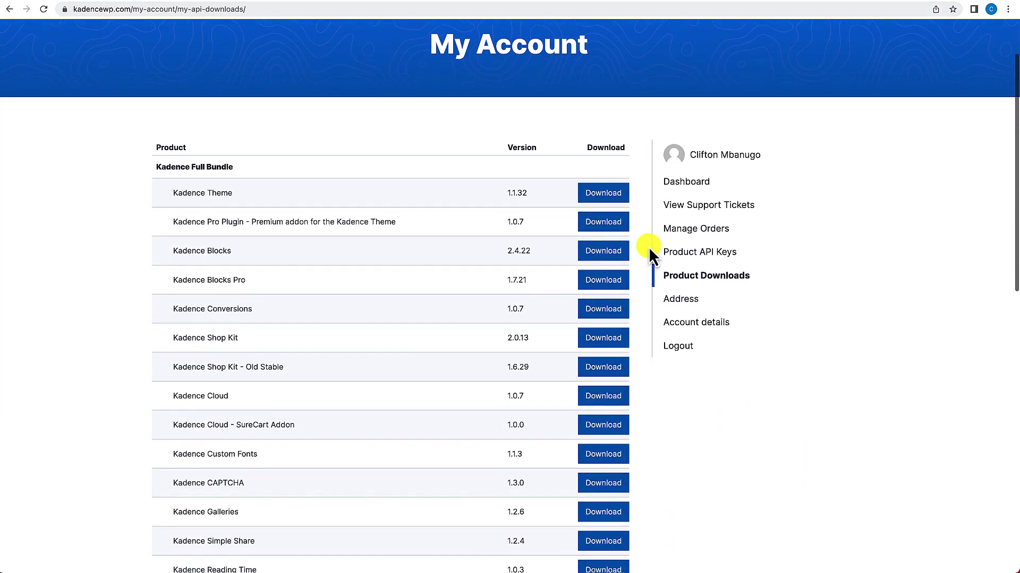
pyautogui.scroll(-2, 648, 247)
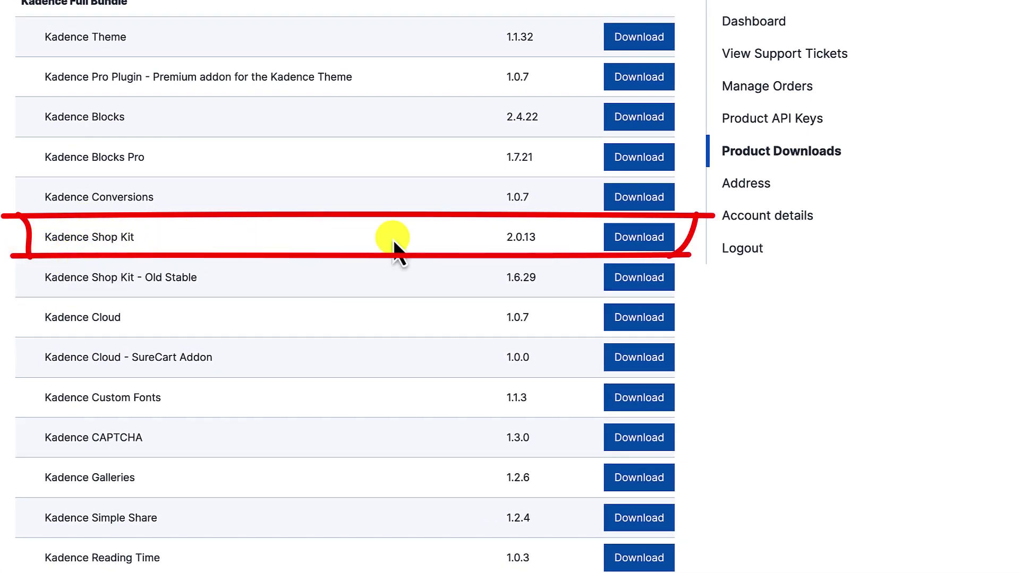
pyautogui.click(648, 241)
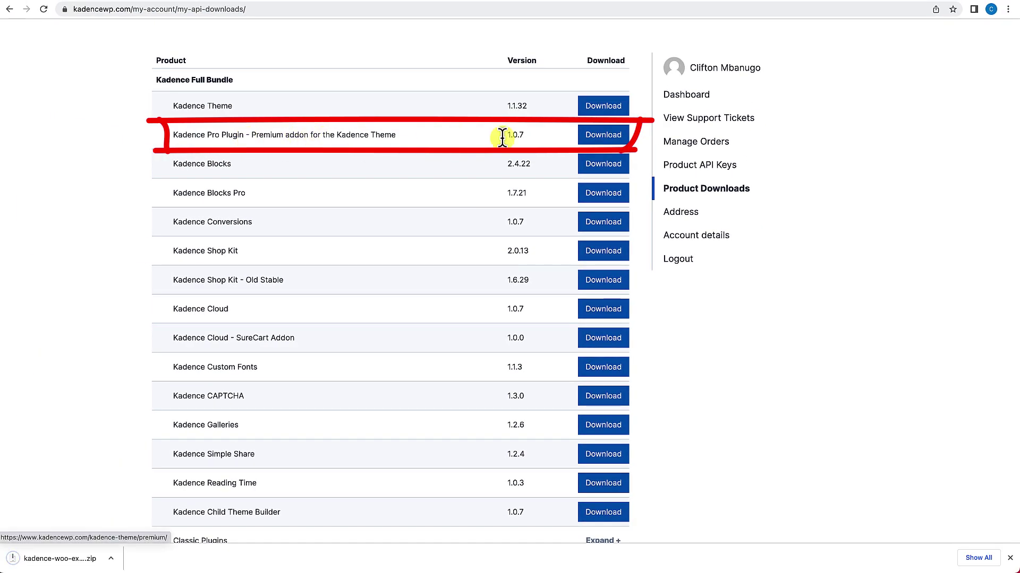
pyautogui.click(606, 136)
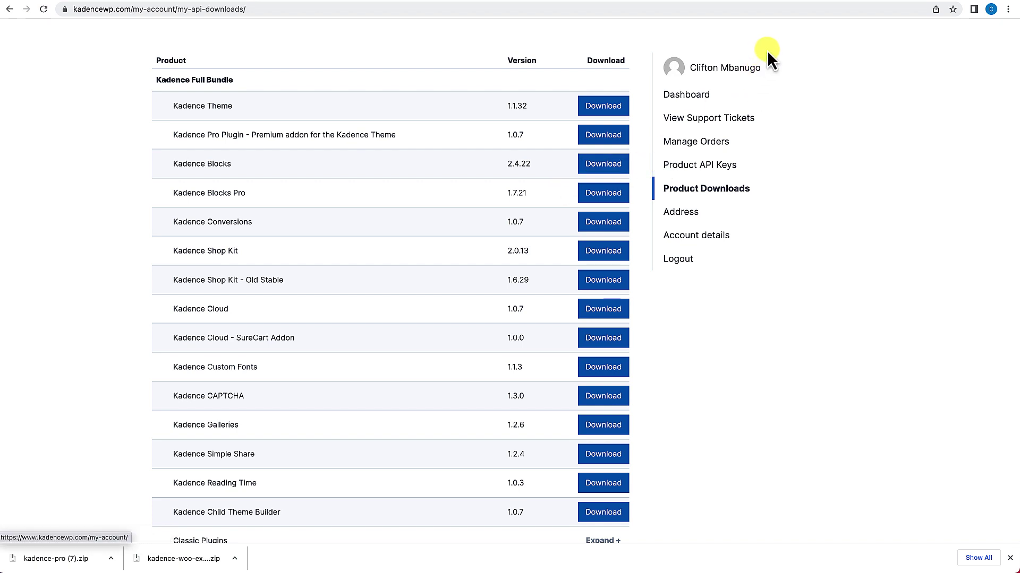
# Switch to the WordPress admin, upload kadence-woo-extras (5).zip as a new plugin, and install and activate it.
pyautogui.click(588, 4)
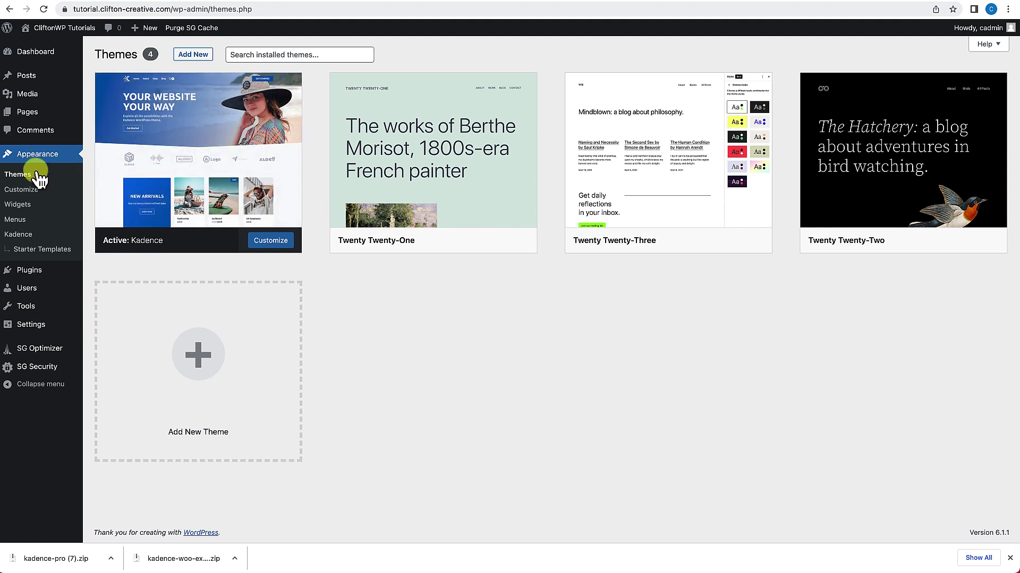
pyautogui.moveTo(43, 274)
pyautogui.click(113, 286)
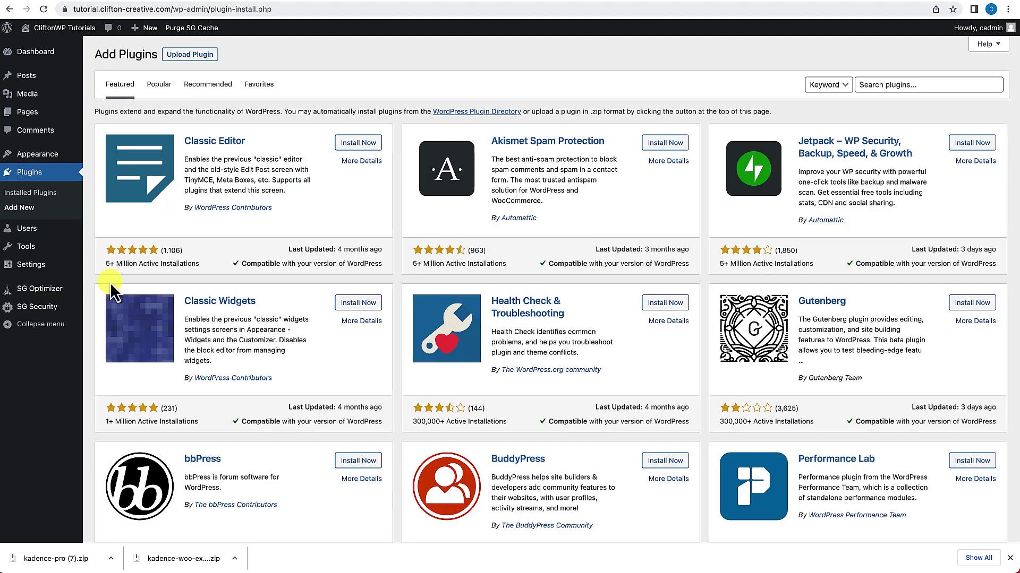
pyautogui.click(198, 62)
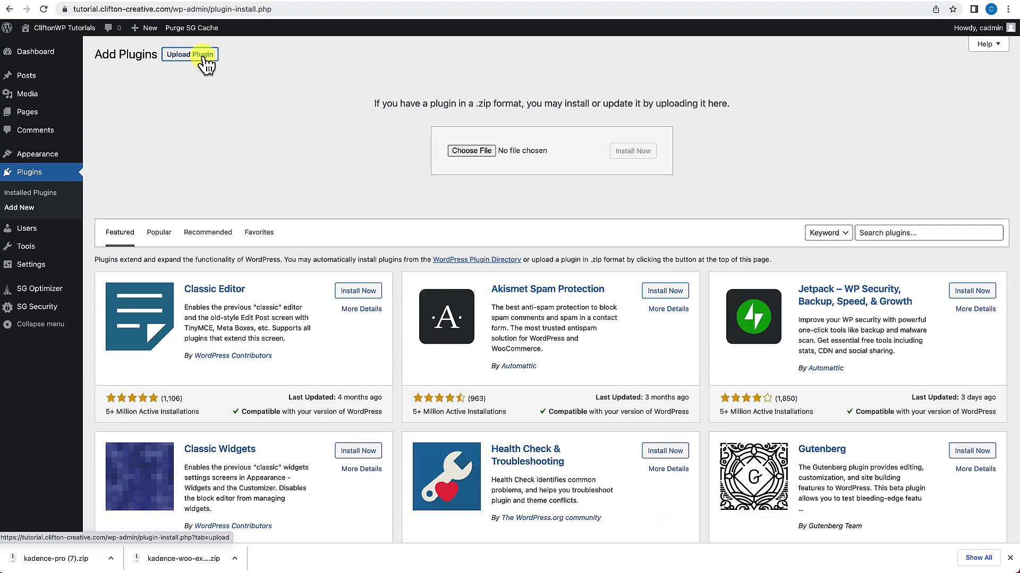
pyautogui.click(485, 151)
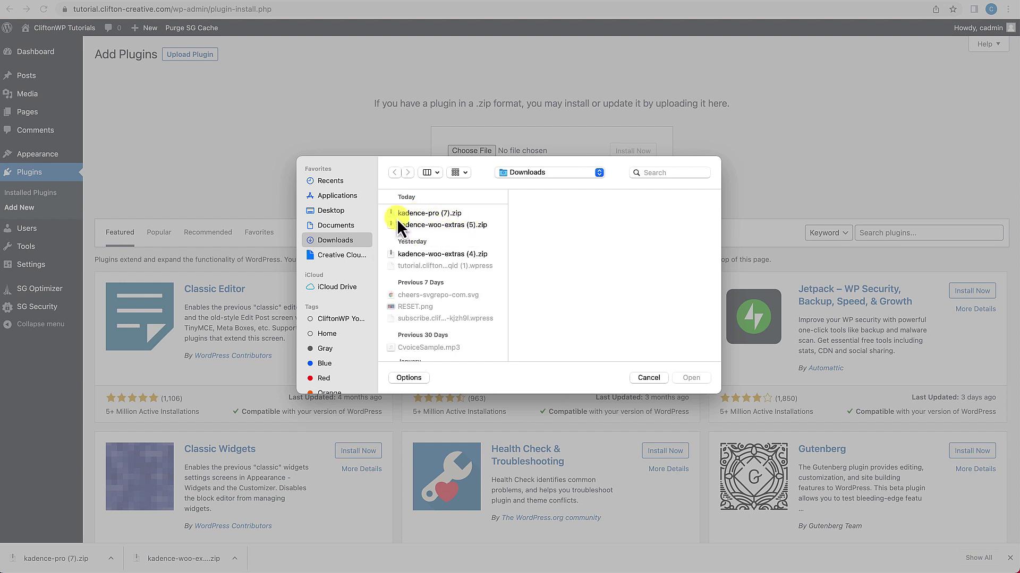
pyautogui.click(449, 225)
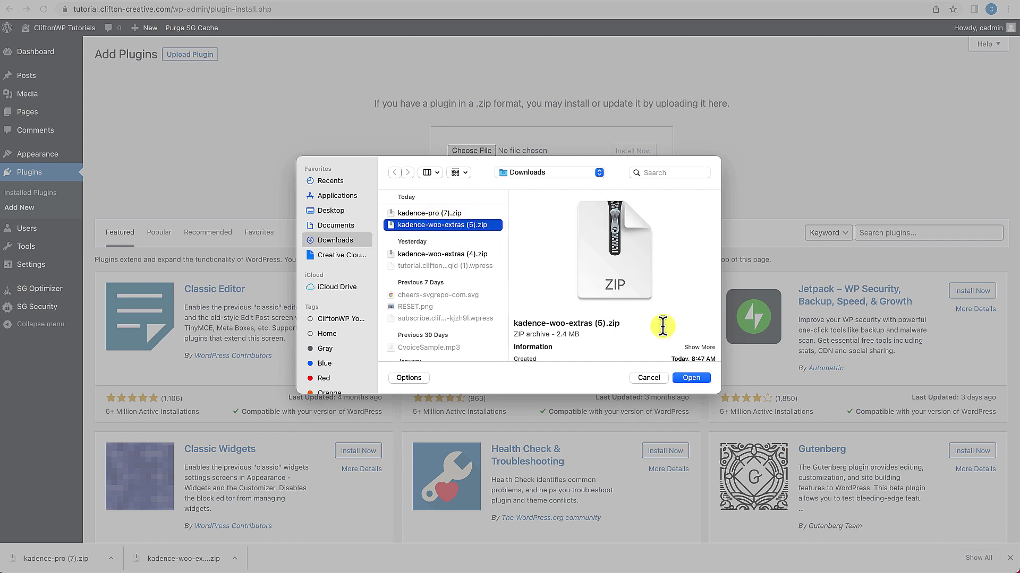
pyautogui.click(691, 378)
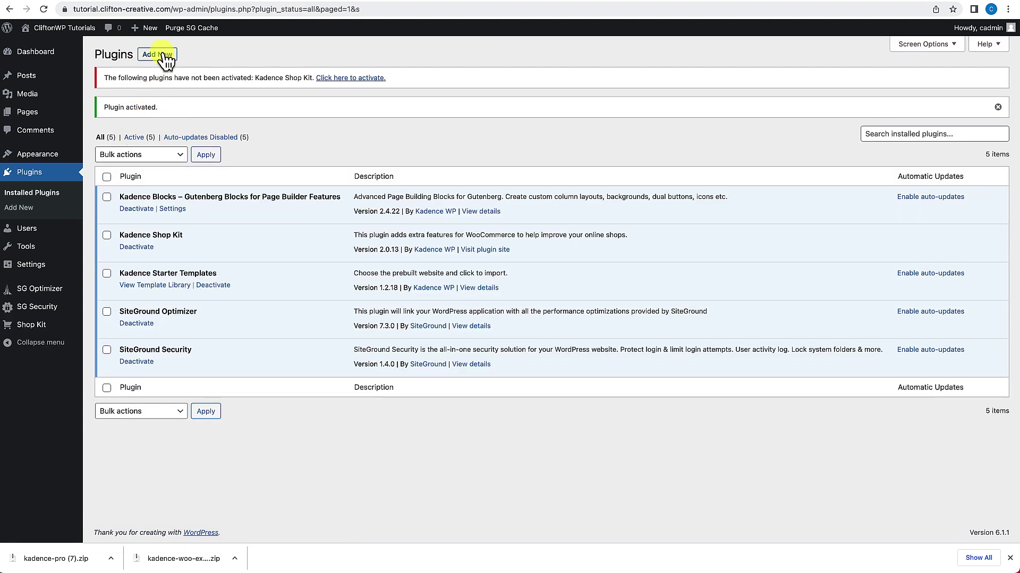
# Upload kadence-pro (7).zip as a new plugin, and install and activate it.
pyautogui.click(160, 55)
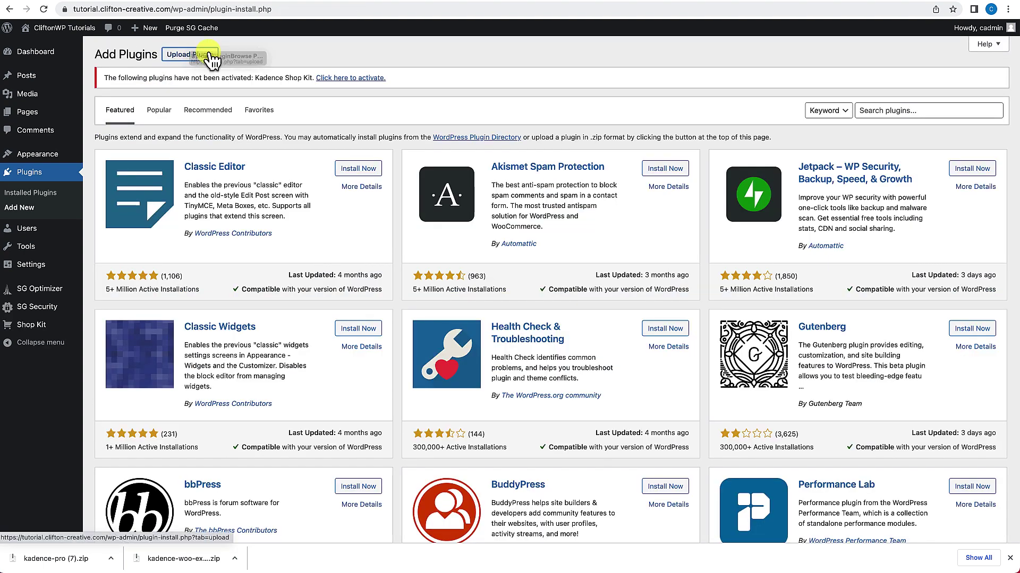
pyautogui.click(207, 55)
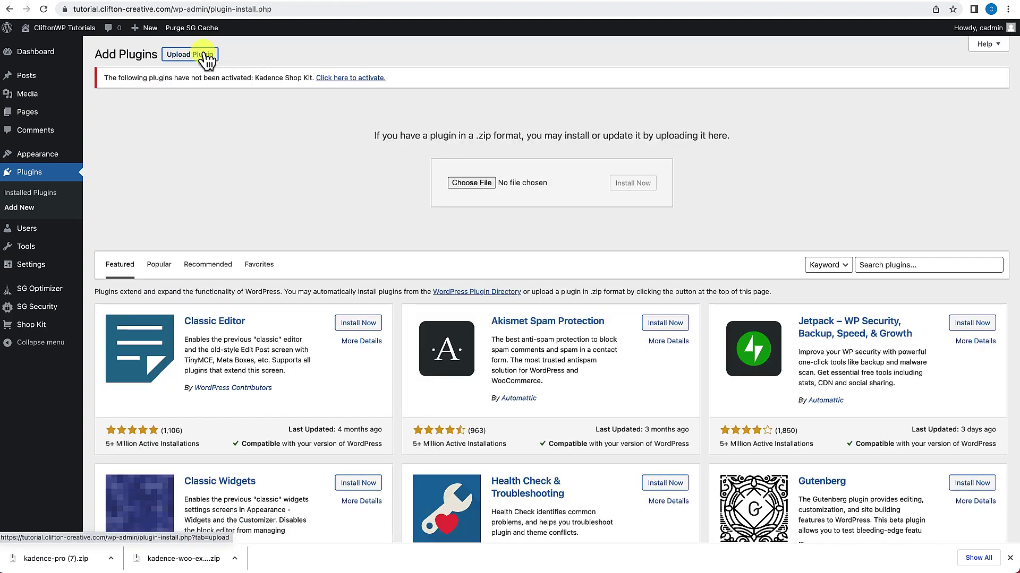
pyautogui.click(482, 182)
pyautogui.click(427, 214)
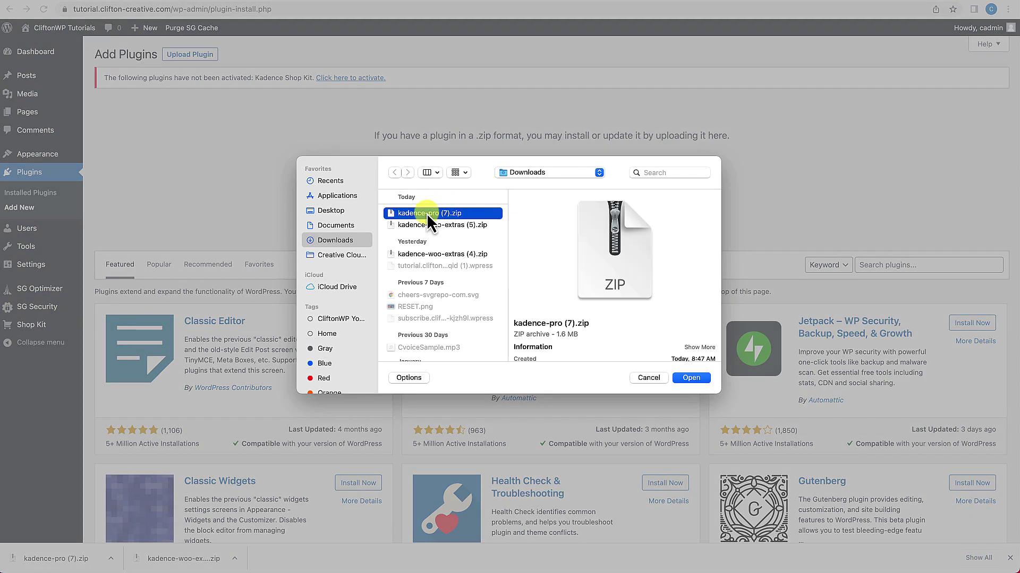
pyautogui.click(688, 380)
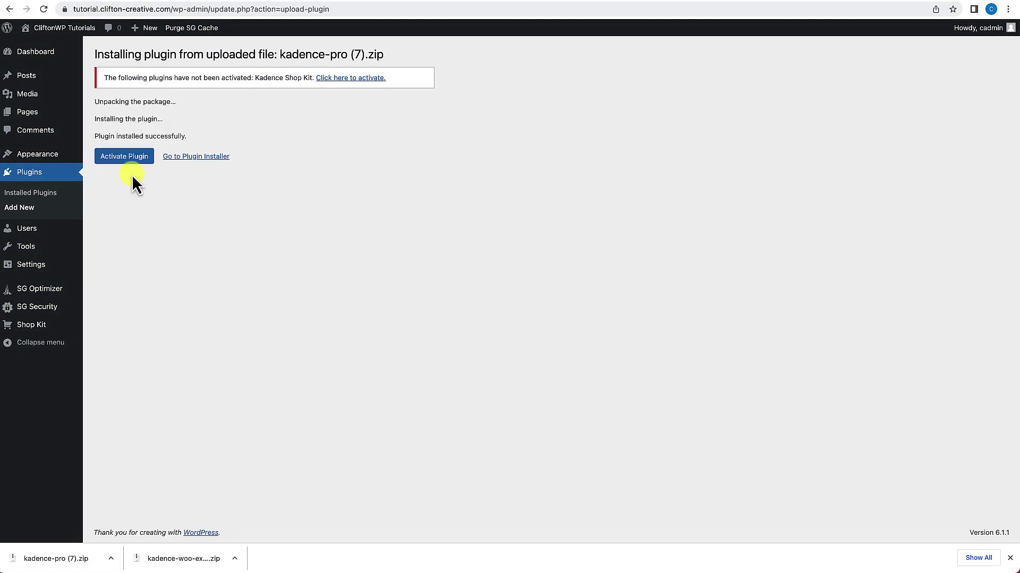
pyautogui.click(132, 164)
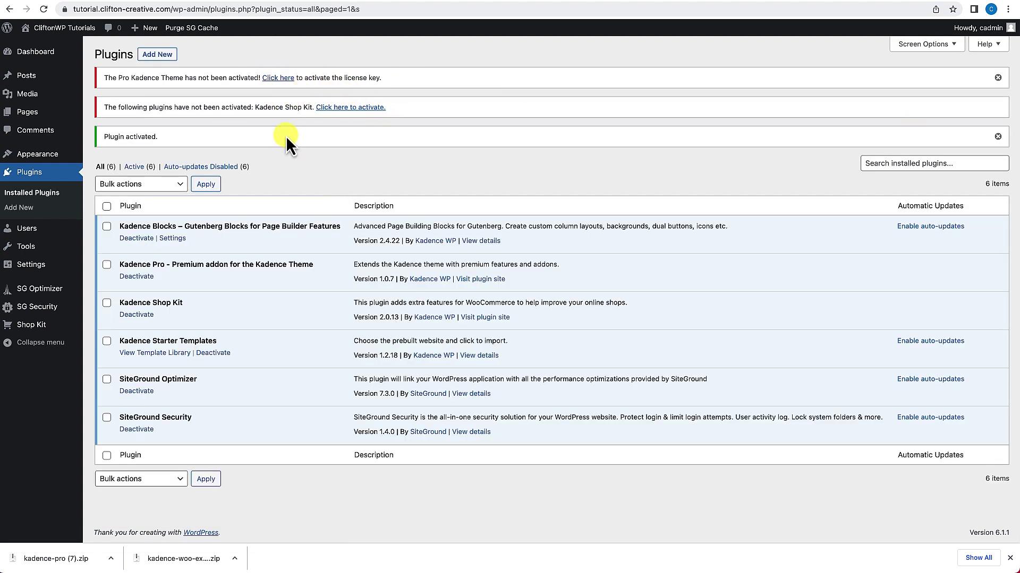
# Activate the Kadence Pro and Kadence Shop Kit licences using the account's API licence key and licence e-mail.
pyautogui.click(276, 80)
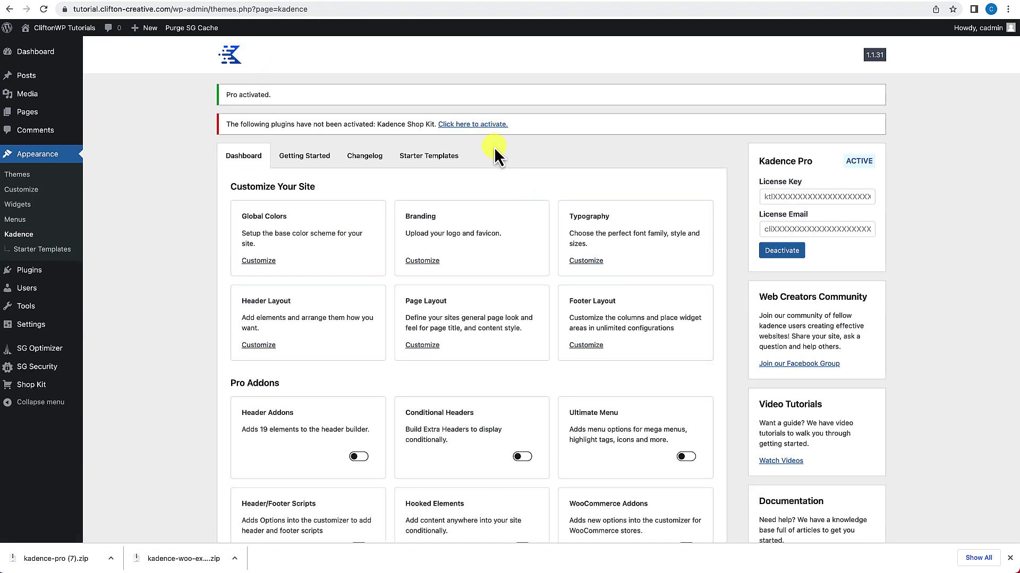
pyautogui.click(479, 127)
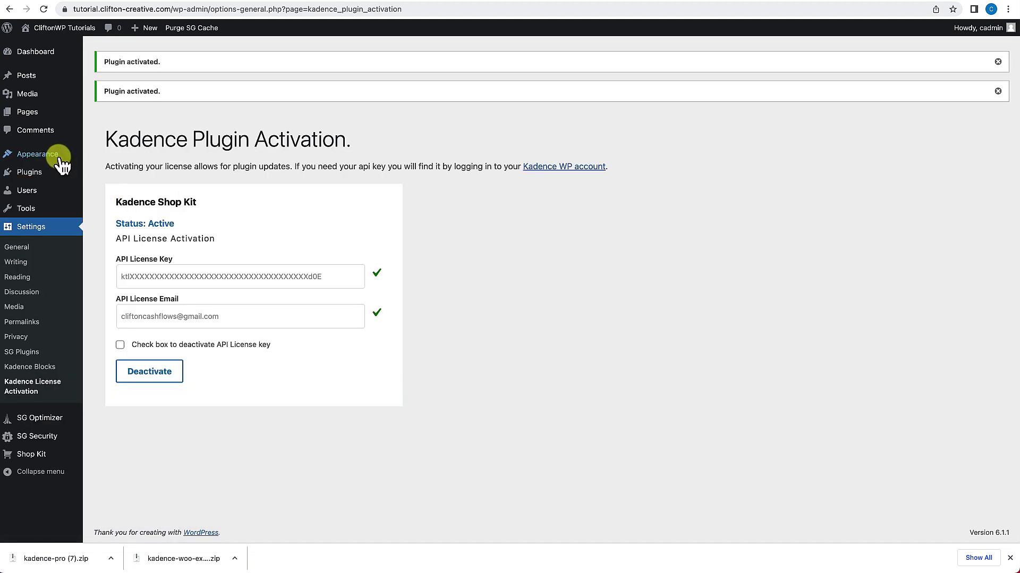
# Open the Kadence Starter Templates library from the theme's admin pages and look through the available free and pro templates.
pyautogui.moveTo(61, 155)
pyautogui.click(107, 215)
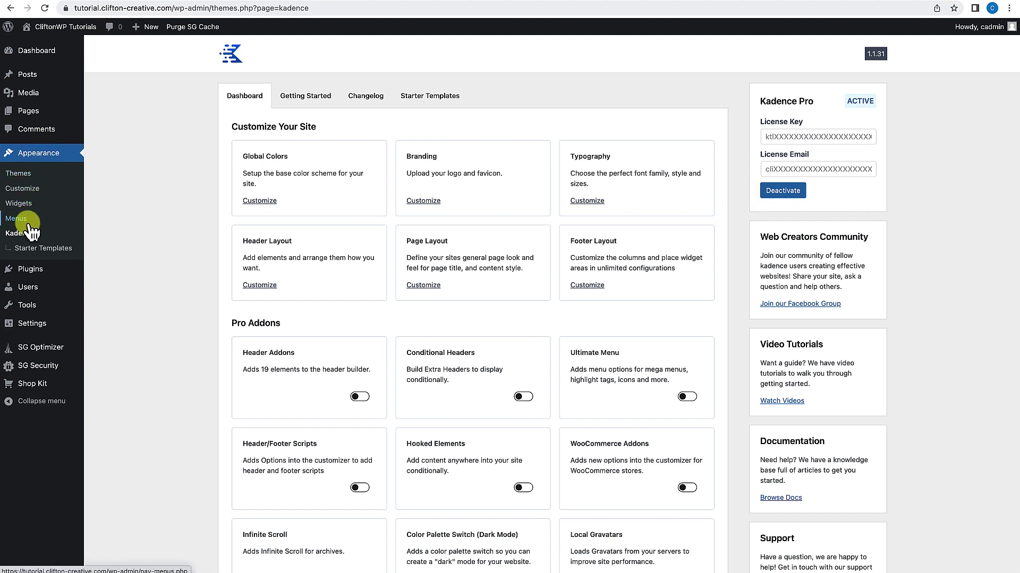
pyautogui.click(51, 252)
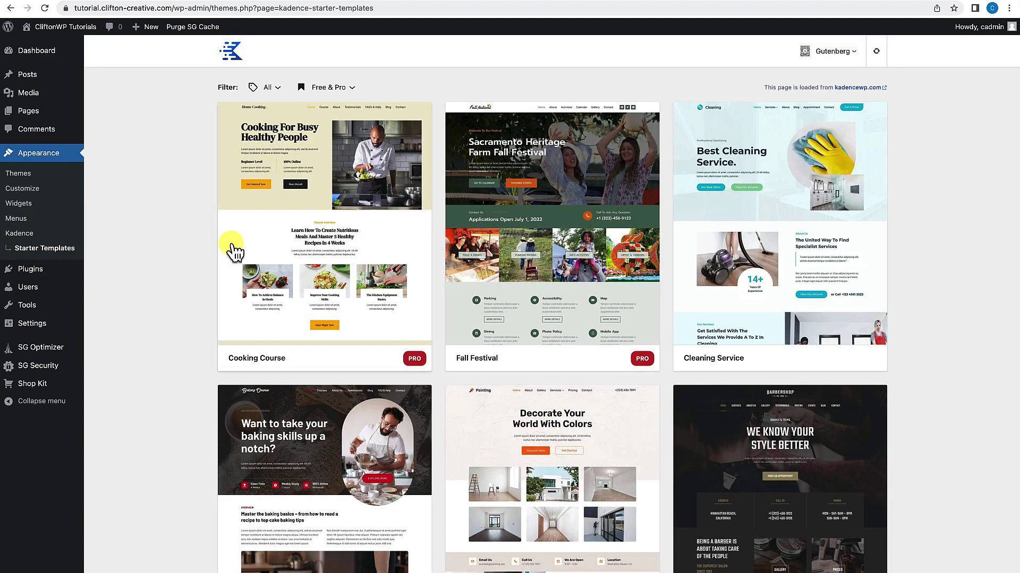
pyautogui.scroll(-6, 234, 254)
pyautogui.scroll(-8, 234, 254)
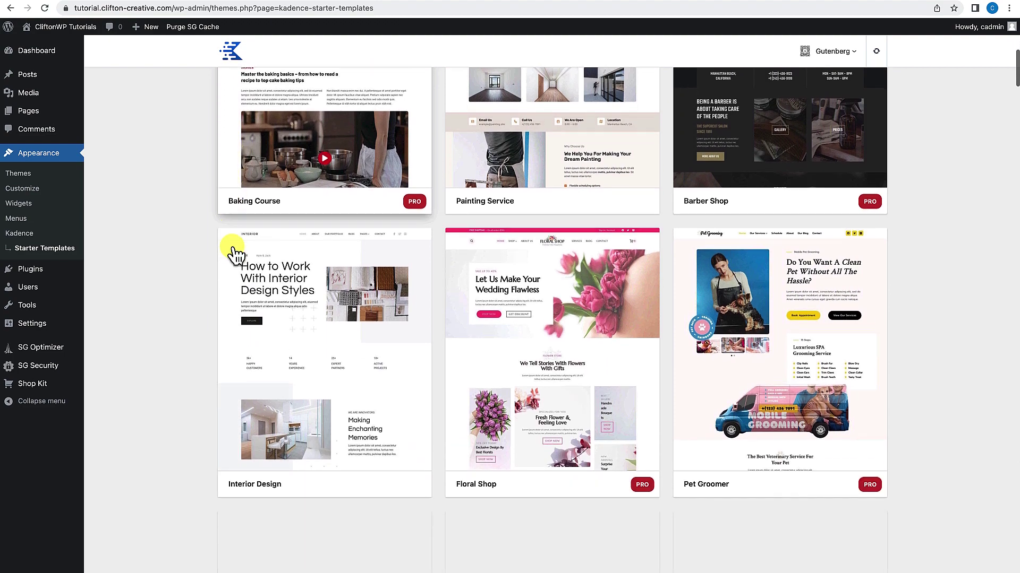
pyautogui.scroll(-5, 234, 254)
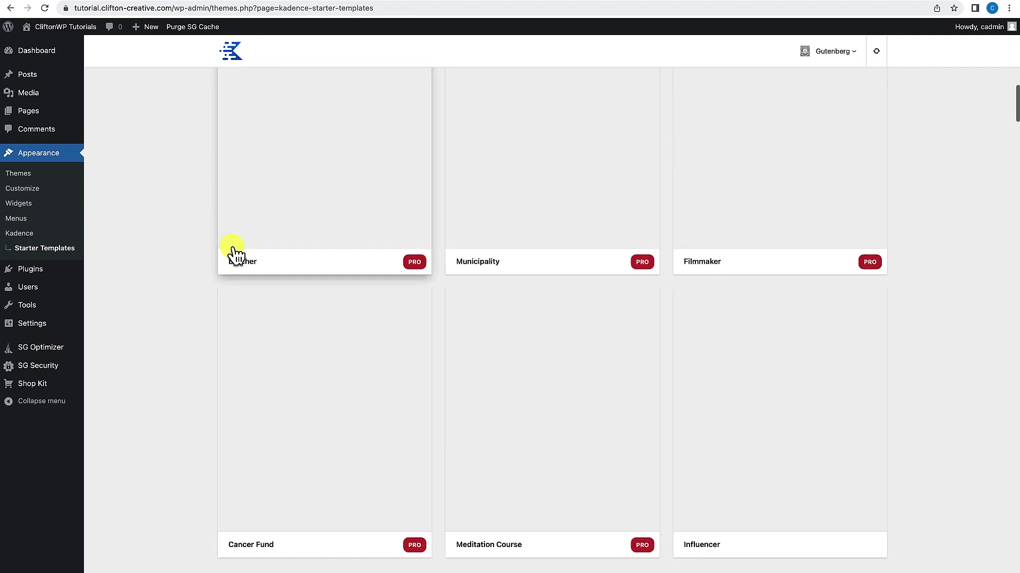
pyautogui.scroll(-3, 233, 254)
pyautogui.scroll(-5, 232, 250)
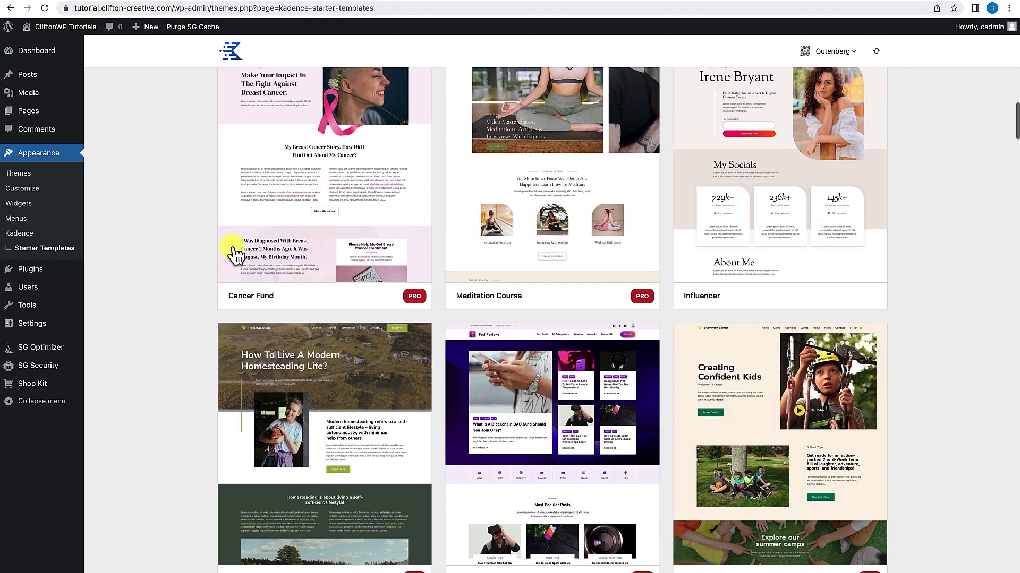
pyautogui.scroll(-2, 235, 254)
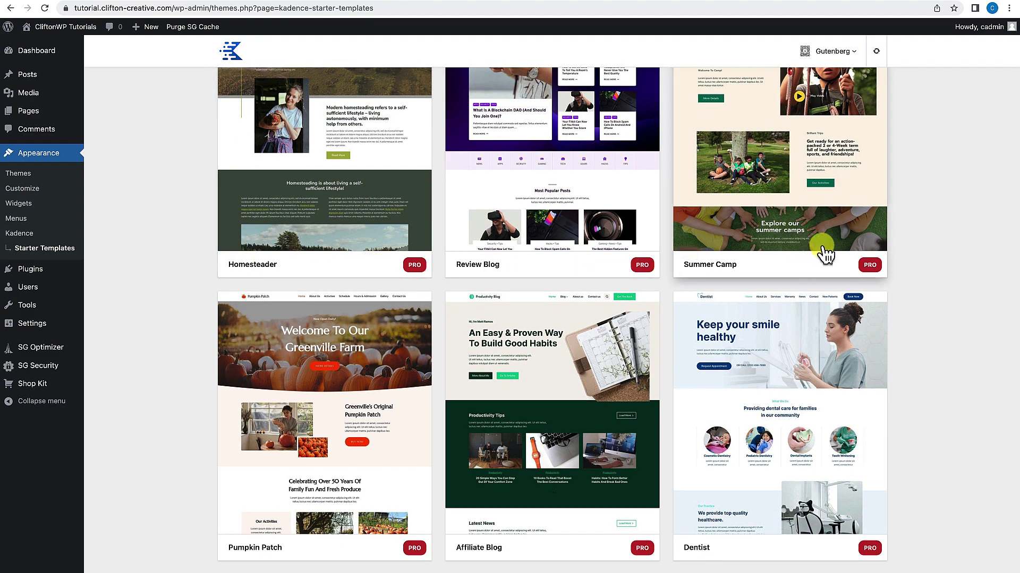
pyautogui.scroll(-5, 607, 324)
pyautogui.scroll(-4, 608, 324)
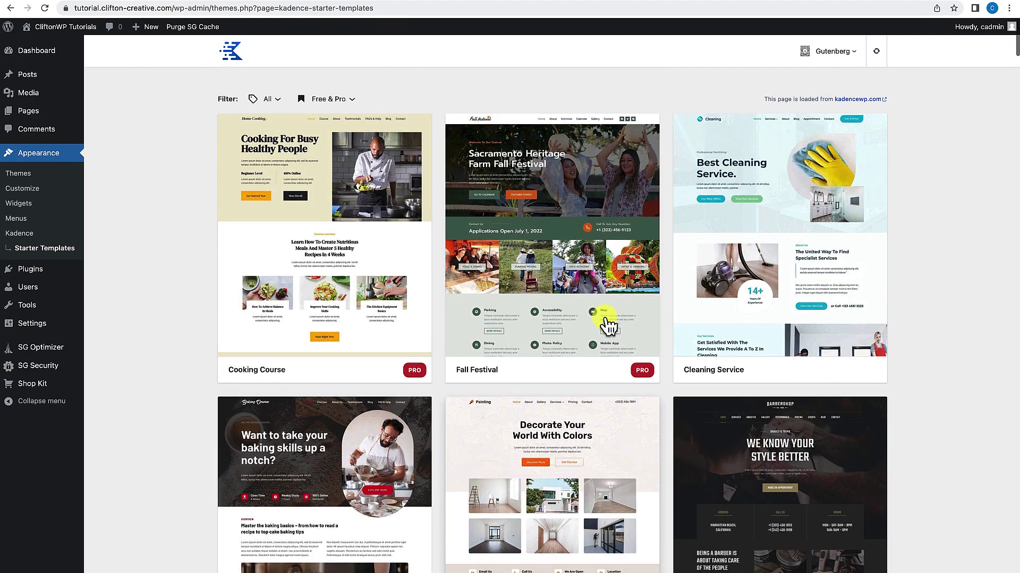
pyautogui.scroll(-5, 608, 324)
pyautogui.scroll(-15, 608, 324)
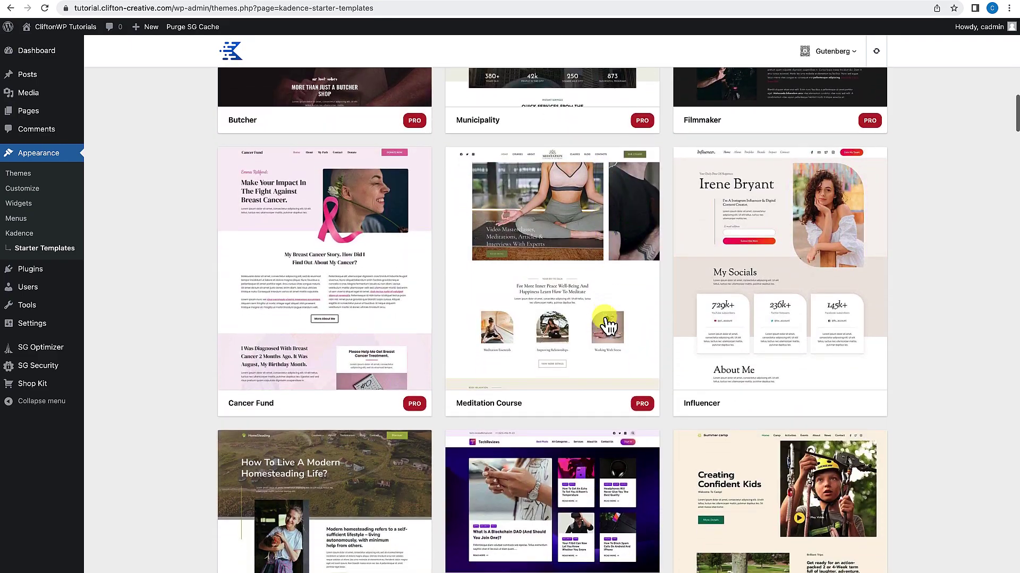
pyautogui.scroll(-15, 608, 324)
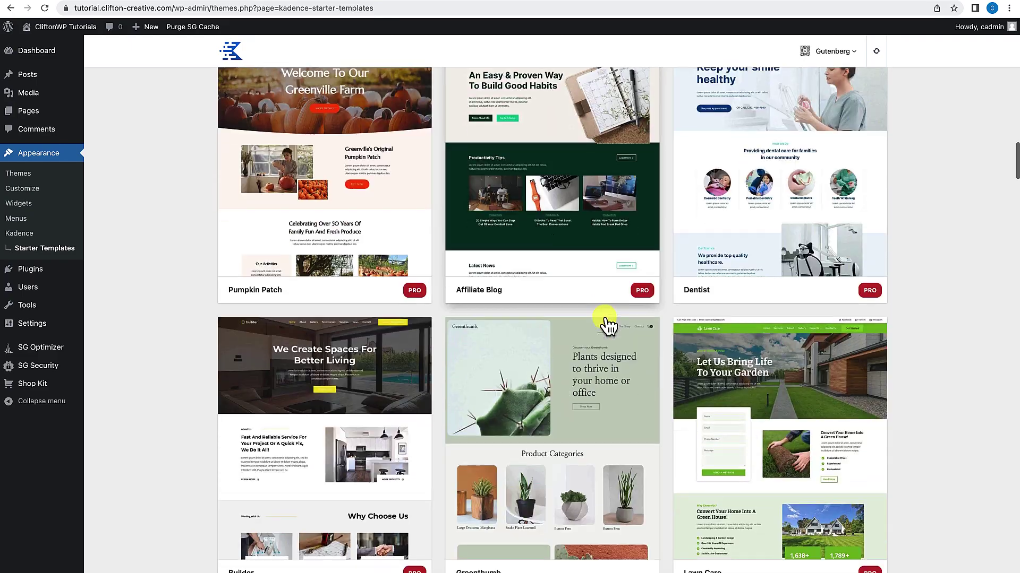
pyautogui.scroll(20, 608, 324)
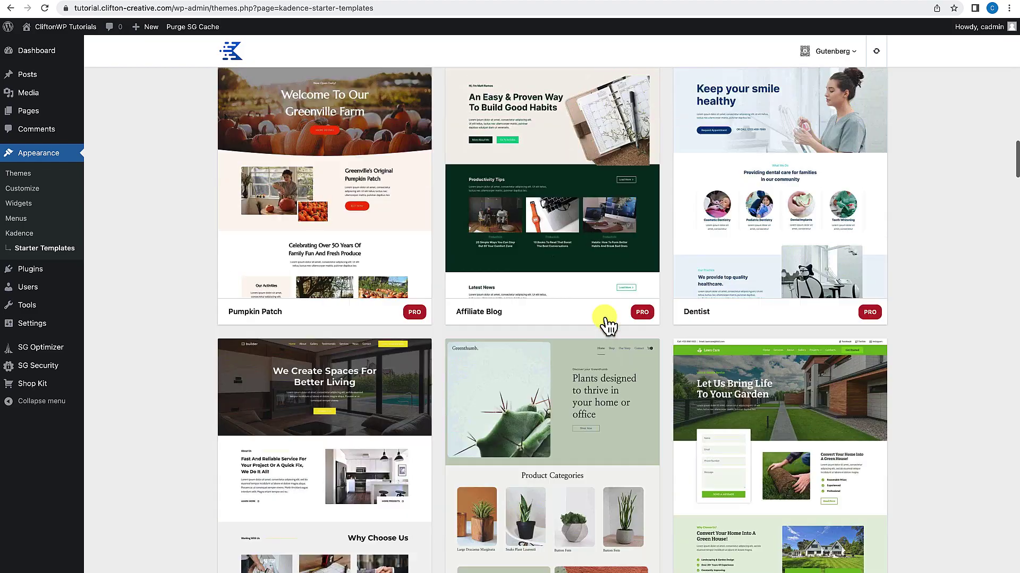
pyautogui.scroll(15, 608, 324)
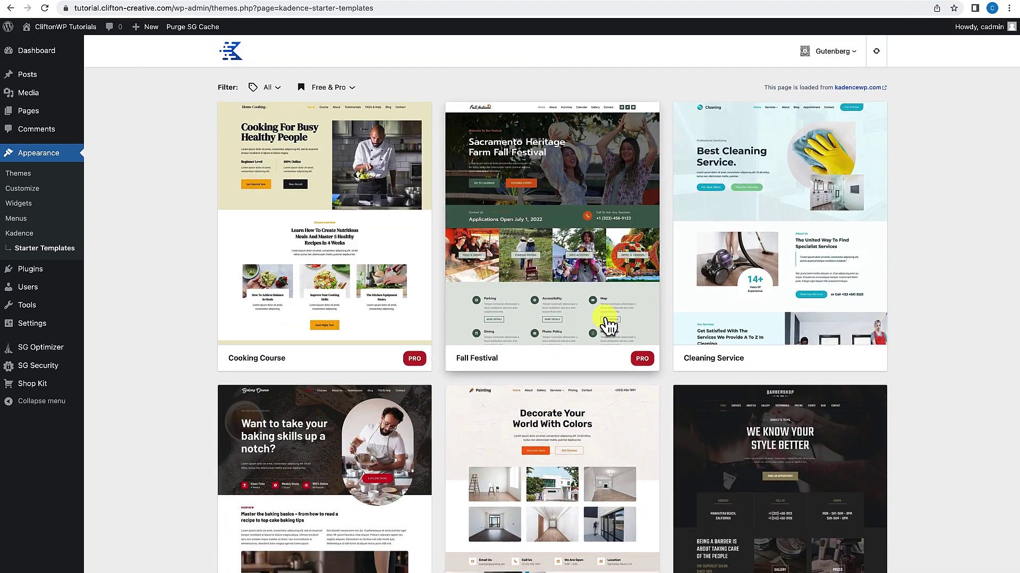
# Filter the starter templates to Ecommerce, open the Bike Shop template and examine its preview and import options.
pyautogui.click(276, 88)
pyautogui.click(248, 195)
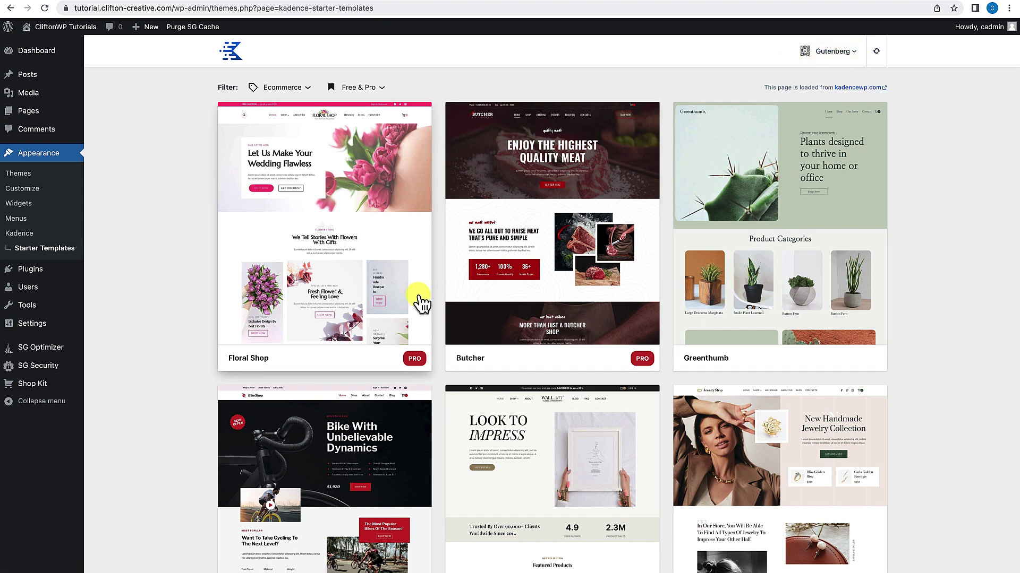
pyautogui.scroll(-4, 419, 298)
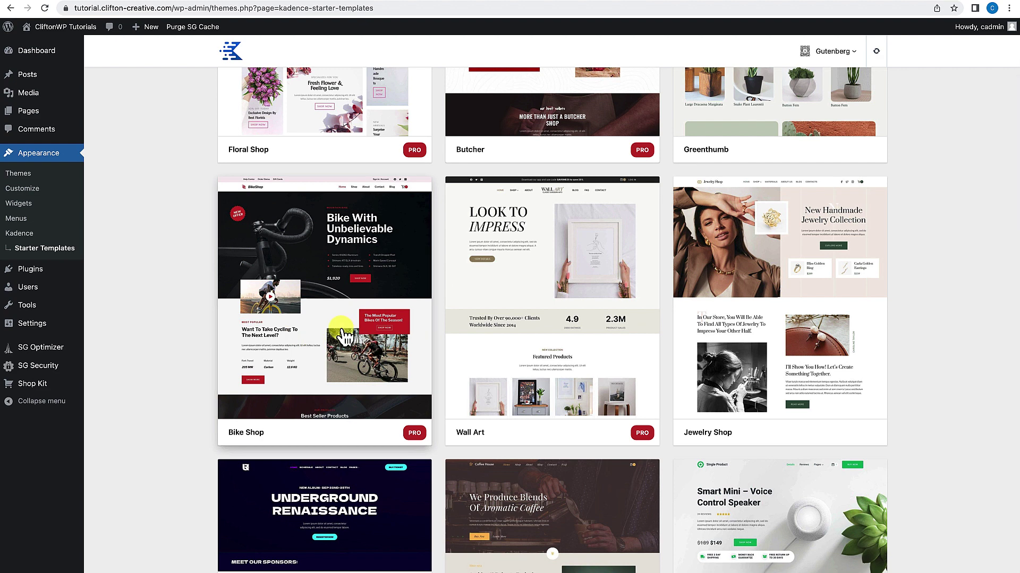
pyautogui.click(300, 258)
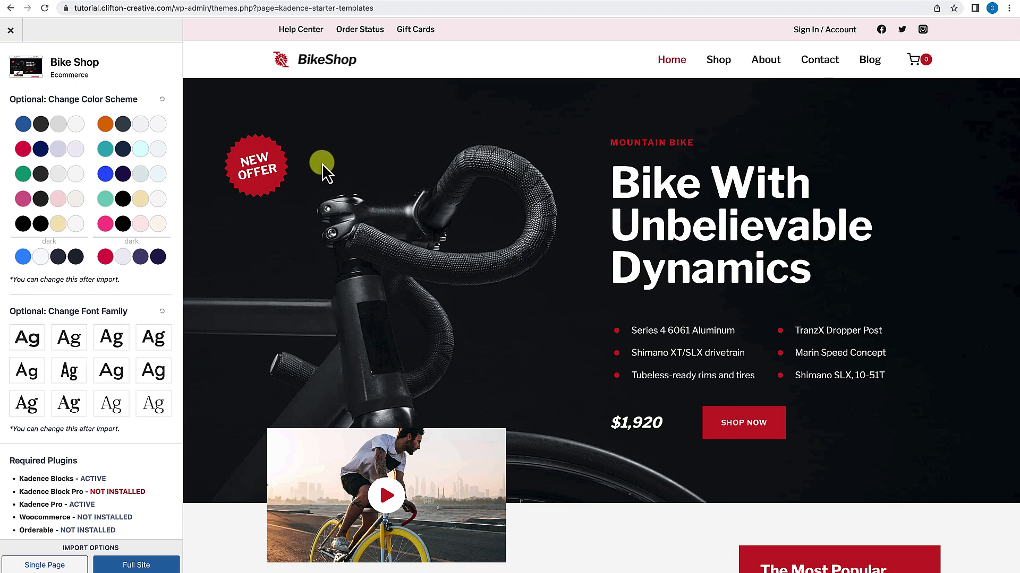
pyautogui.scroll(-10, 486, 301)
pyautogui.scroll(-5, 487, 299)
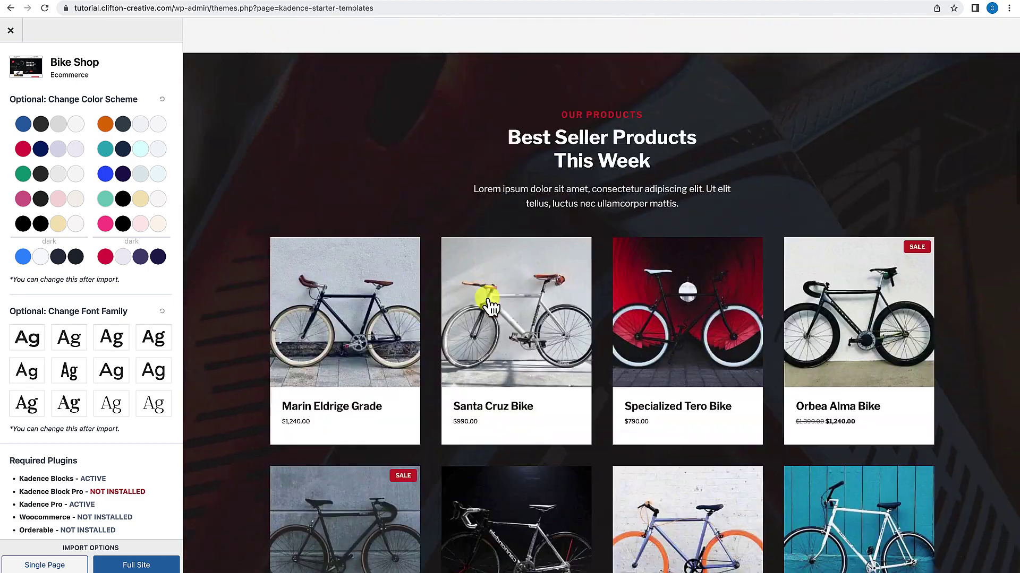
pyautogui.scroll(15, 486, 298)
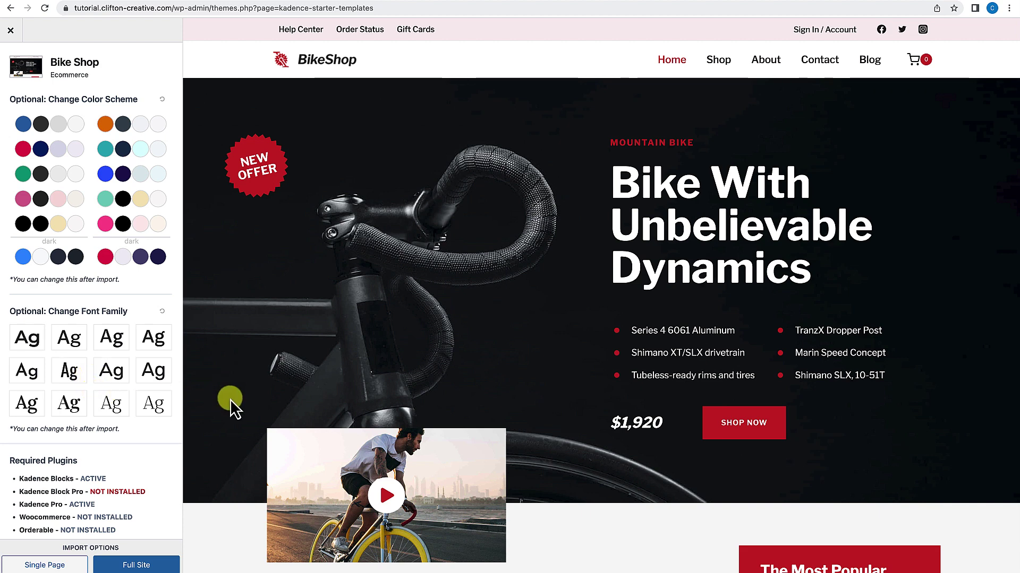
pyautogui.scroll(-1, 230, 403)
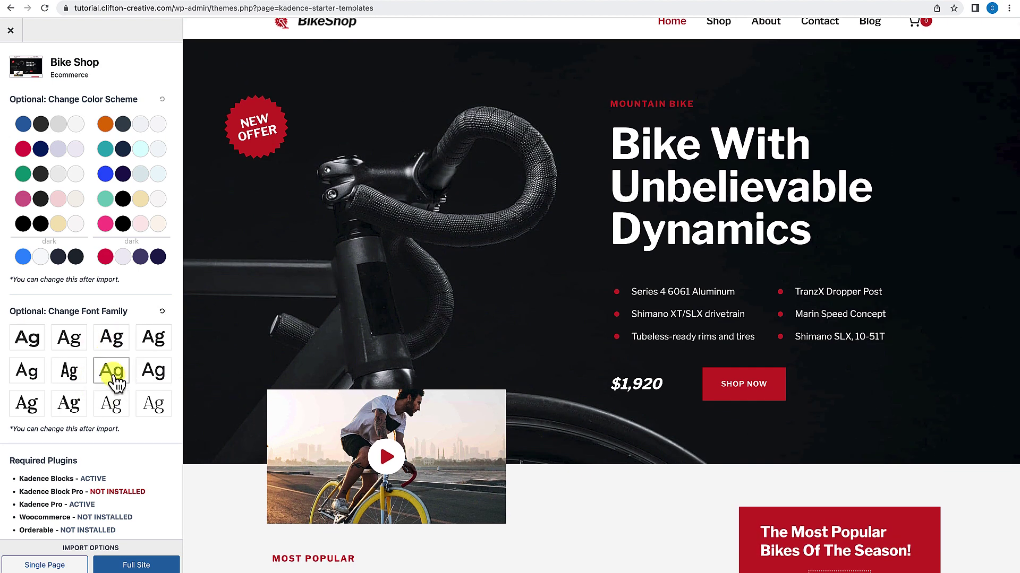
# Try other font families and the dark crimson-and-purple color scheme on the Bike Shop preview, and reset both to their defaults.
pyautogui.click(116, 381)
pyautogui.click(166, 375)
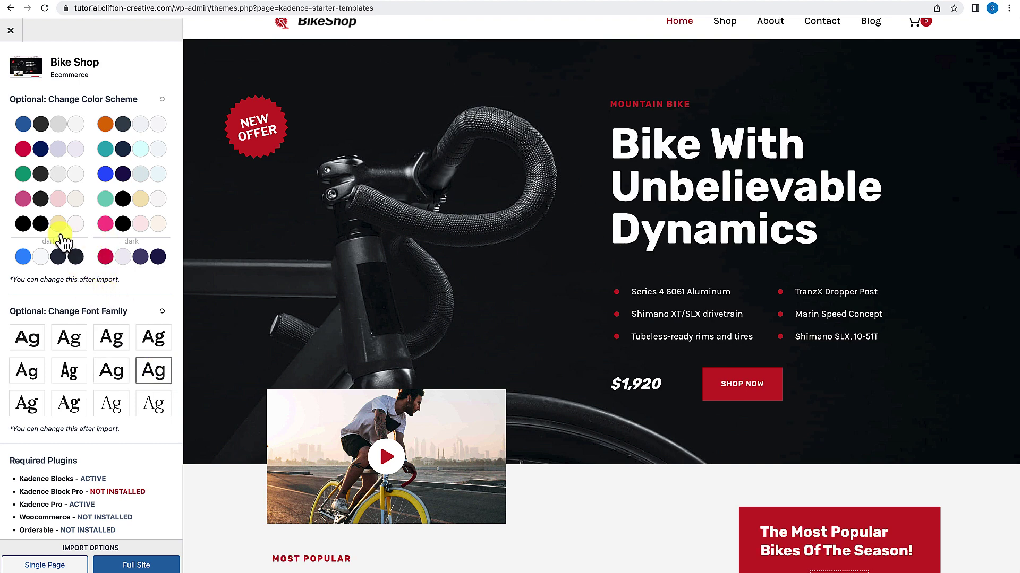
pyautogui.click(127, 257)
pyautogui.scroll(-4, 496, 278)
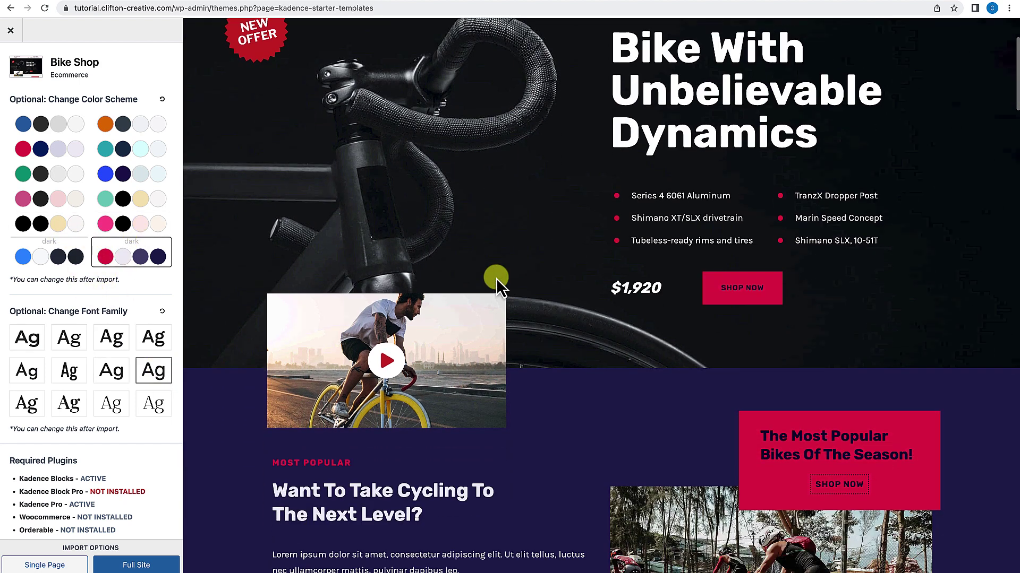
pyautogui.scroll(4, 496, 278)
pyautogui.scroll(2, 496, 279)
pyautogui.click(162, 99)
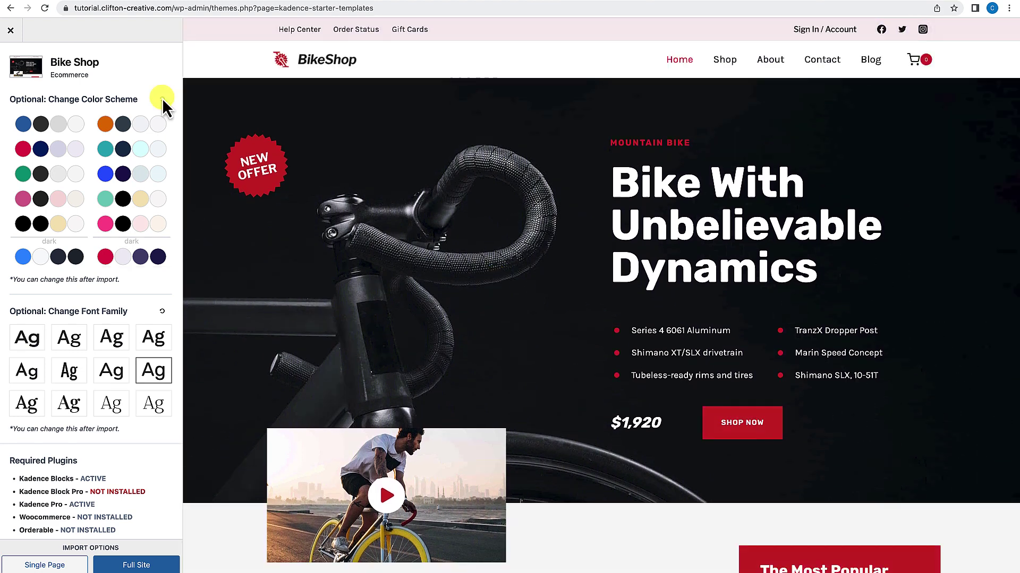
pyautogui.click(162, 312)
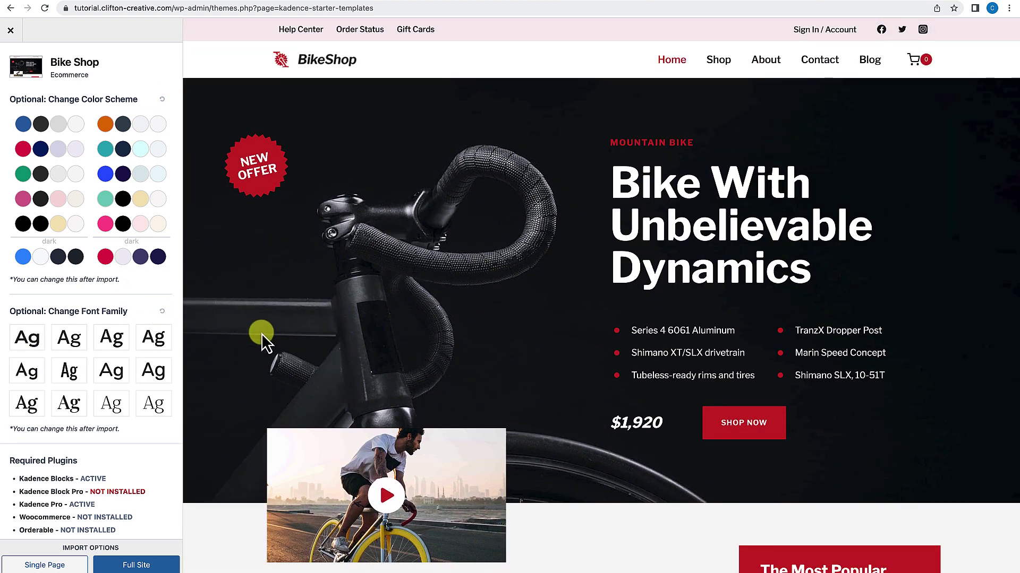
# Check Bike Shop's required plugins, close the preview, and download Kadence Blocks Pro 1.7.21 from the Kadence account's product downloads.
pyautogui.scroll(-2, 102, 422)
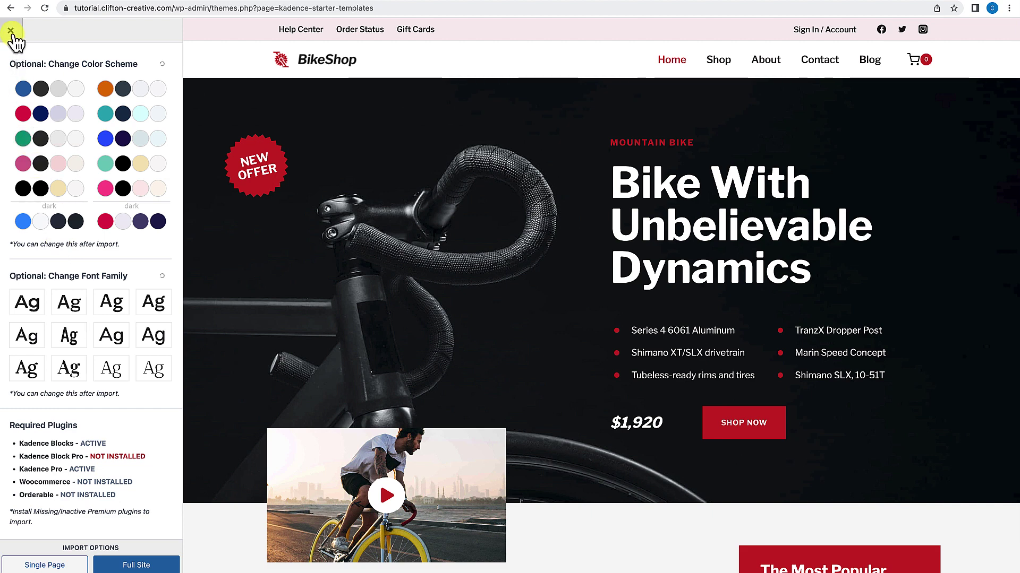
pyautogui.click(10, 30)
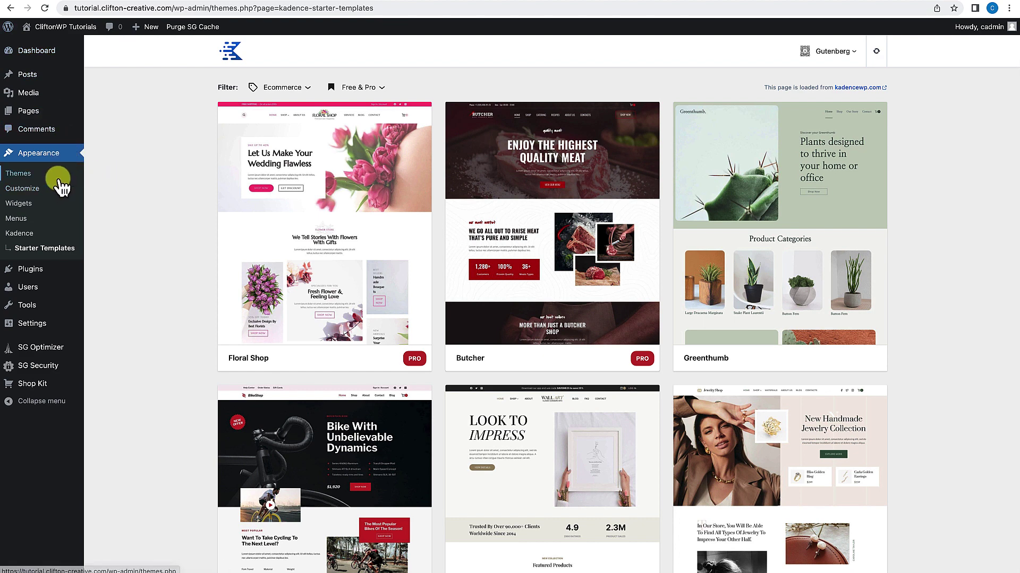
pyautogui.click(791, 1)
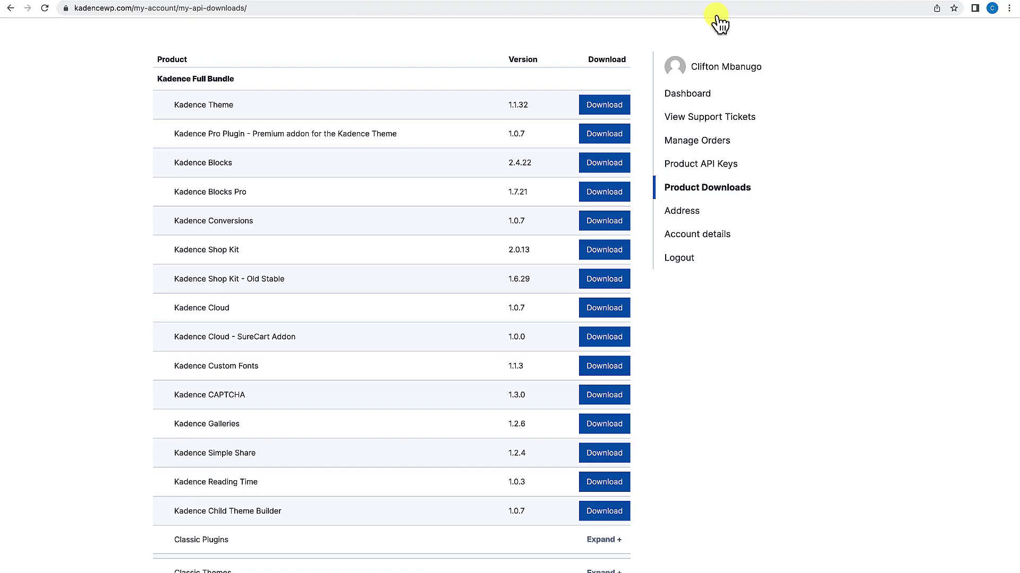
pyautogui.scroll(-1, 218, 199)
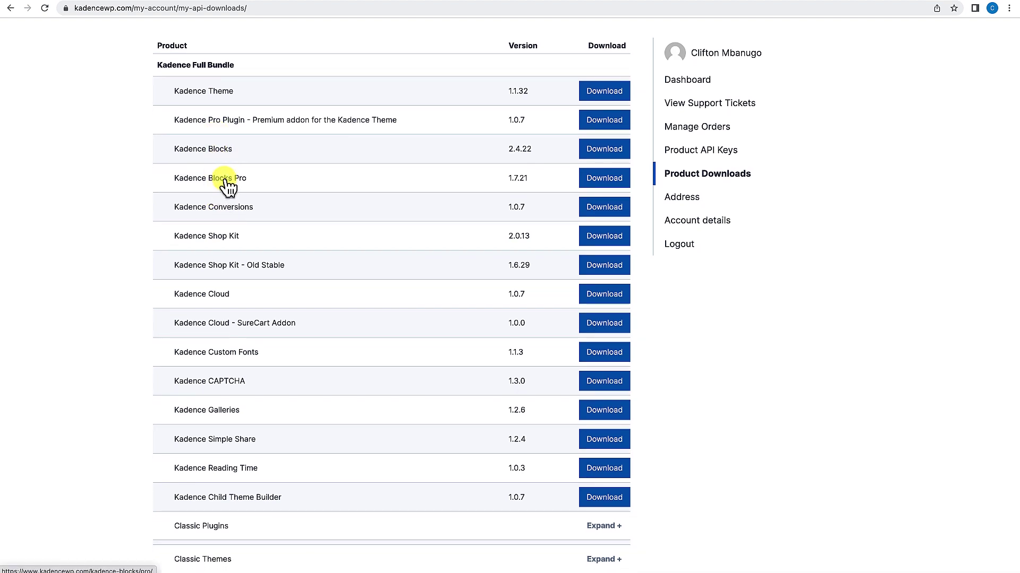
pyautogui.click(605, 179)
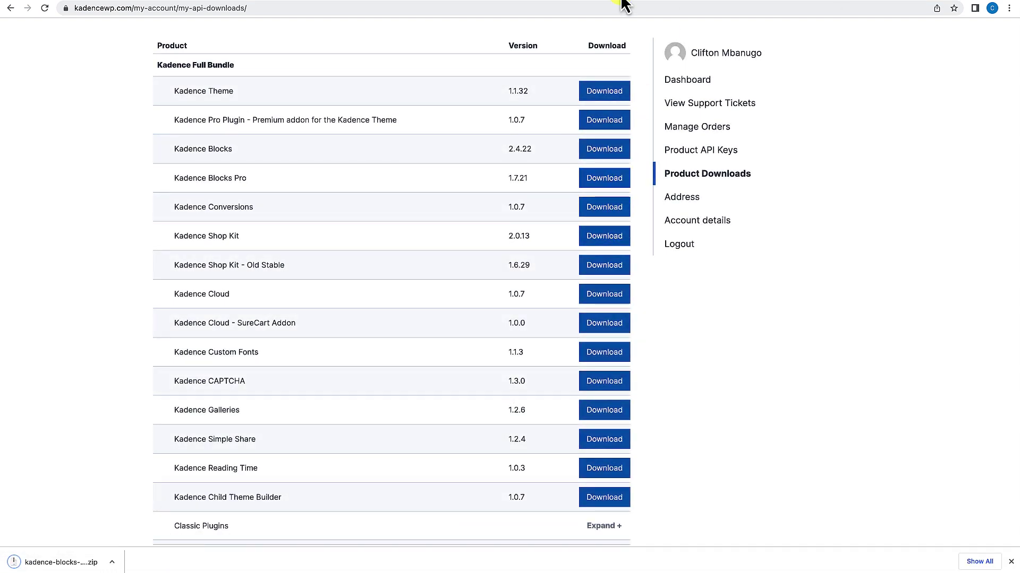
# Upload, install and activate Kadence Blocks Pro from kadence-blocks-pro (8).zip on the WordPress site, and open its license activation page.
pyautogui.click(590, 3)
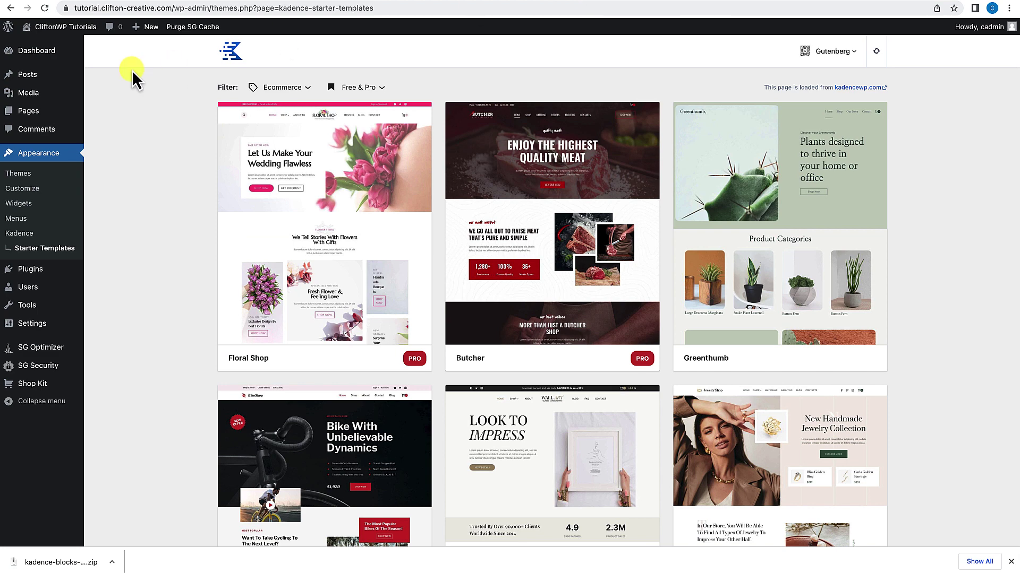
pyautogui.moveTo(21, 270)
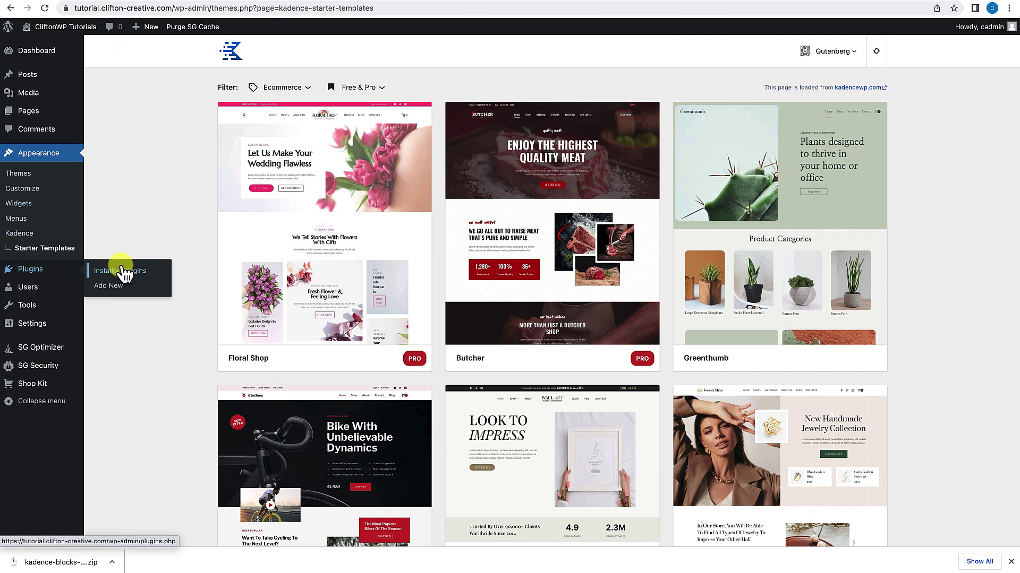
pyautogui.click(111, 286)
pyautogui.click(191, 53)
pyautogui.click(472, 150)
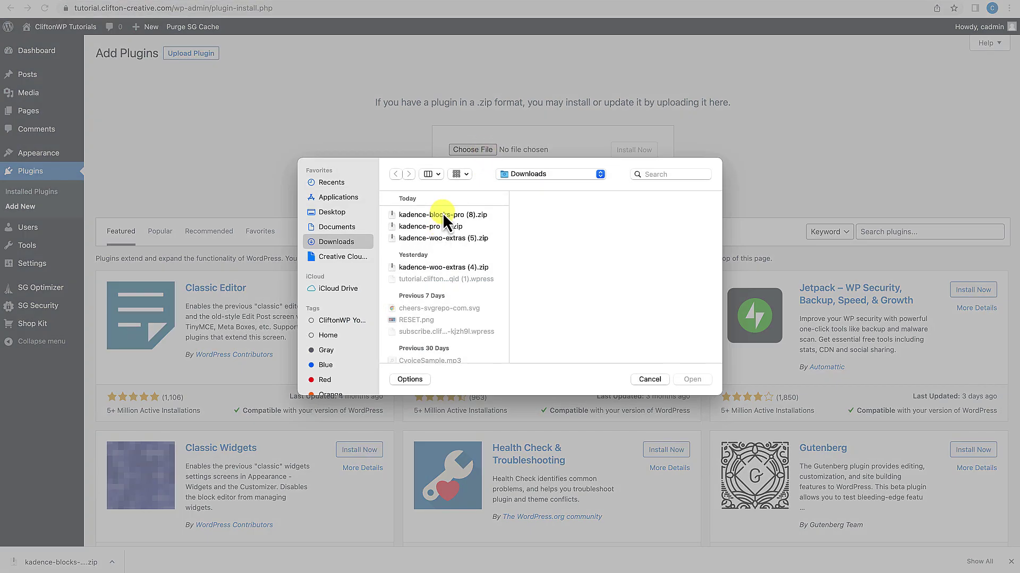
pyautogui.click(441, 215)
pyautogui.click(692, 380)
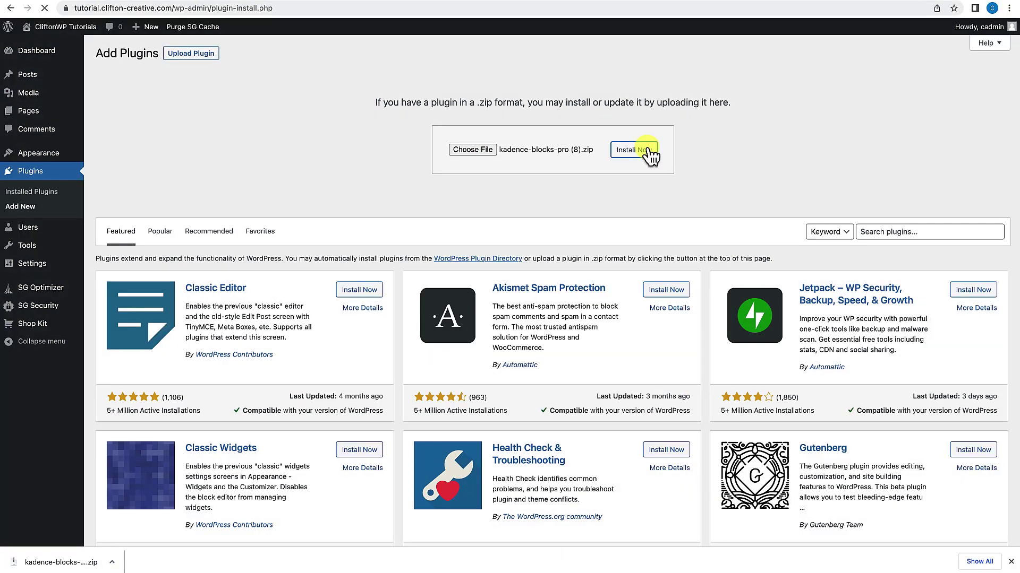
pyautogui.click(637, 150)
pyautogui.click(138, 126)
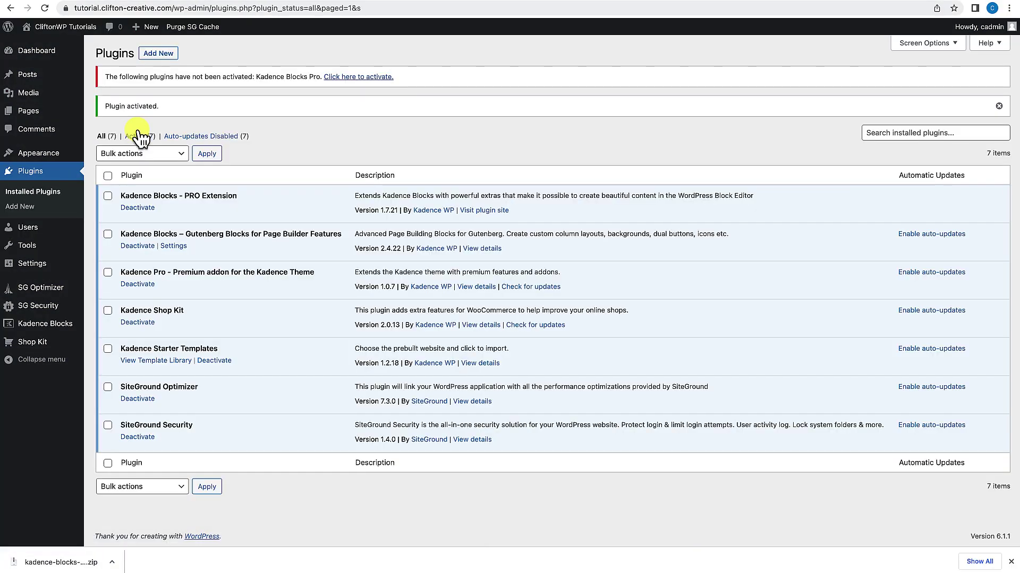
pyautogui.click(375, 81)
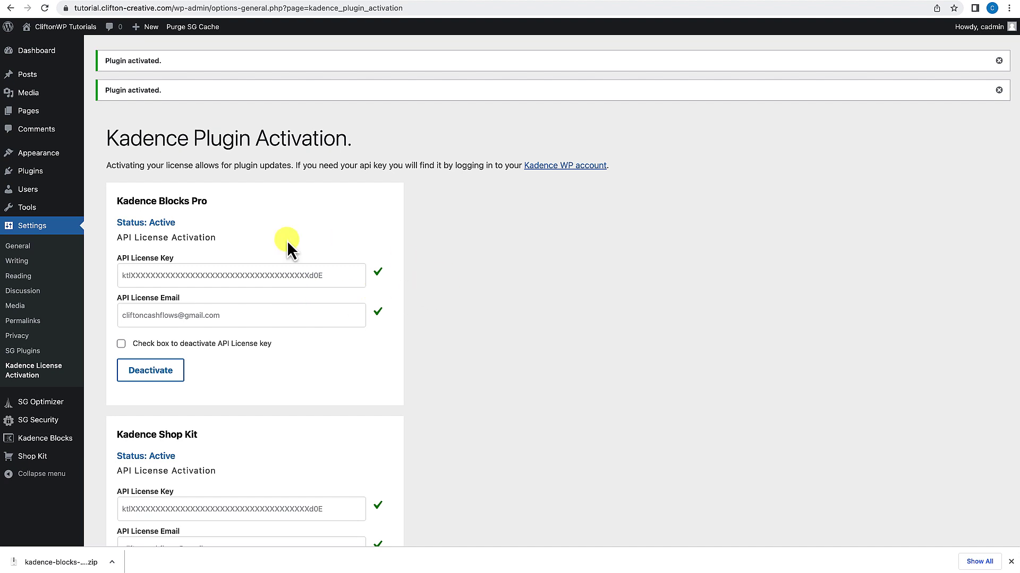
# Reopen the Starter Templates library, filter it to Ecommerce, and import the Bike Shop template as a full site.
pyautogui.moveTo(40, 159)
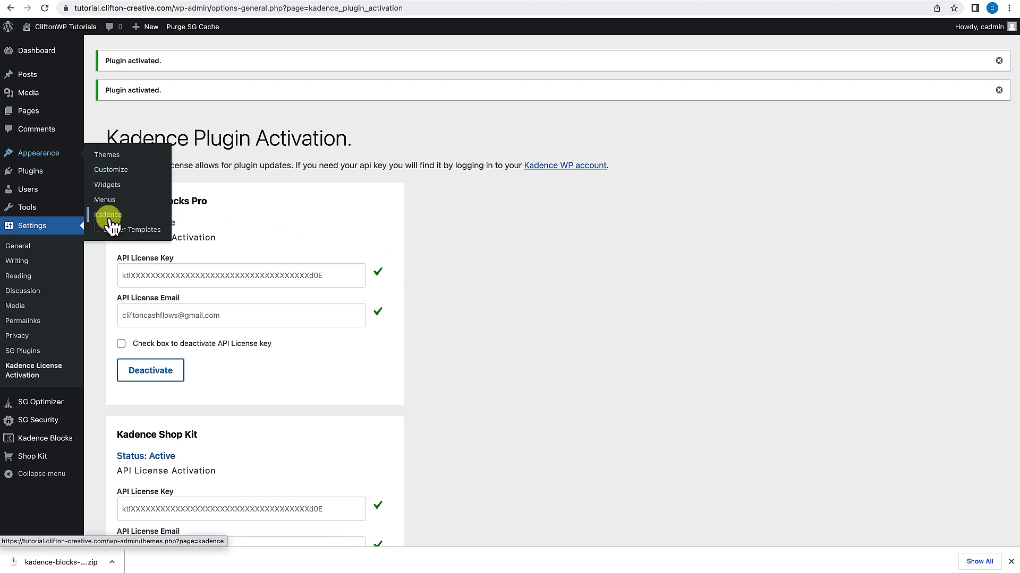
pyautogui.click(268, 88)
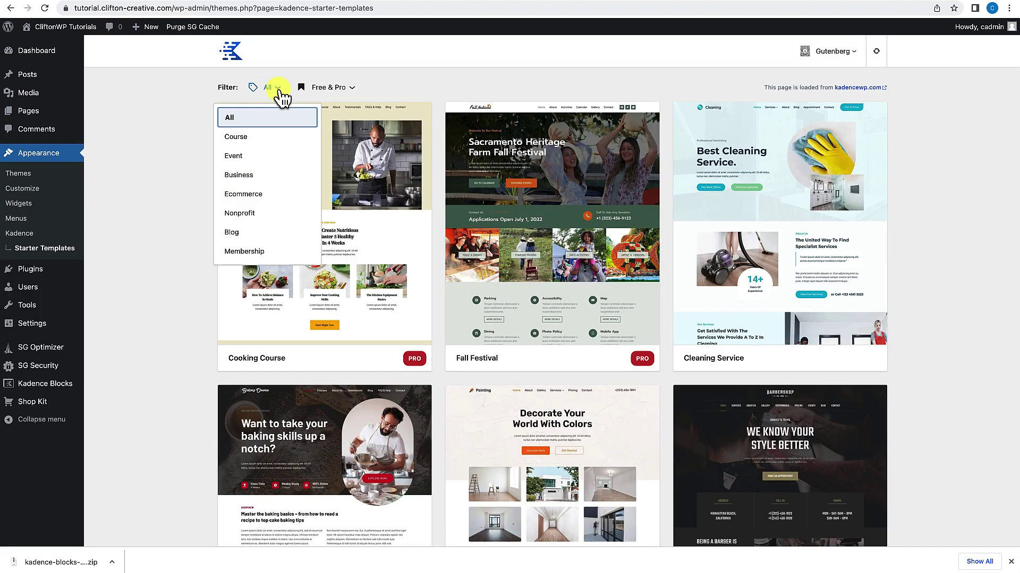
pyautogui.click(262, 190)
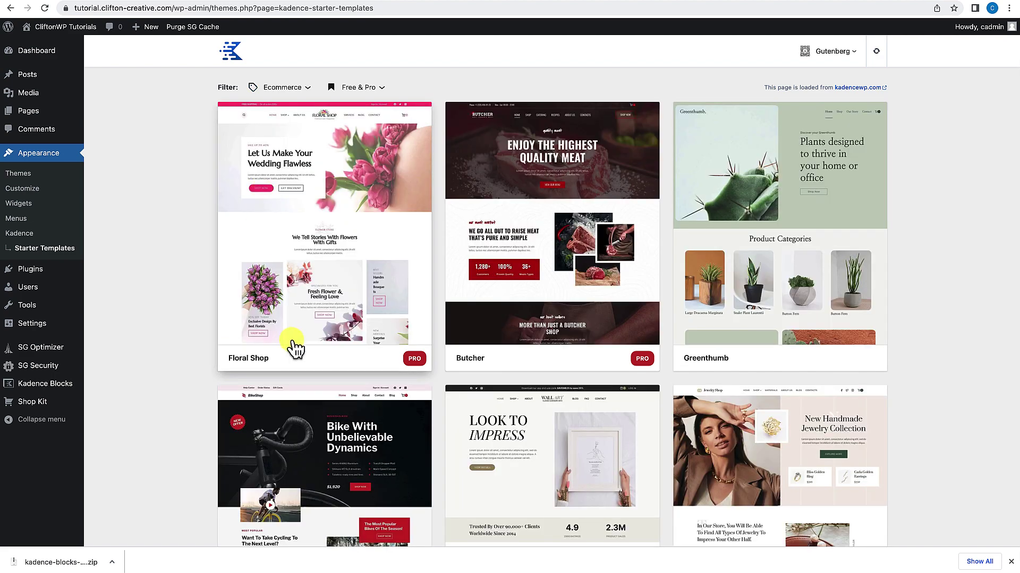
pyautogui.scroll(-3, 294, 345)
pyautogui.scroll(-1, 293, 343)
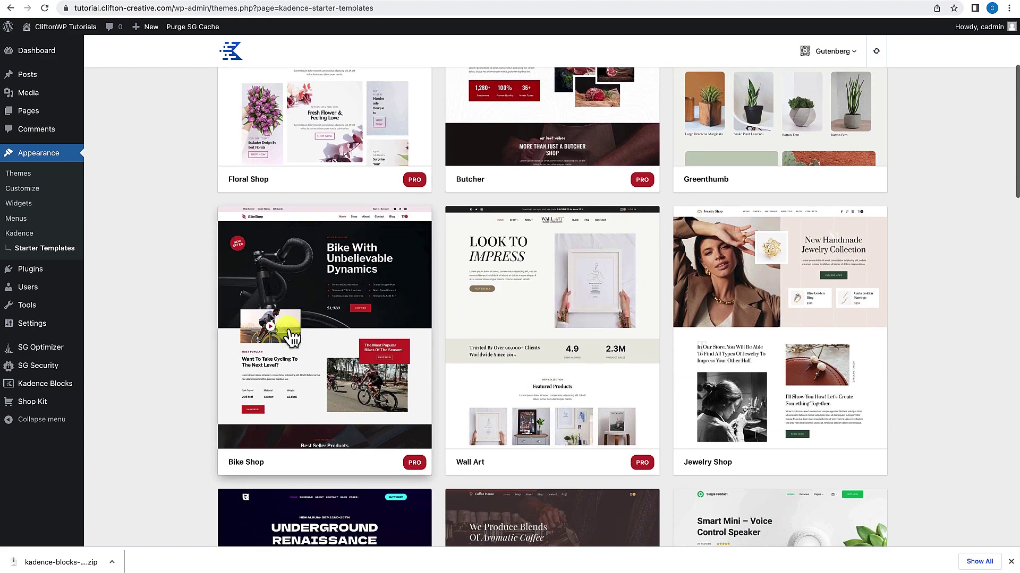
pyautogui.click(322, 357)
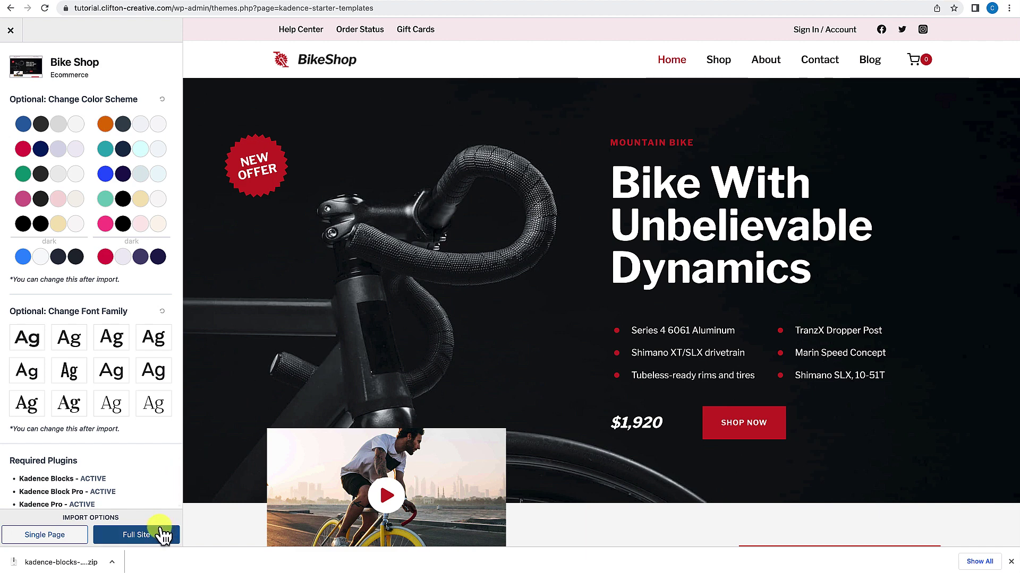
pyautogui.click(139, 536)
pyautogui.click(529, 320)
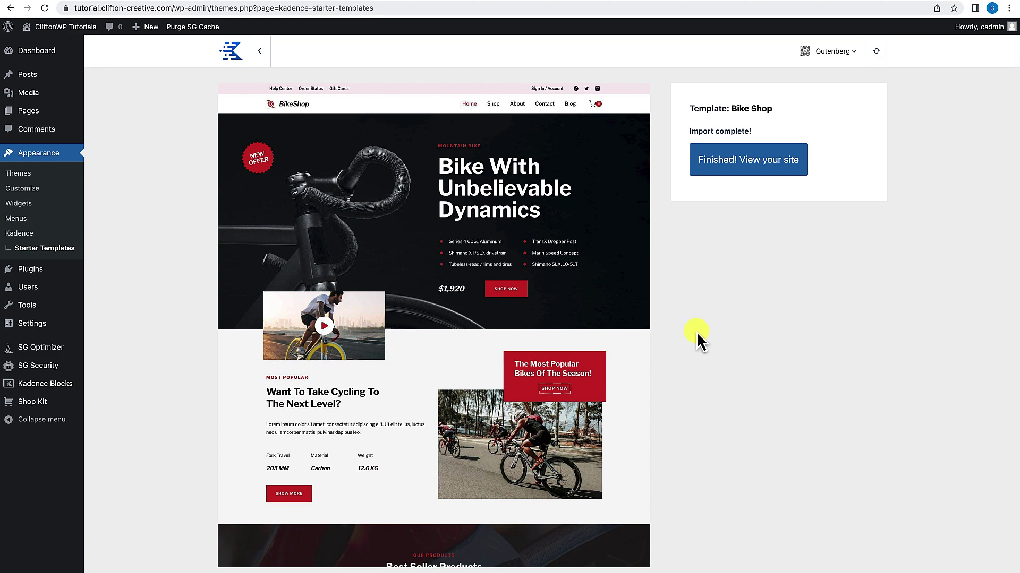
# View the imported site and look through its home page, including the Best Seller Products section.
pyautogui.click(762, 174)
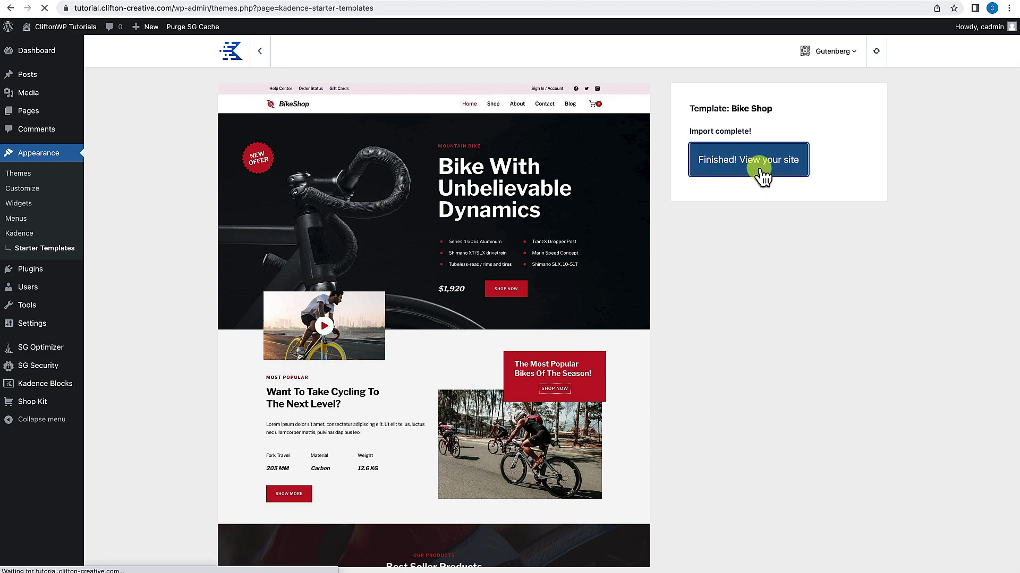
pyautogui.scroll(-4, 644, 357)
pyautogui.scroll(-15, 645, 357)
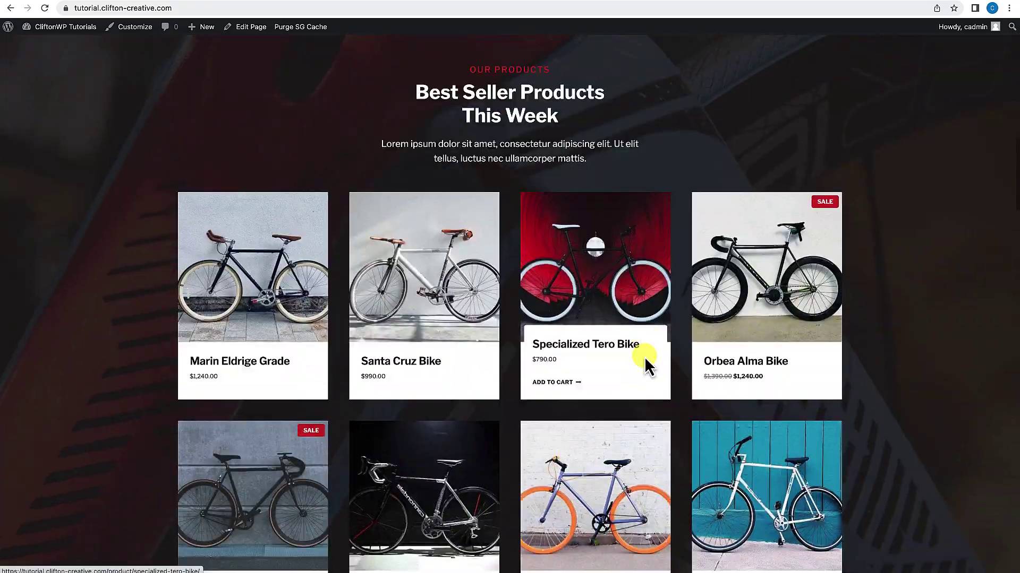
pyautogui.scroll(-18, 647, 365)
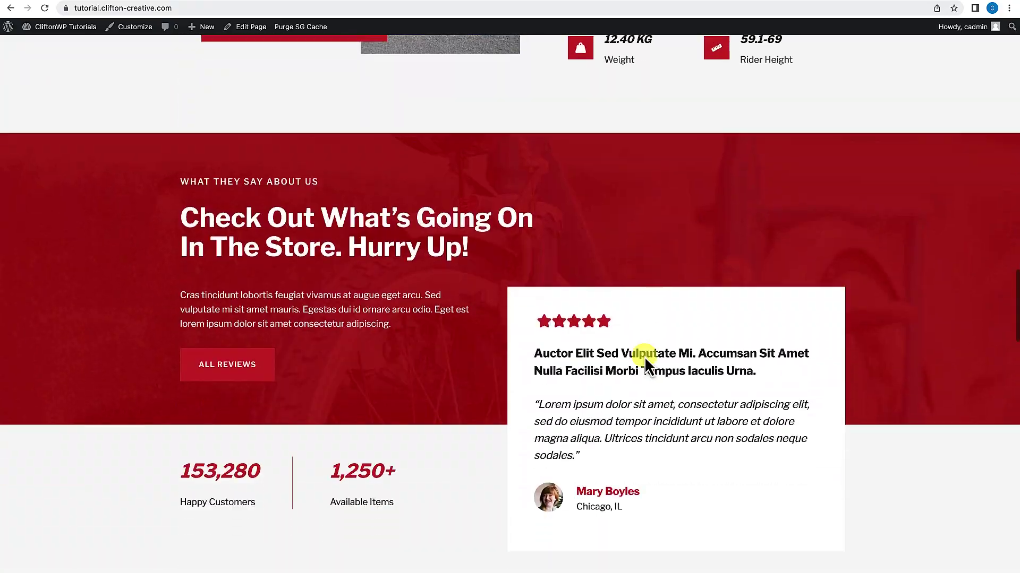
pyautogui.scroll(-10, 646, 361)
pyautogui.scroll(20, 645, 361)
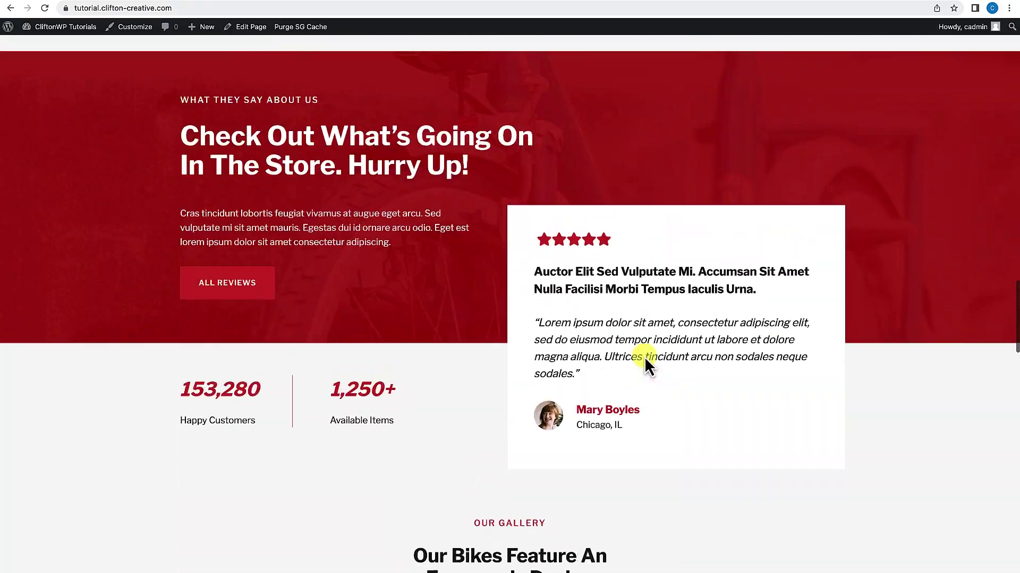
pyautogui.scroll(18, 644, 357)
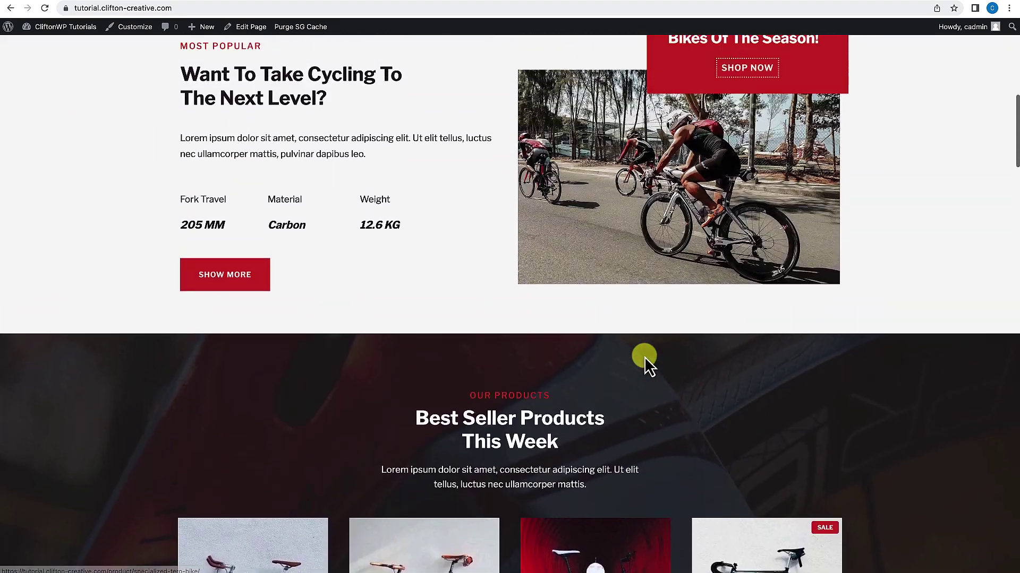
pyautogui.scroll(6, 645, 357)
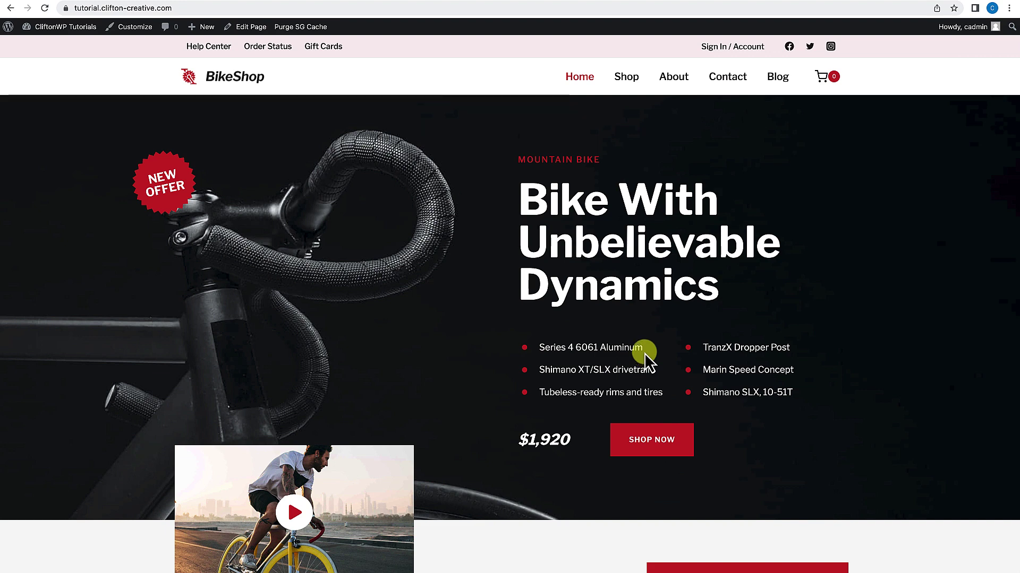
# Open the store's Shop page and examine the default product cards and their hover effect in the catalog grid.
pyautogui.click(630, 85)
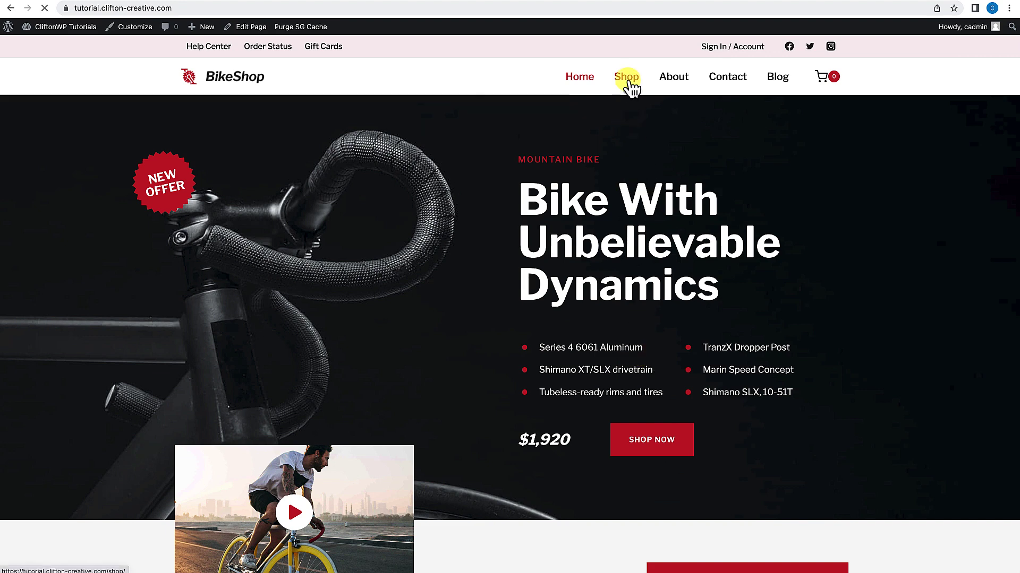
pyautogui.scroll(-2, 584, 345)
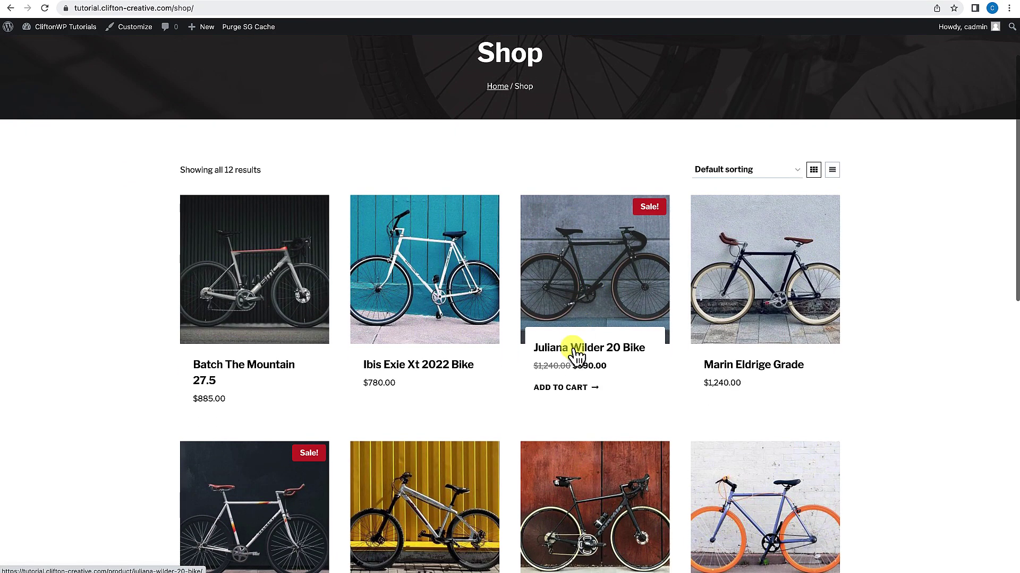
pyautogui.scroll(-2, 714, 356)
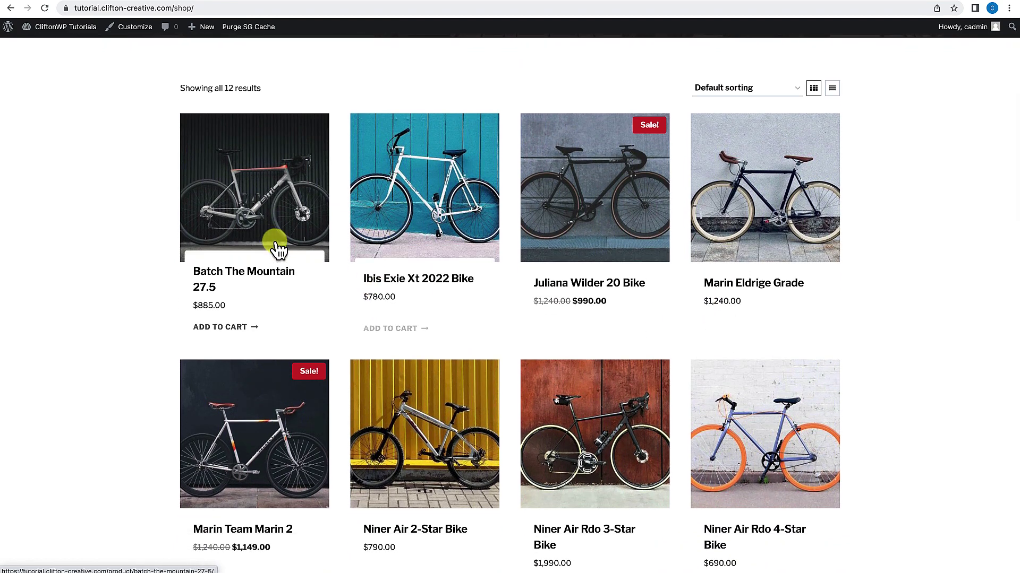
pyautogui.scroll(-3, 280, 343)
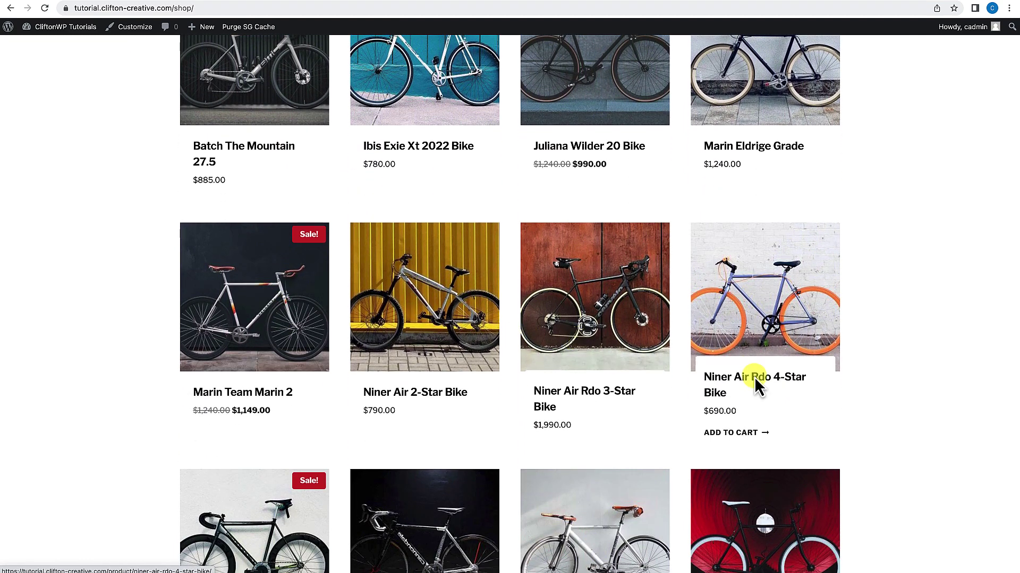
pyautogui.scroll(-4, 749, 402)
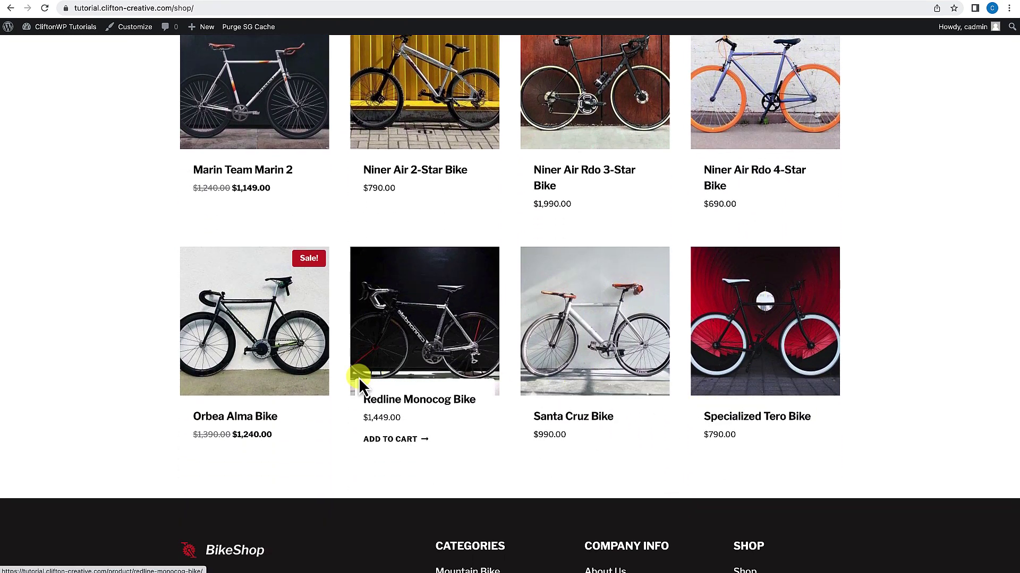
pyautogui.scroll(9, 286, 372)
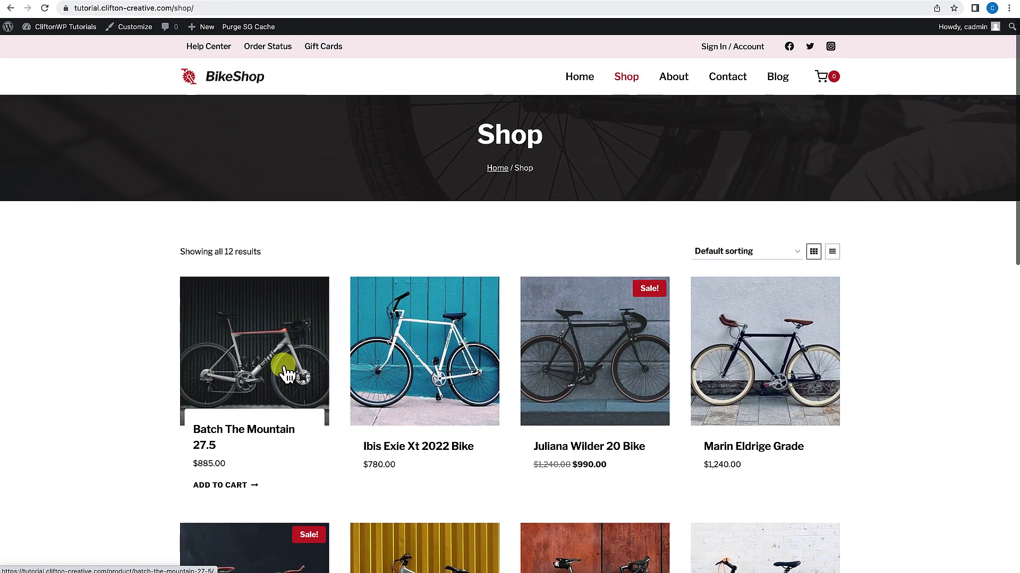
pyautogui.scroll(-2, 610, 432)
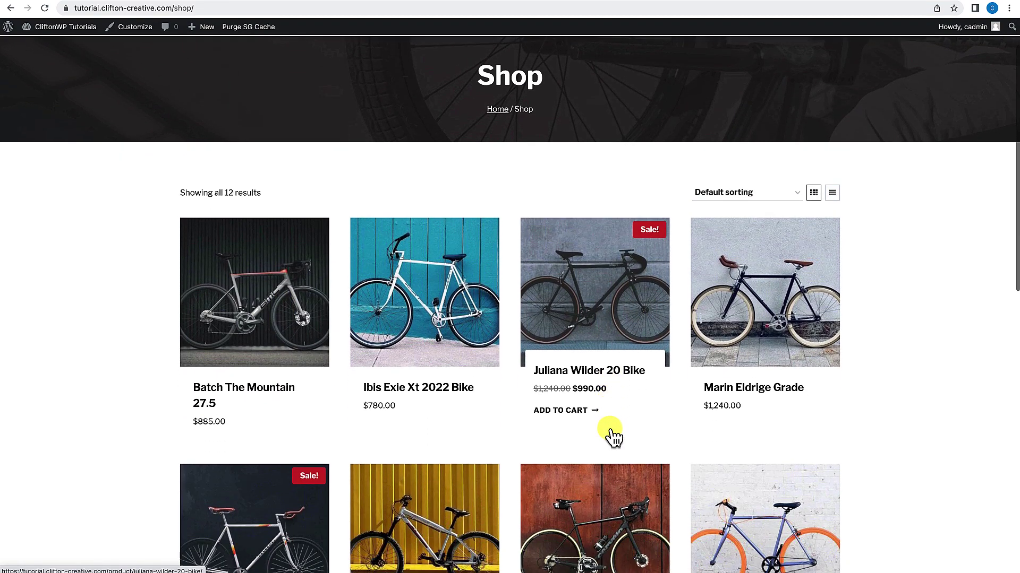
pyautogui.scroll(-3, 708, 407)
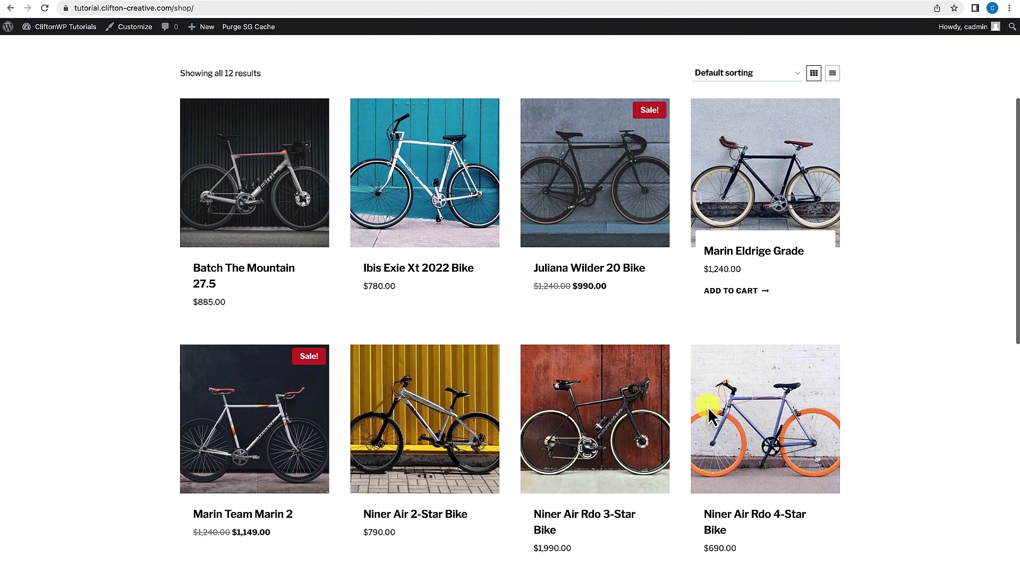
pyautogui.scroll(5, 710, 415)
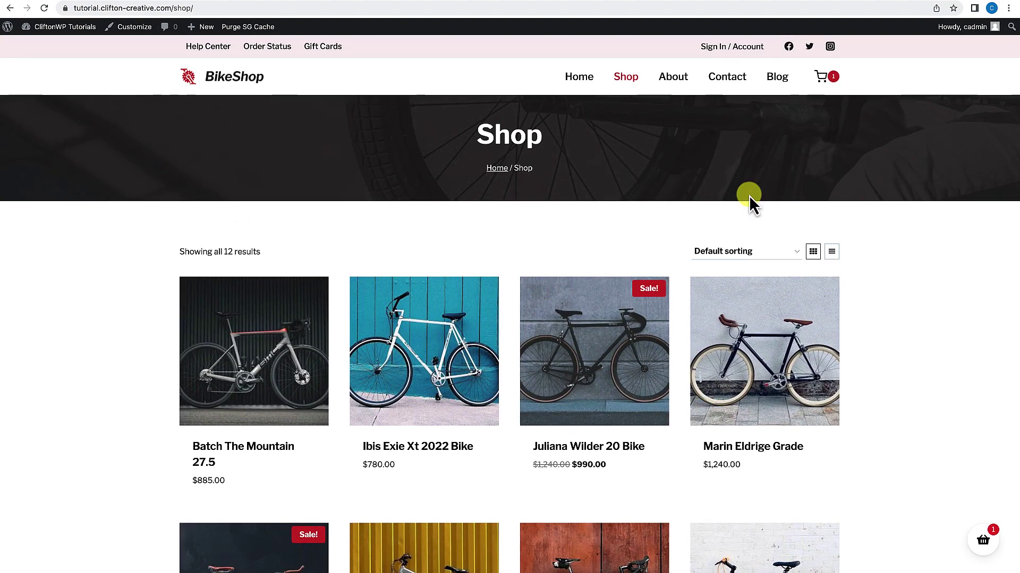
# Enable Product Templates in the Kadence Shop Kit settings and save the change.
pyautogui.moveTo(64, 34)
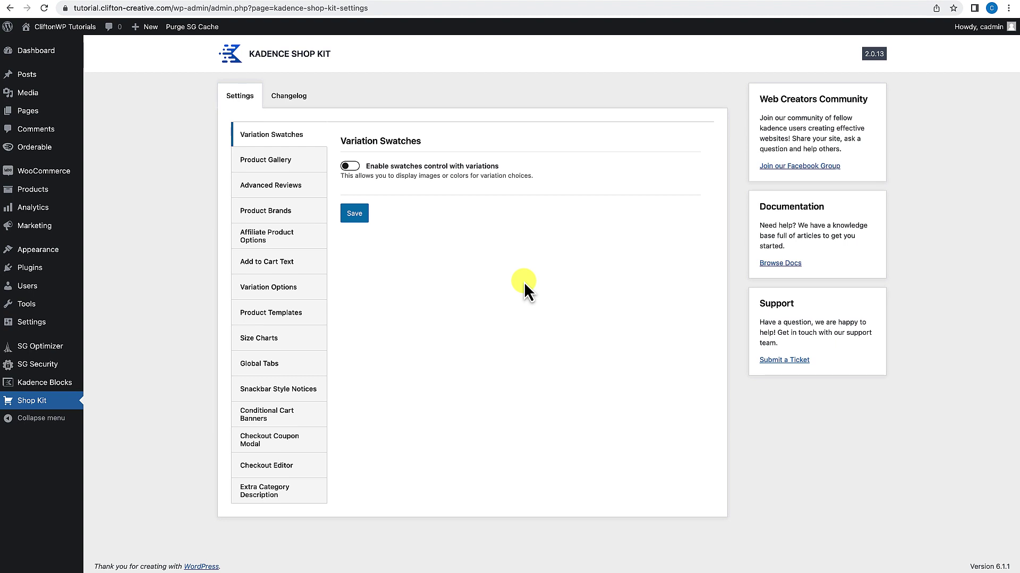
pyautogui.click(271, 314)
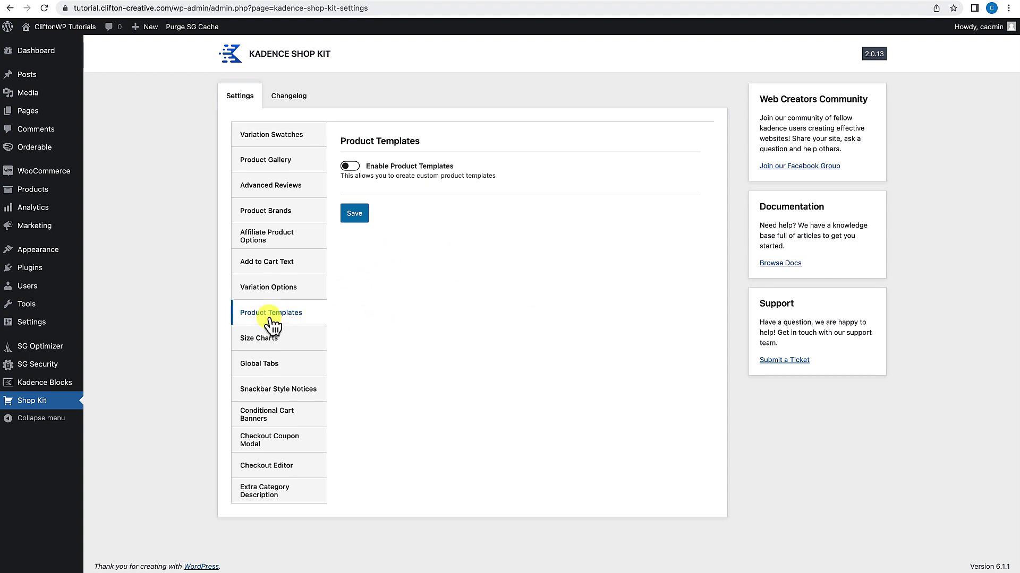
pyautogui.click(350, 166)
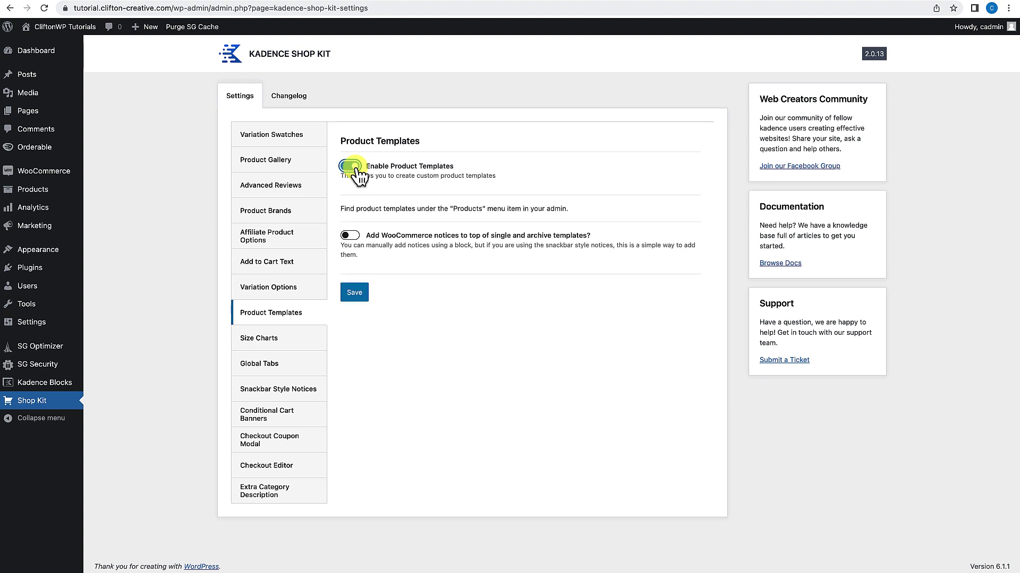
pyautogui.click(357, 297)
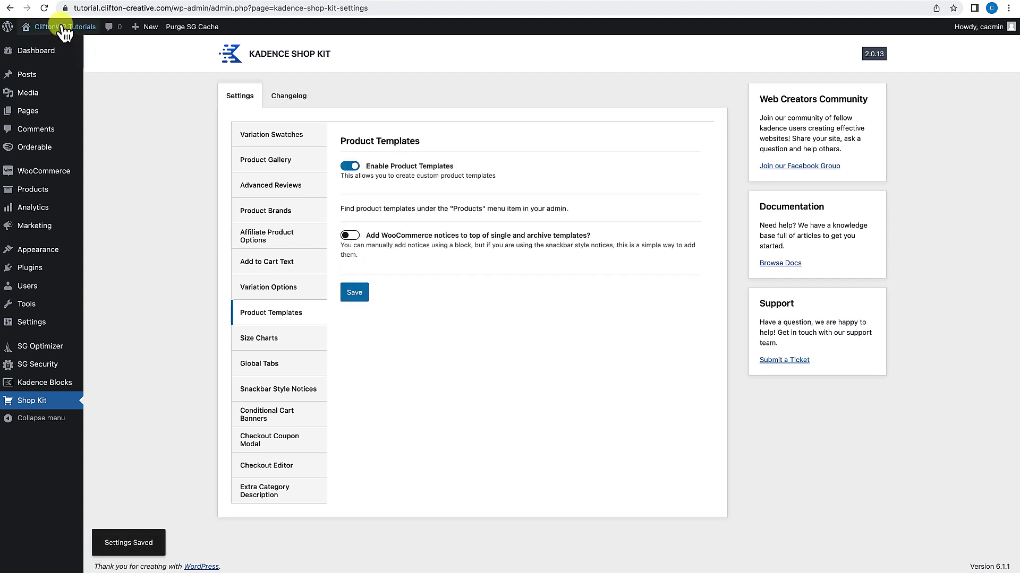
# Create a new Woo Template of type Product Catalog Loop Item from the prebuilt layout with image, title, rating and price.
pyautogui.click(46, 12)
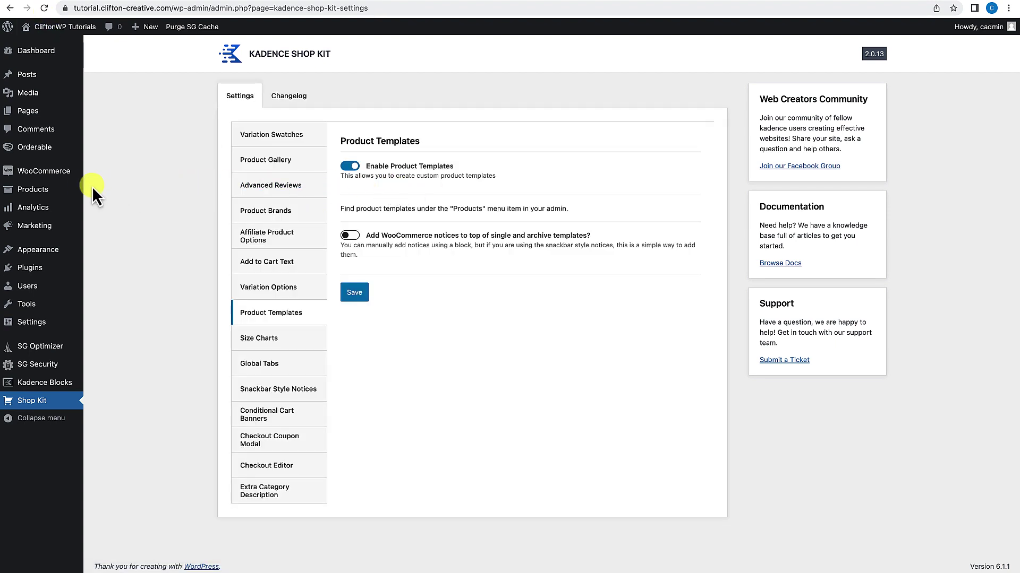
pyautogui.moveTo(64, 192)
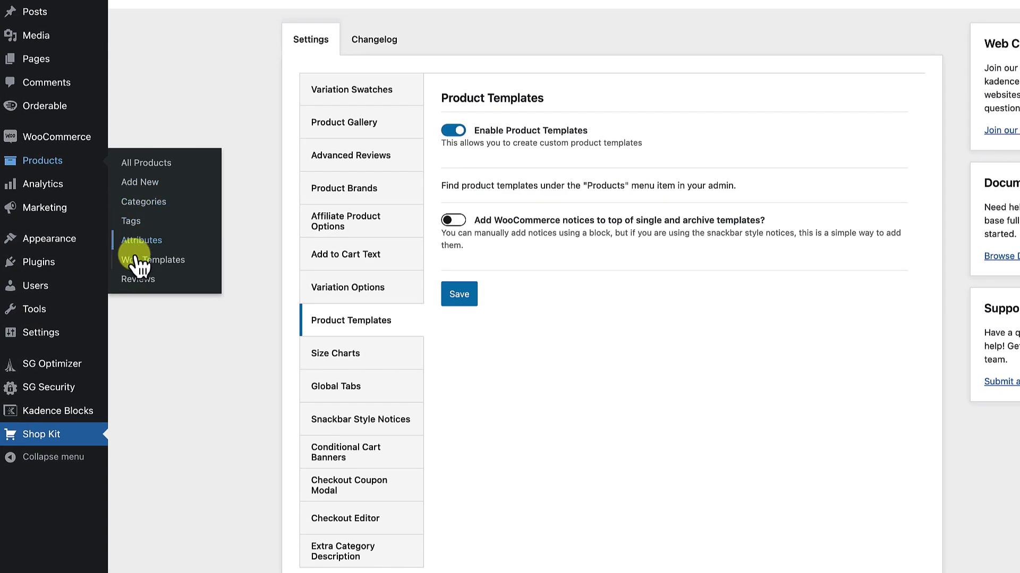
pyautogui.click(175, 271)
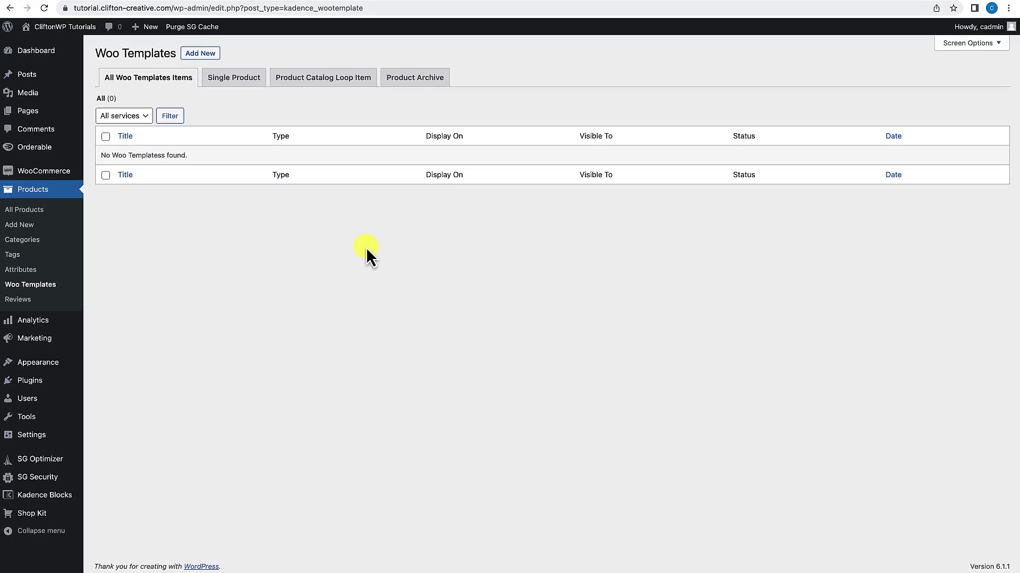
pyautogui.click(210, 55)
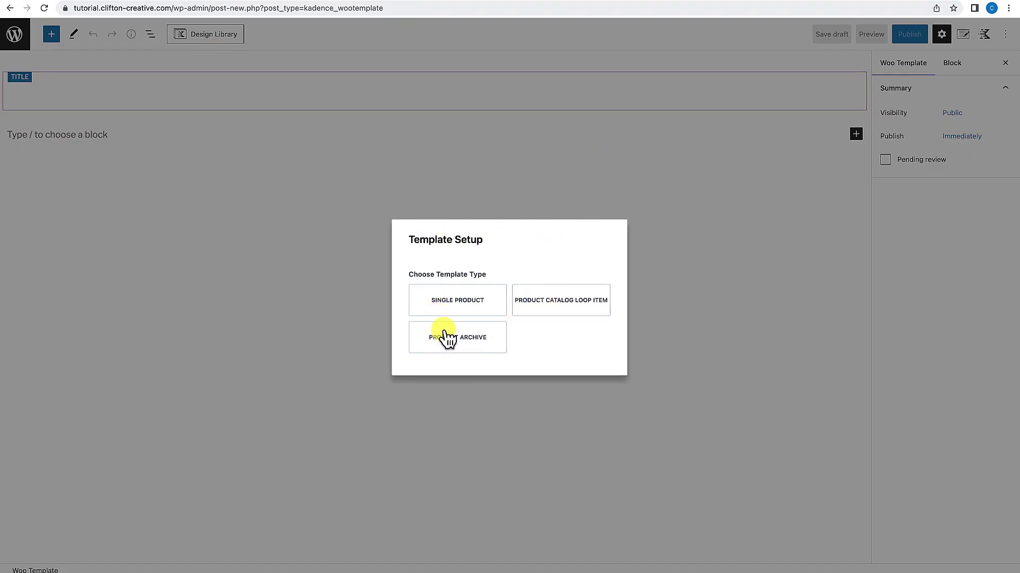
pyautogui.click(566, 308)
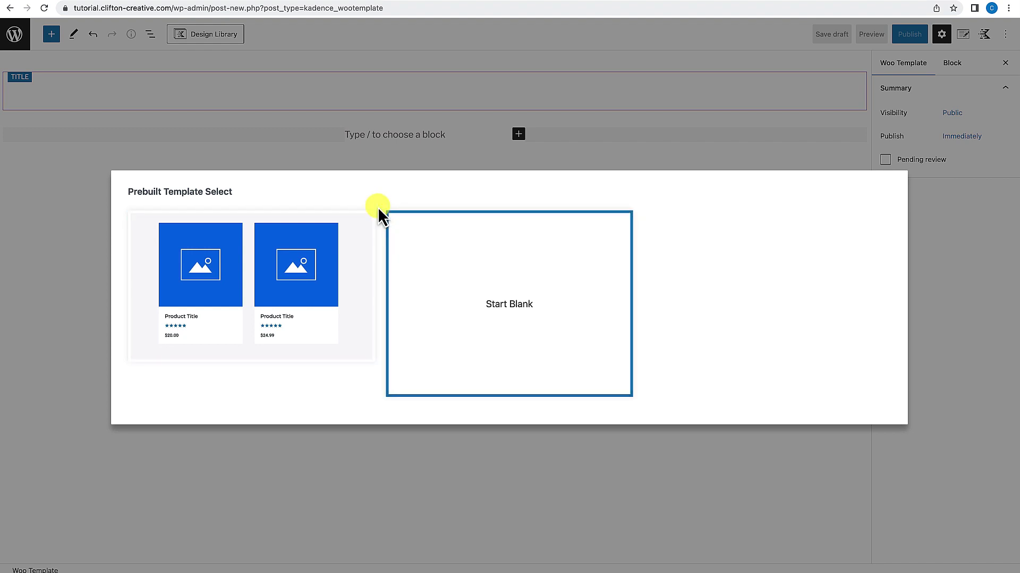
pyautogui.click(215, 284)
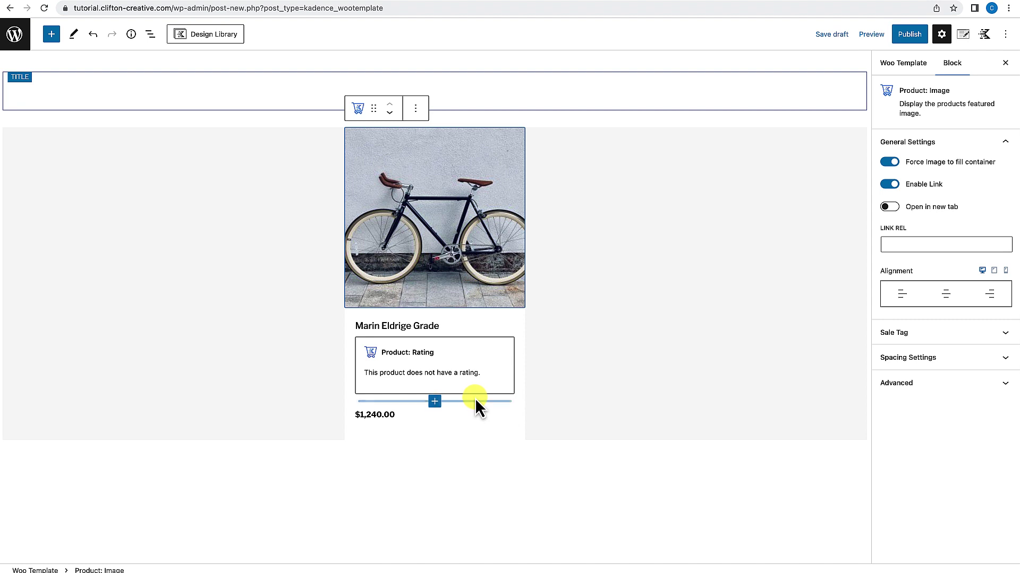
# Look through the Woo Template Blocks available for building the product card.
pyautogui.click(51, 35)
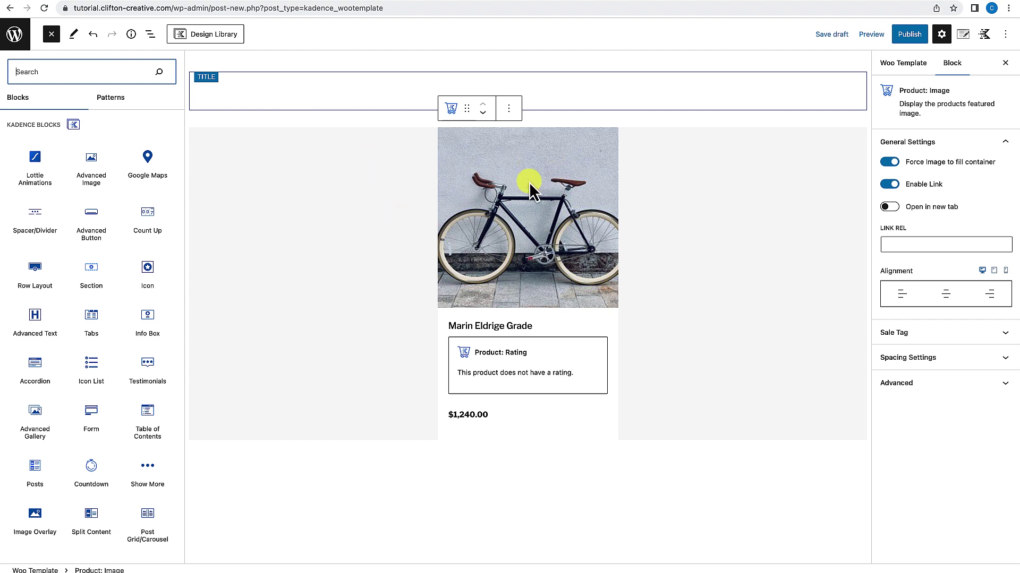
pyautogui.scroll(-2, 66, 447)
pyautogui.scroll(-10, 65, 448)
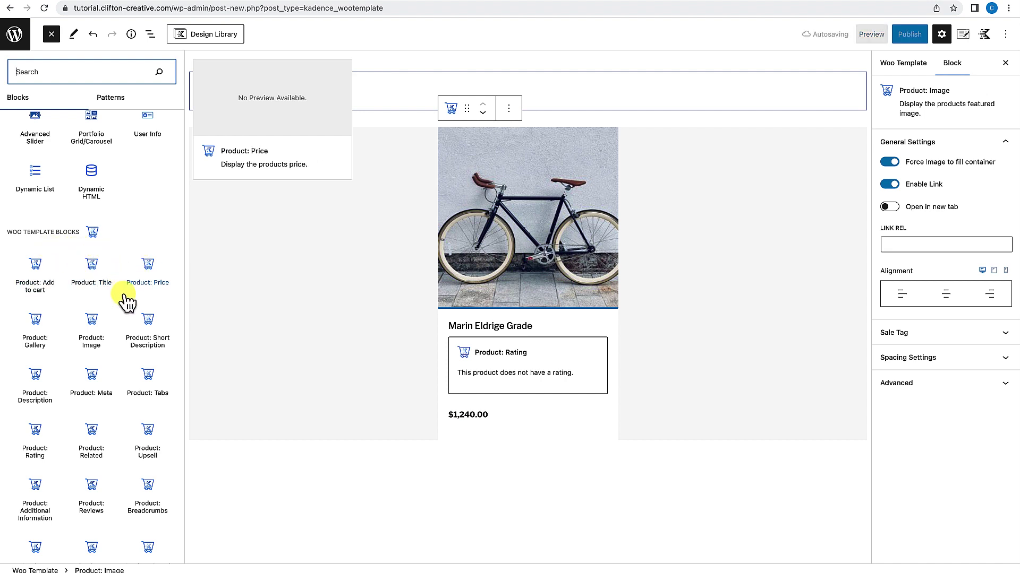
pyautogui.scroll(-2, 122, 287)
pyautogui.scroll(-1, 127, 297)
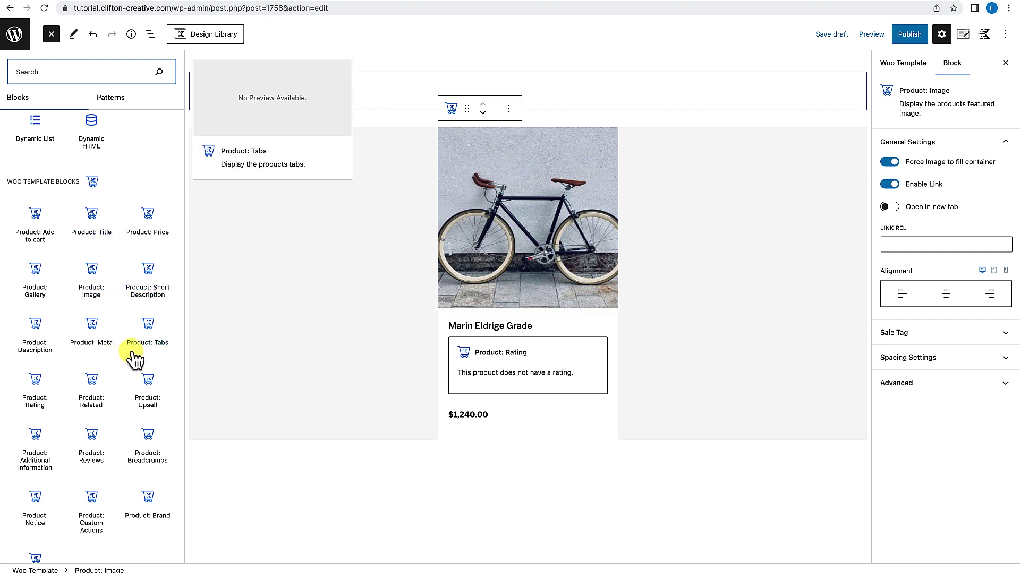
pyautogui.scroll(-1, 110, 391)
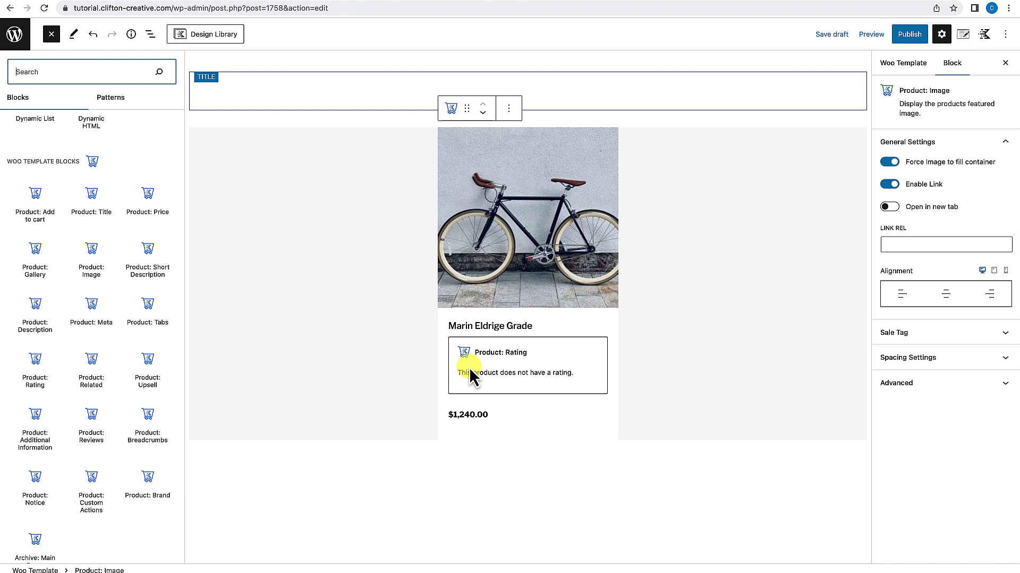
pyautogui.click(52, 34)
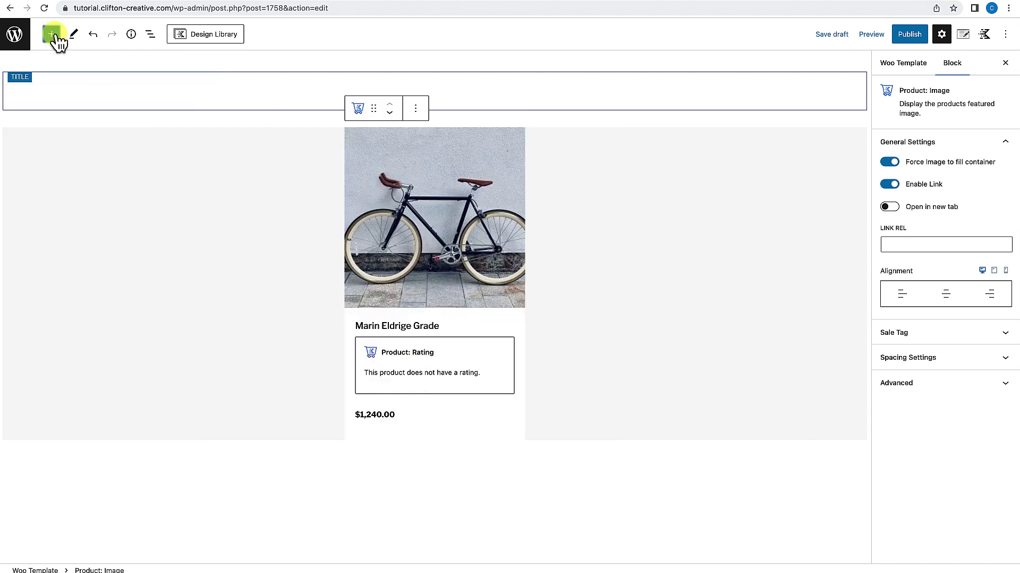
# Review the template's block structure and remove the Product: Rating block from the section below the product image.
pyautogui.click(496, 325)
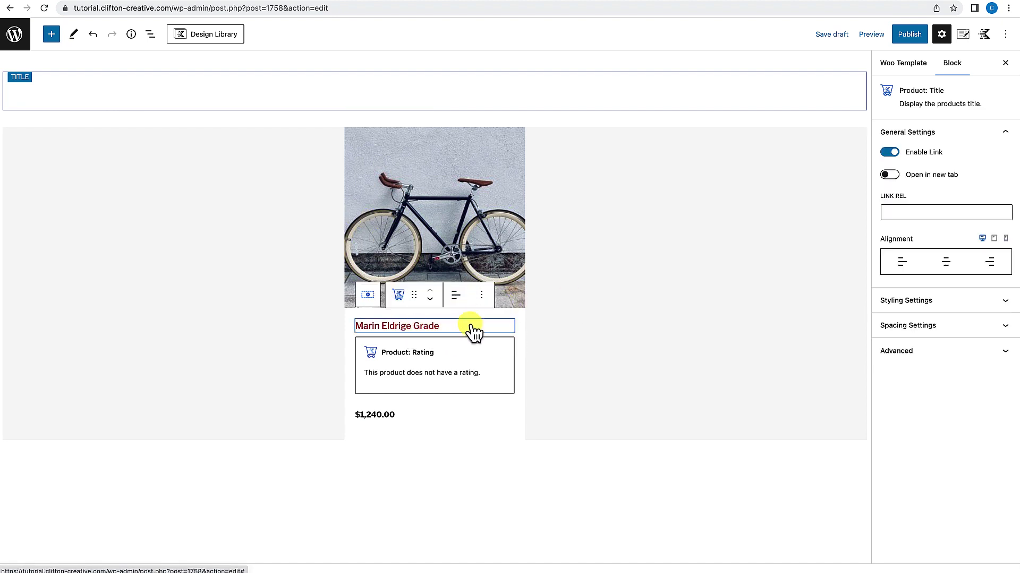
pyautogui.click(151, 35)
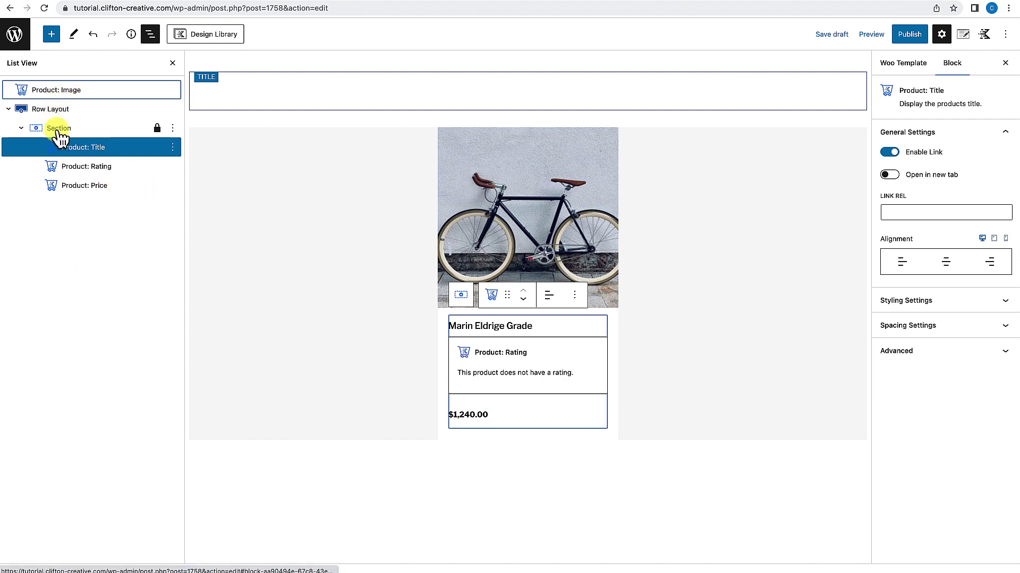
pyautogui.click(101, 154)
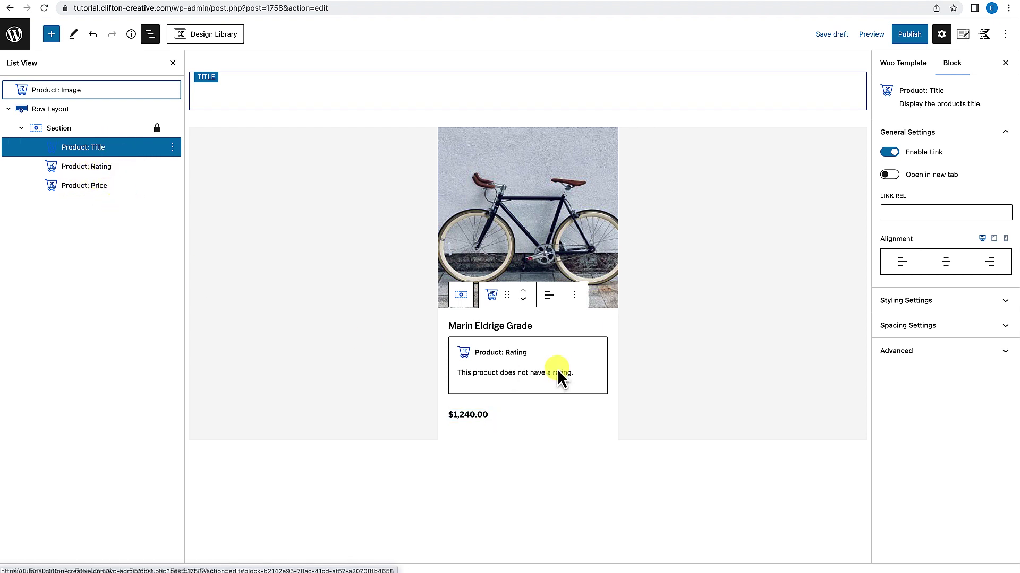
pyautogui.click(592, 364)
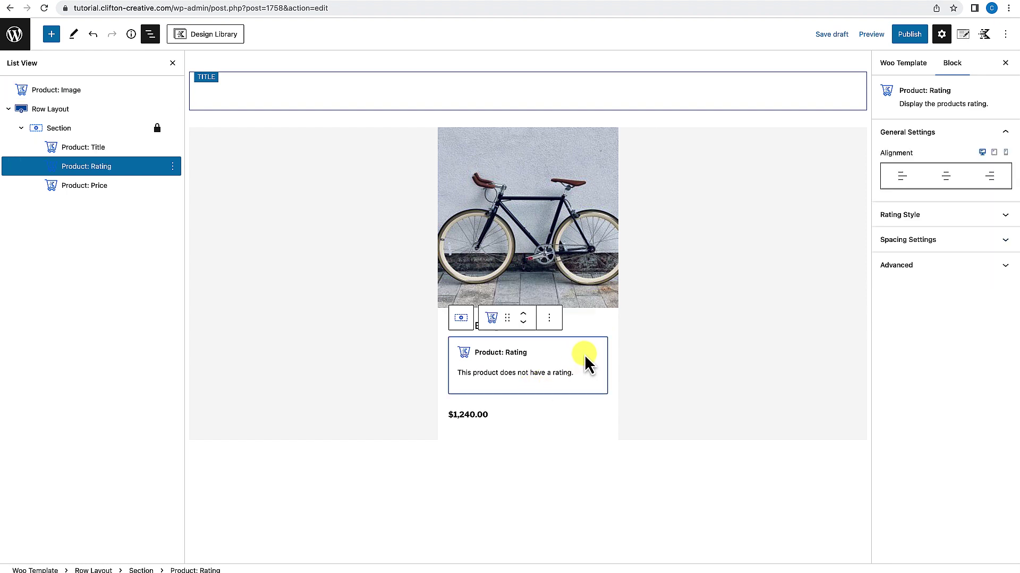
pyautogui.click(550, 319)
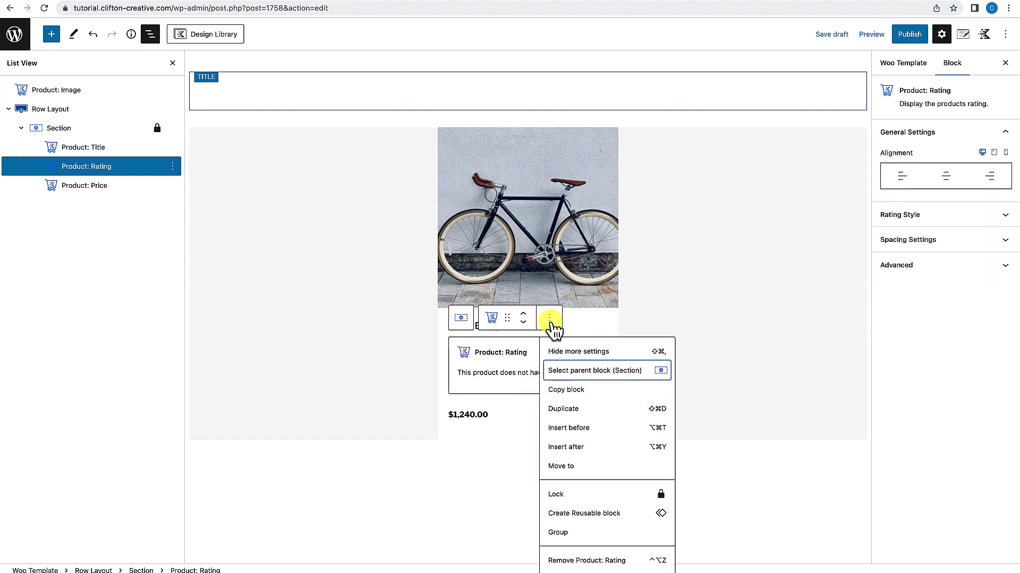
pyautogui.click(587, 560)
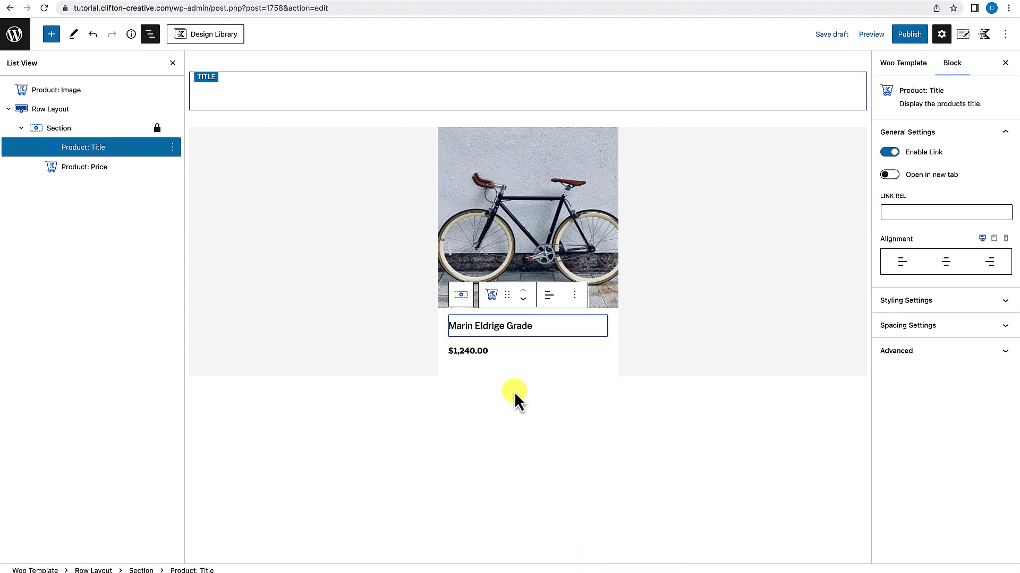
# Set the Row Layout below the product image to 2 columns.
pyautogui.click(445, 318)
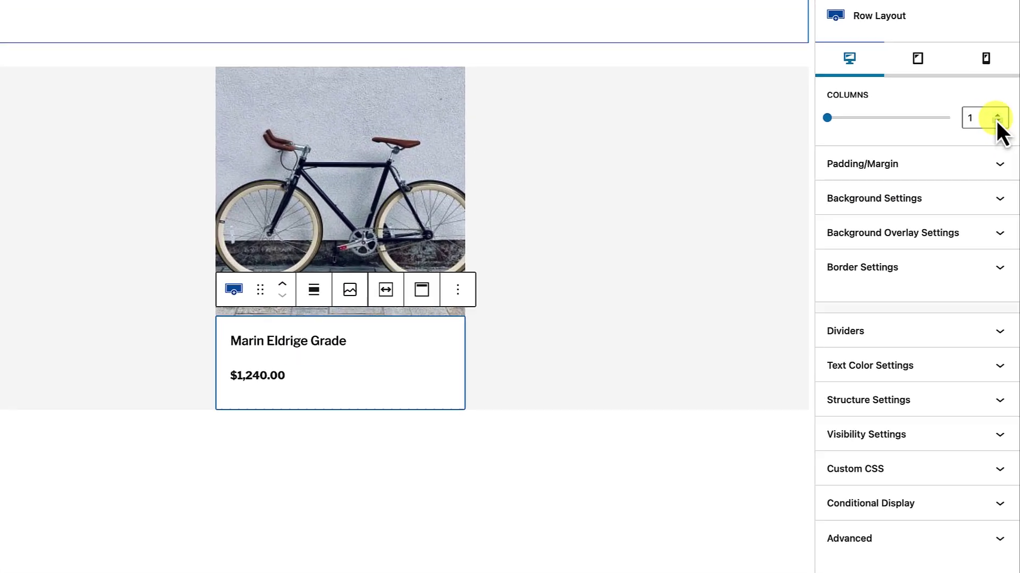
pyautogui.click(997, 113)
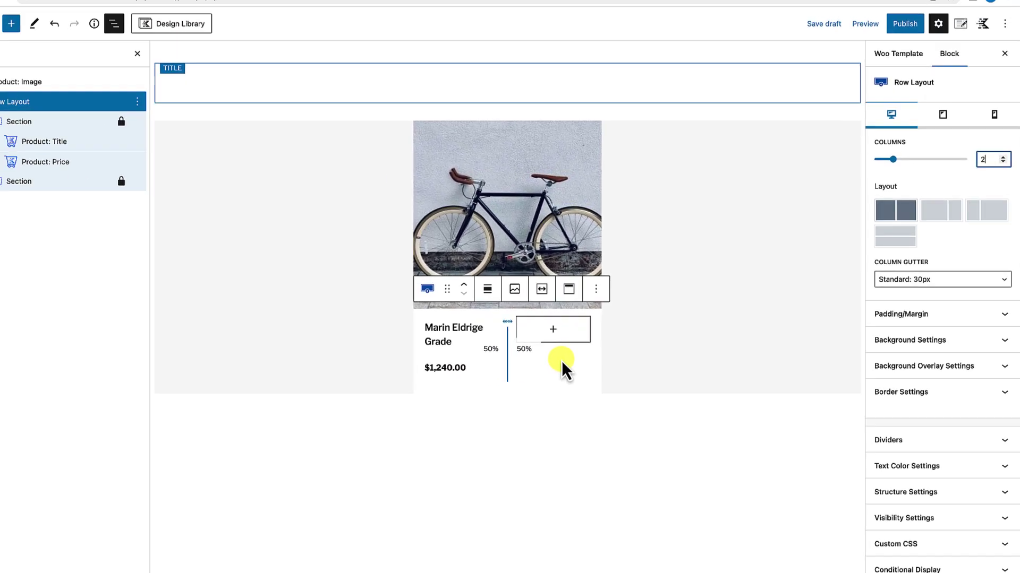
pyautogui.click(173, 64)
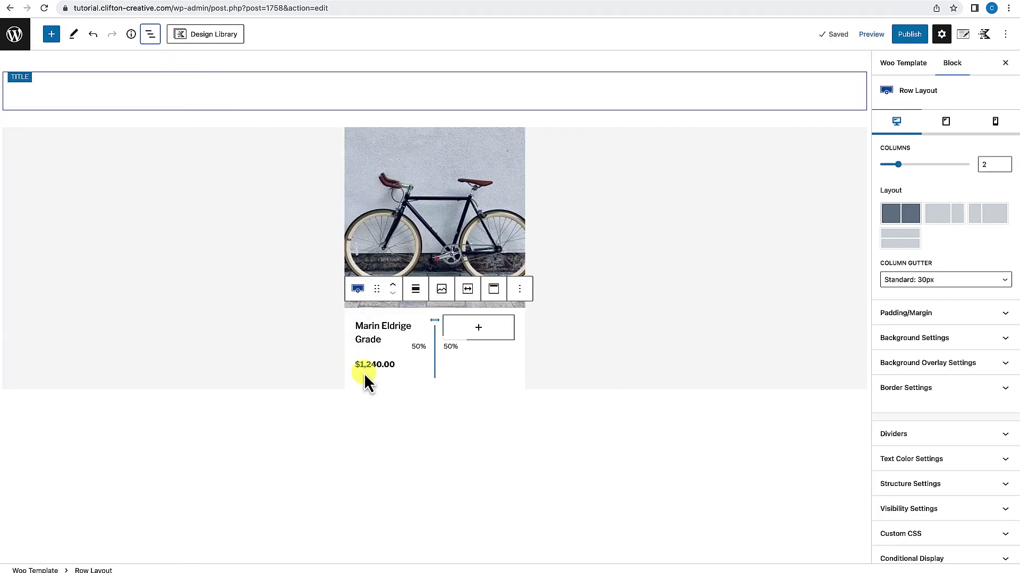
# Insert a Product: Add to cart block in the row's empty second column.
pyautogui.click(479, 329)
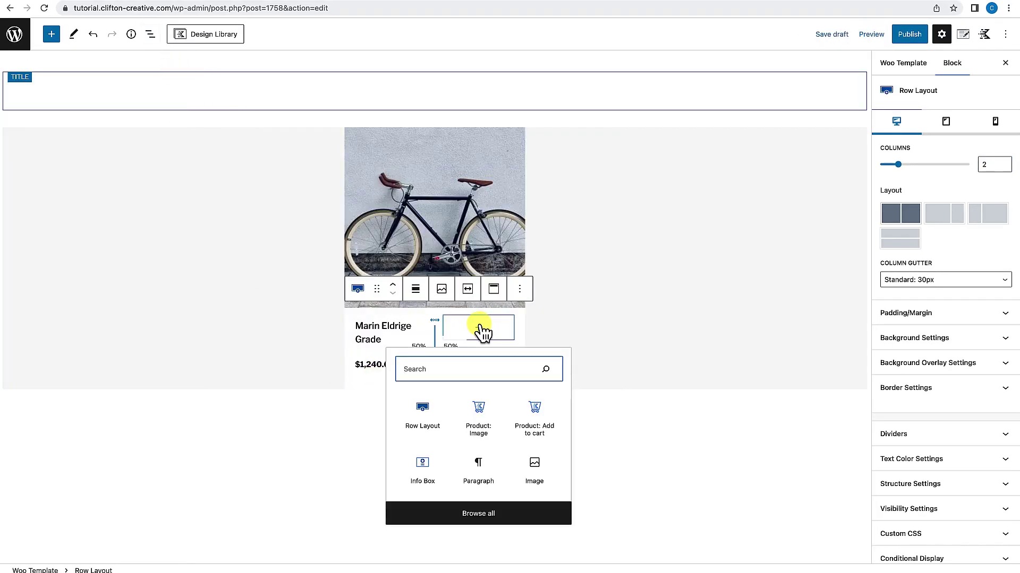
pyautogui.write('add to')
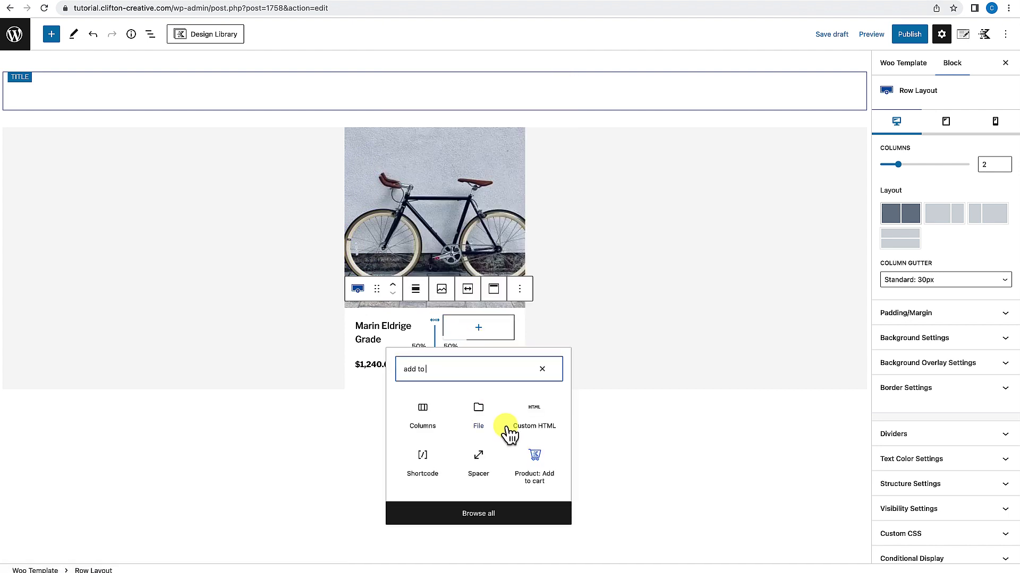
pyautogui.click(535, 466)
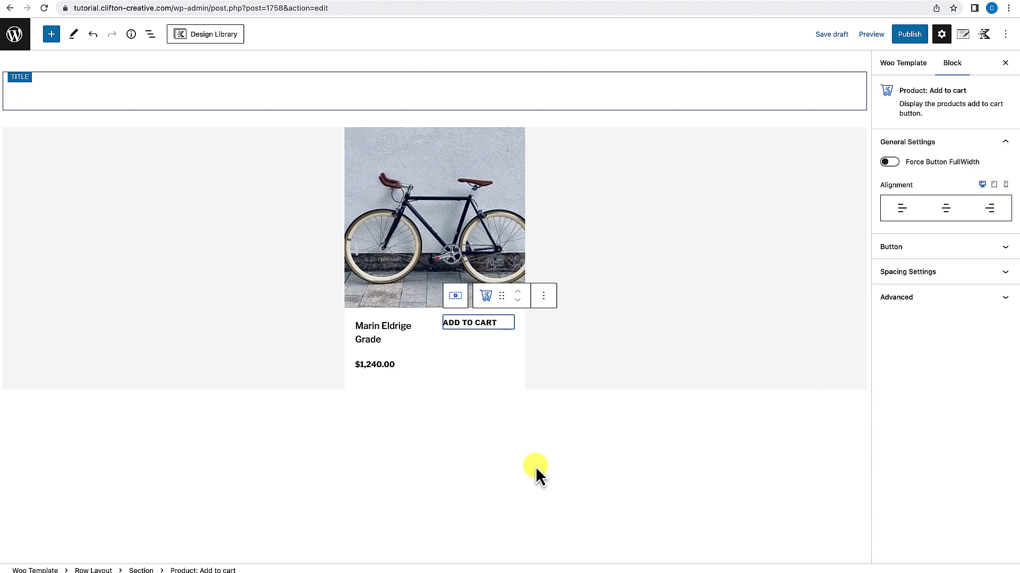
pyautogui.click(563, 347)
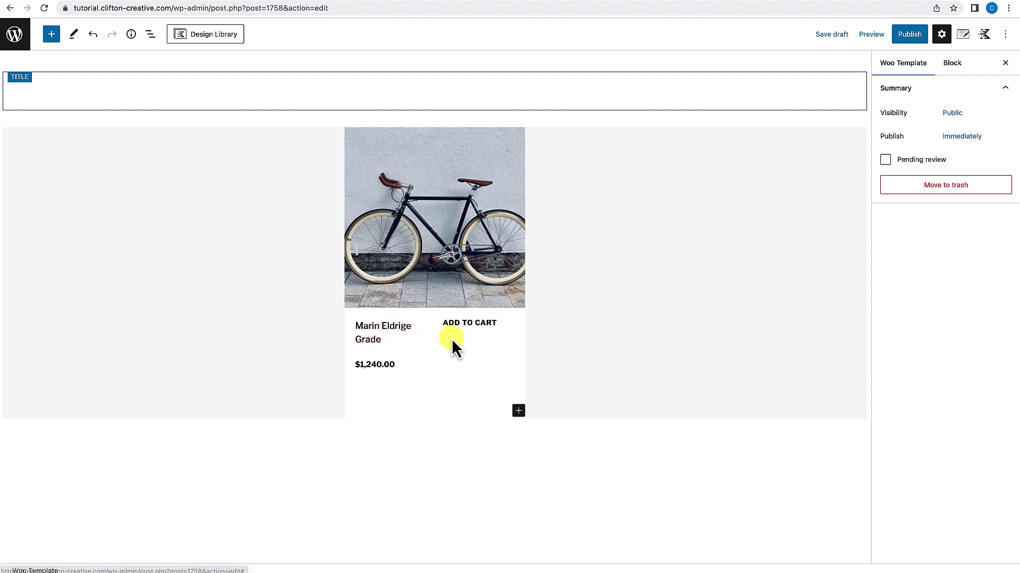
# Set the Product: Title block's font size to 14 px.
pyautogui.click(406, 344)
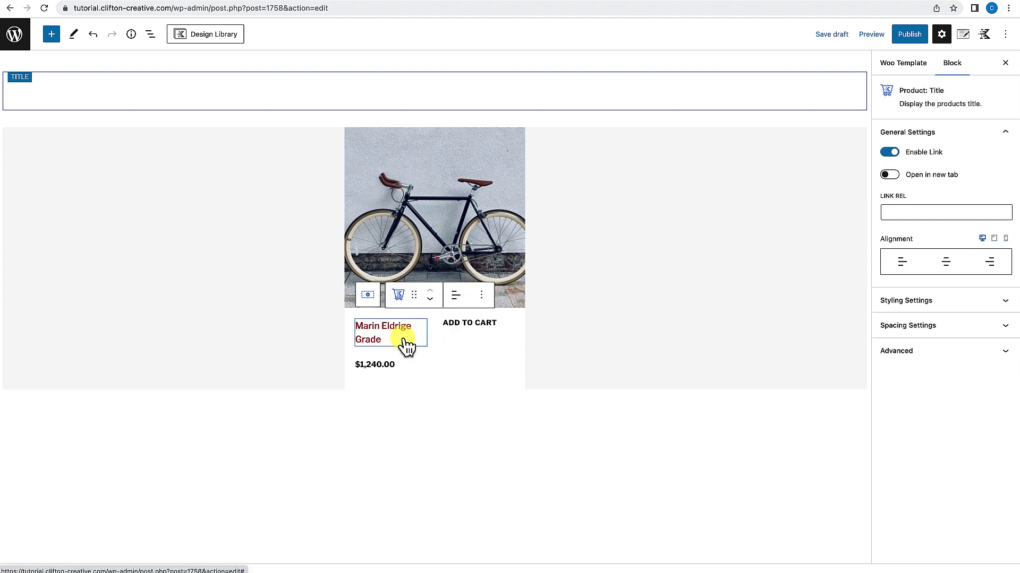
pyautogui.click(948, 307)
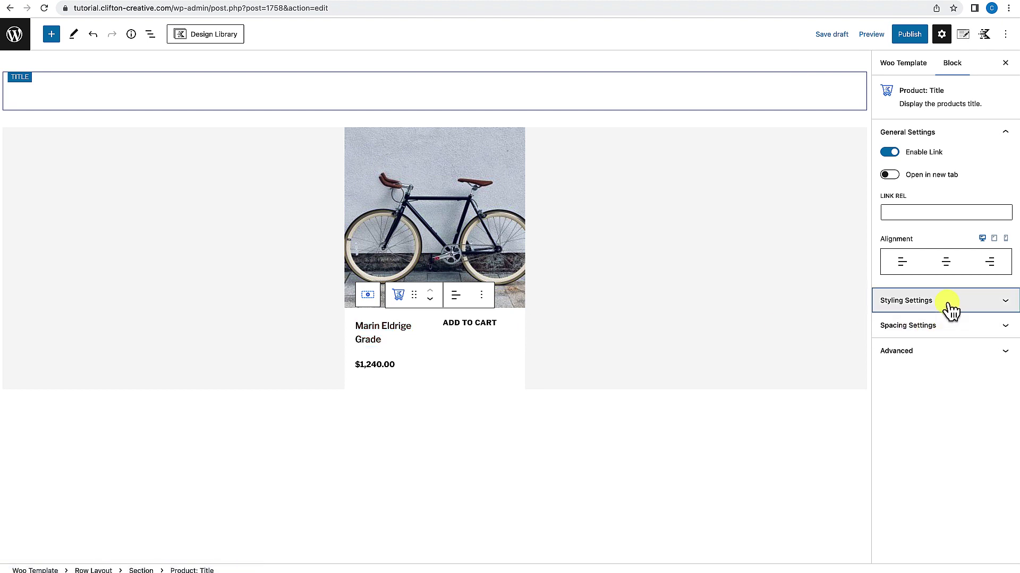
pyautogui.click(965, 350)
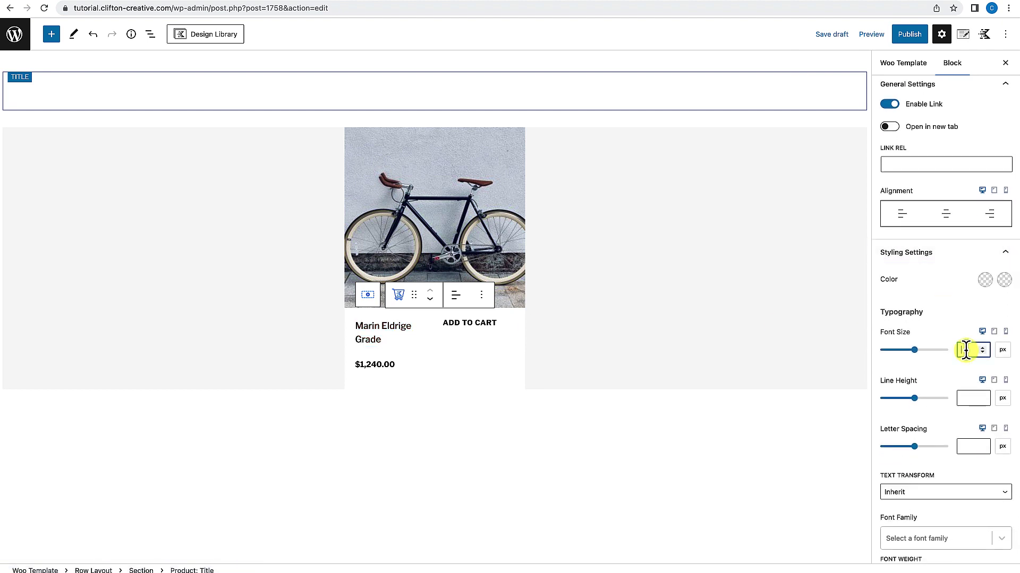
pyautogui.write('14')
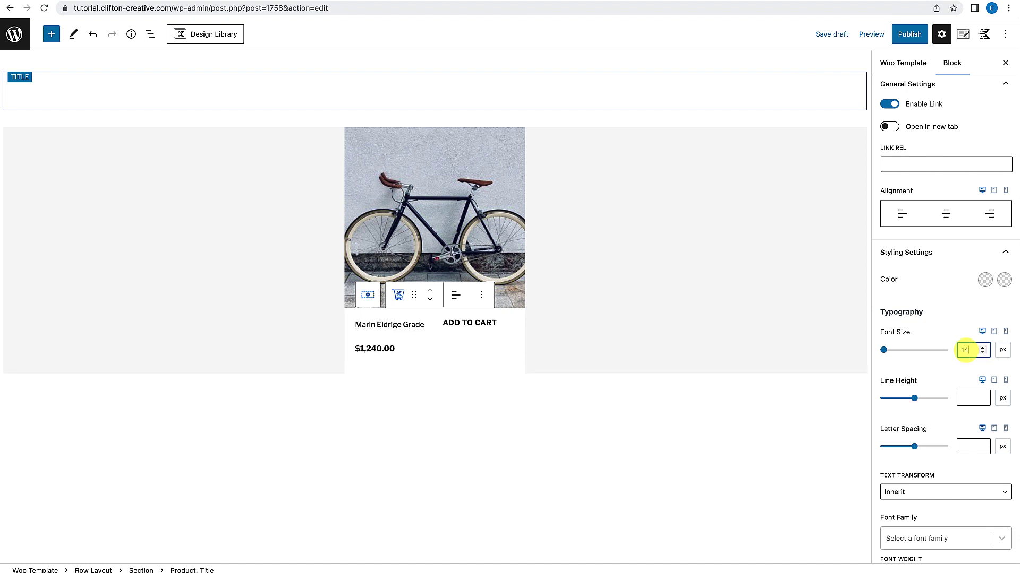
# Set the Product: Price block's font size to 14 px.
pyautogui.click(402, 361)
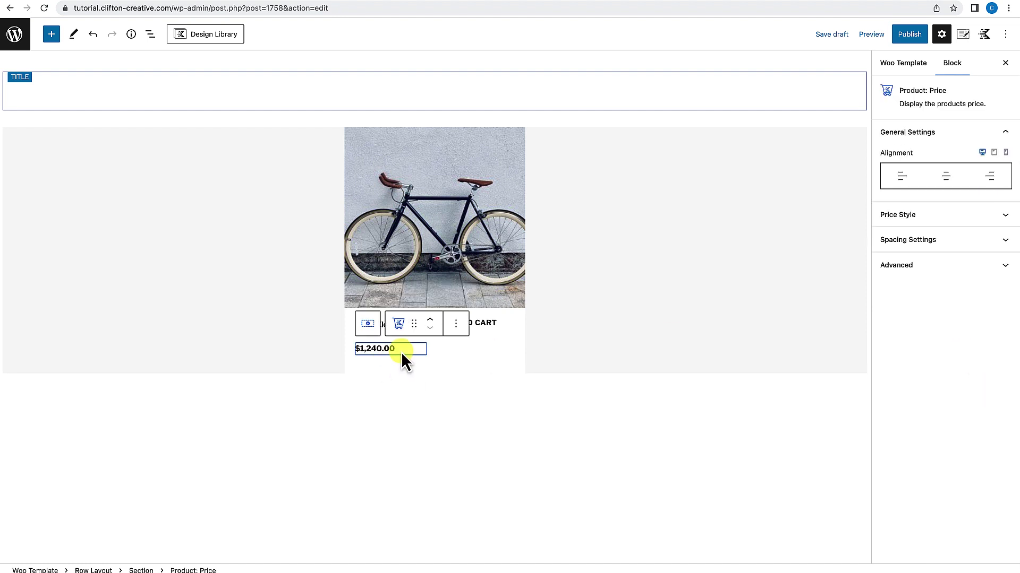
pyautogui.click(946, 220)
pyautogui.click(966, 308)
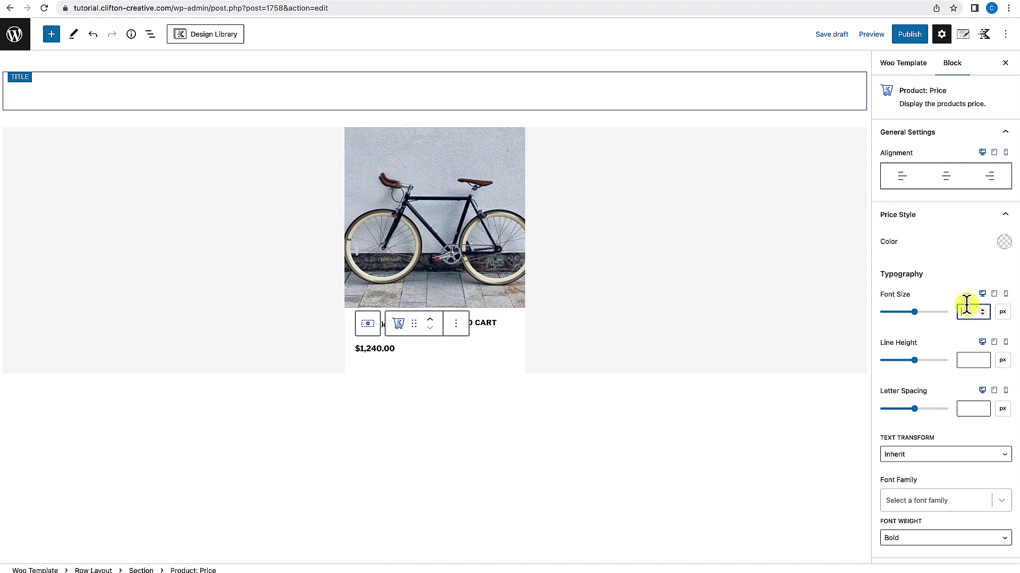
pyautogui.write('15')
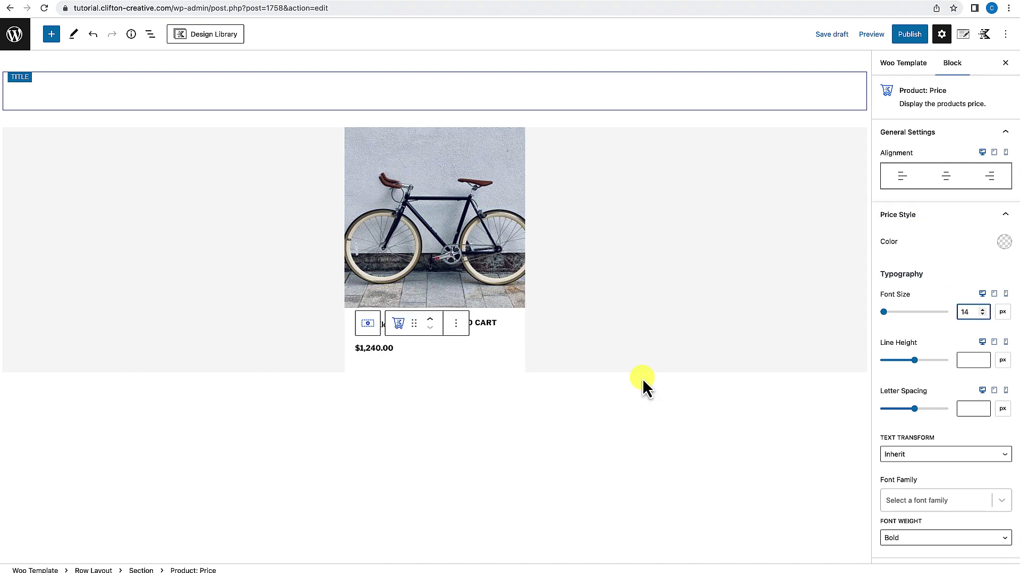
pyautogui.click(632, 391)
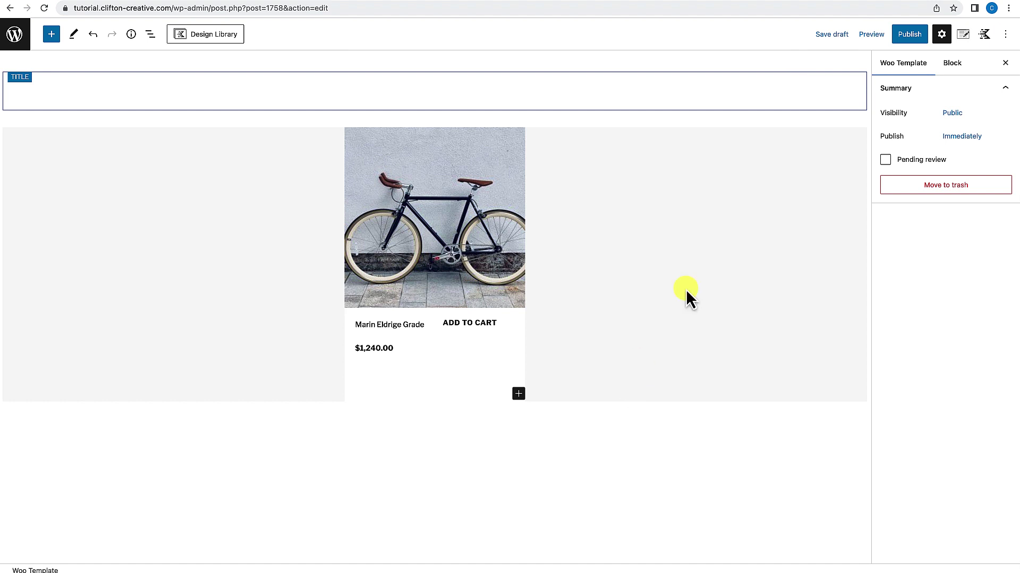
# Publish the loop item template and view the product cards on the store's Shop page.
pyautogui.click(909, 35)
pyautogui.click(912, 35)
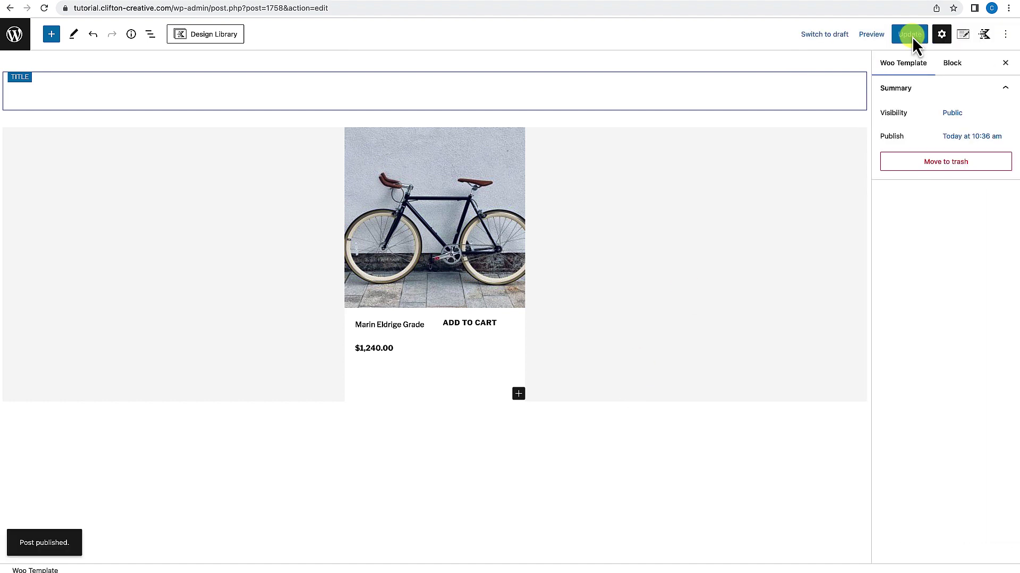
pyautogui.click(634, 3)
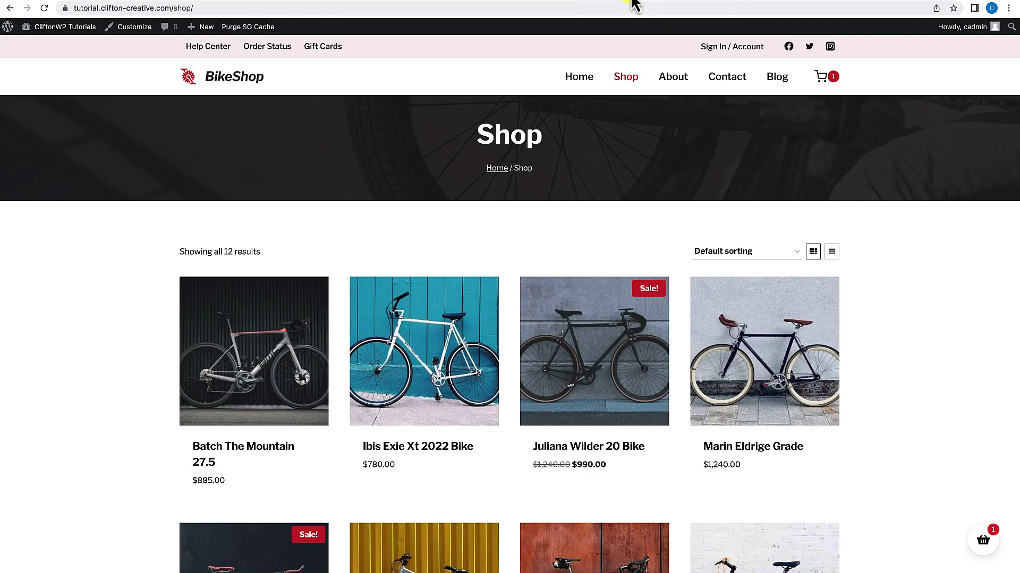
pyautogui.scroll(-2, 428, 291)
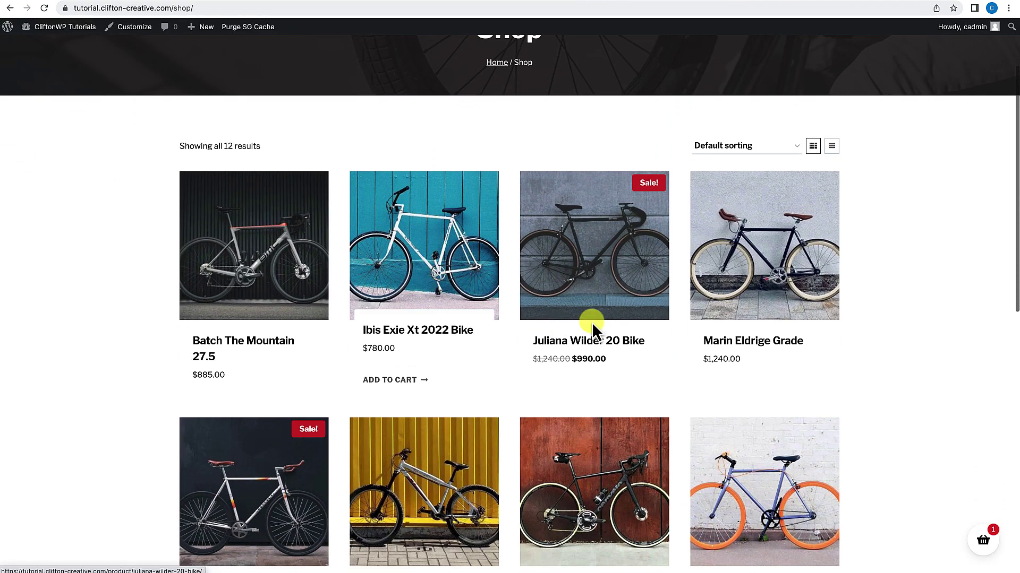
# Reload the Shop page to check its product cards, and return to the loop item template editor.
pyautogui.click(45, 9)
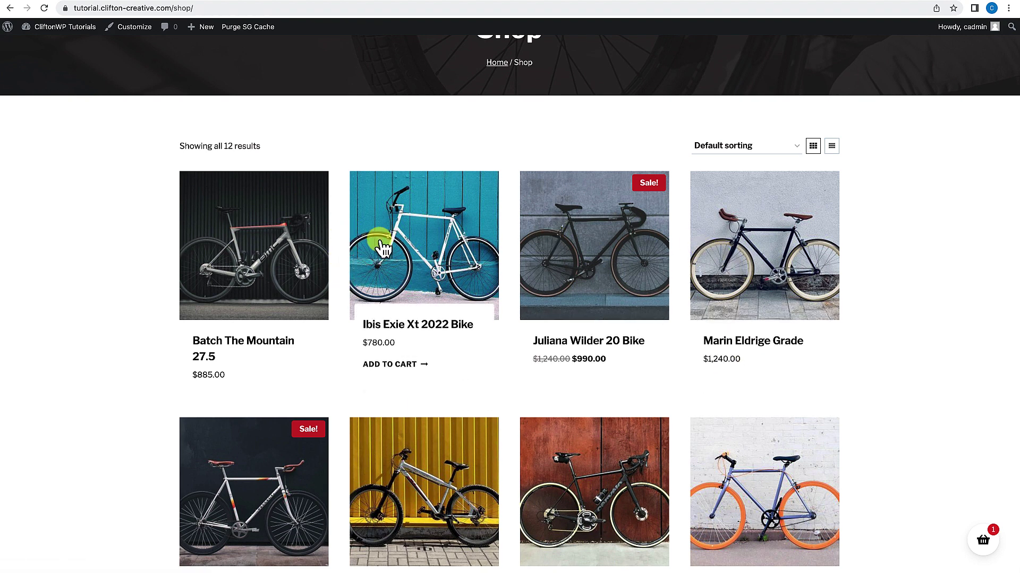
pyautogui.scroll(3, 379, 244)
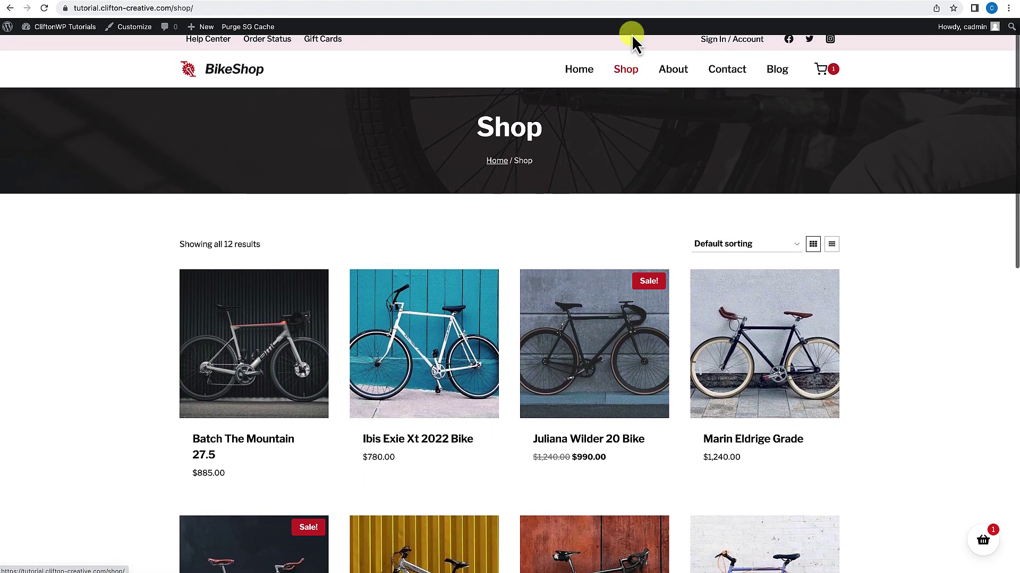
pyautogui.click(551, 2)
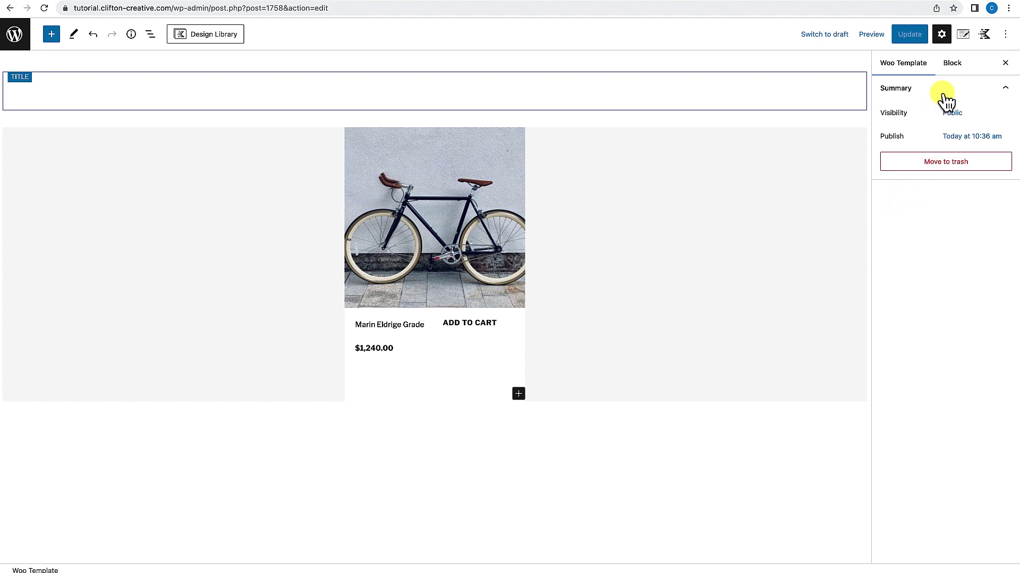
# Set the template's page-wide display location to All Product Loops and update the template.
pyautogui.click(962, 35)
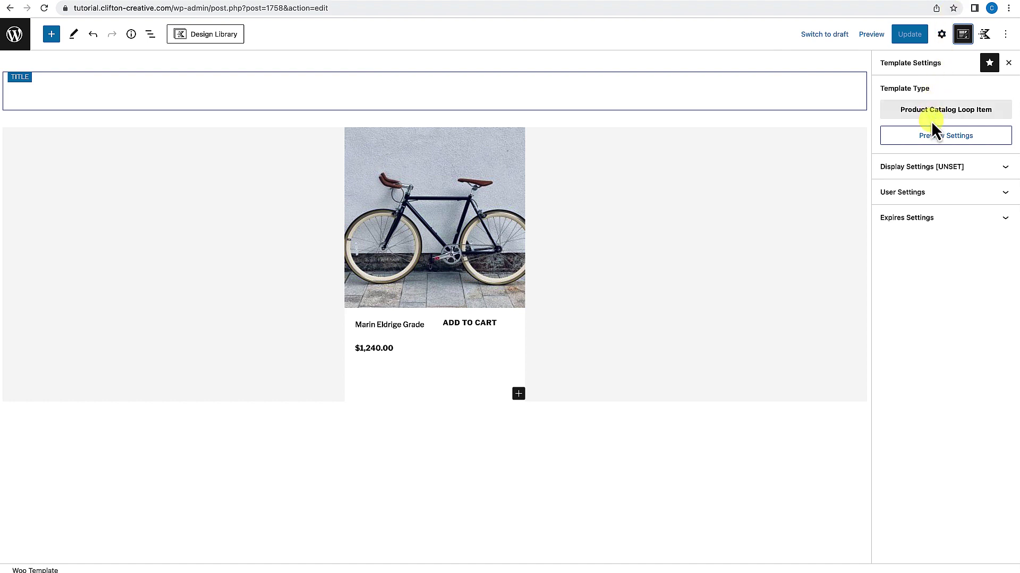
pyautogui.click(929, 166)
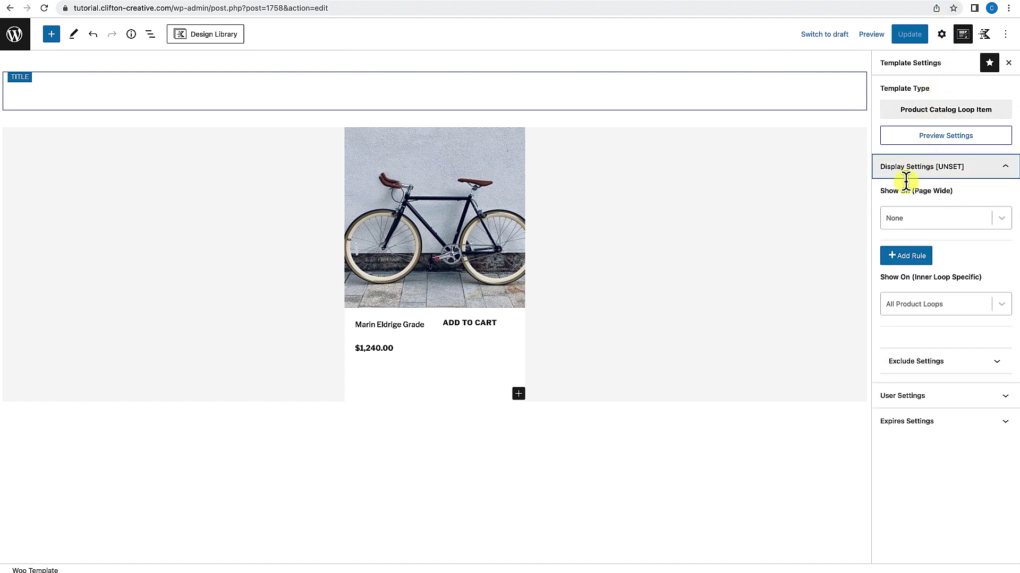
pyautogui.click(994, 229)
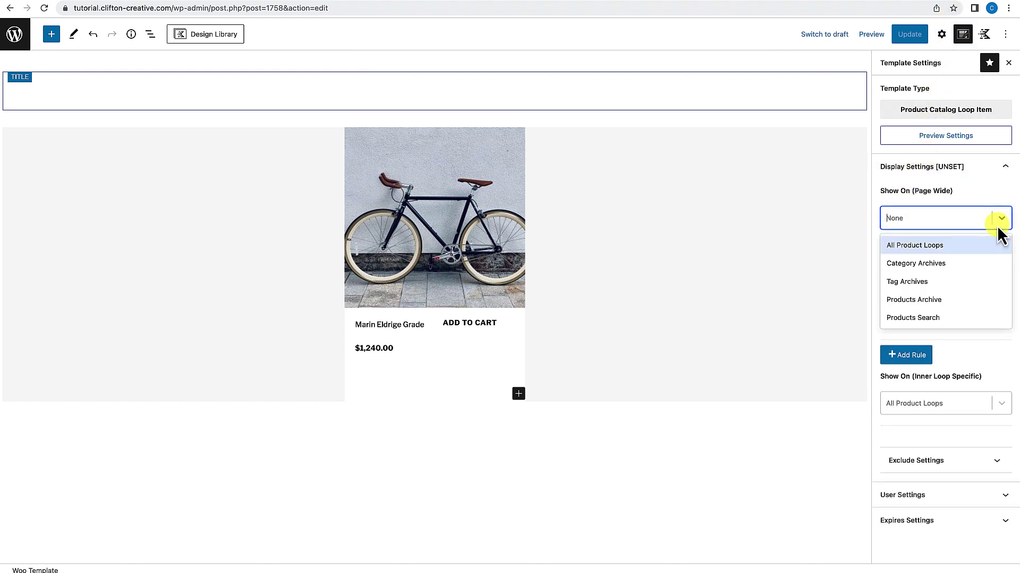
pyautogui.click(924, 245)
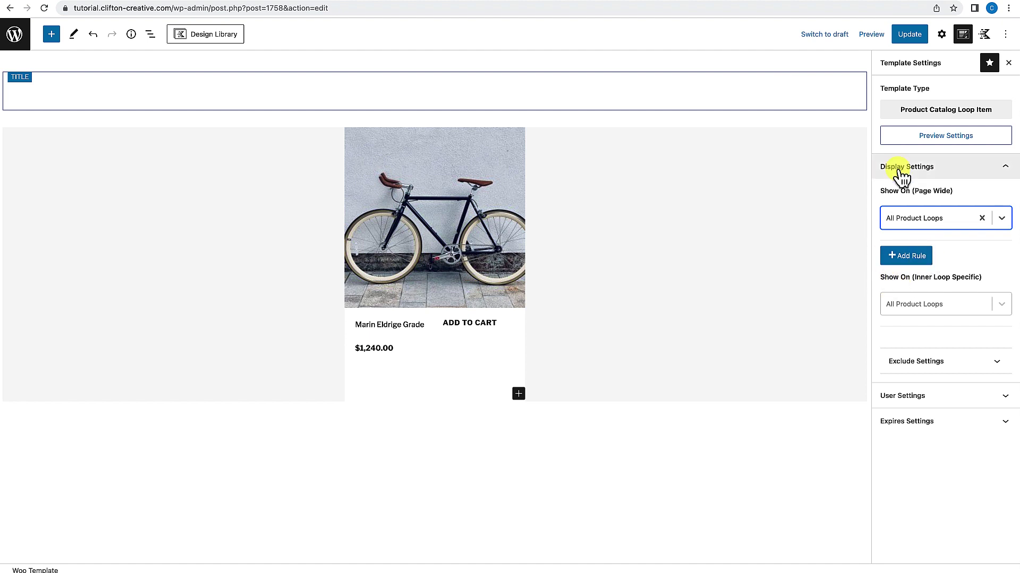
pyautogui.click(909, 38)
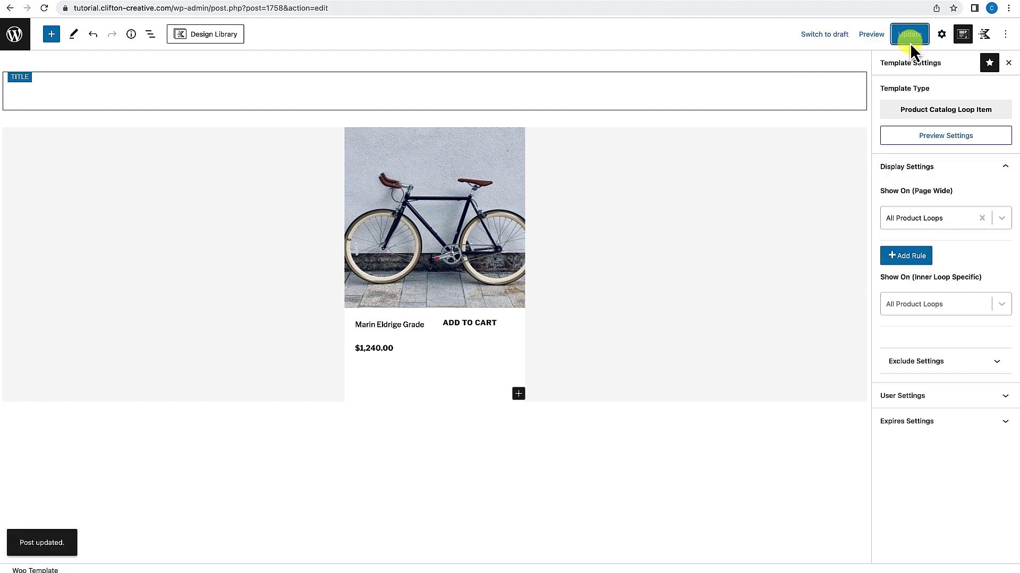
# Reload the store's Shop page and examine how the product cards look with the custom loop template.
pyautogui.click(640, 2)
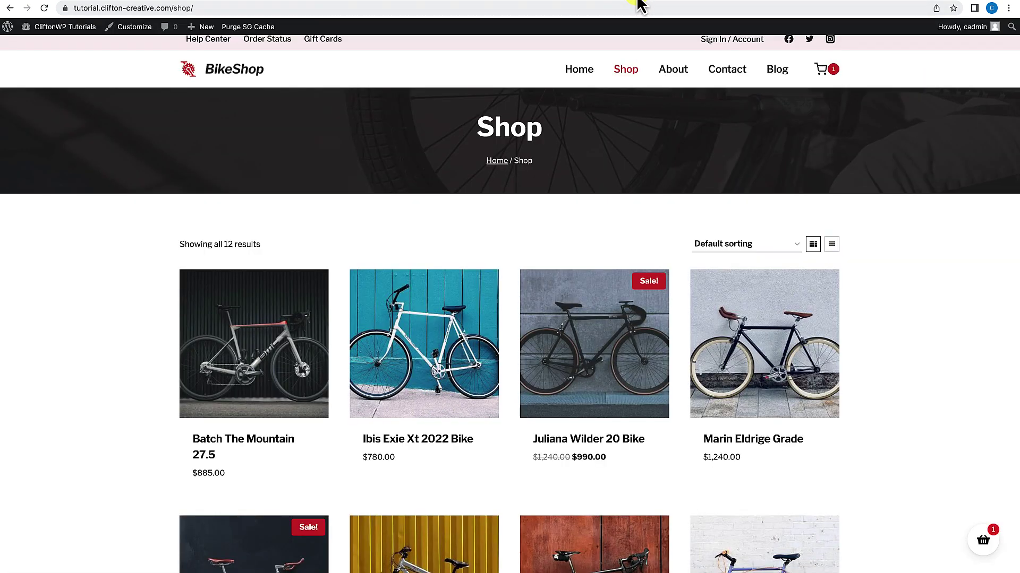
pyautogui.click(44, 9)
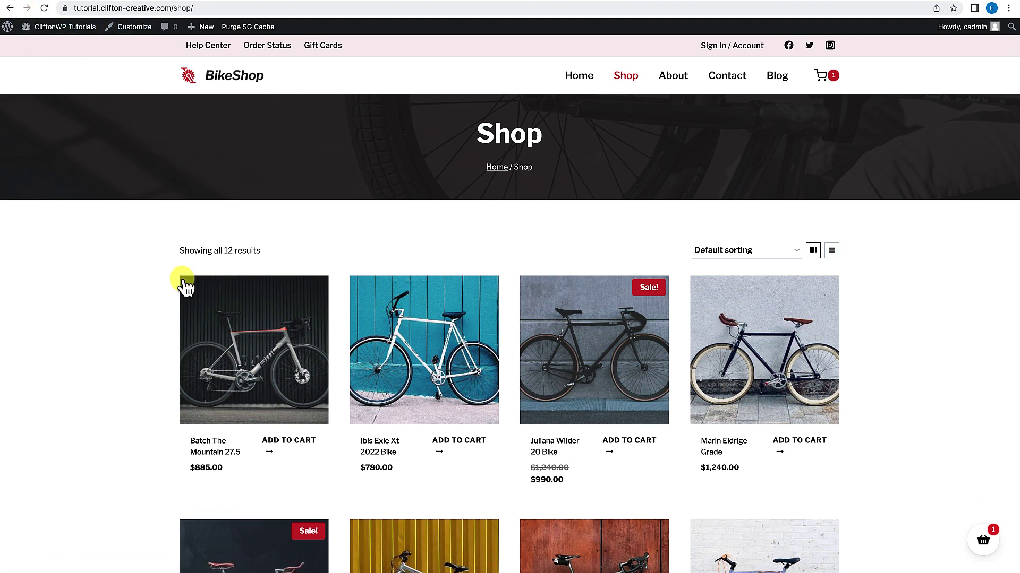
pyautogui.scroll(-2, 175, 277)
pyautogui.scroll(-2, 185, 281)
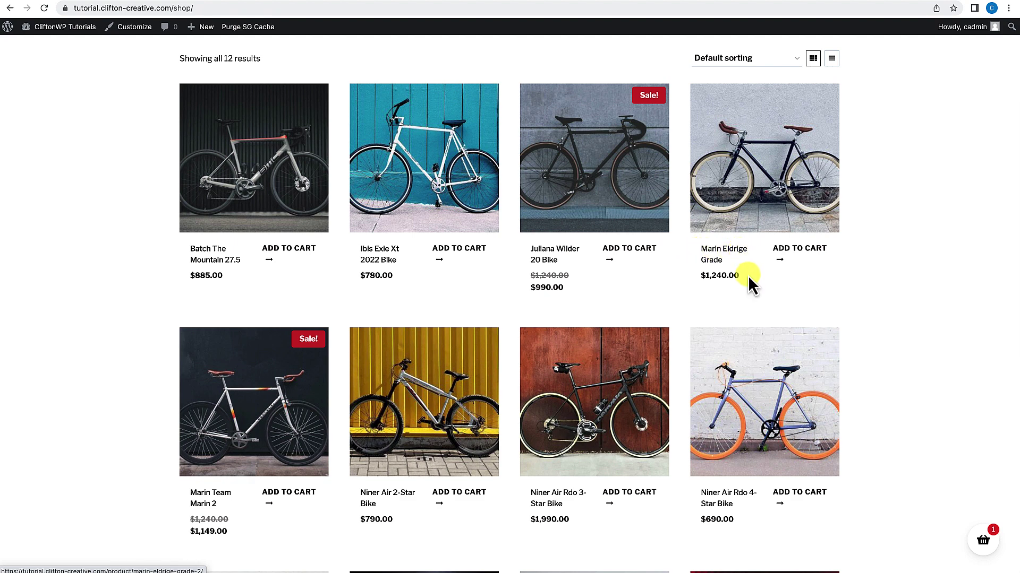
pyautogui.scroll(-1, 746, 282)
pyautogui.scroll(-1, 746, 280)
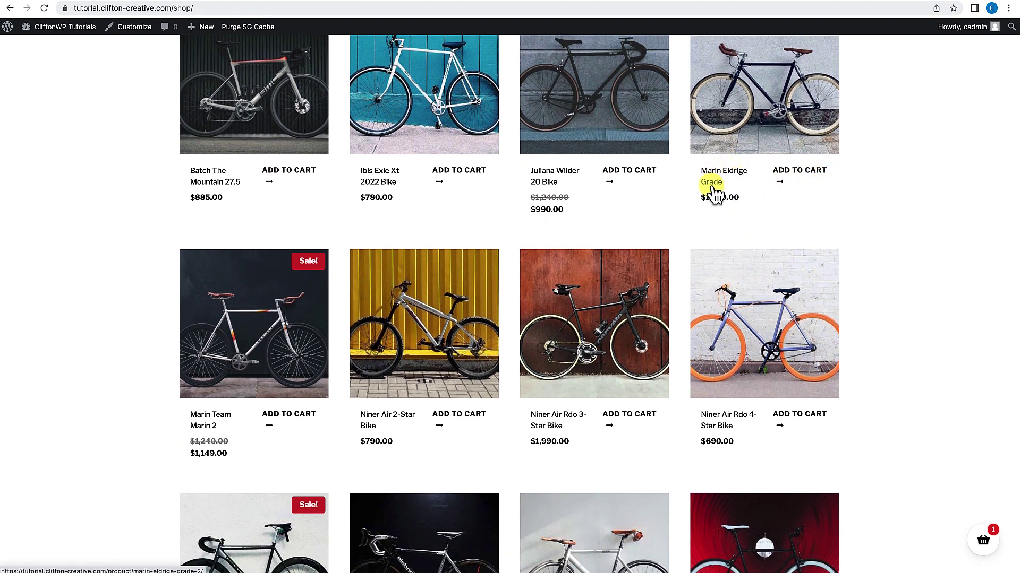
pyautogui.scroll(-3, 696, 219)
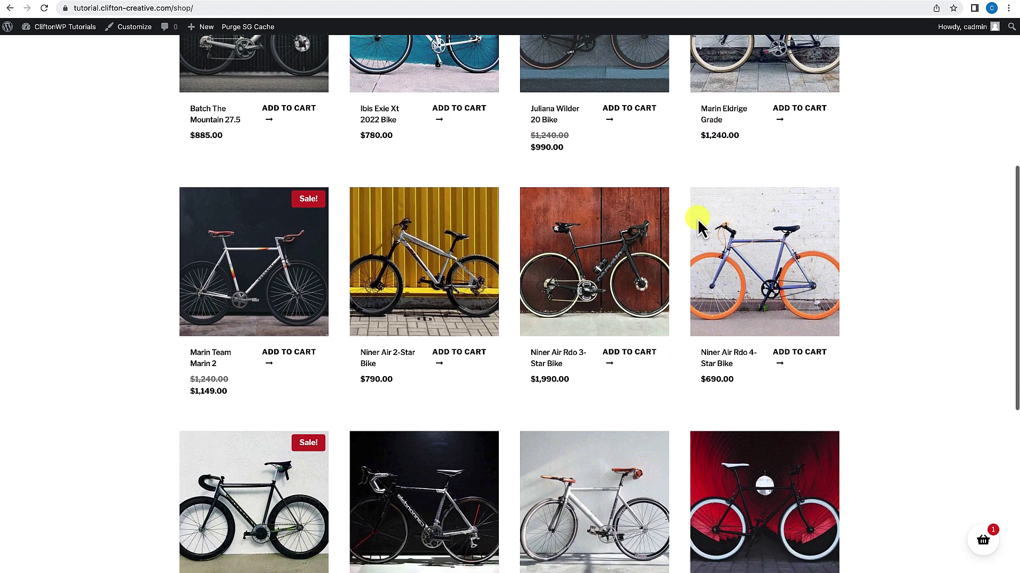
# Add the Niner Air 2-Star Bike to the cart from its Shop page card.
pyautogui.click(471, 243)
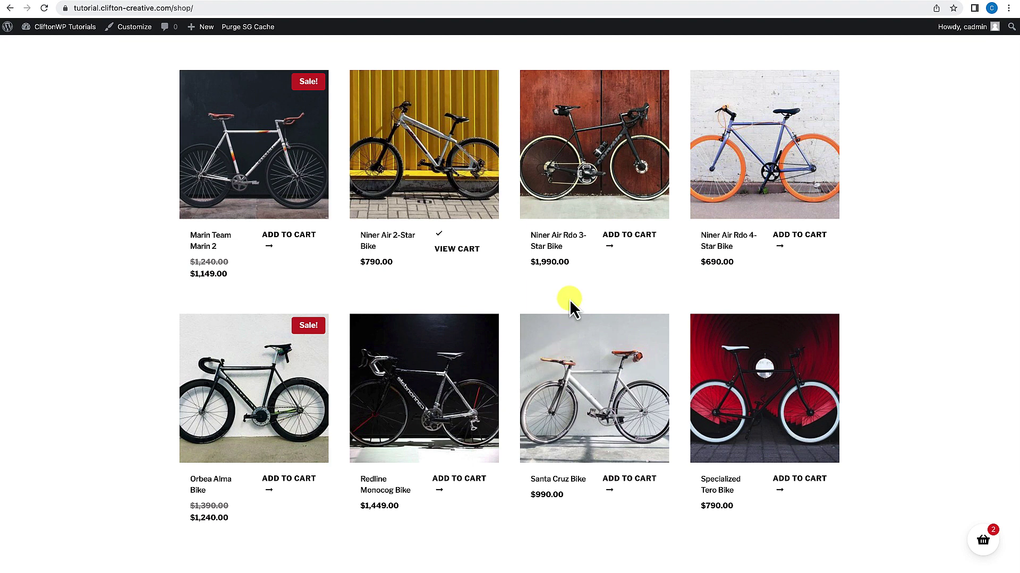
pyautogui.click(555, 4)
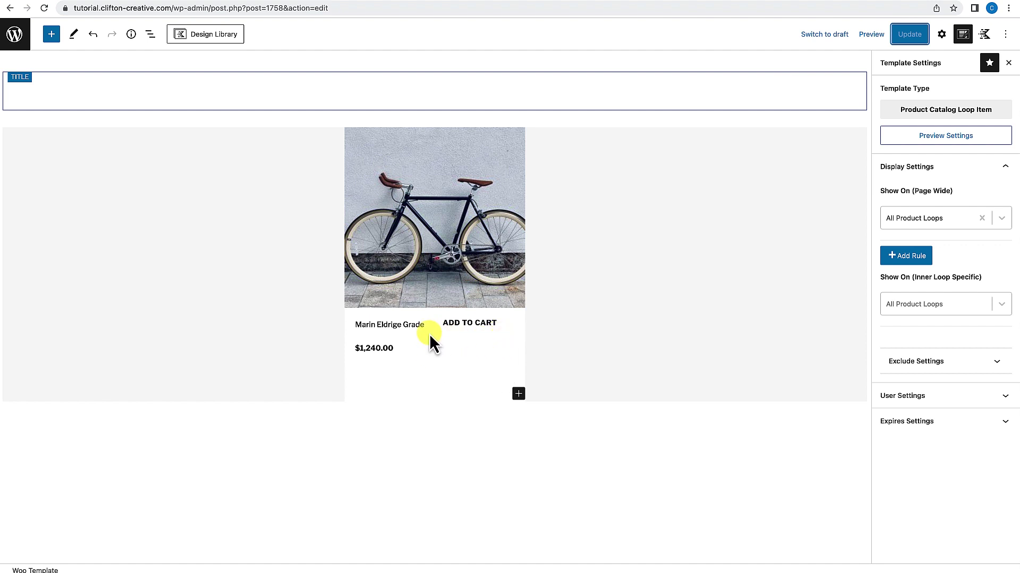
pyautogui.click(635, 3)
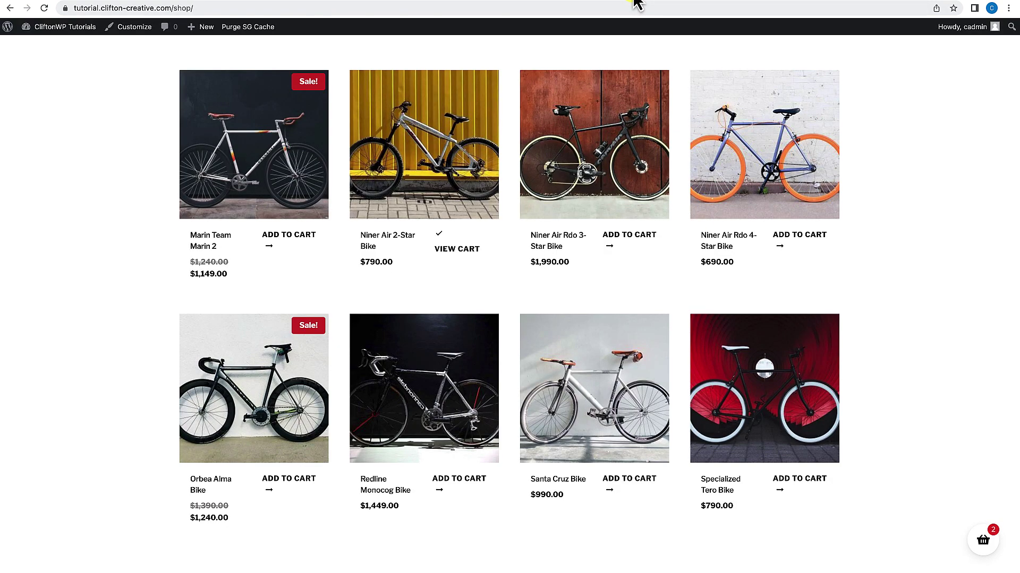
# Examine the Related Products cards on the Ibis Exie Xt 2022 Bike page, and return to the Shop page.
pyautogui.scroll(7, 377, 260)
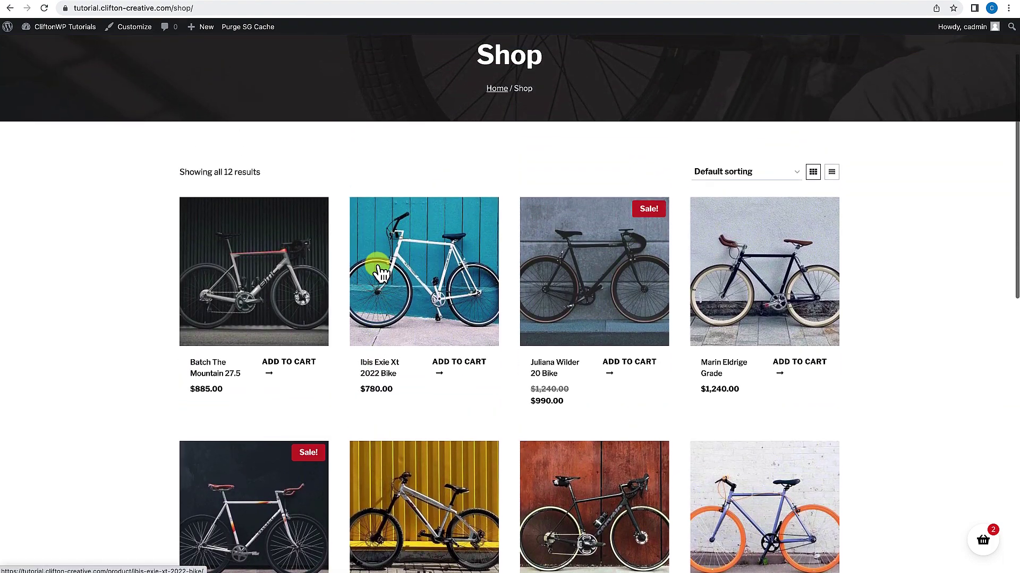
pyautogui.click(419, 256)
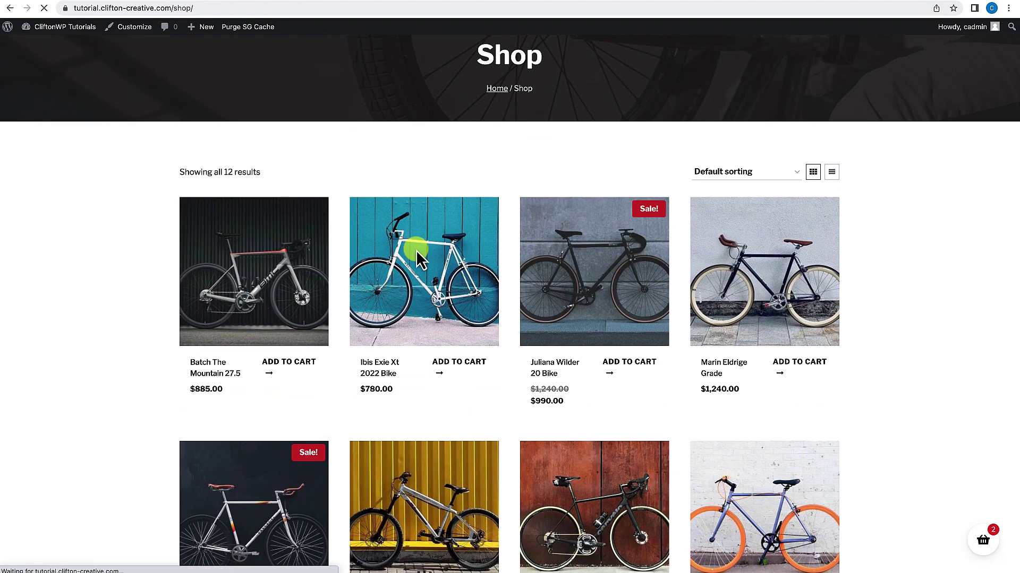
pyautogui.scroll(-10, 415, 250)
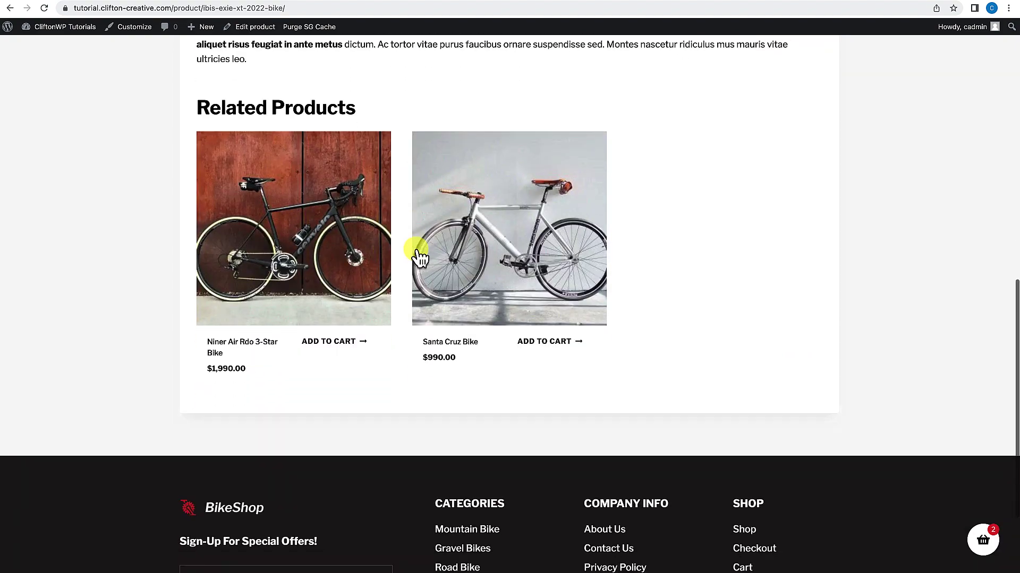
pyautogui.scroll(15, 416, 250)
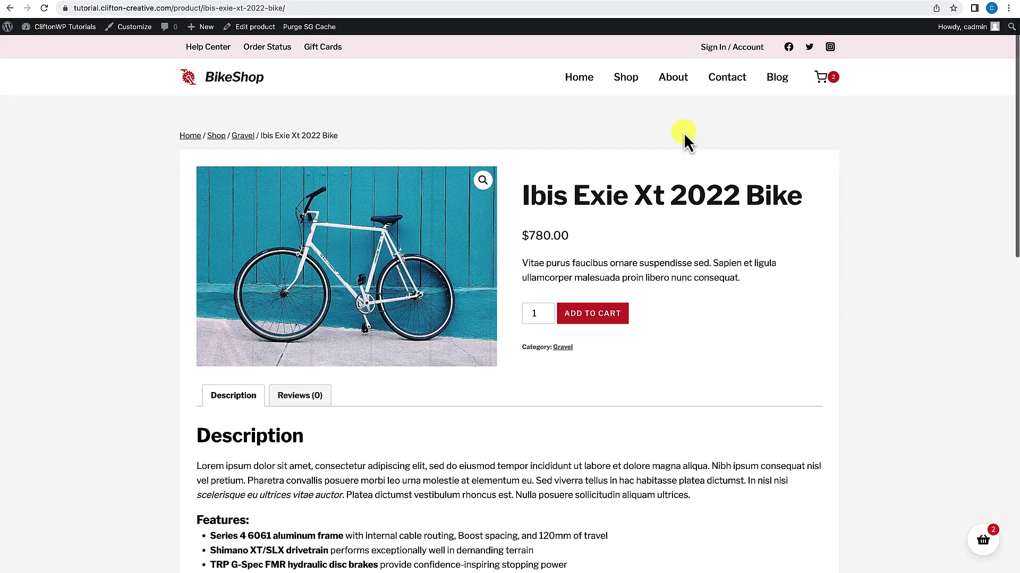
pyautogui.click(630, 81)
pyautogui.scroll(-1, 513, 292)
pyautogui.scroll(-2, 513, 292)
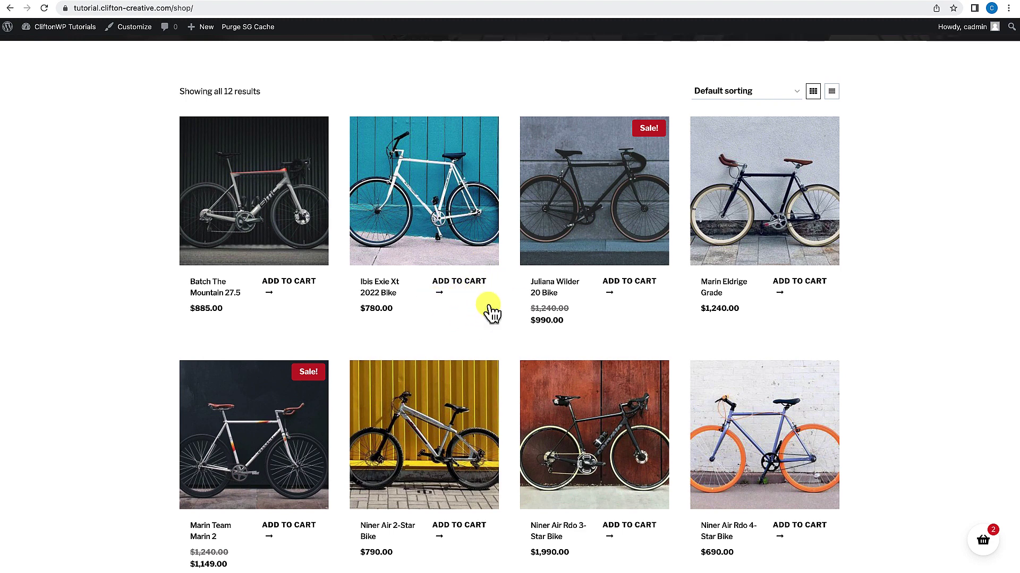
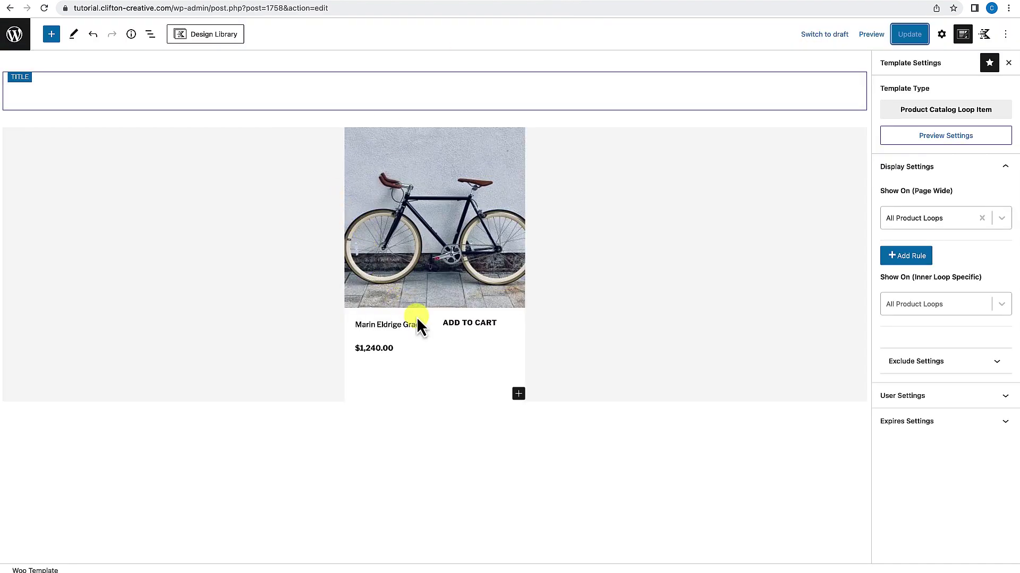
# Insert an Info Box block below the Add to cart block in the template row's second column.
pyautogui.click(490, 341)
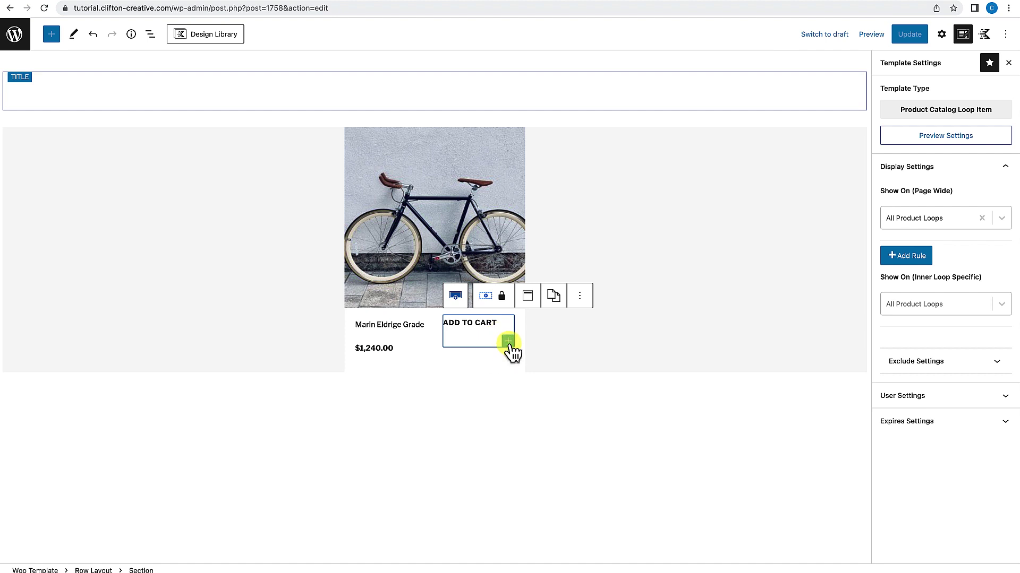
pyautogui.click(508, 341)
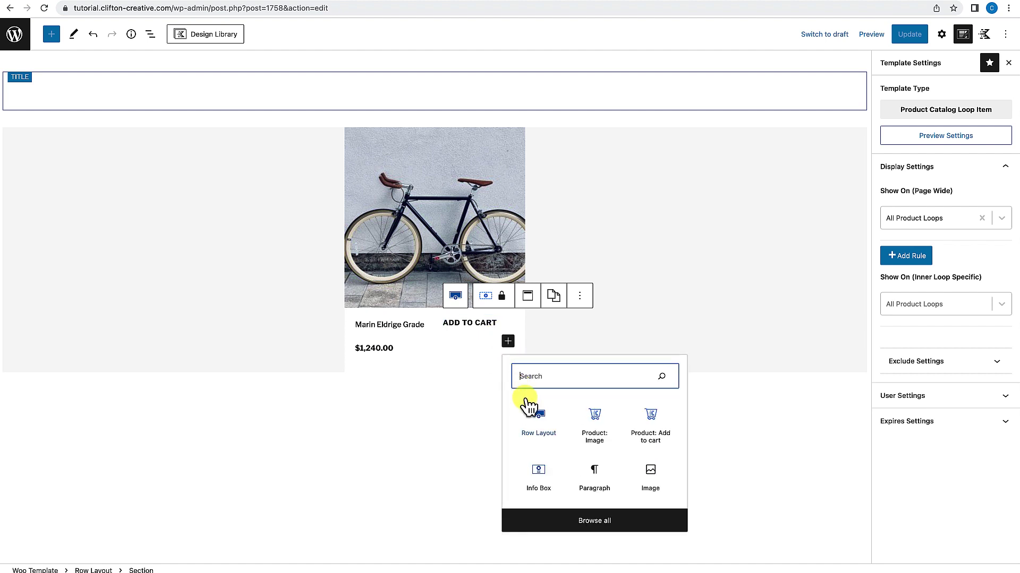
pyautogui.click(539, 472)
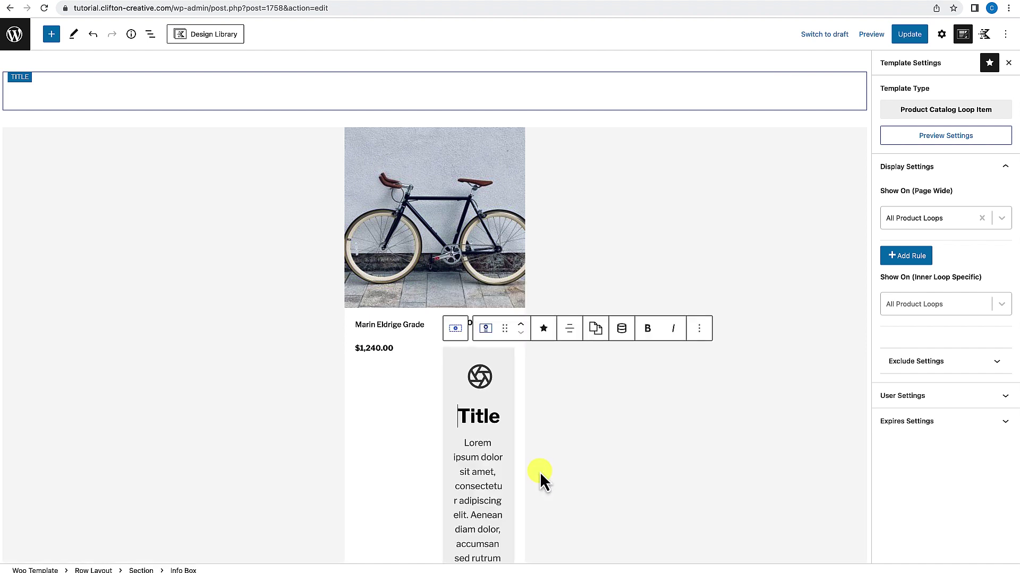
pyautogui.scroll(-2, 539, 472)
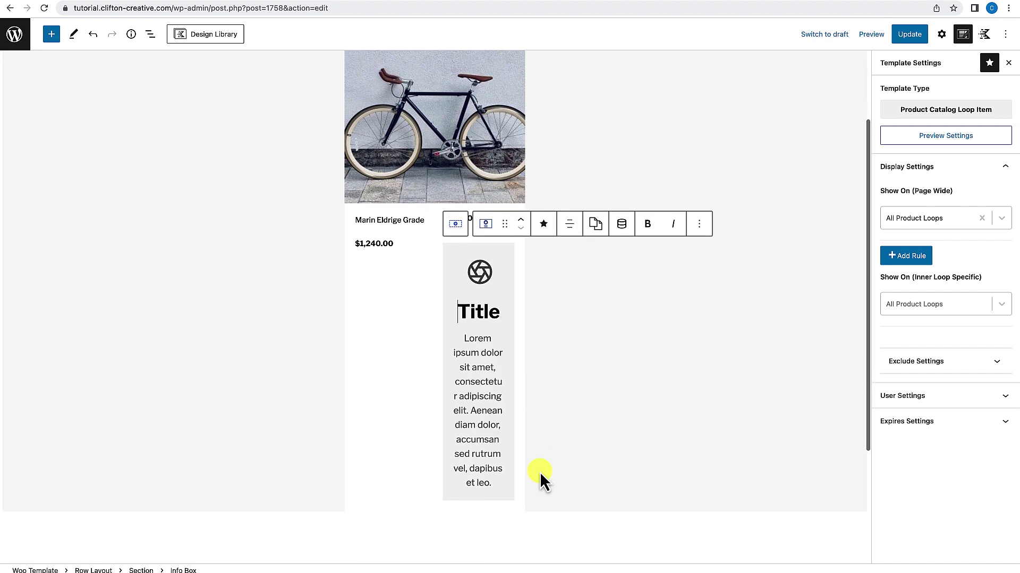
pyautogui.scroll(2, 539, 473)
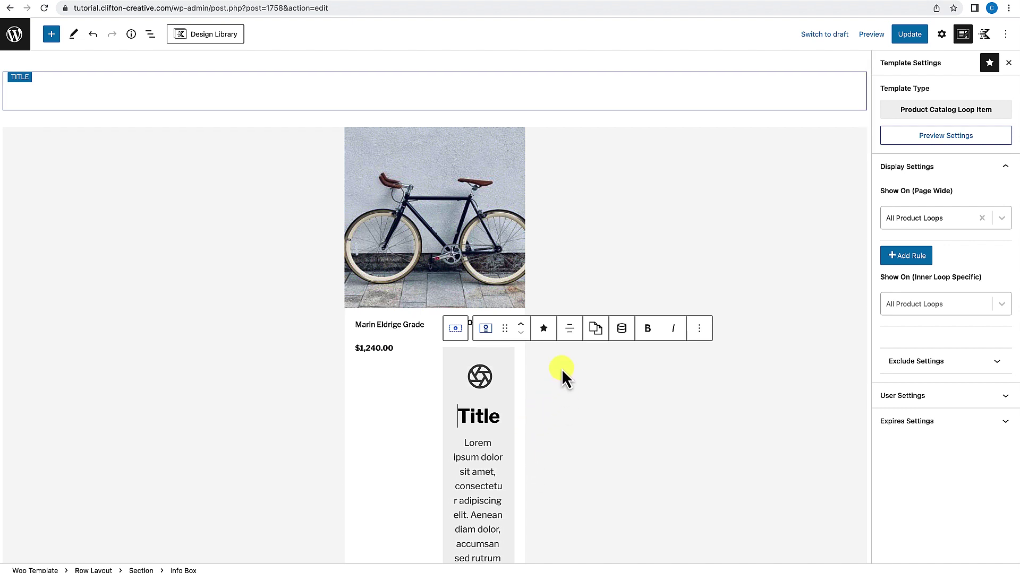
# Set the Info Box container's top and bottom padding to 0 px each.
pyautogui.click(510, 356)
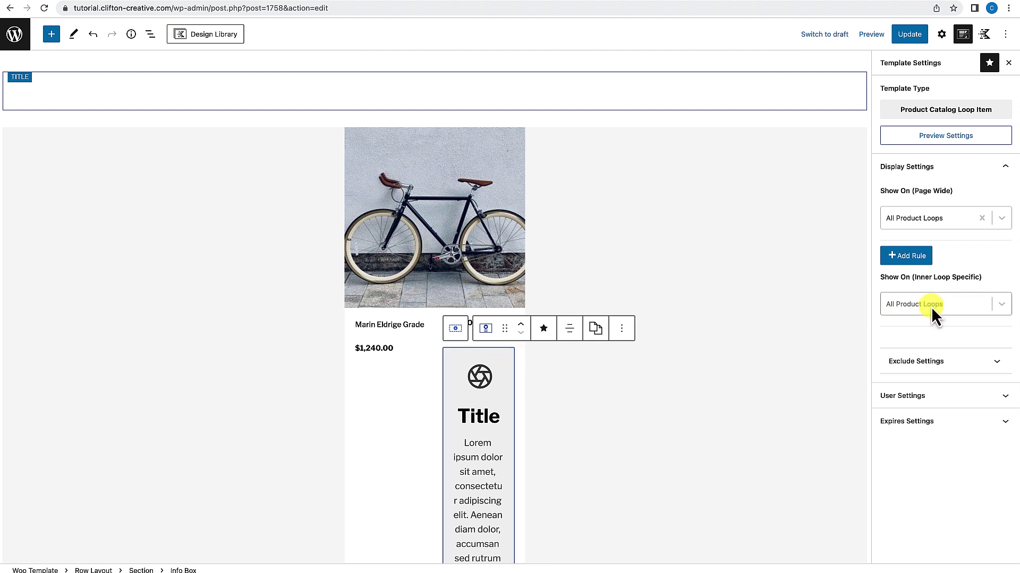
pyautogui.click(942, 36)
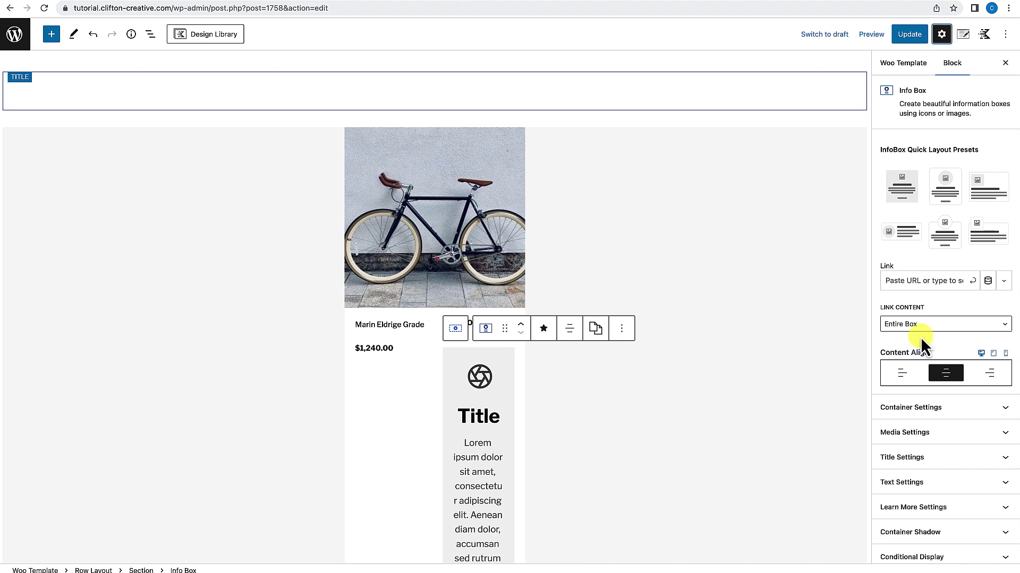
pyautogui.scroll(-1, 920, 336)
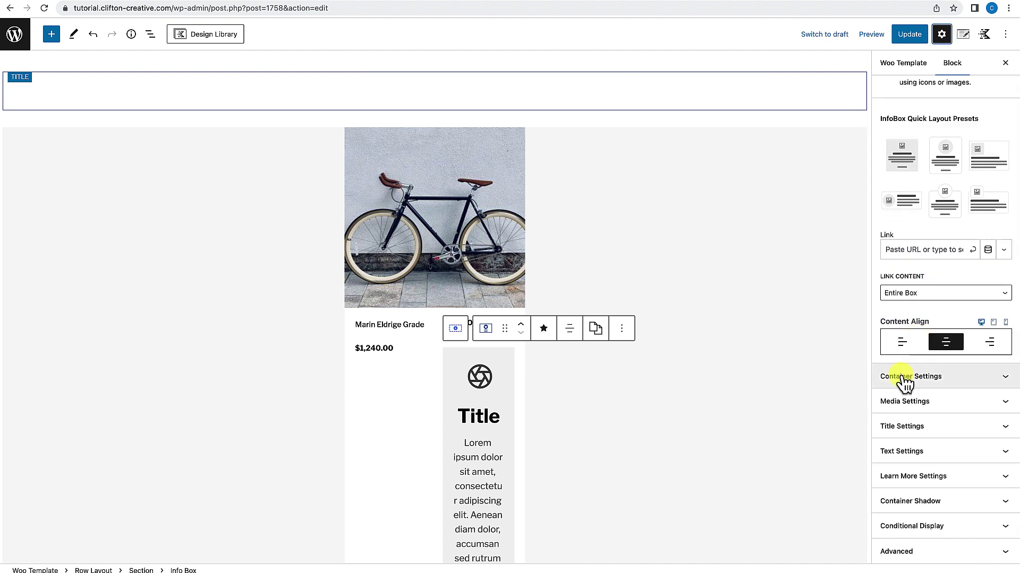
pyautogui.click(924, 382)
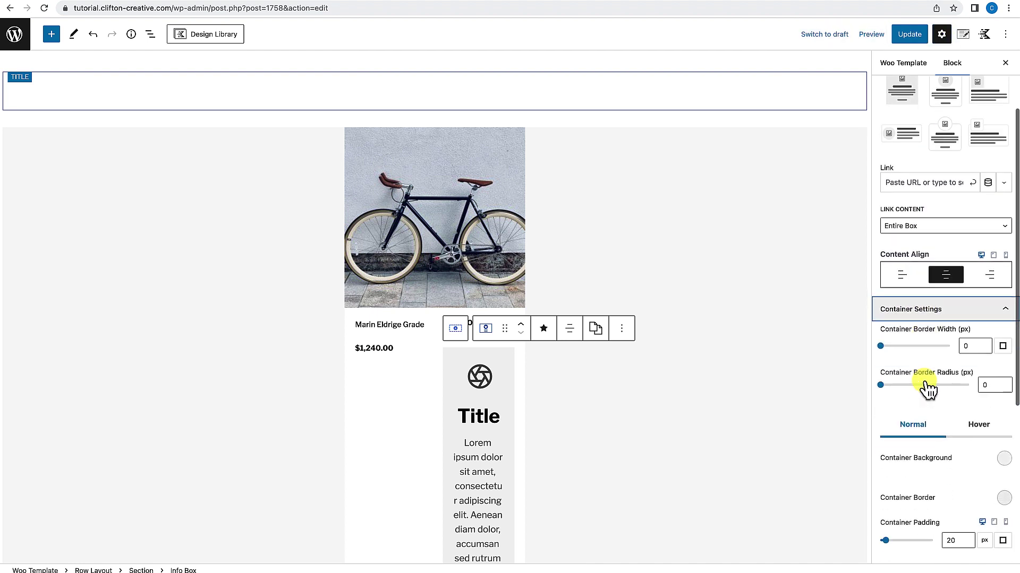
pyautogui.scroll(-3, 920, 410)
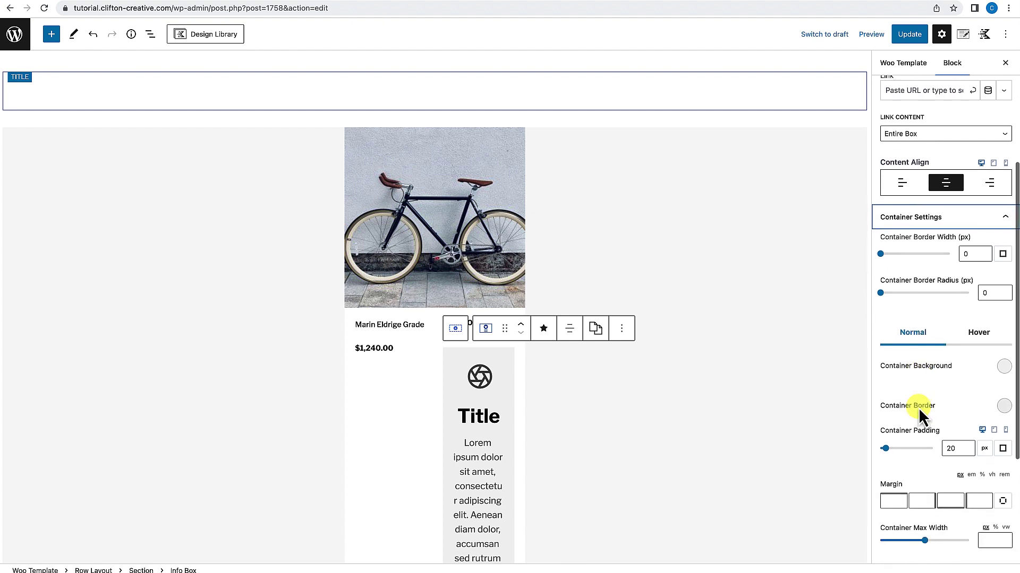
pyautogui.click(954, 436)
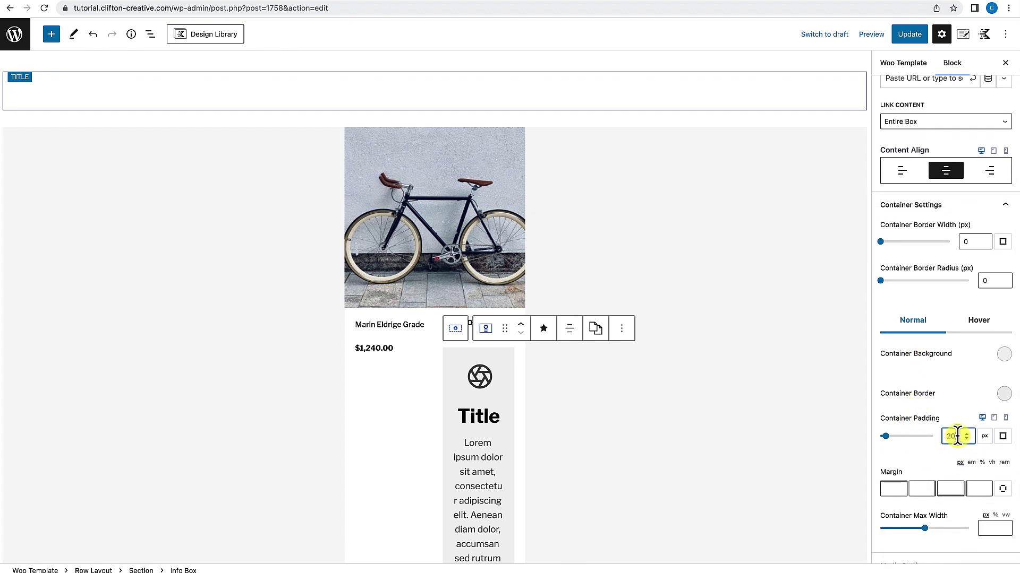
pyautogui.click(1002, 436)
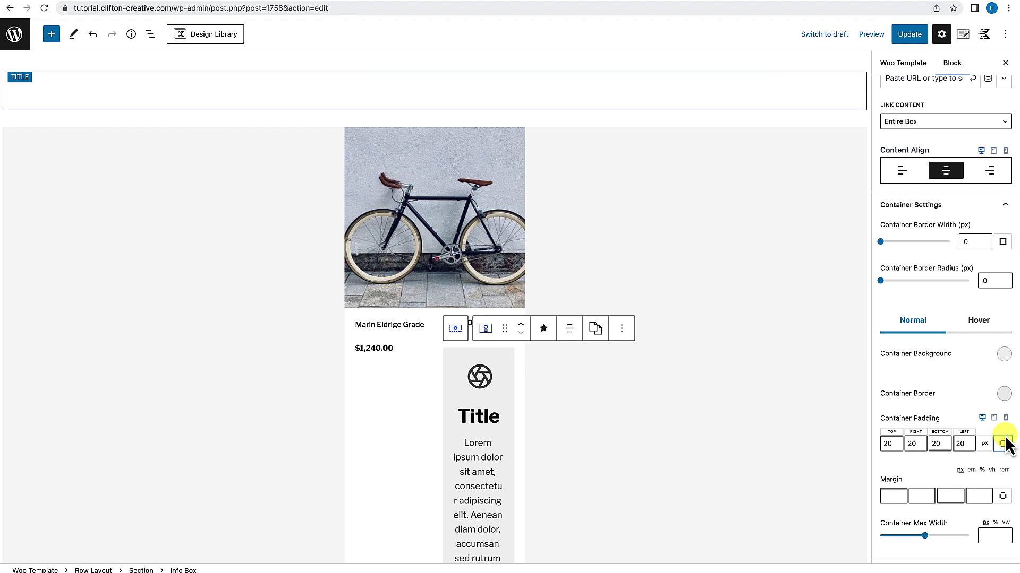
pyautogui.click(883, 445)
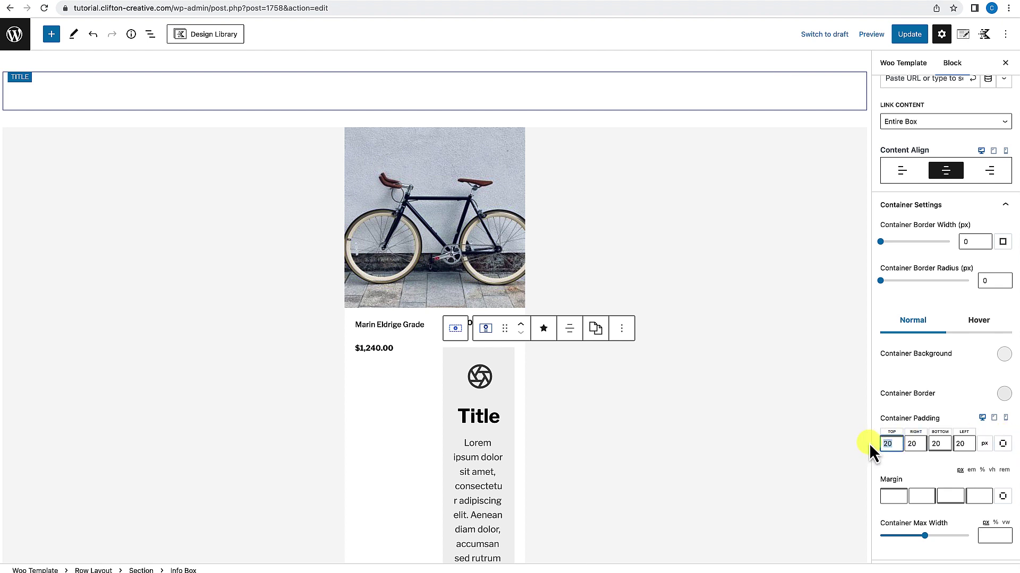
pyautogui.write('0')
pyautogui.click(935, 444)
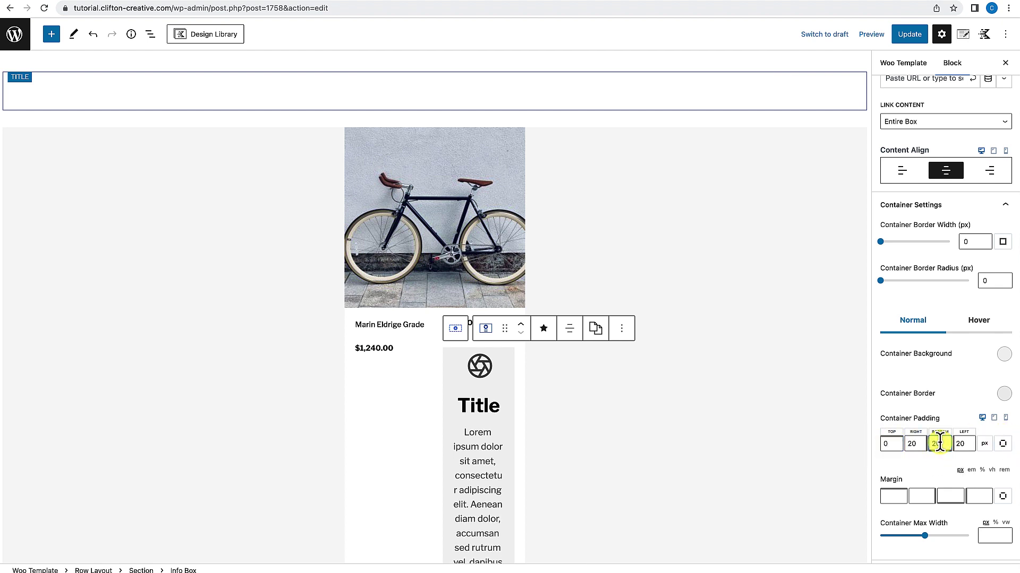
pyautogui.write('0')
# Open the Info Box block's media settings.
pyautogui.scroll(-5, 925, 461)
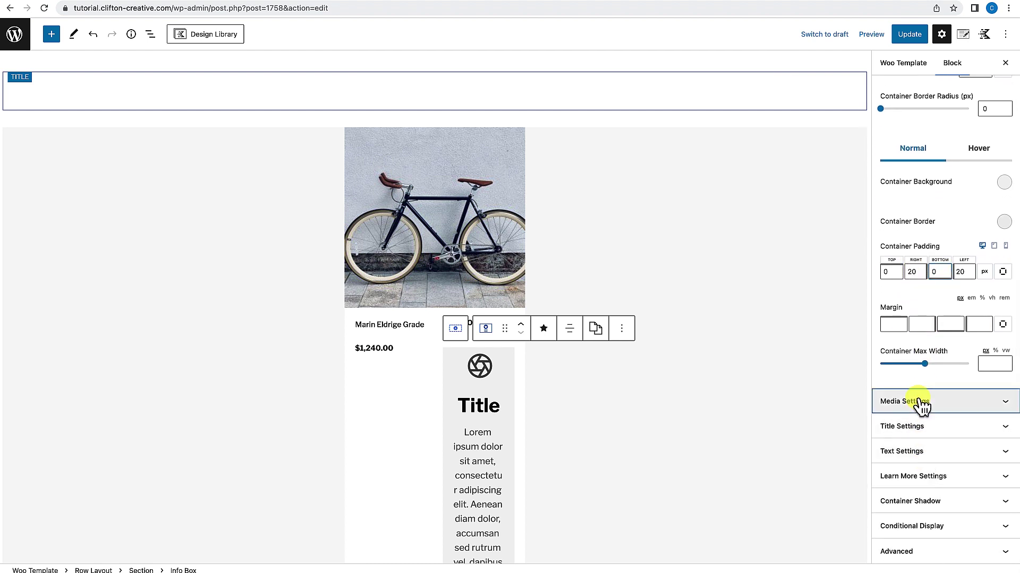
pyautogui.click(921, 407)
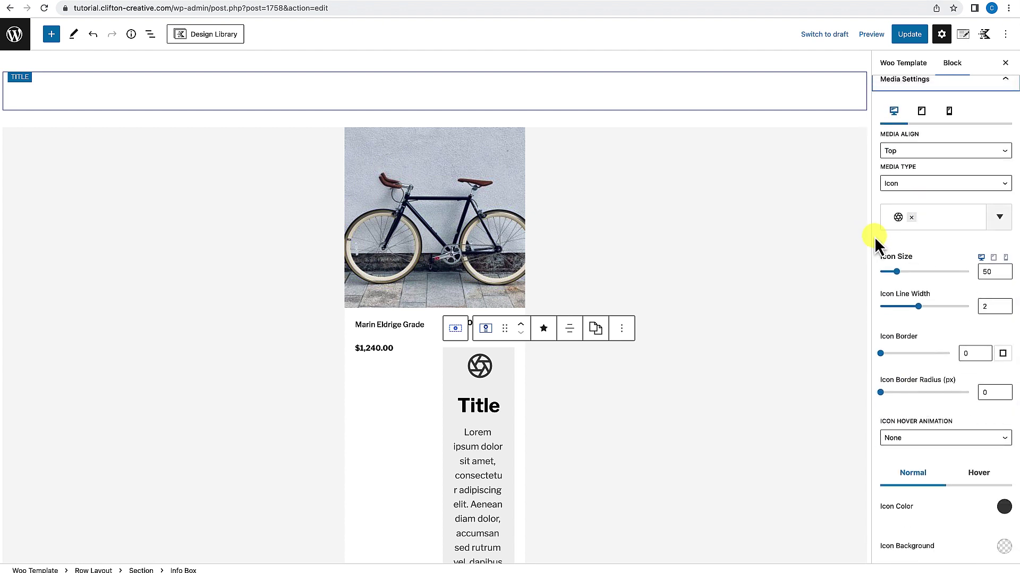
# Replace the info box's icon with the bicycle icon, searching the icon picker for "bicy".
pyautogui.click(912, 216)
pyautogui.click(916, 226)
pyautogui.write('bike')
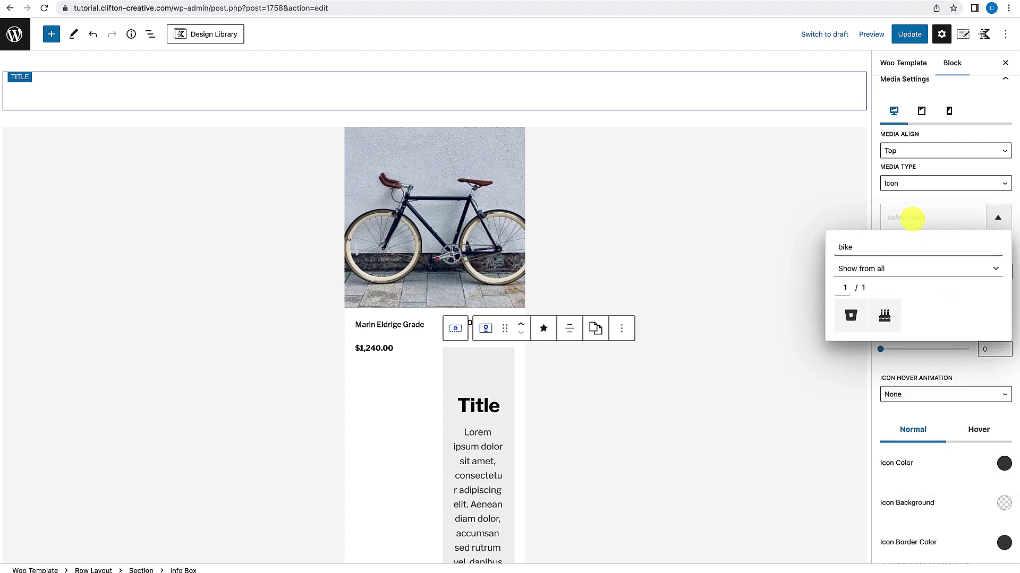
pyautogui.press('BackSpace')
pyautogui.press('BackSpace')
pyautogui.write('cy')
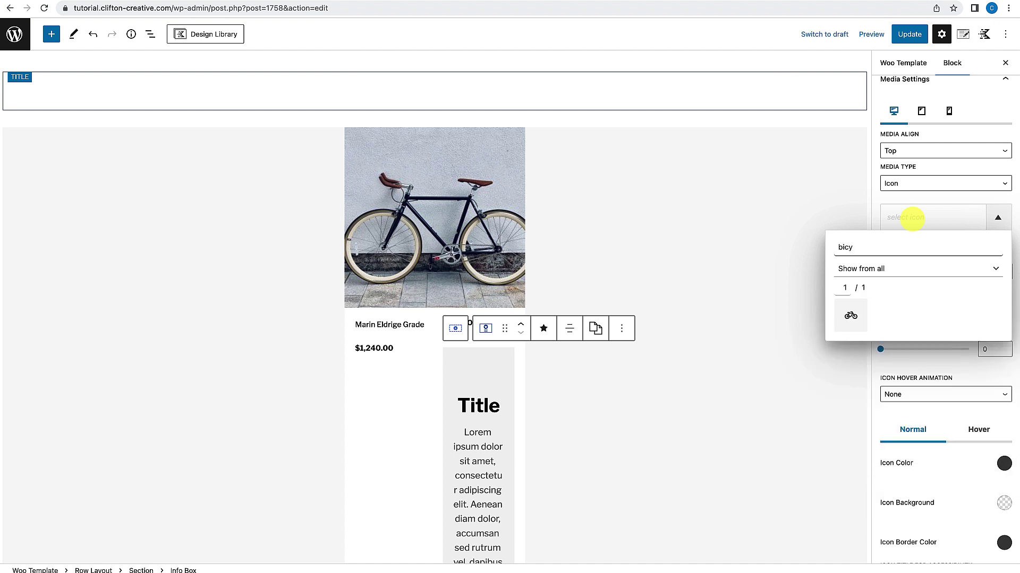
pyautogui.click(851, 314)
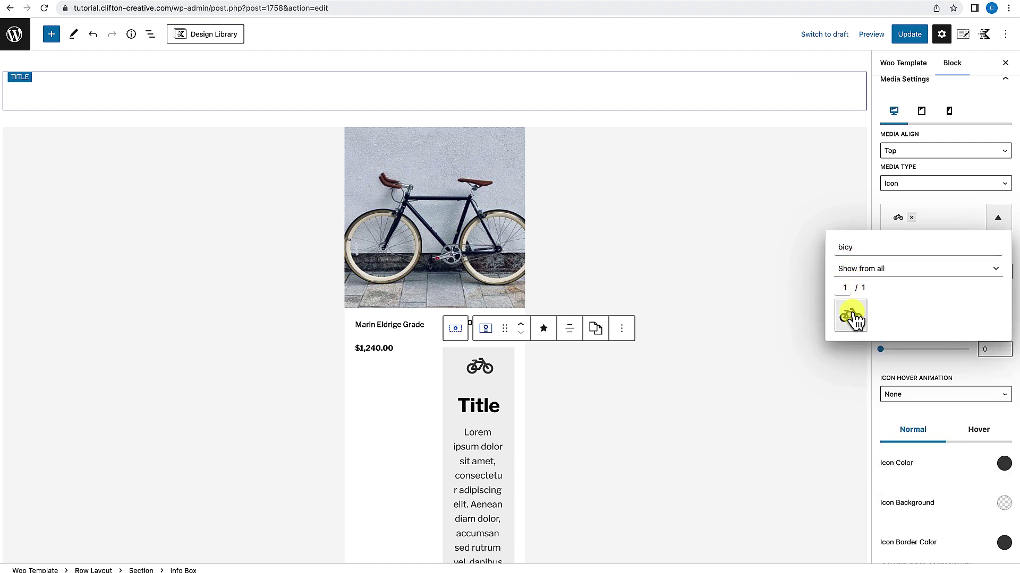
pyautogui.click(878, 198)
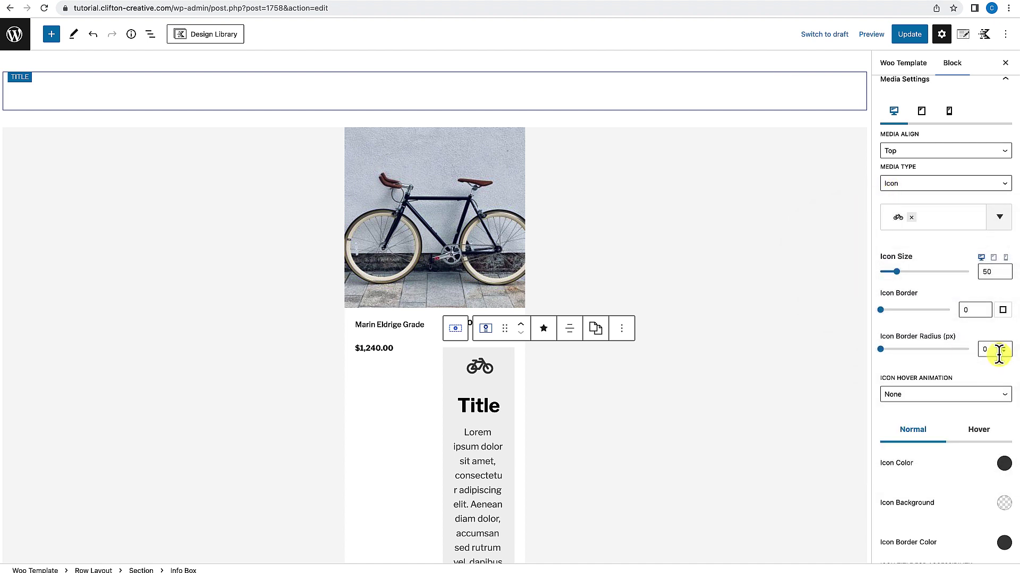
# Set the info box's icon size to 20.
pyautogui.moveTo(986, 270); pyautogui.dragTo(972, 273)
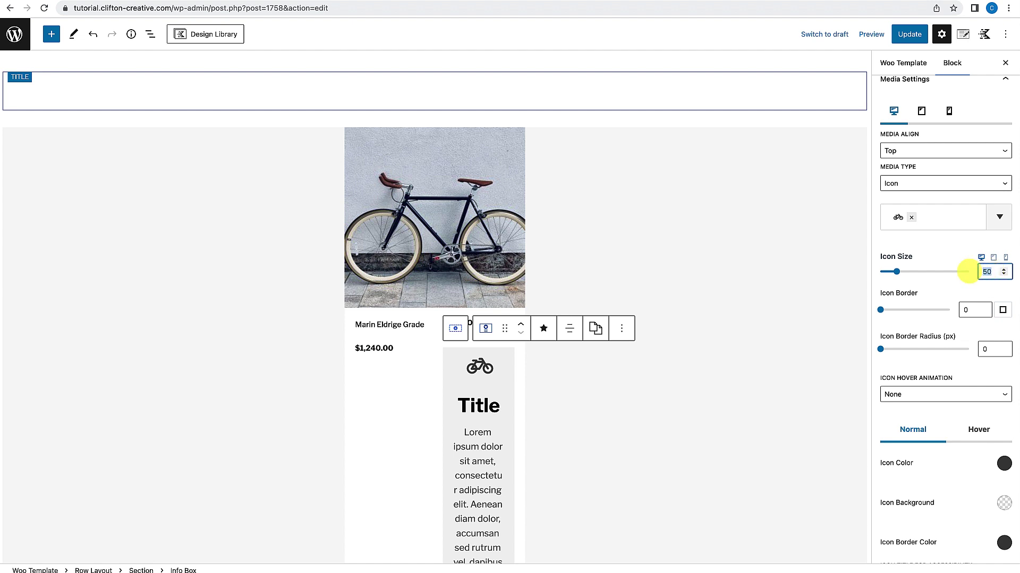
pyautogui.write('18')
pyautogui.press('BackSpace')
pyautogui.press('BackSpace')
pyautogui.write('2')
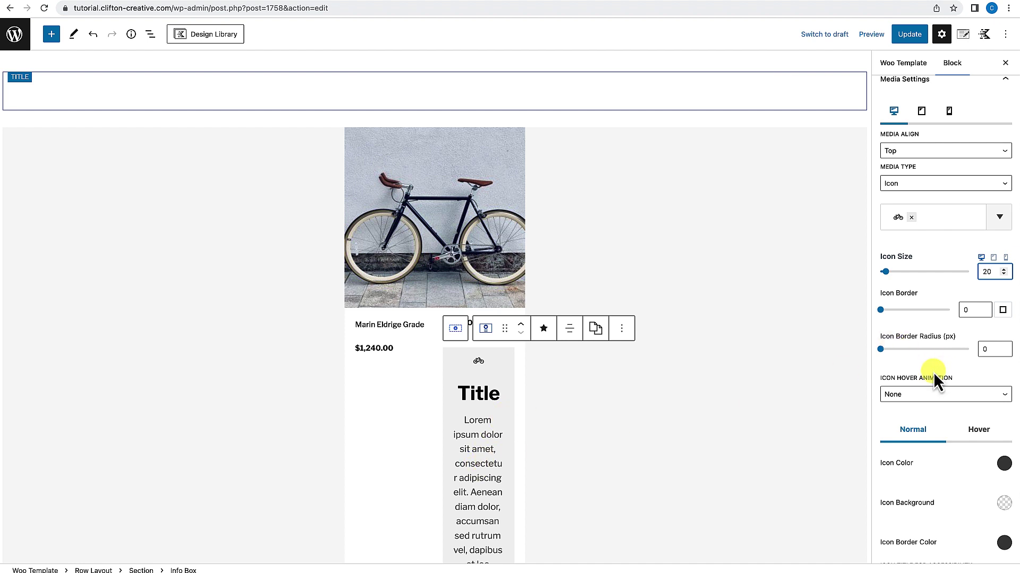
# Turn off the info box's body text so only the icon and title are displayed.
pyautogui.scroll(-5, 934, 375)
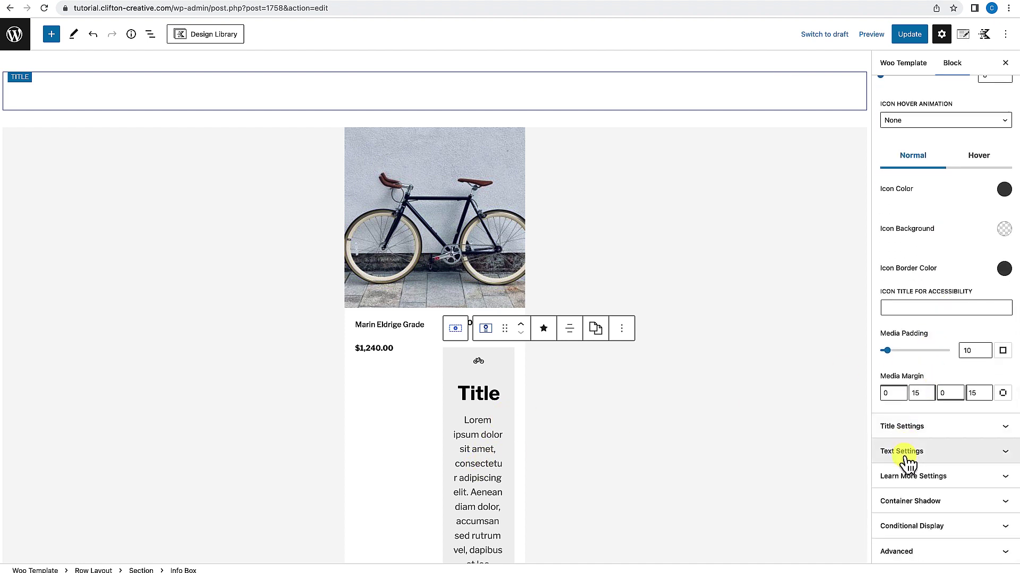
pyautogui.click(906, 454)
pyautogui.click(890, 161)
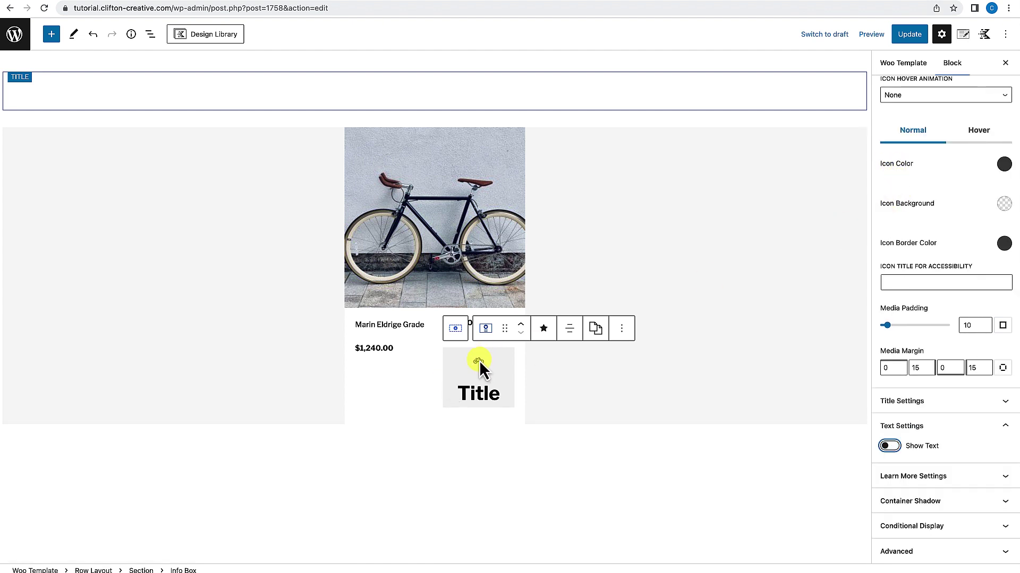
# Replace the info box's title text with "Details".
pyautogui.doubleClick(469, 391)
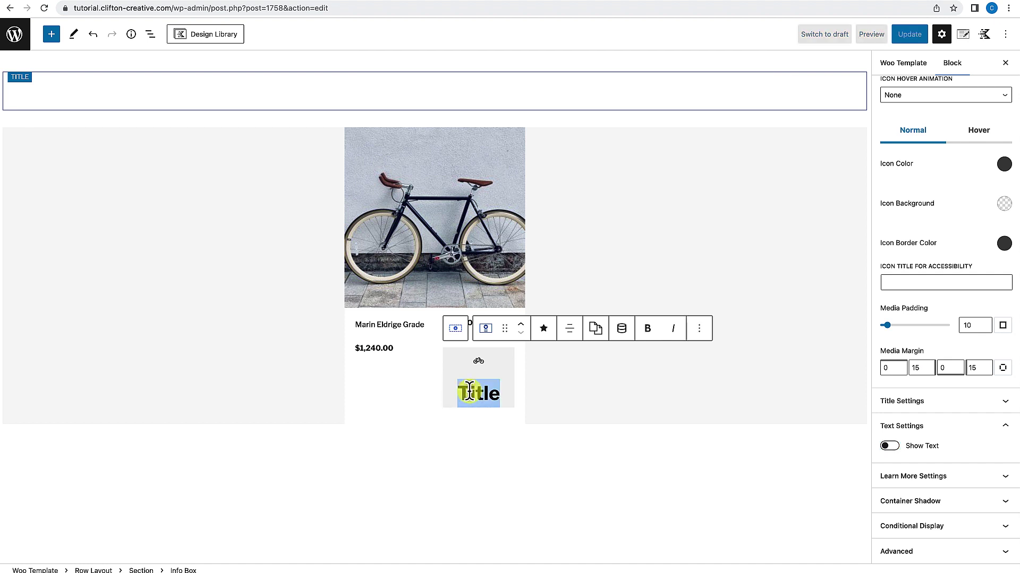
pyautogui.write('Details')
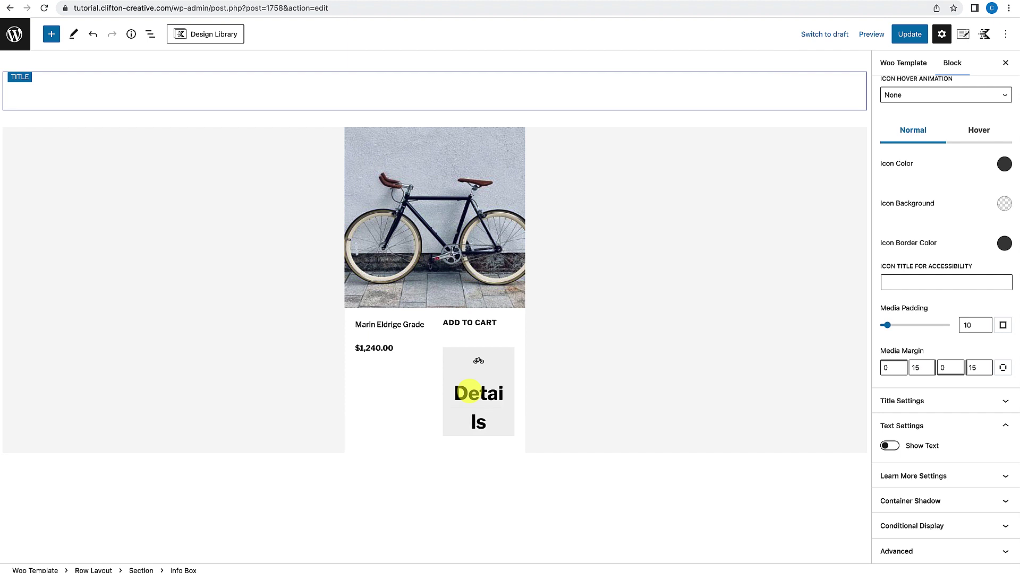
pyautogui.press('BackSpace')
pyautogui.press('BackSpace')
pyautogui.write('ls')
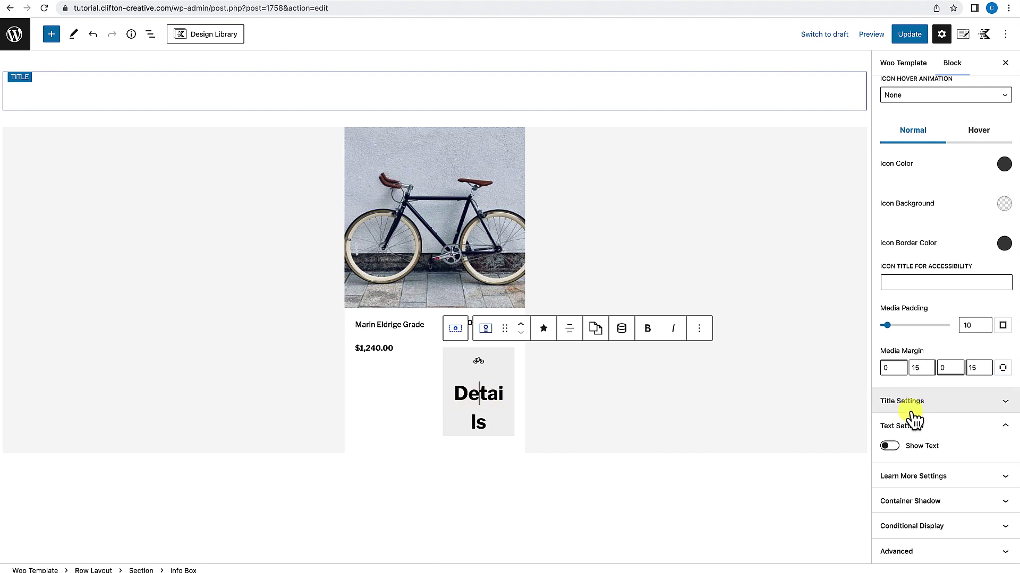
# Set the info box title's font size to 14 px and its line height to 24 px.
pyautogui.click(944, 408)
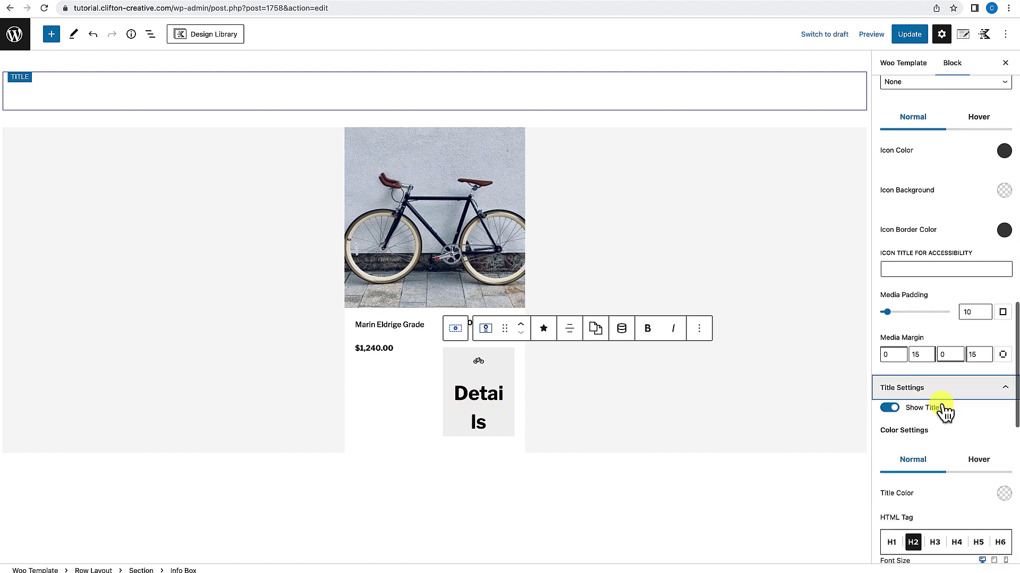
pyautogui.click(975, 283)
pyautogui.write('14')
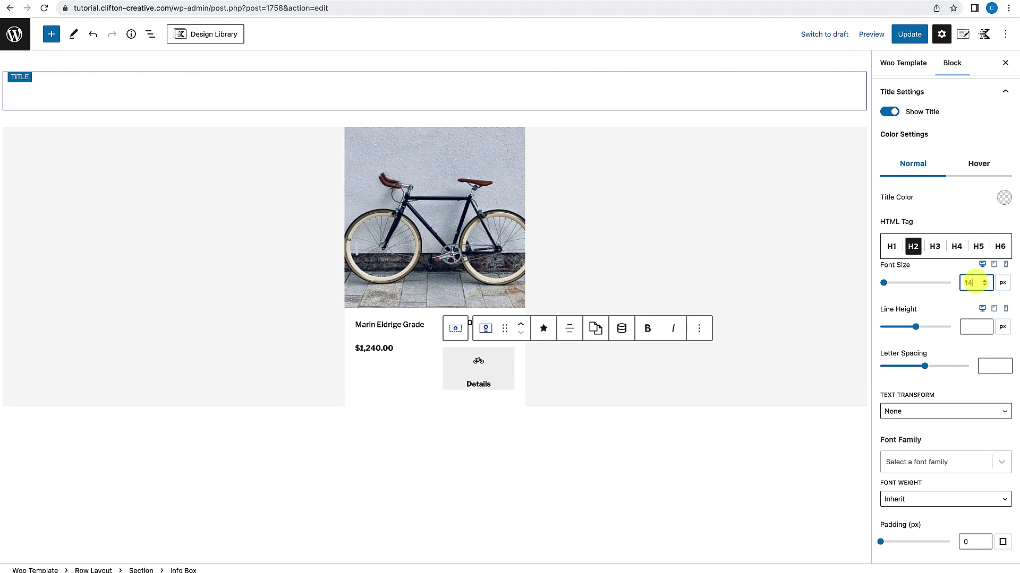
pyautogui.click(967, 327)
pyautogui.write('24')
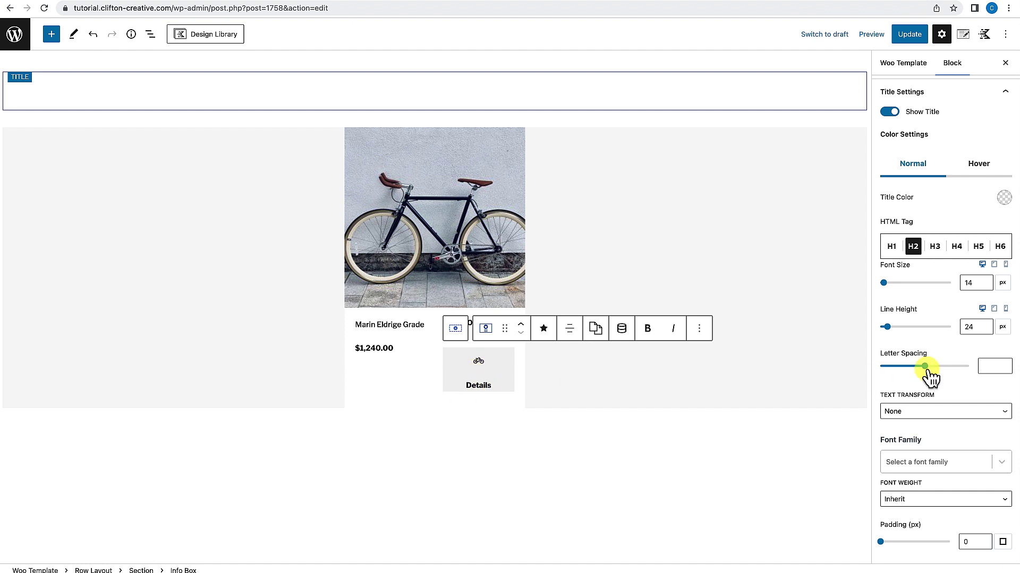
# Change the info box's media alignment to Left so the icon sits beside the title.
pyautogui.scroll(10, 930, 377)
pyautogui.scroll(2, 926, 368)
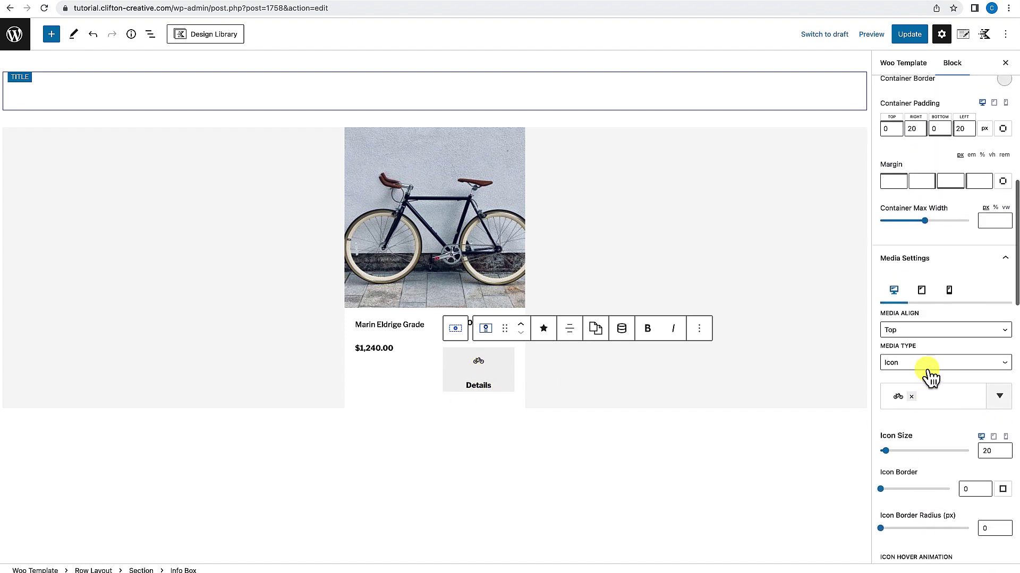
pyautogui.click(914, 334)
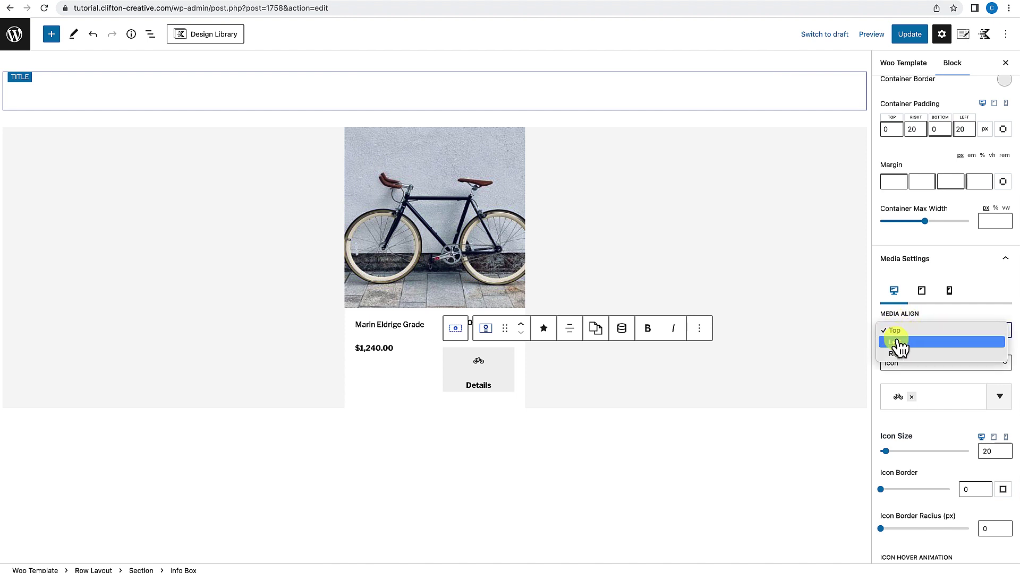
pyautogui.click(897, 343)
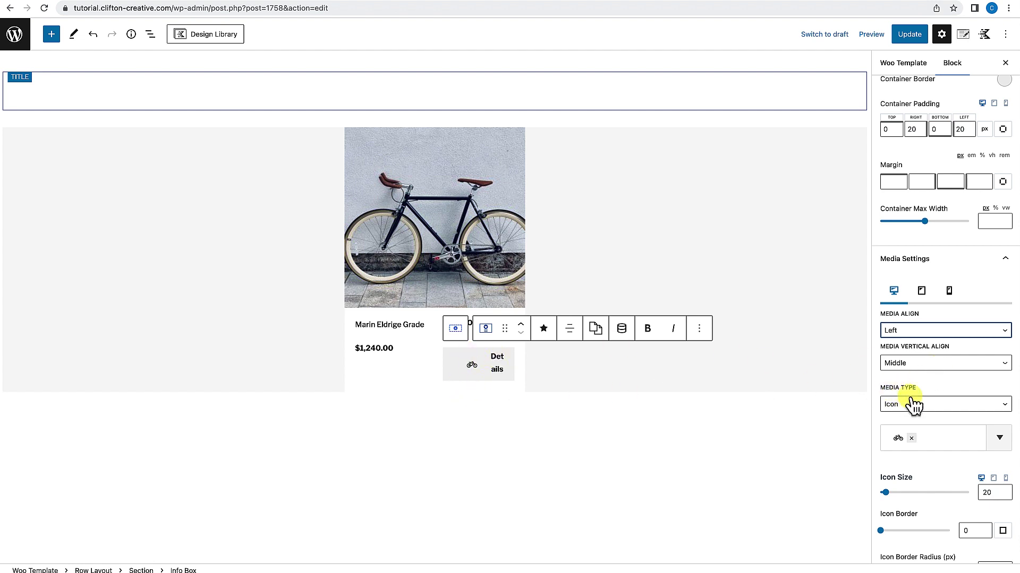
# Set the info box icon's media padding to 0.
pyautogui.scroll(-1, 907, 420)
pyautogui.scroll(-4, 906, 419)
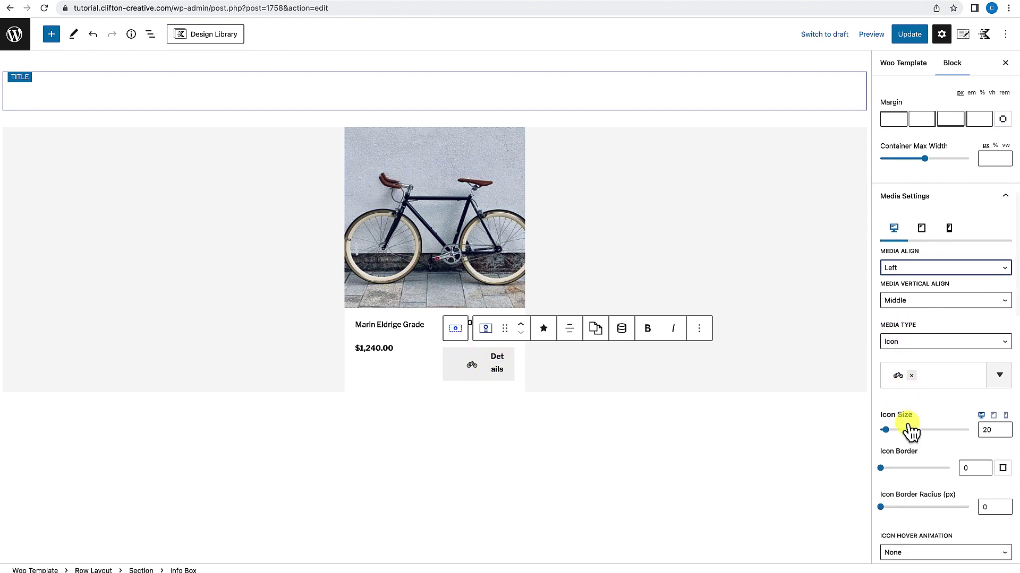
pyautogui.scroll(-7, 907, 429)
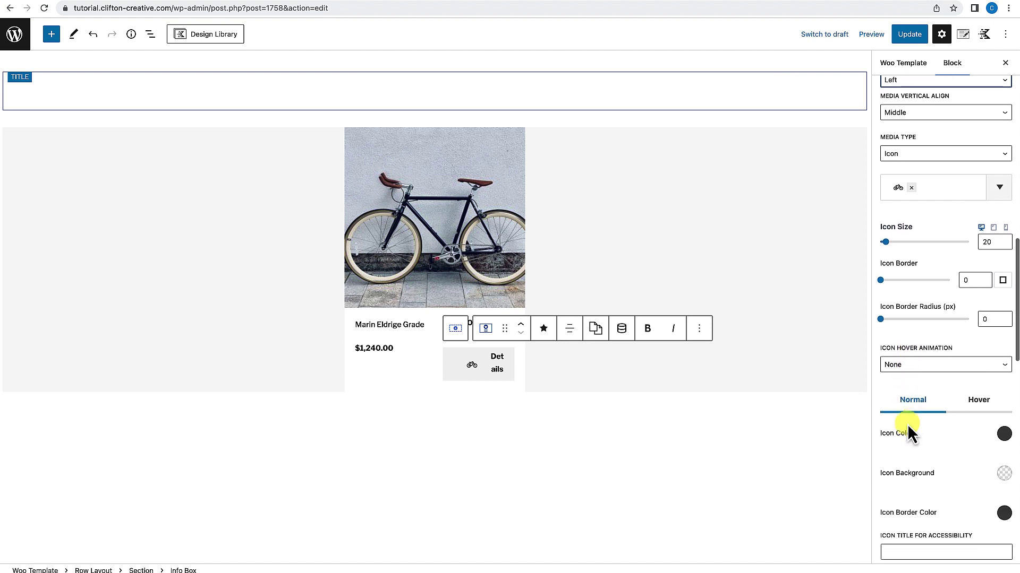
pyautogui.scroll(-3, 908, 427)
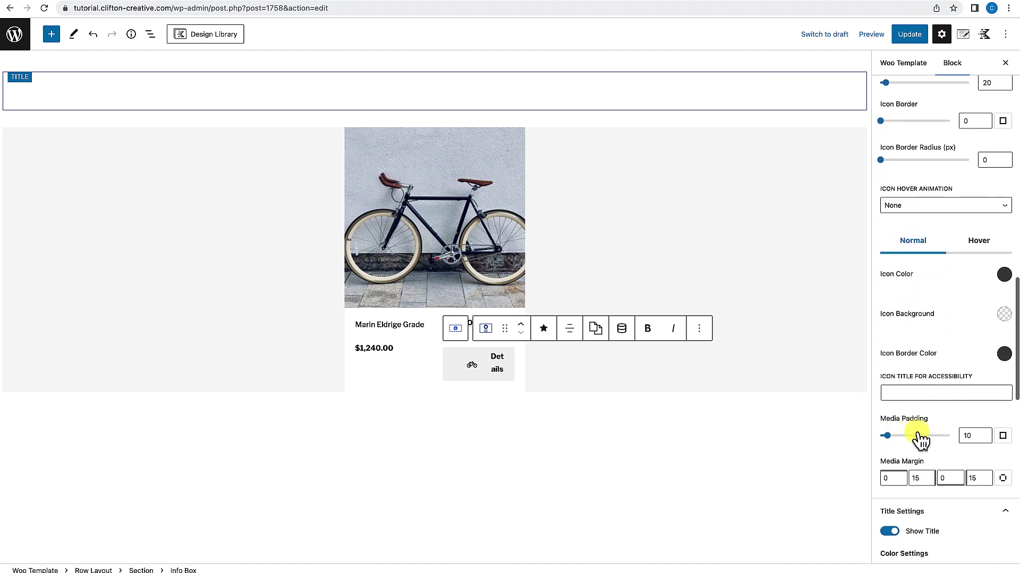
pyautogui.click(963, 436)
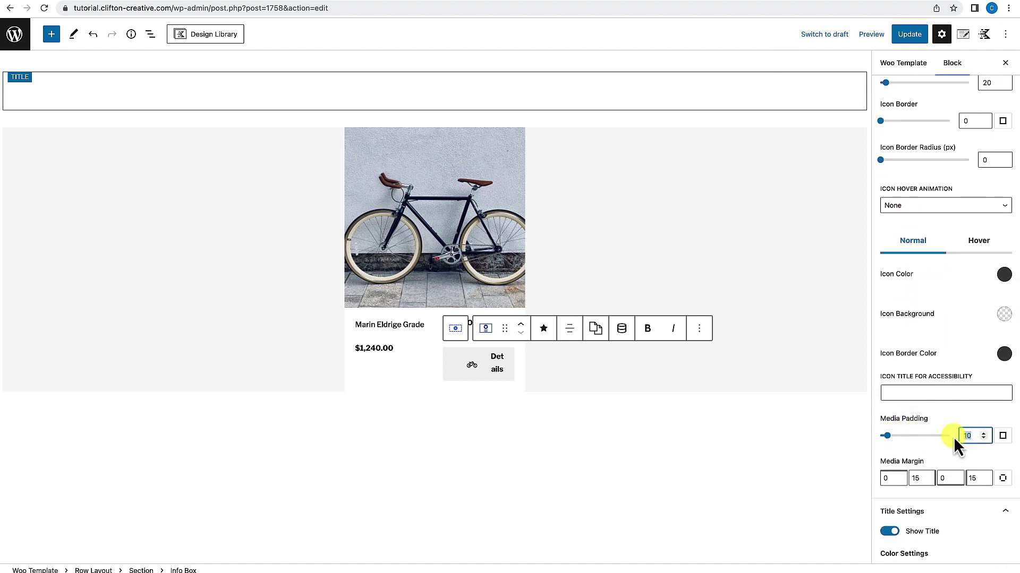
pyautogui.write('0')
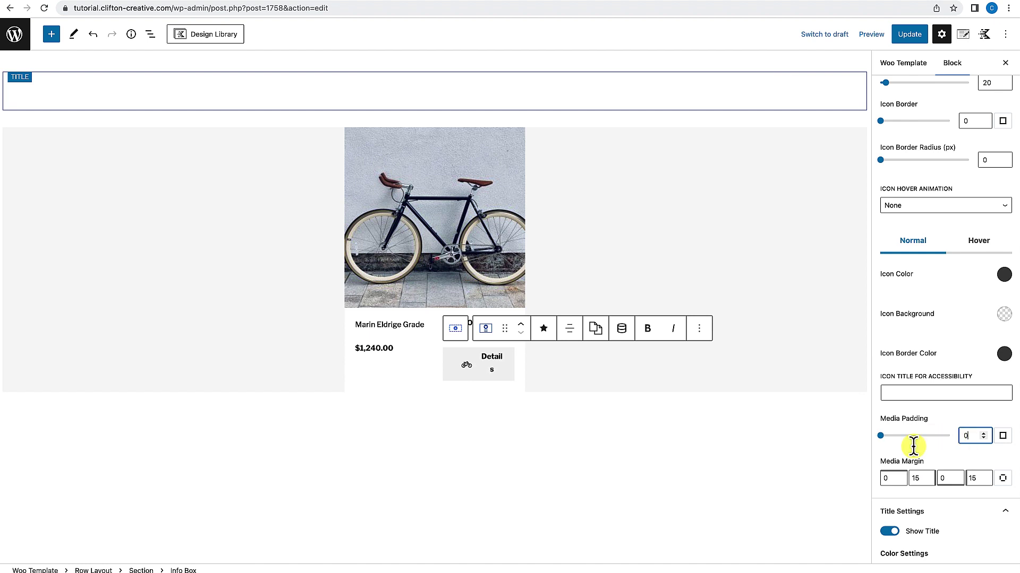
# Set the right and left media margins of the info box's icon to 0.
pyautogui.scroll(-1, 902, 478)
pyautogui.click(906, 441)
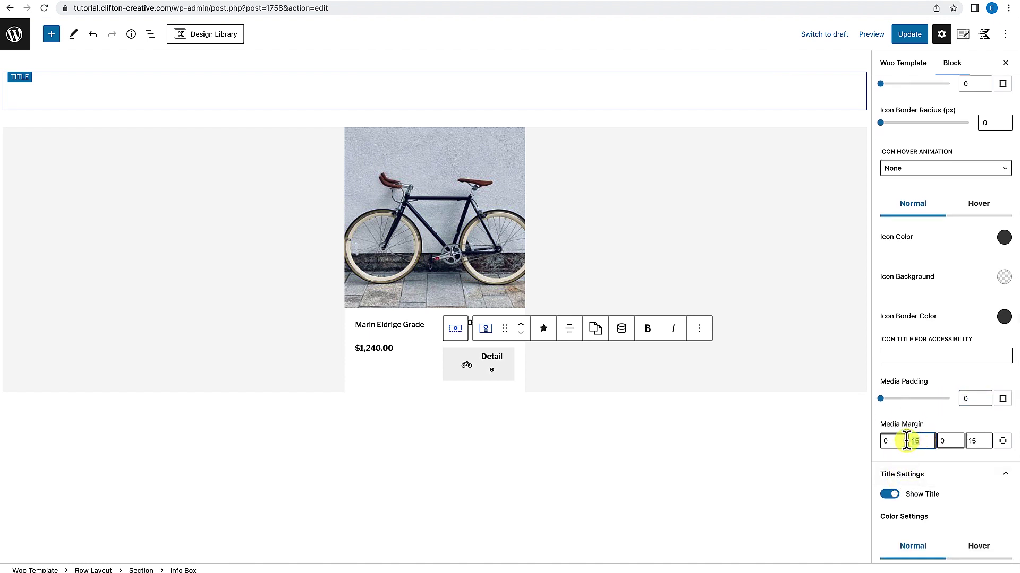
pyautogui.write('0')
pyautogui.click(976, 439)
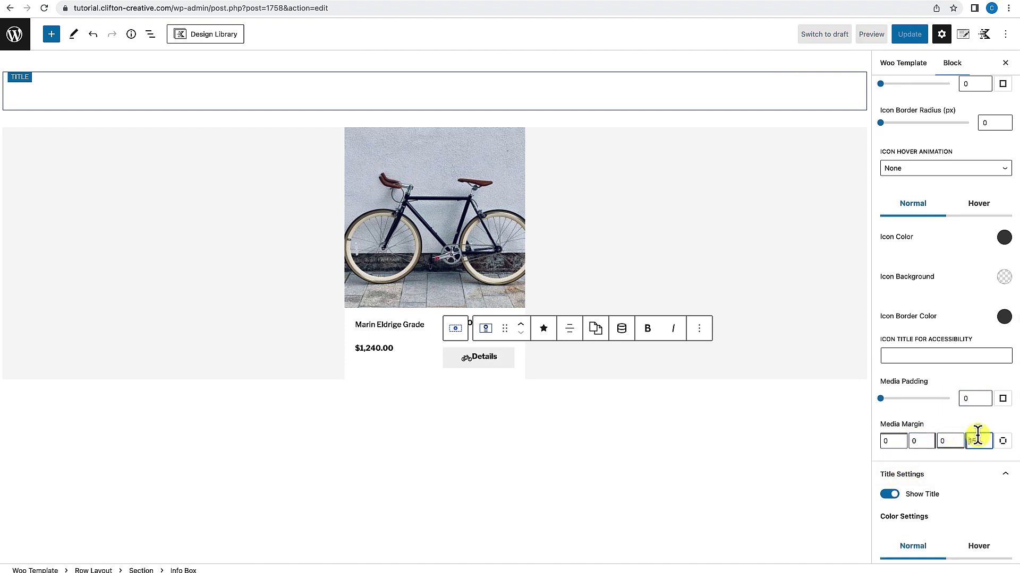
pyautogui.write('0')
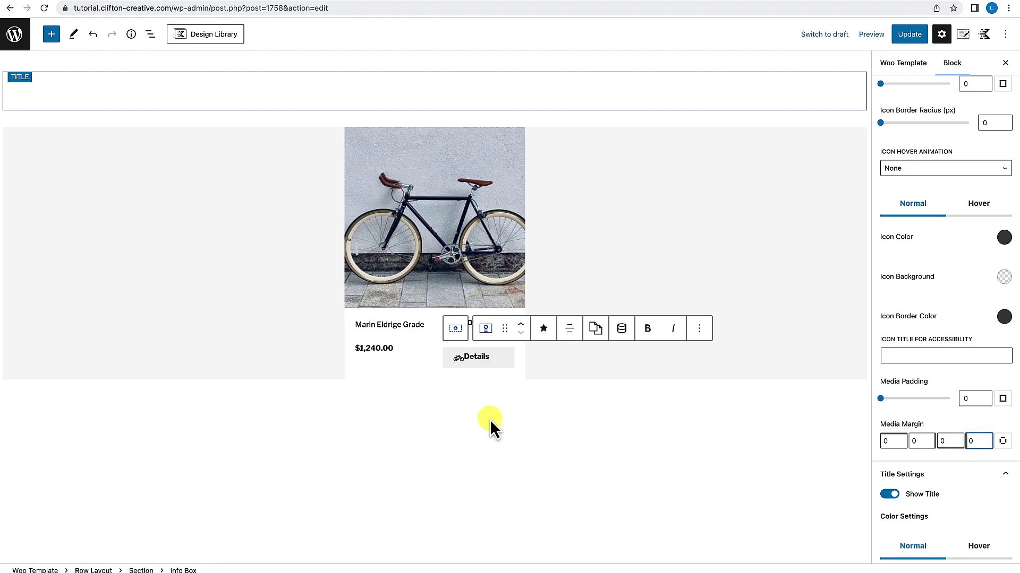
# Set the info box's right and left container padding to 0 px, keeping individual values per side.
pyautogui.click(510, 365)
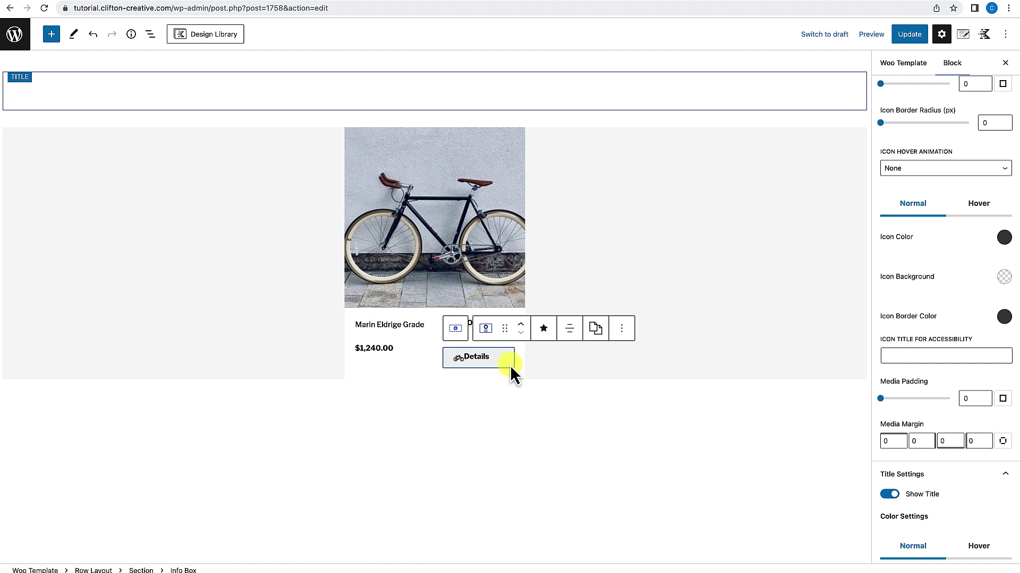
pyautogui.scroll(15, 937, 365)
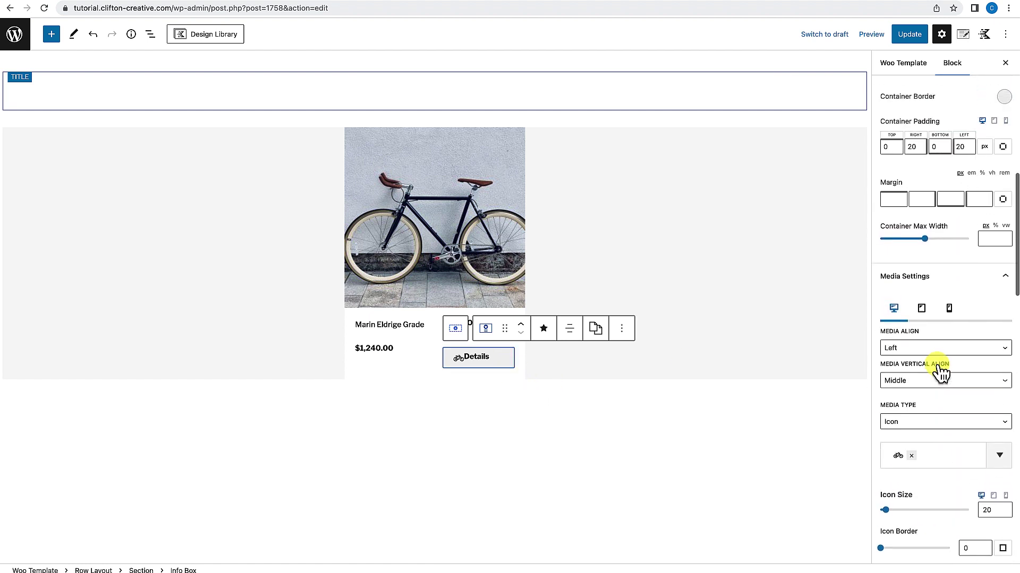
pyautogui.click(1002, 281)
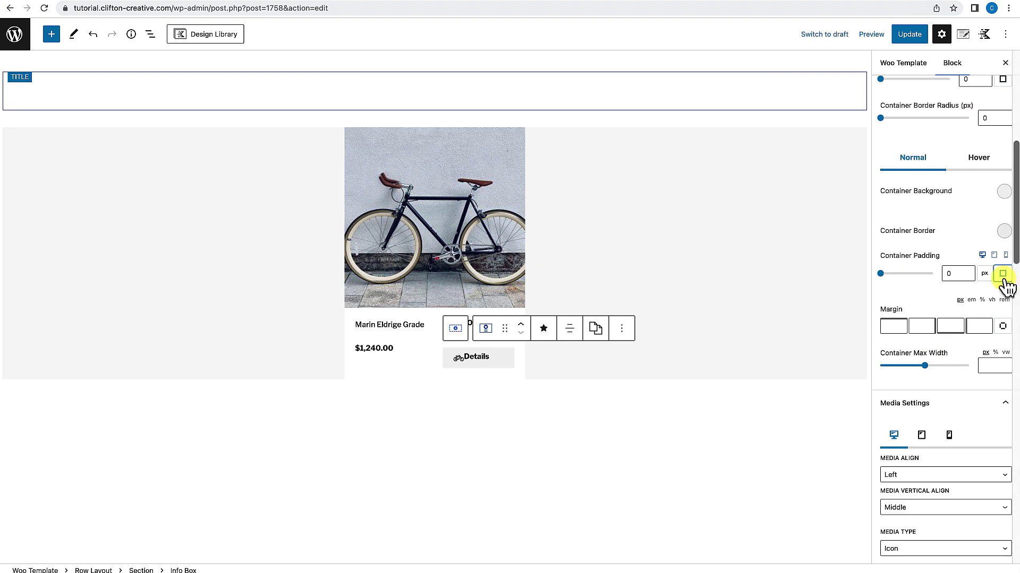
pyautogui.doubleClick(950, 274)
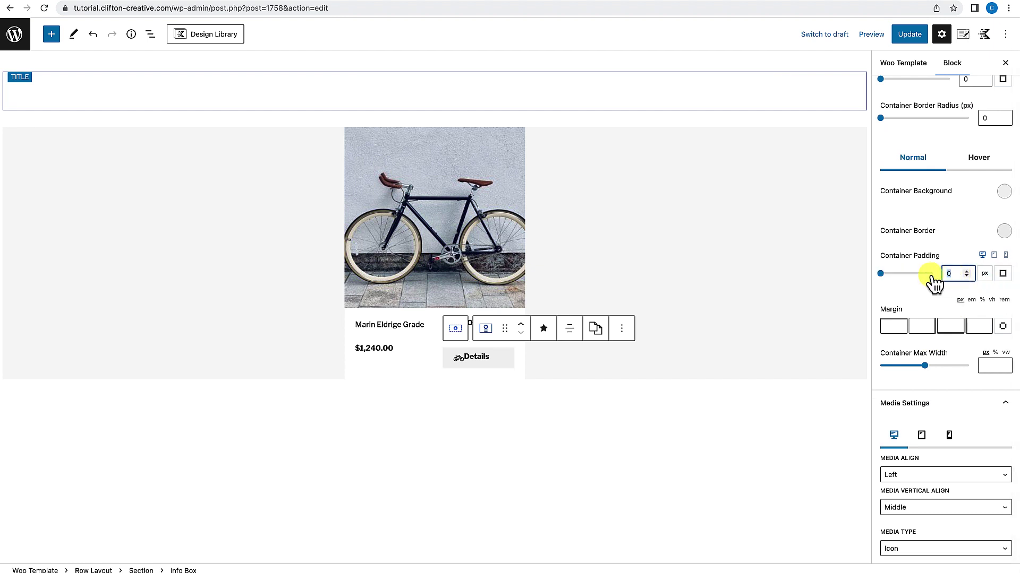
pyautogui.click(1003, 273)
pyautogui.doubleClick(918, 276)
pyautogui.write('0')
pyautogui.doubleClick(963, 281)
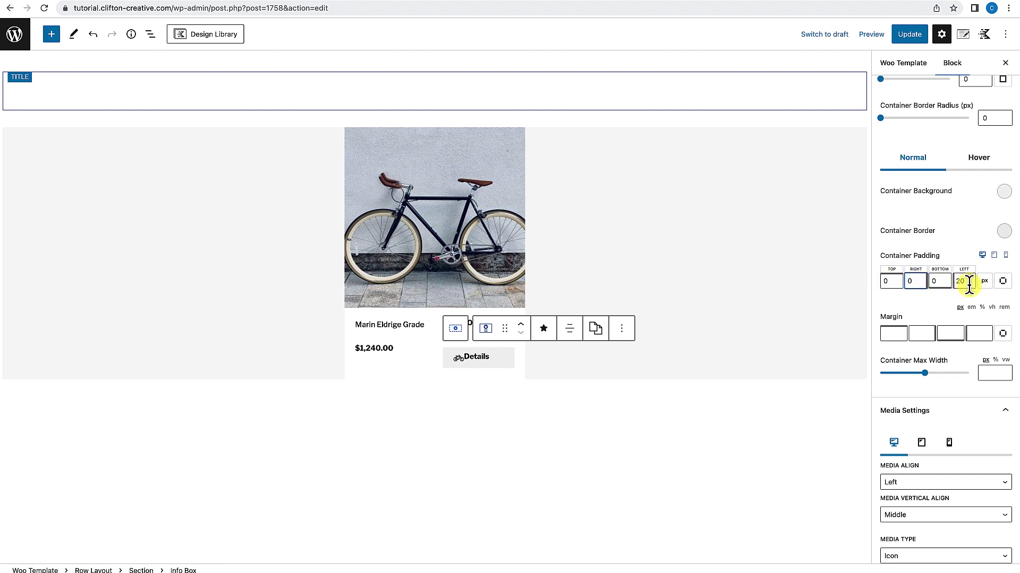
pyautogui.write('0')
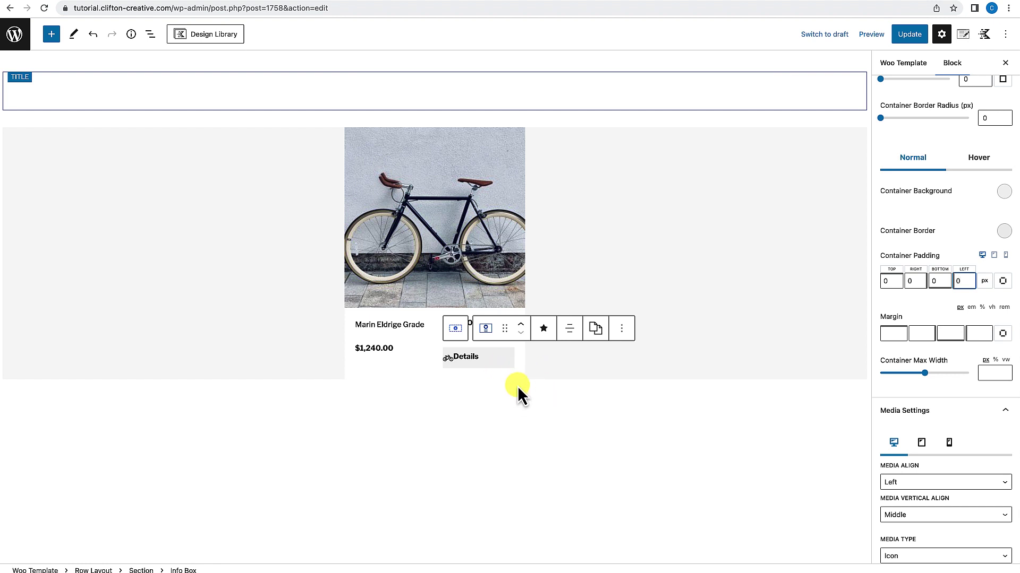
# Set the top and bottom margins of the info box's title to 0 px.
pyautogui.scroll(-7, 925, 449)
pyautogui.scroll(-10, 925, 444)
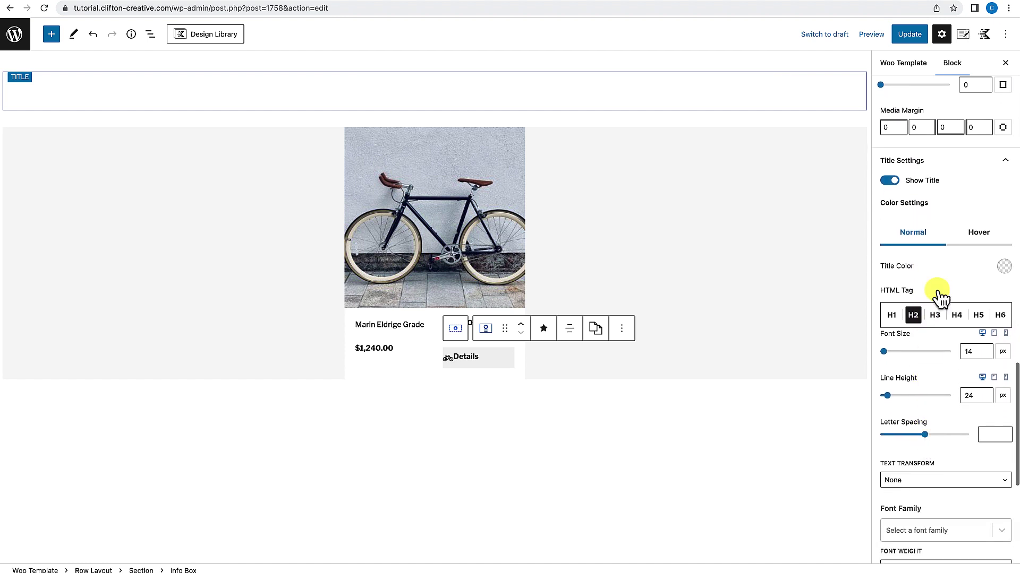
pyautogui.scroll(-3, 929, 353)
pyautogui.scroll(-4, 928, 347)
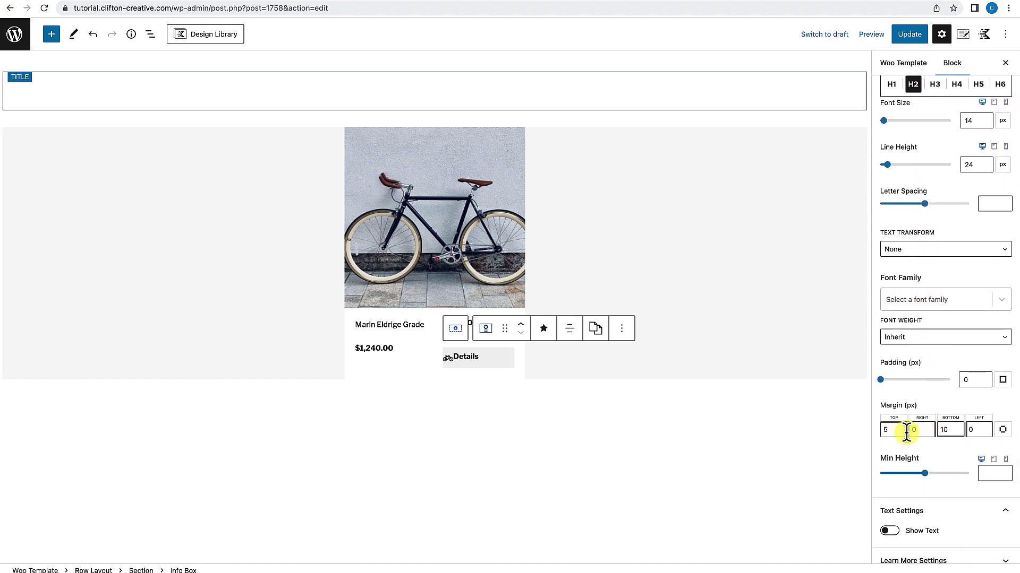
pyautogui.doubleClick(886, 430)
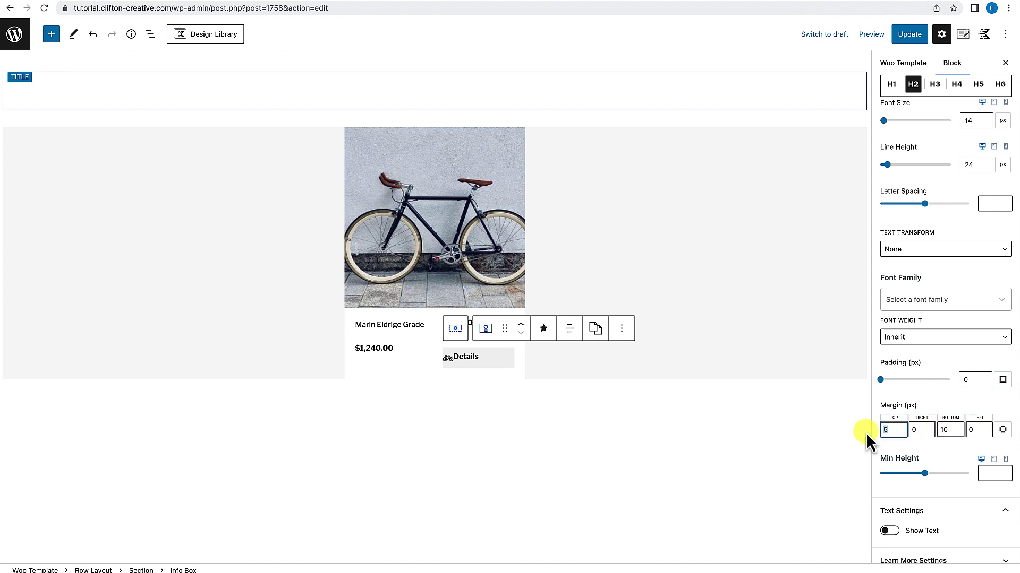
pyautogui.write('0')
pyautogui.doubleClick(933, 430)
pyautogui.write('0')
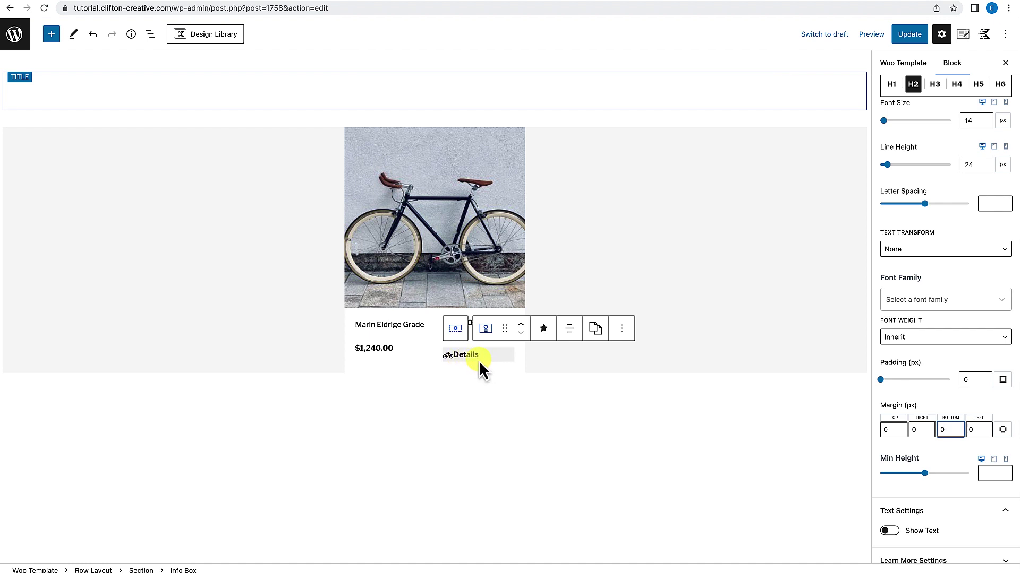
# Set the text transform of the info box's title to Uppercase.
pyautogui.scroll(3, 945, 419)
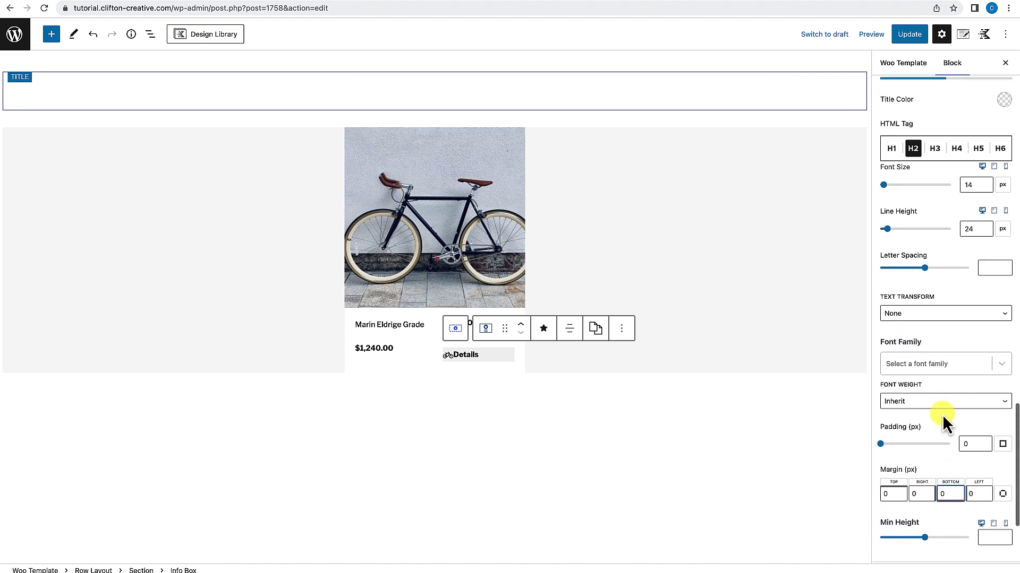
pyautogui.click(938, 318)
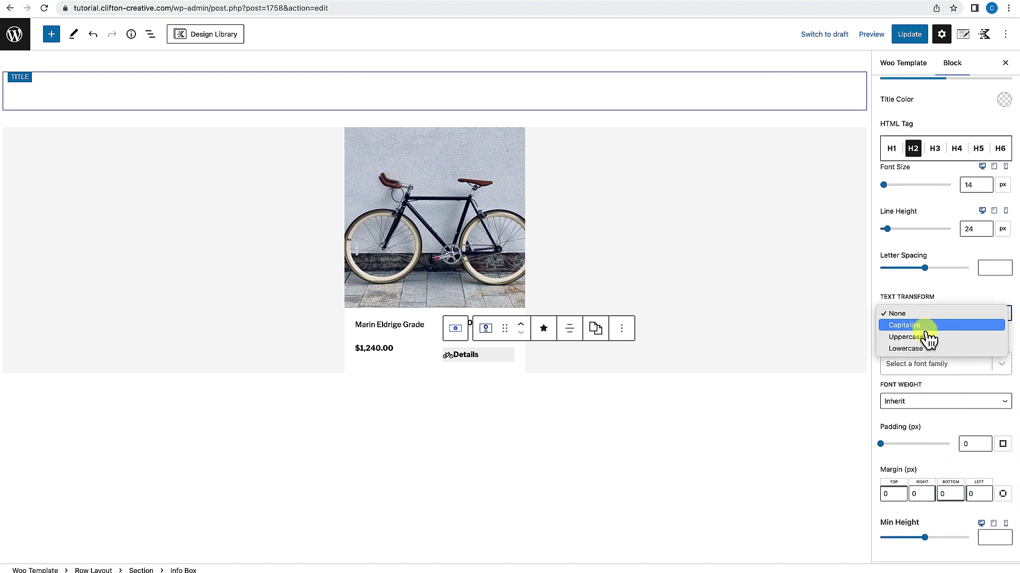
pyautogui.click(908, 337)
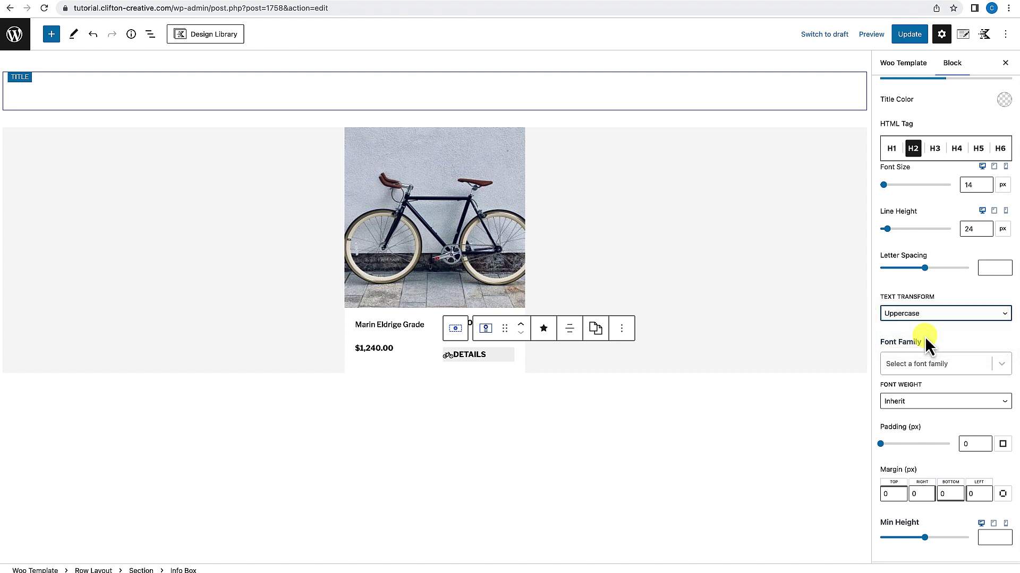
# Set the right and left media margins of the info box's icon to 5.
pyautogui.scroll(7, 925, 336)
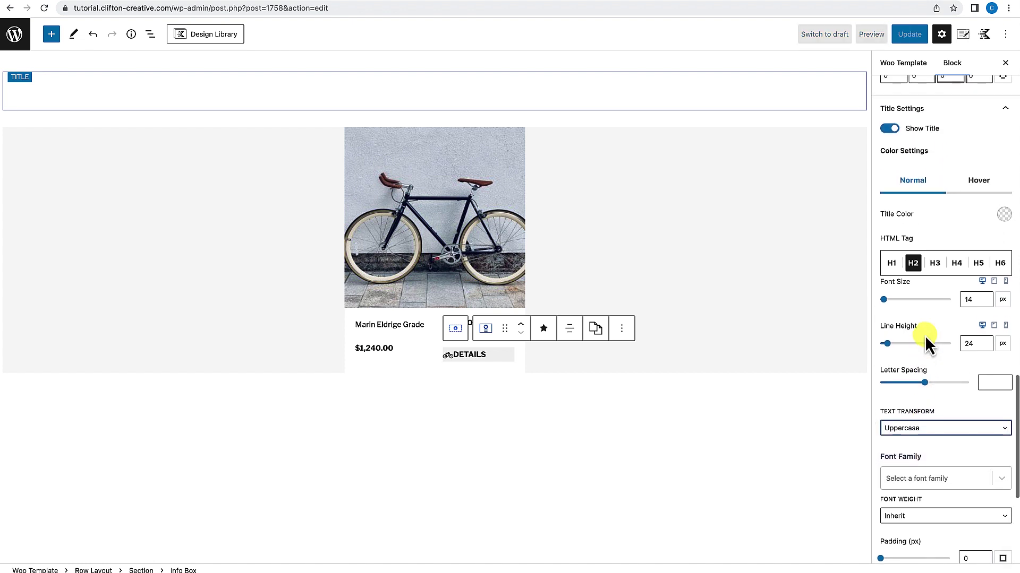
pyautogui.scroll(5, 925, 336)
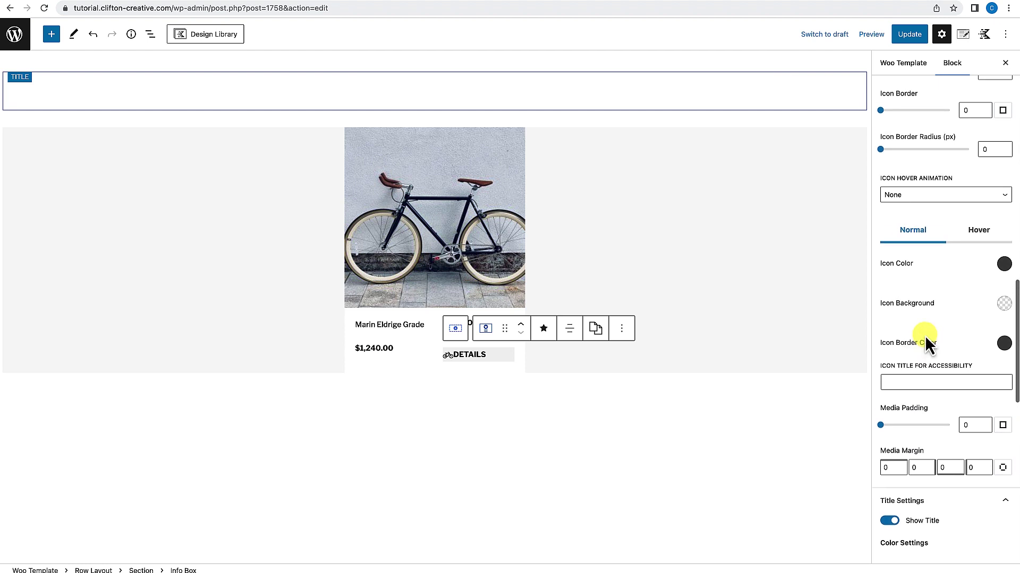
pyautogui.scroll(1, 925, 335)
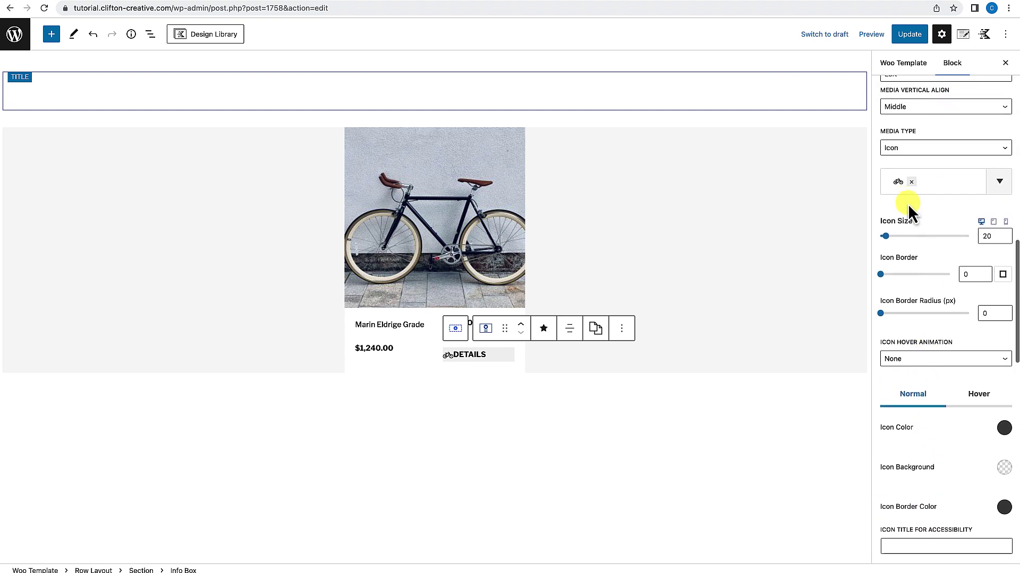
pyautogui.scroll(-3, 906, 282)
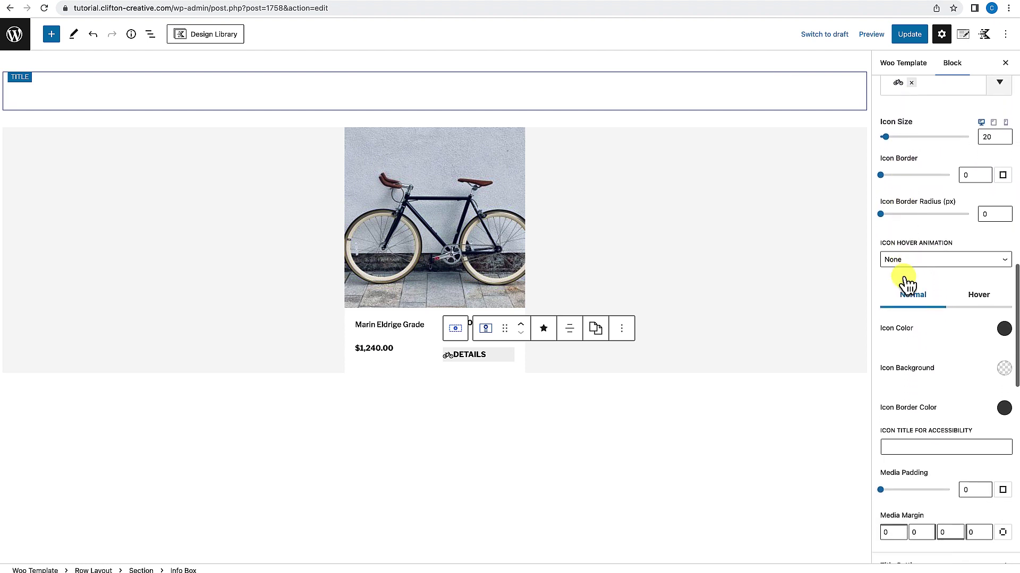
pyautogui.scroll(-1, 903, 274)
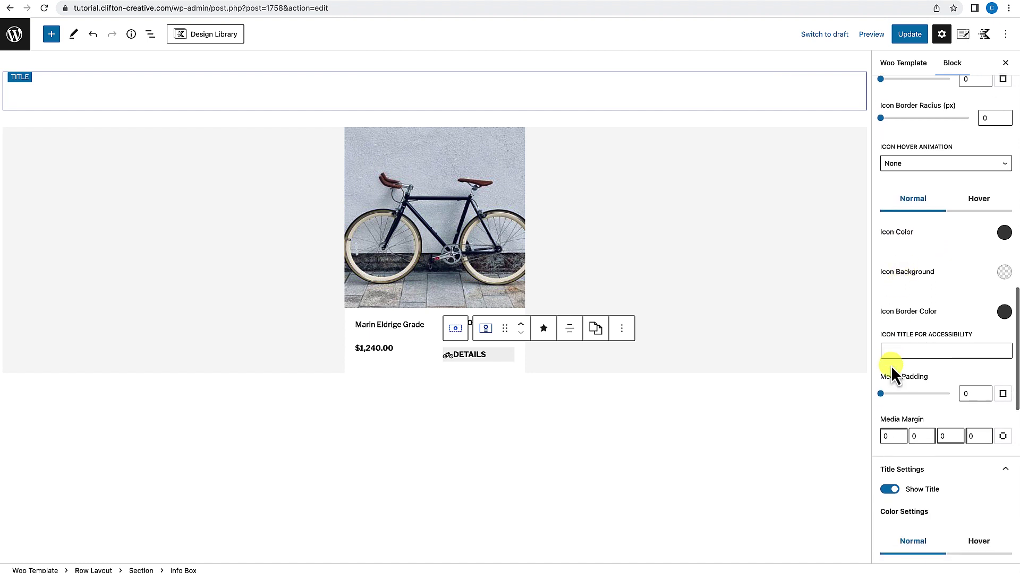
pyautogui.click(909, 437)
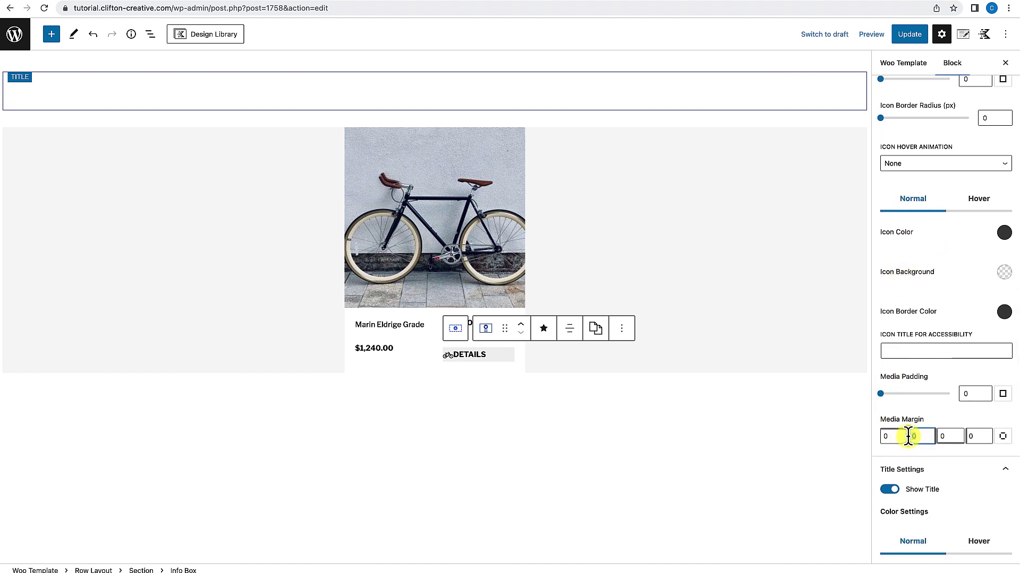
pyautogui.write('5')
pyautogui.click(970, 437)
pyautogui.write('5')
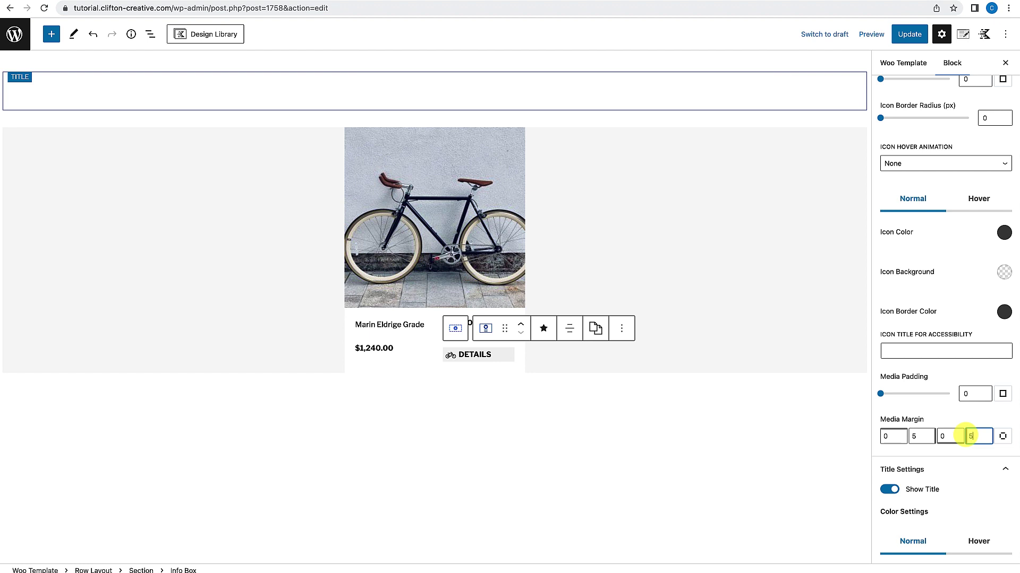
# Set the right and left media margins of the info box's icon to 10.
pyautogui.click(913, 436)
pyautogui.write('15')
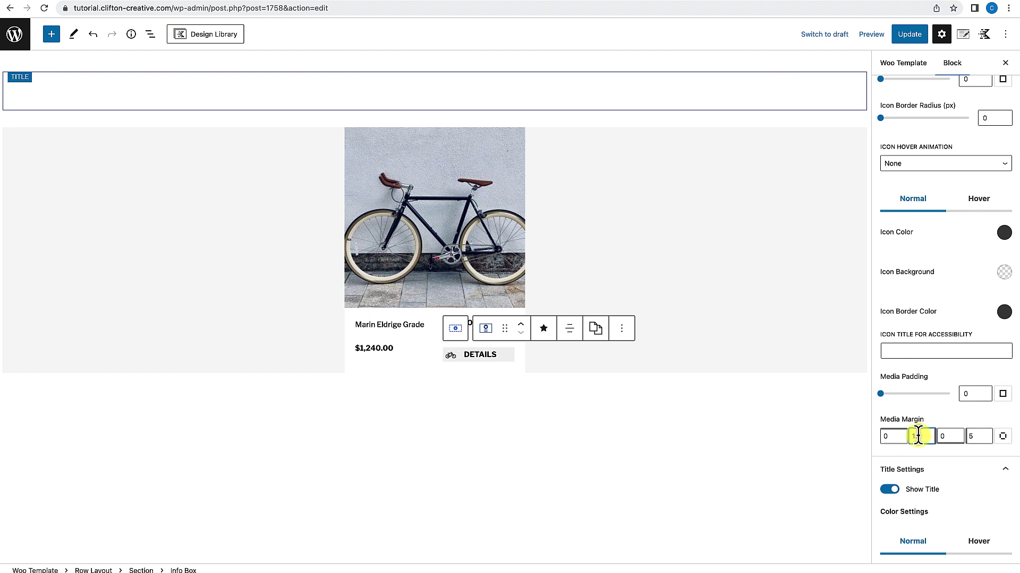
pyautogui.write('10')
pyautogui.click(969, 436)
pyautogui.write('1')
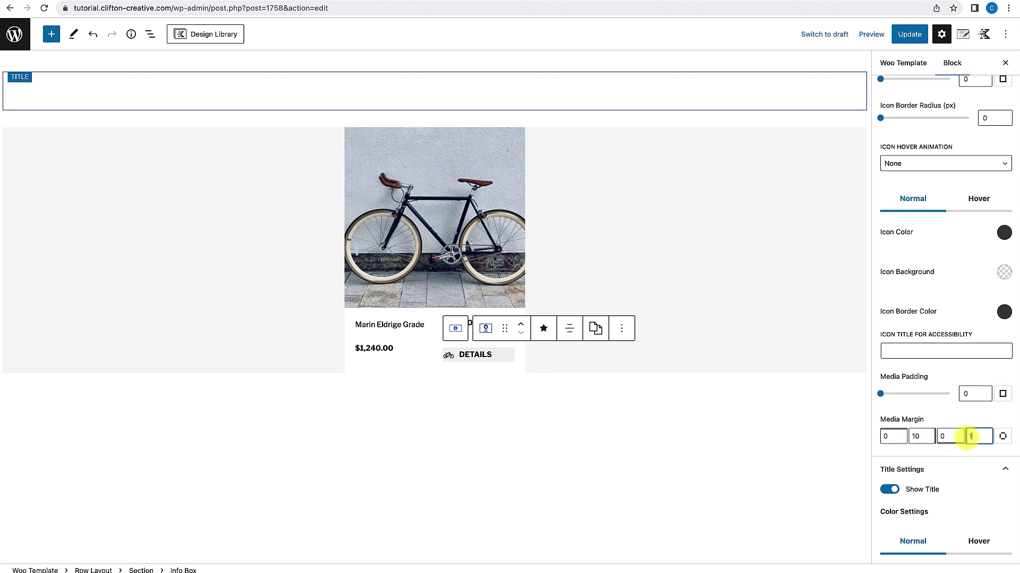
pyautogui.write('0')
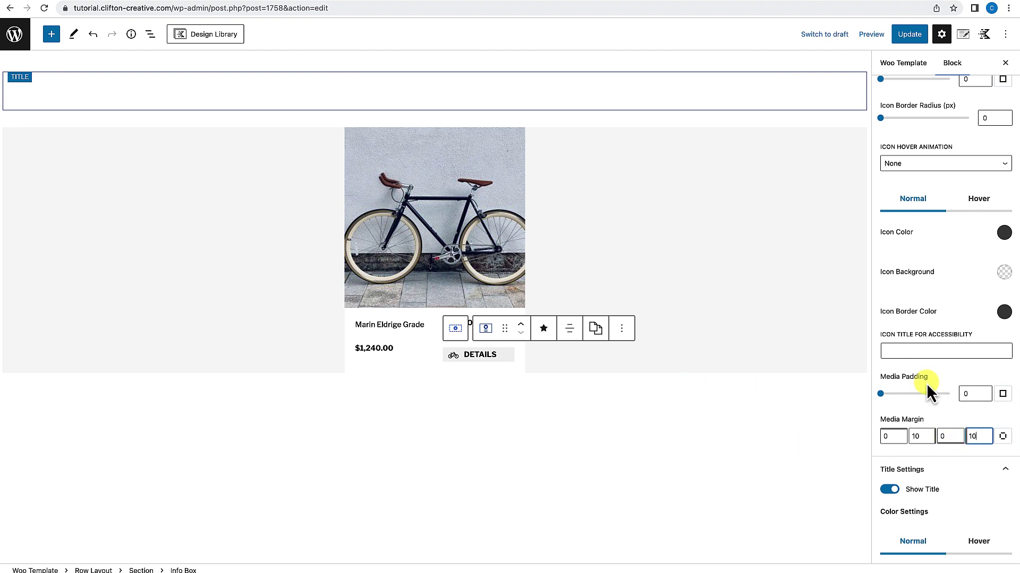
# Move the Details info box above the add-to-cart button in the product card.
pyautogui.scroll(6, 926, 384)
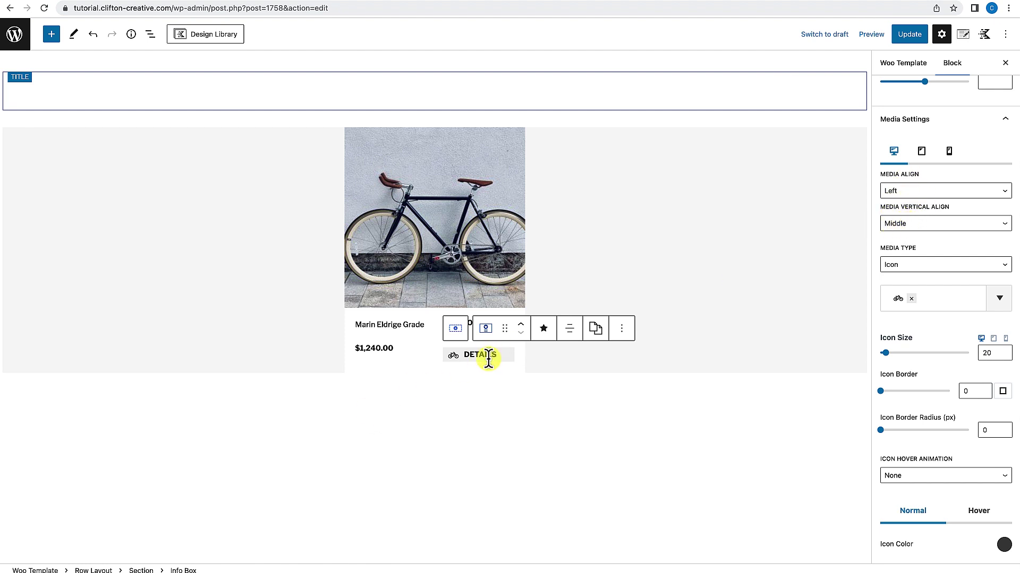
pyautogui.click(536, 387)
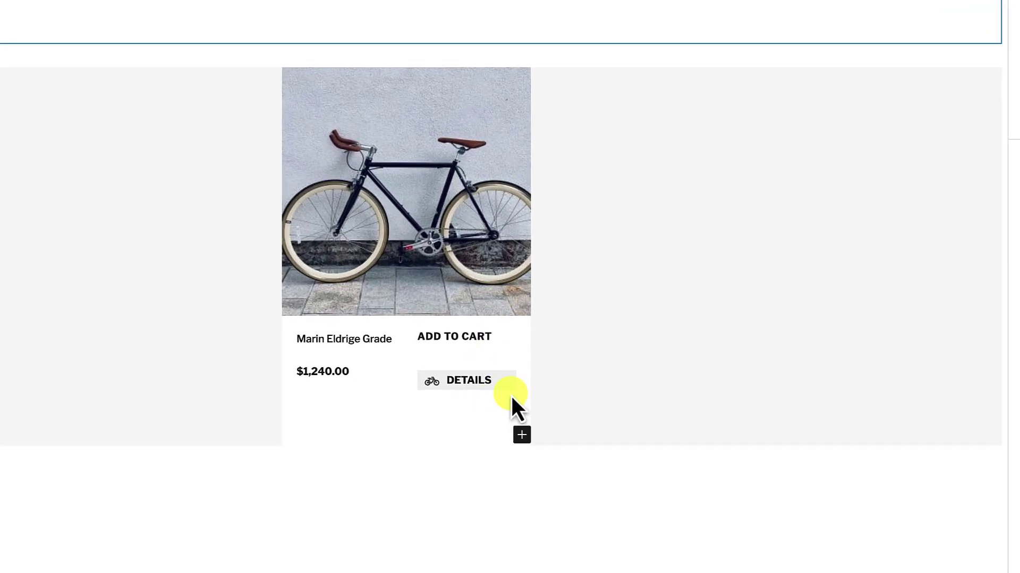
pyautogui.click(509, 389)
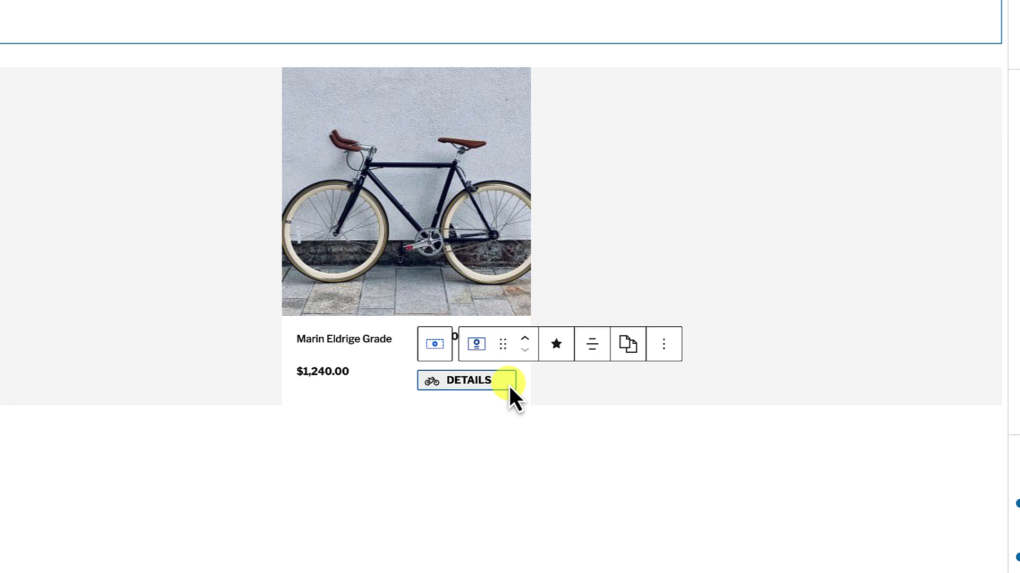
pyautogui.click(524, 340)
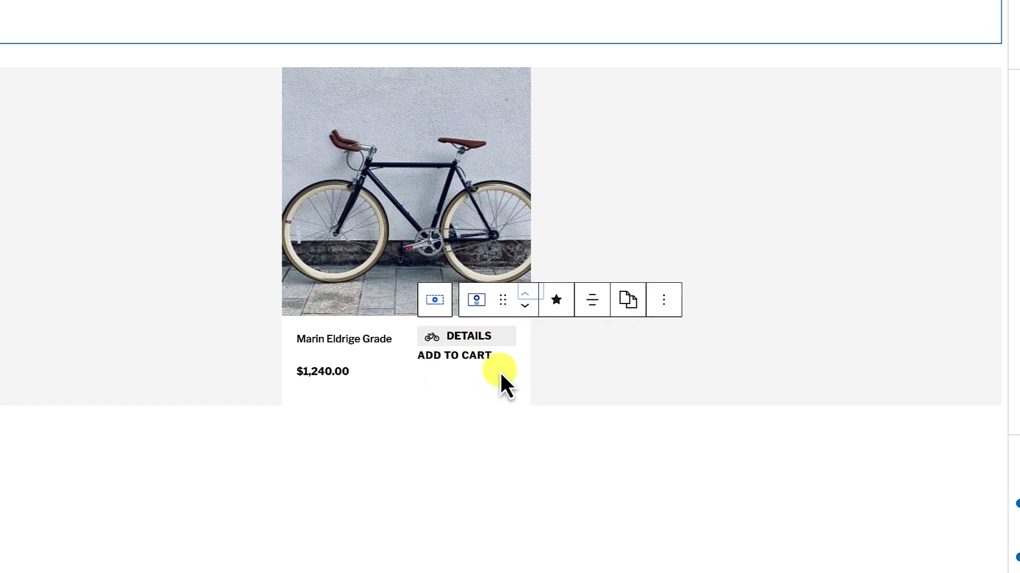
pyautogui.click(521, 430)
pyautogui.scroll(-1, 467, 407)
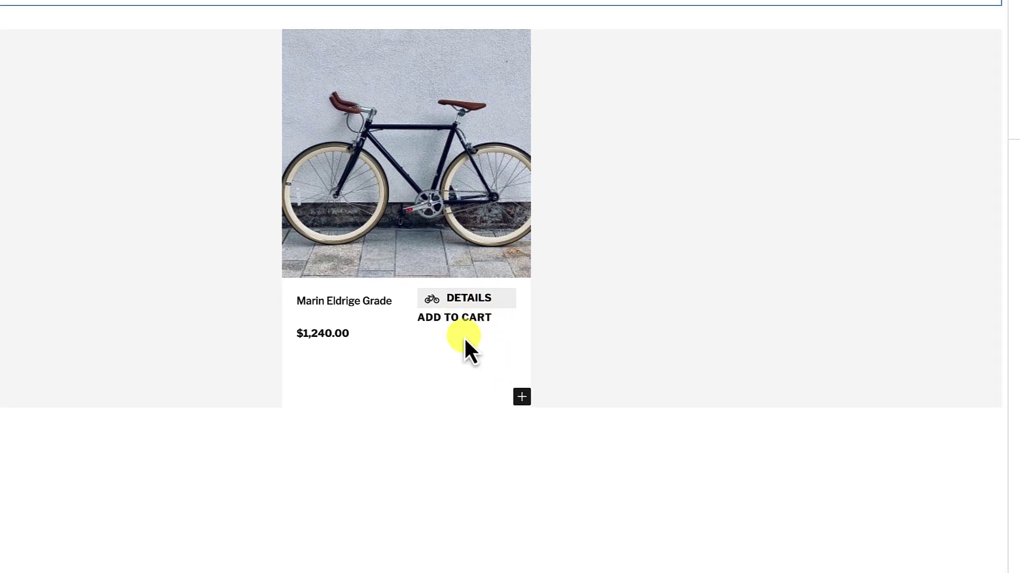
pyautogui.scroll(1, 481, 372)
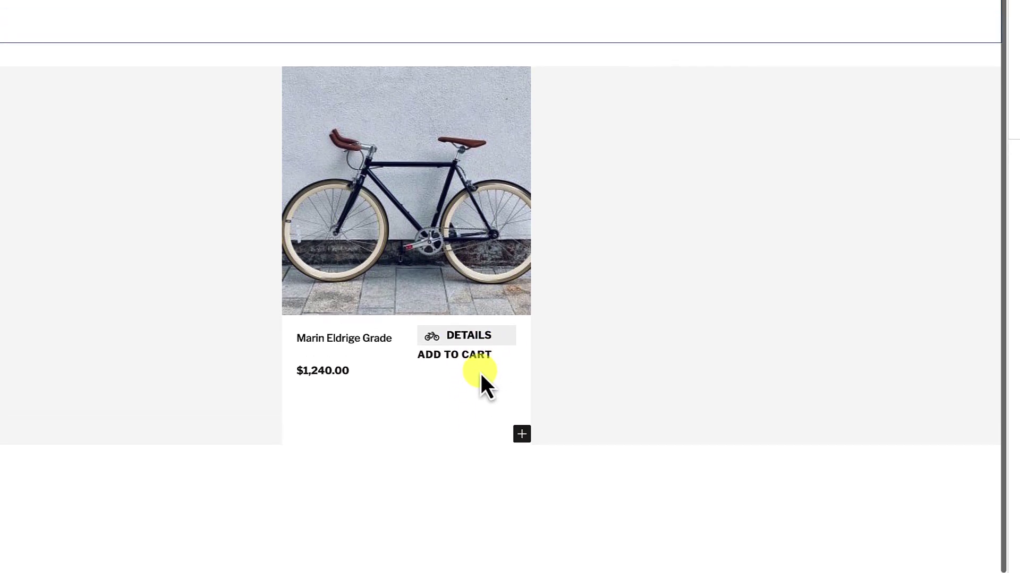
# Set the Details info box's normal container background to the dark red palette colour B10808.
pyautogui.click(511, 345)
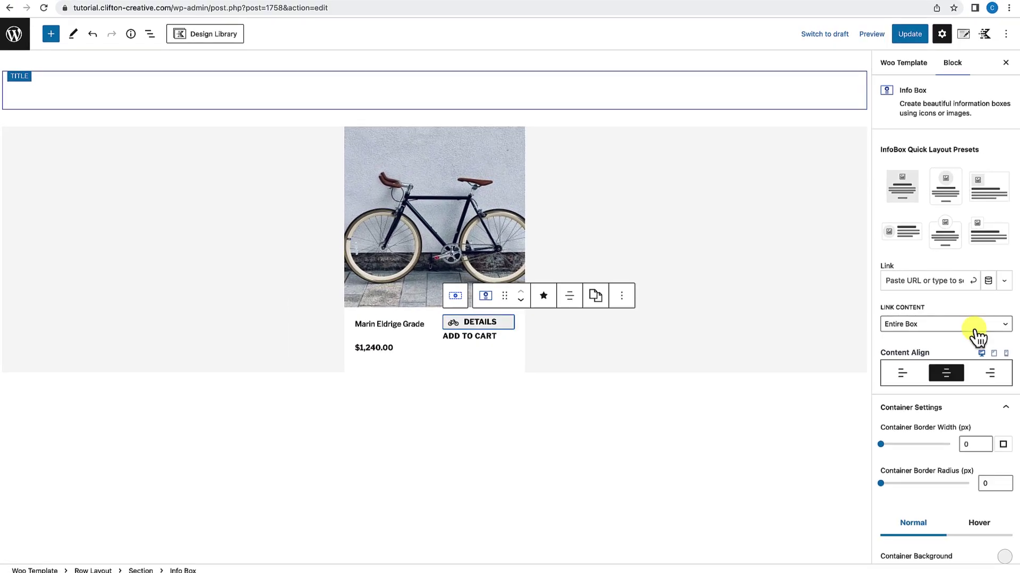
pyautogui.scroll(-5, 966, 351)
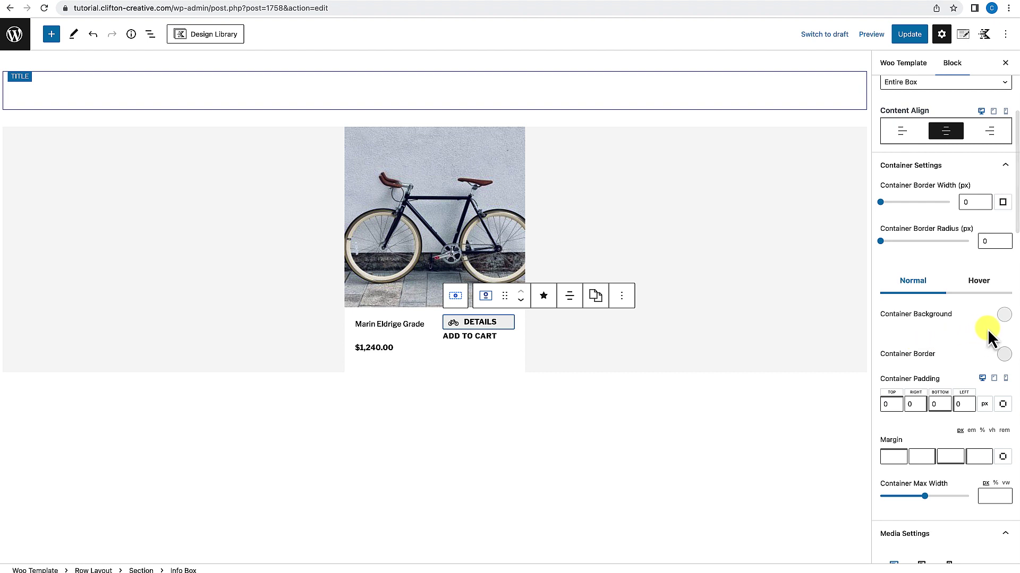
pyautogui.click(1004, 318)
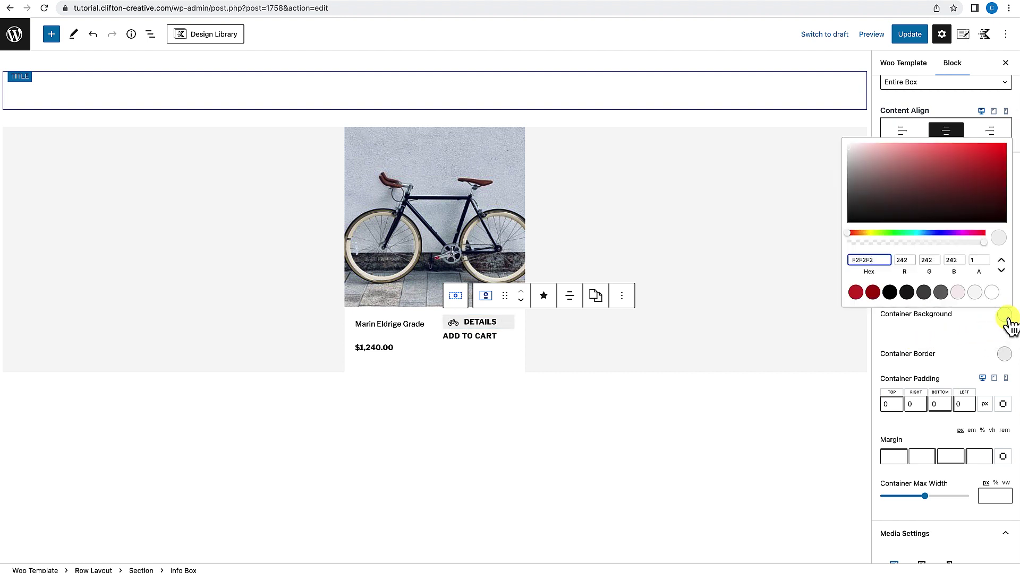
pyautogui.click(871, 293)
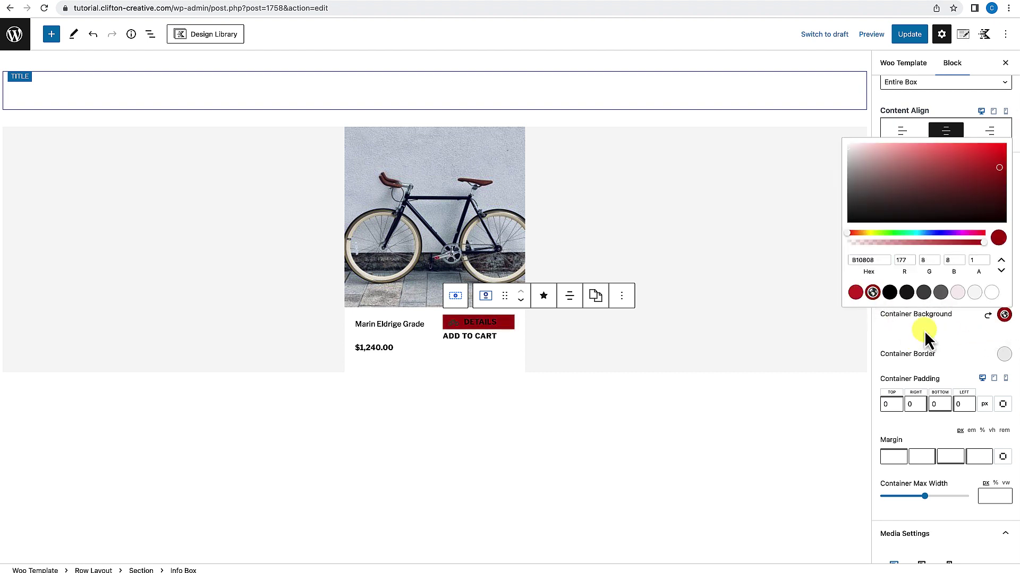
pyautogui.click(946, 337)
# Set the info box's hover background to the brighter red palette colour CE2929.
pyautogui.click(985, 284)
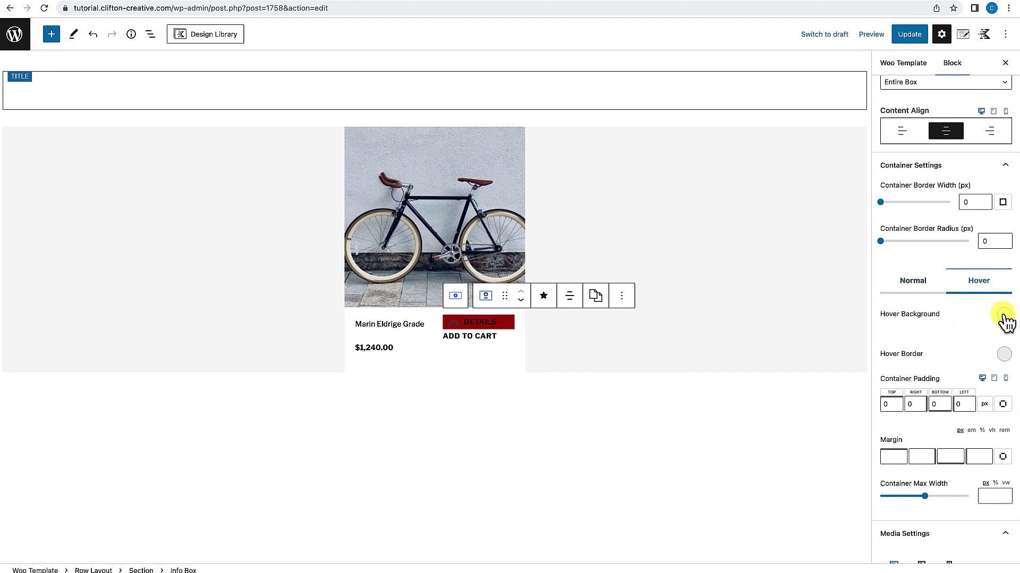
pyautogui.click(1004, 315)
pyautogui.click(855, 293)
pyautogui.click(915, 350)
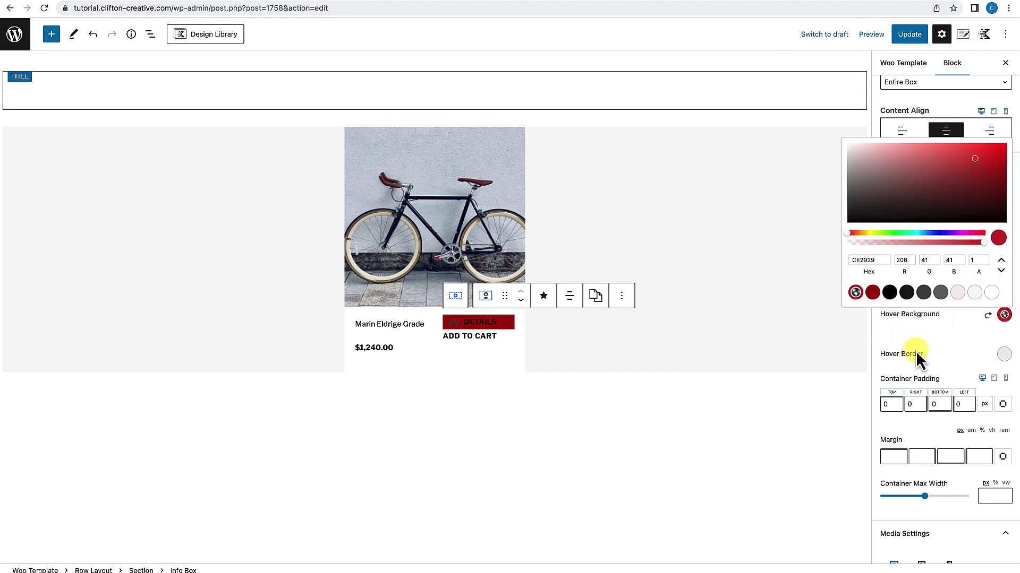
# Set both the normal and hover colours of the info box's title to the white palette colour.
pyautogui.scroll(-15, 896, 364)
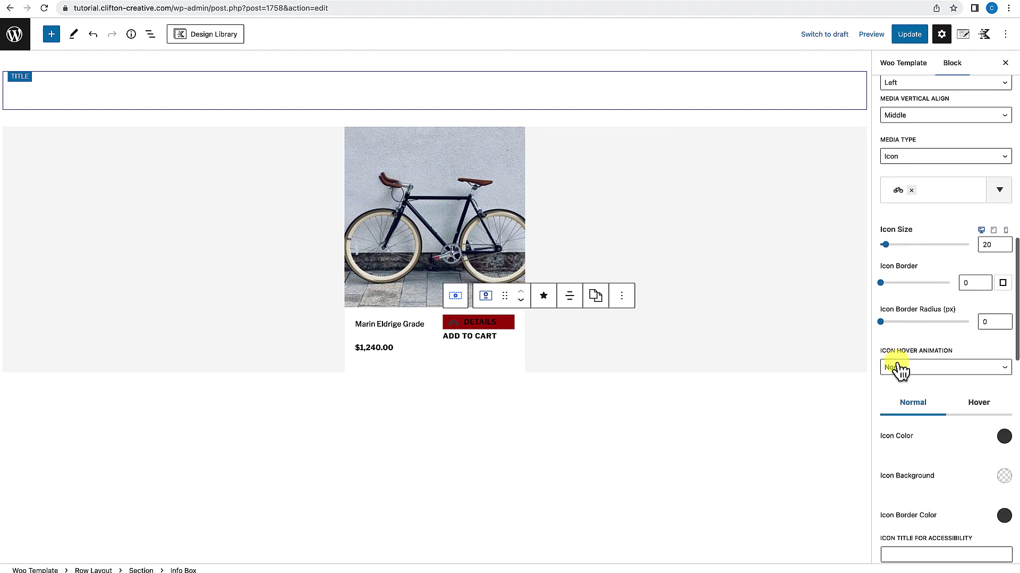
pyautogui.scroll(-6, 896, 363)
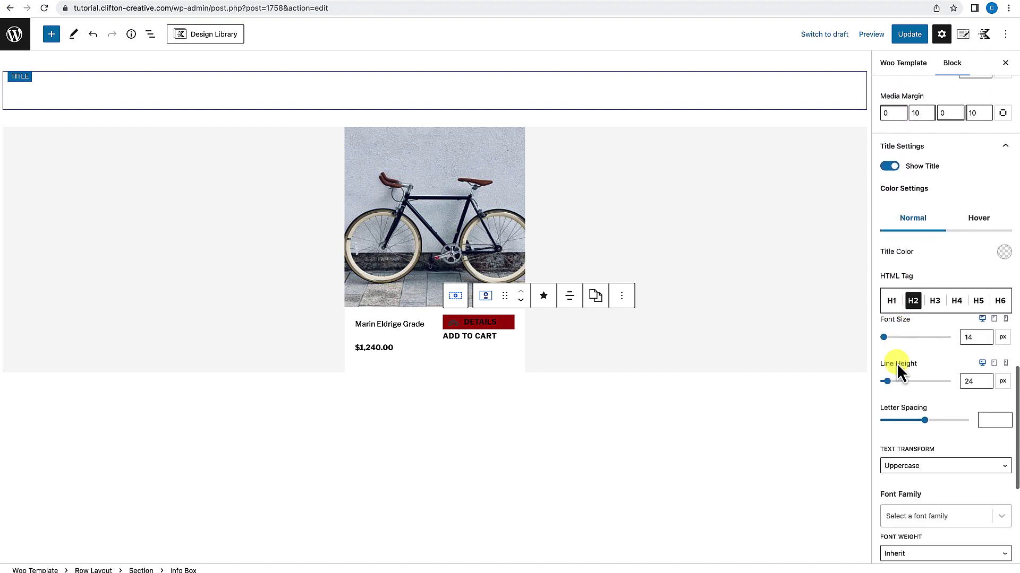
pyautogui.click(1005, 233)
pyautogui.click(995, 211)
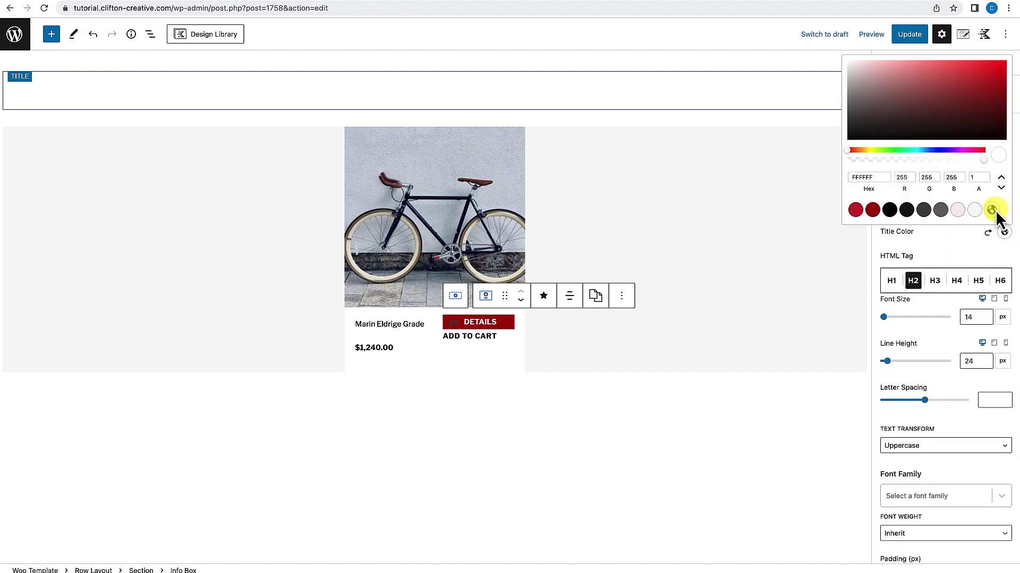
pyautogui.click(943, 244)
pyautogui.click(987, 203)
pyautogui.click(1004, 232)
pyautogui.click(991, 210)
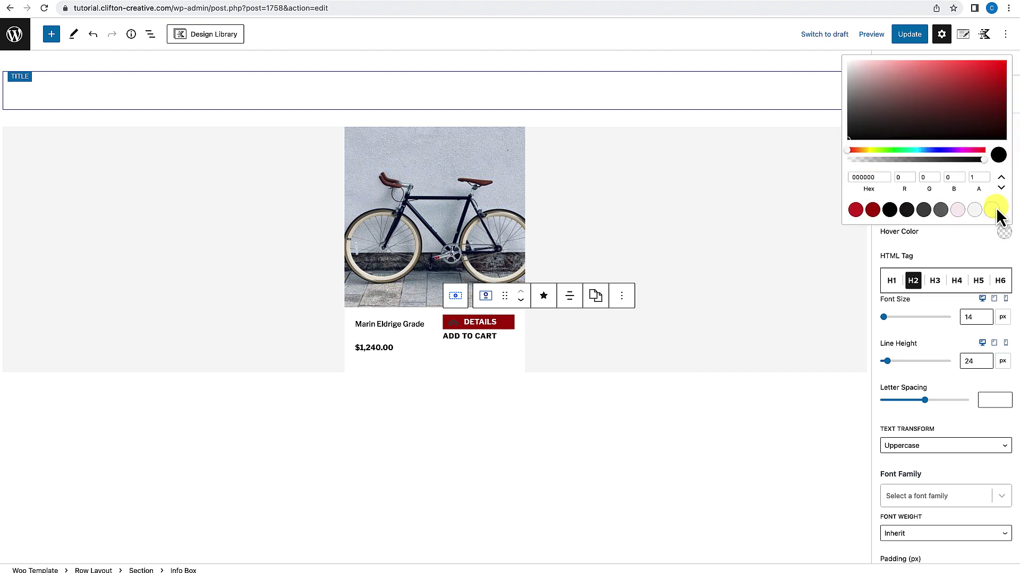
pyautogui.click(947, 266)
# Set the info box icon's normal and hover colours to white (FFFFFF), then deselect the block.
pyautogui.scroll(5, 947, 265)
pyautogui.scroll(6, 948, 266)
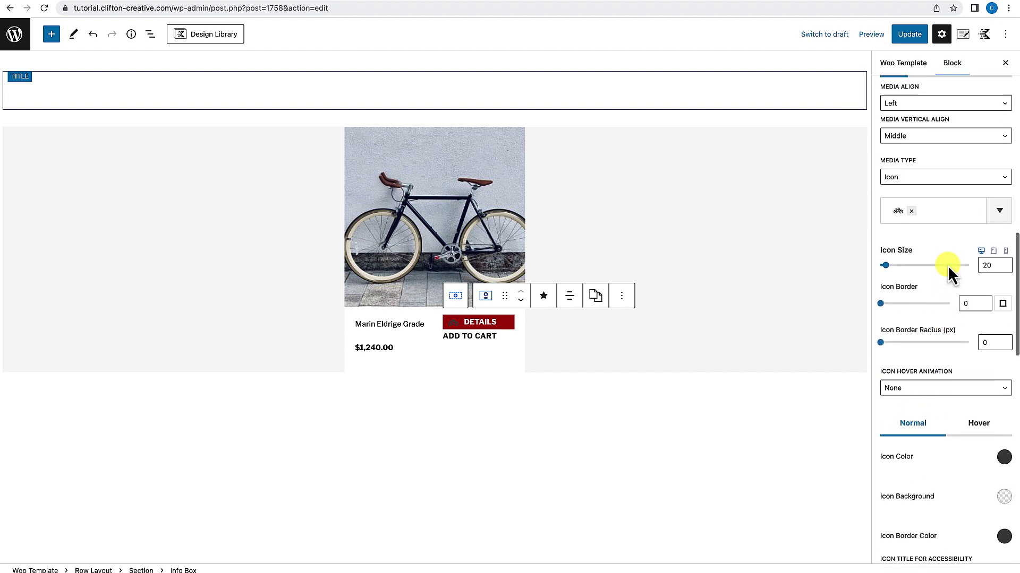
pyautogui.scroll(-4, 948, 268)
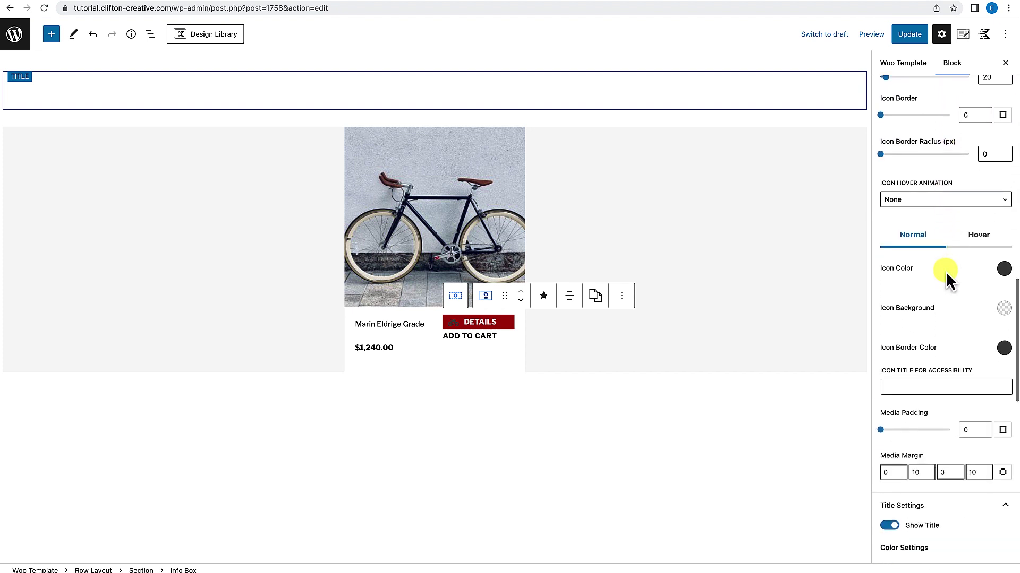
pyautogui.click(991, 247)
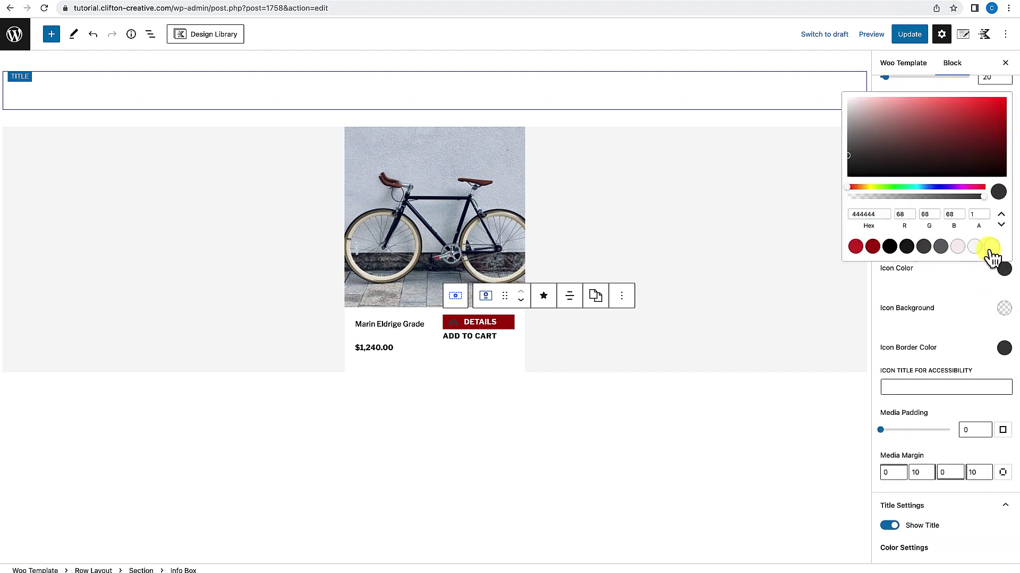
pyautogui.click(973, 288)
pyautogui.click(986, 238)
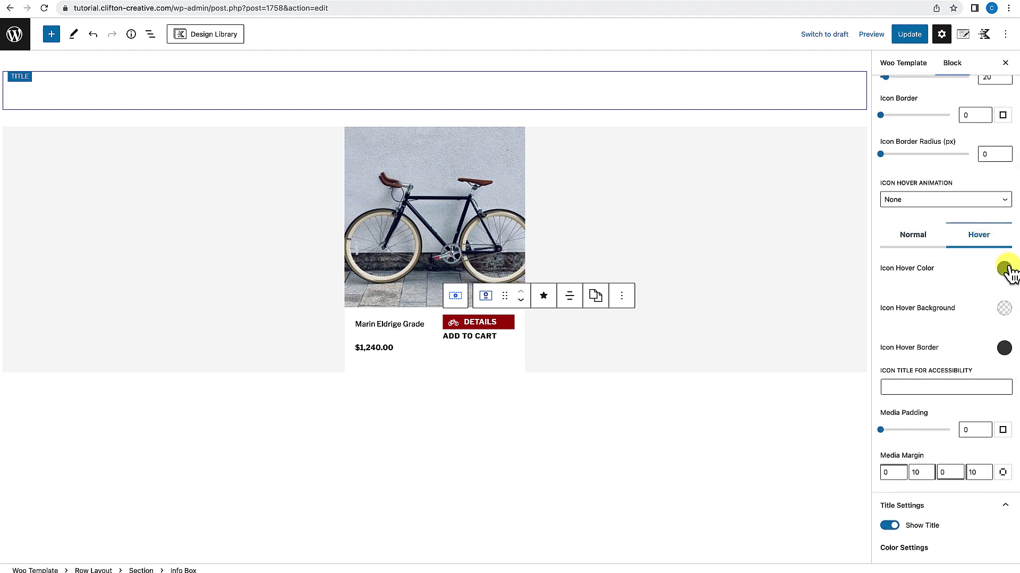
pyautogui.click(1003, 268)
pyautogui.click(990, 248)
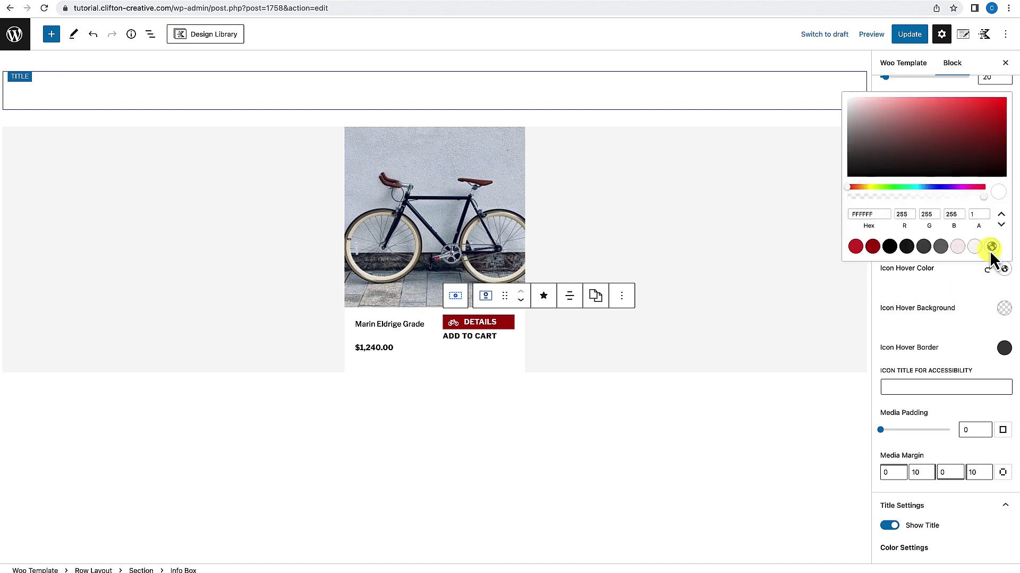
pyautogui.click(963, 288)
pyautogui.click(690, 352)
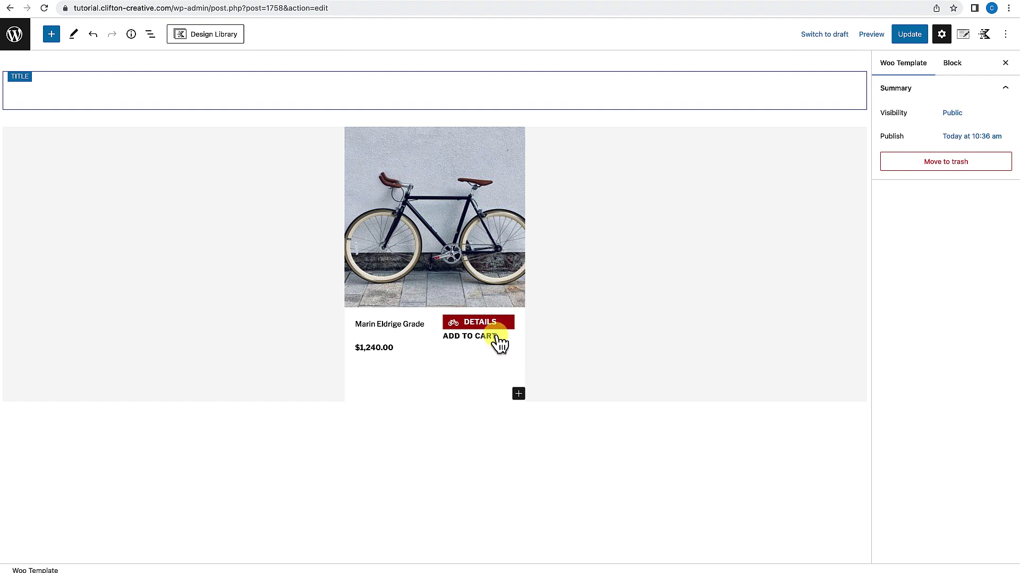
# Give the Details info box a bottom margin of 10 px and update the template.
pyautogui.click(515, 327)
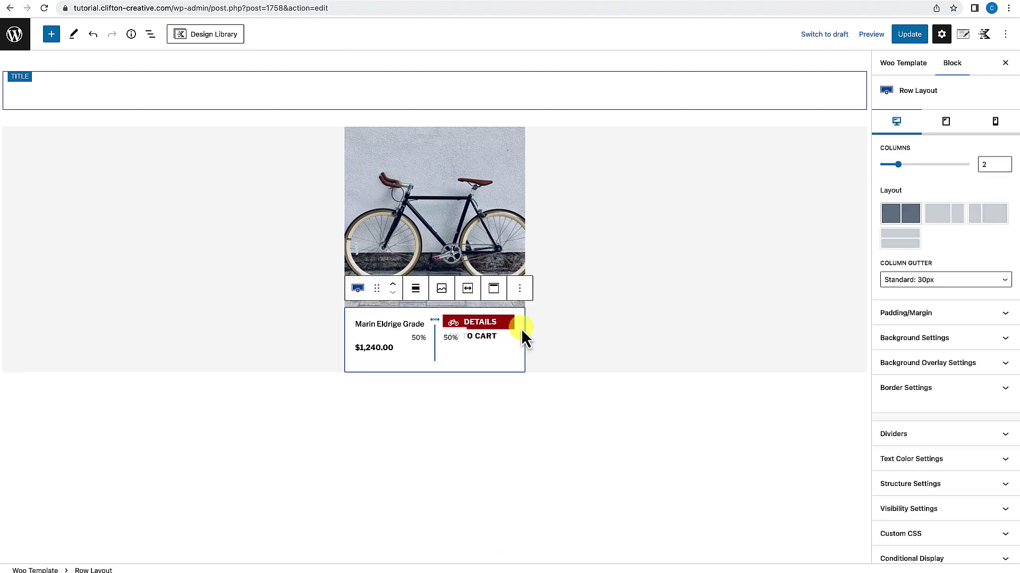
pyautogui.click(511, 329)
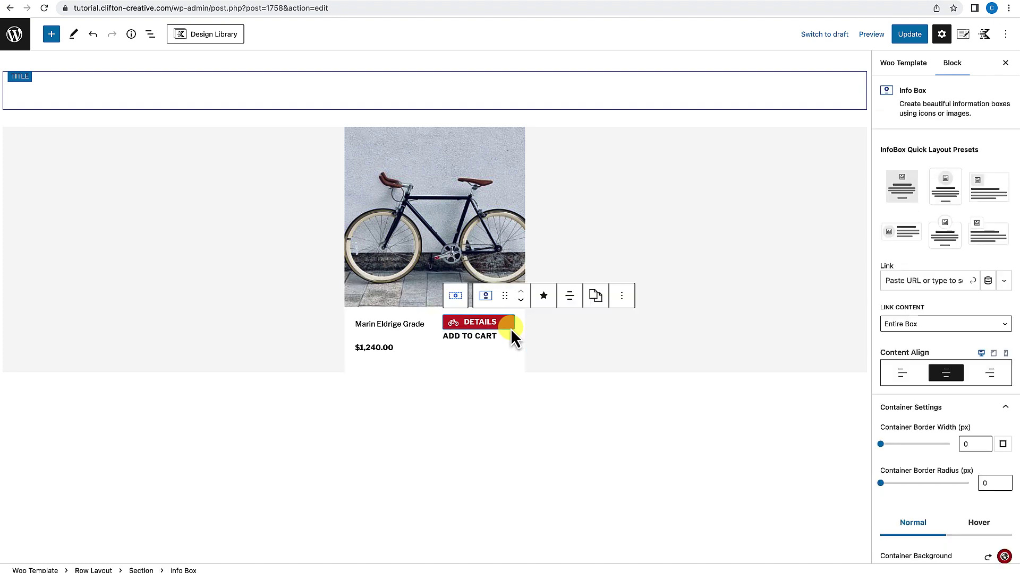
pyautogui.scroll(-1, 902, 429)
pyautogui.scroll(-8, 902, 429)
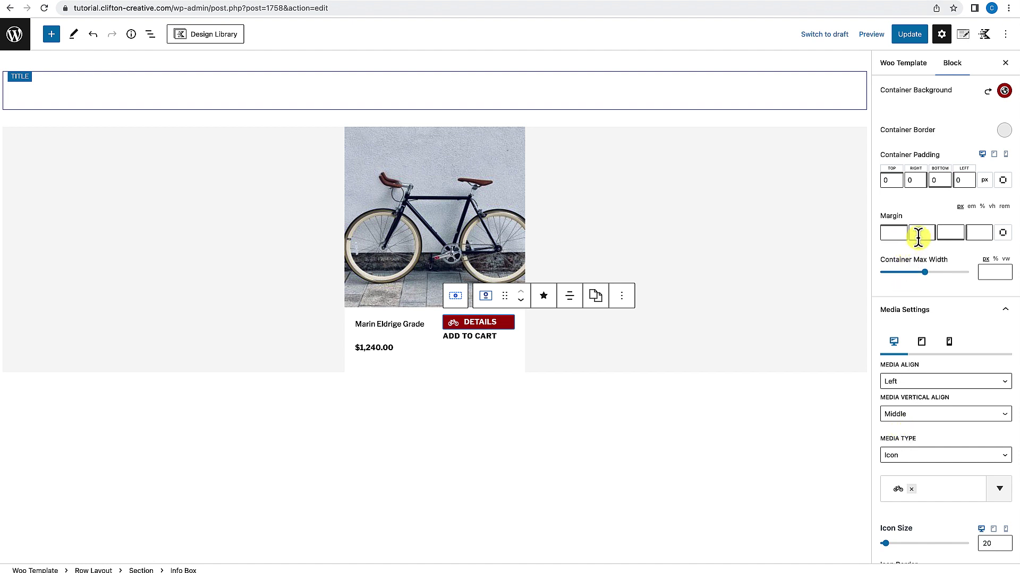
pyautogui.click(948, 233)
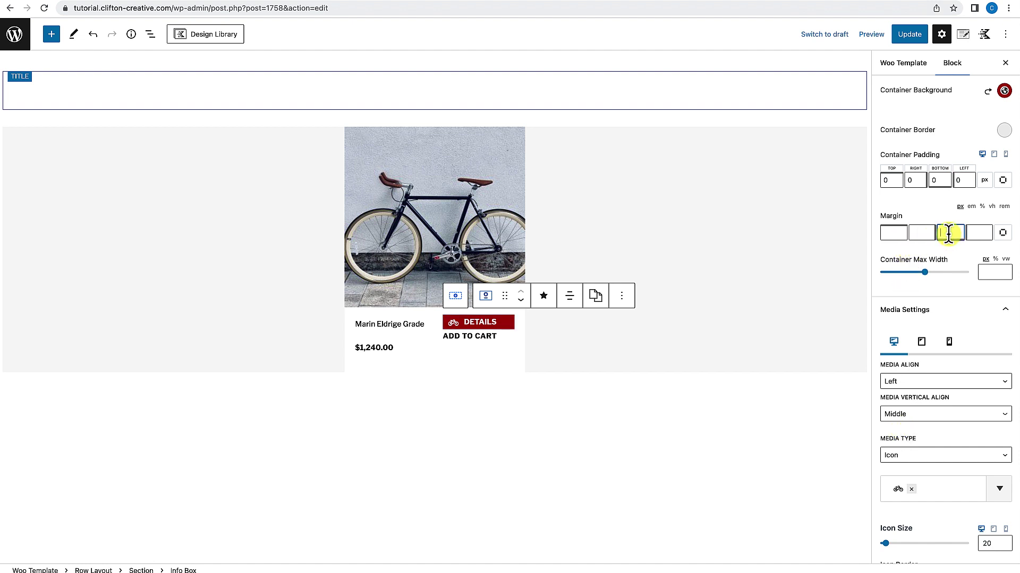
pyautogui.write('10')
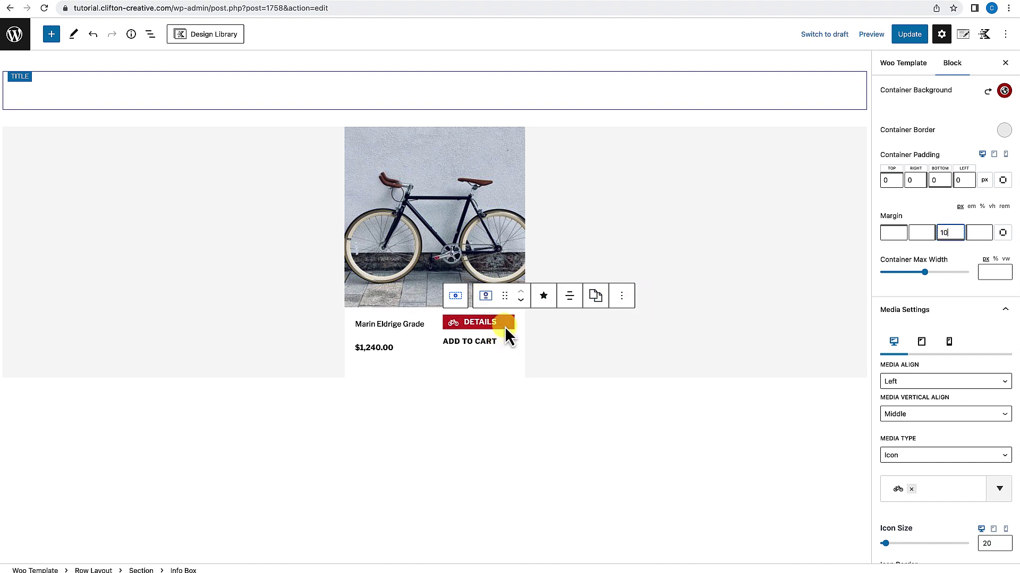
pyautogui.click(910, 37)
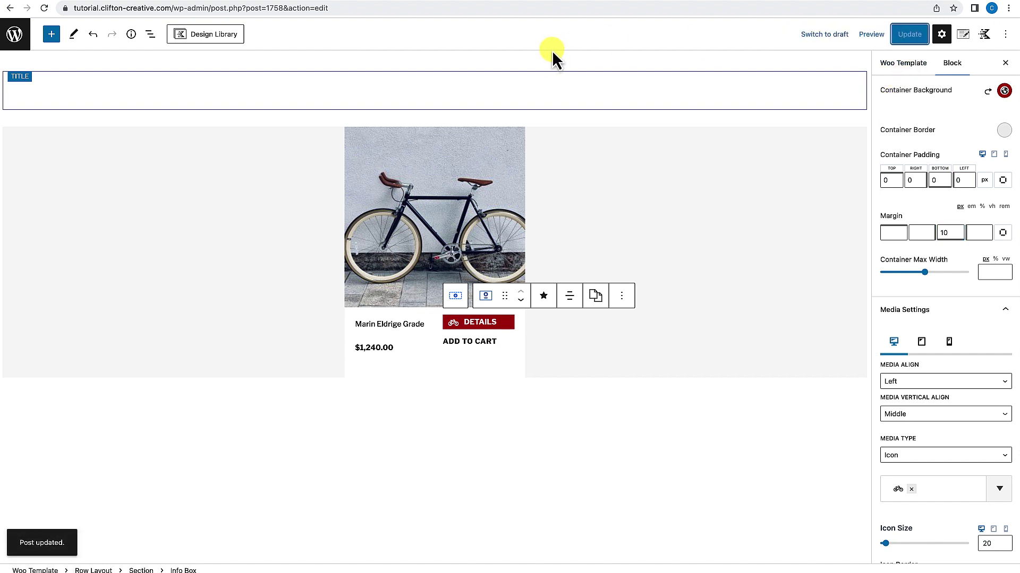
# Reload the shop page on the live site and check the Details boxes on the product cards.
pyautogui.click(632, 4)
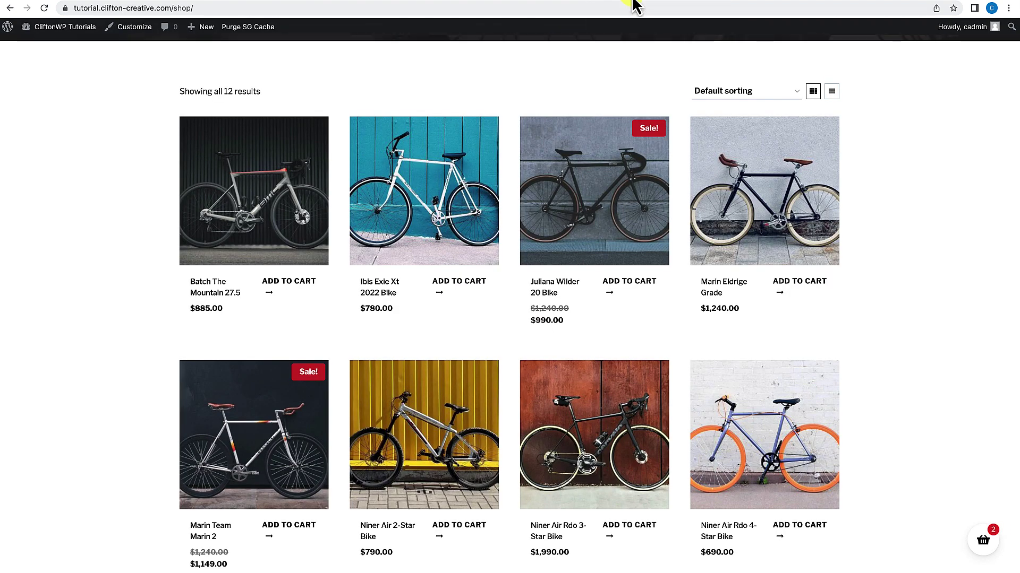
pyautogui.click(42, 8)
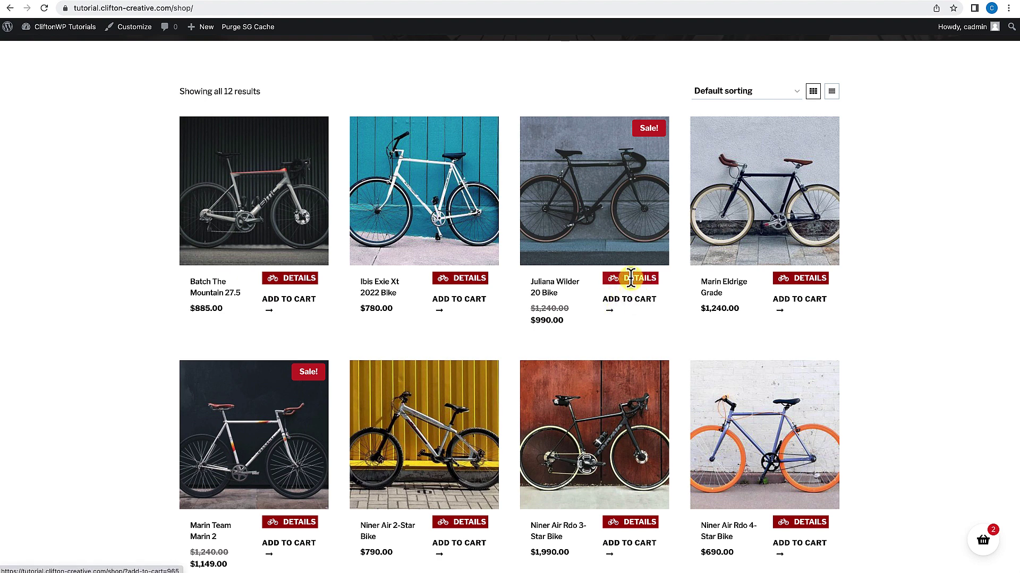
pyautogui.scroll(-1, 496, 353)
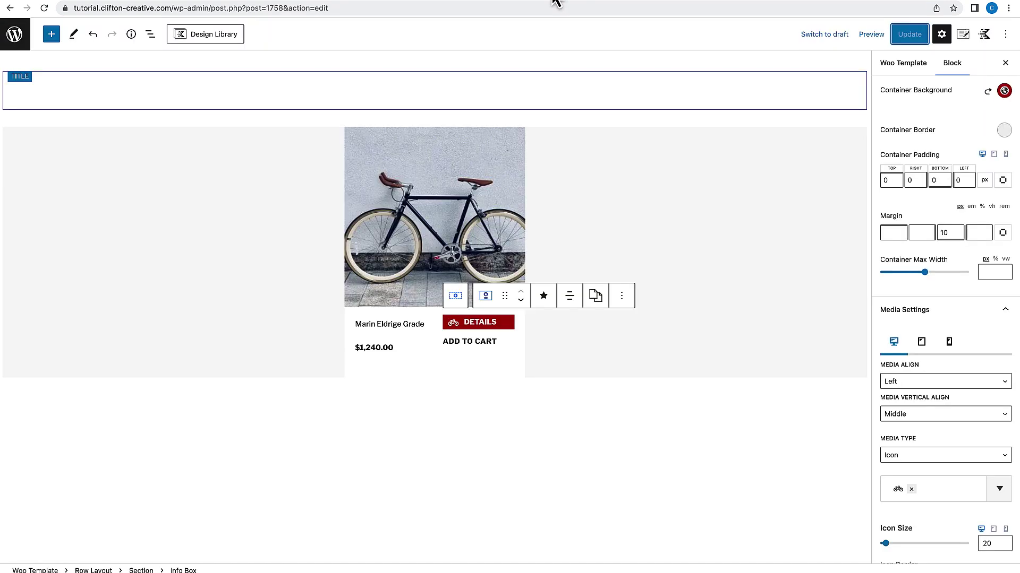
# In the template editor, enable a dynamic link to the Post URL for the Details info box and update the template.
pyautogui.click(508, 330)
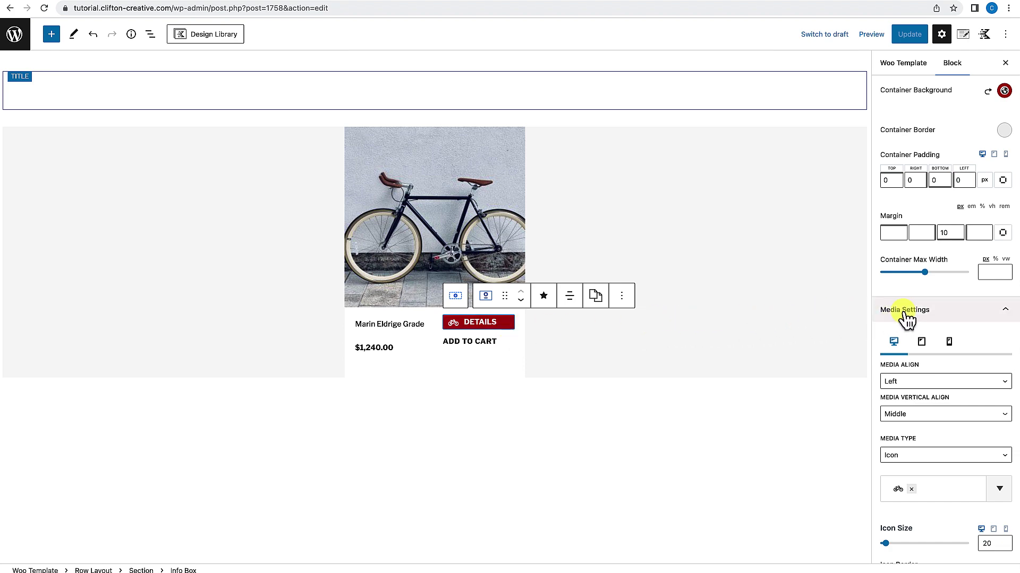
pyautogui.scroll(2, 910, 319)
pyautogui.scroll(3, 910, 319)
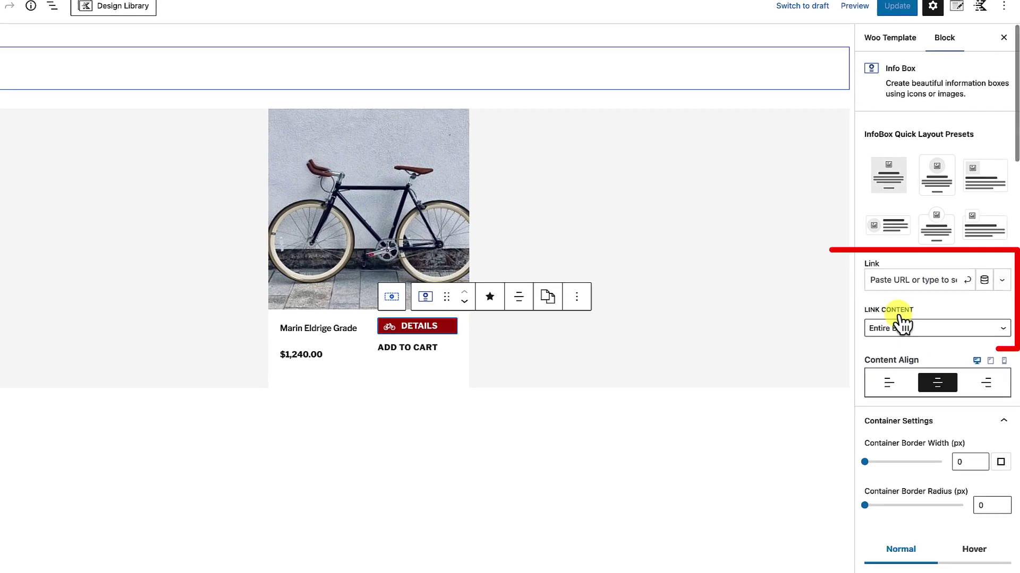
pyautogui.scroll(-1, 882, 382)
pyautogui.scroll(1, 902, 318)
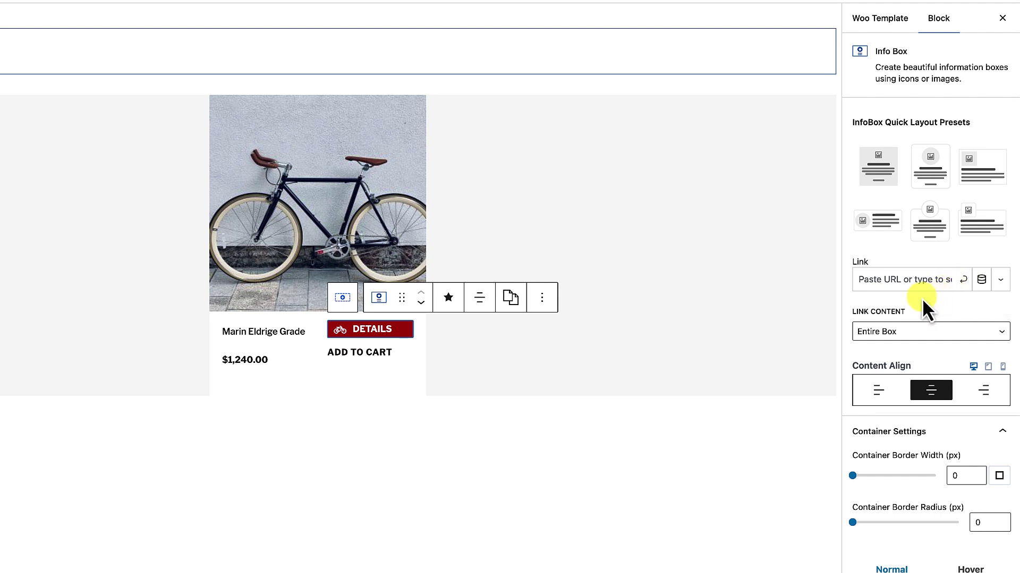
pyautogui.click(981, 280)
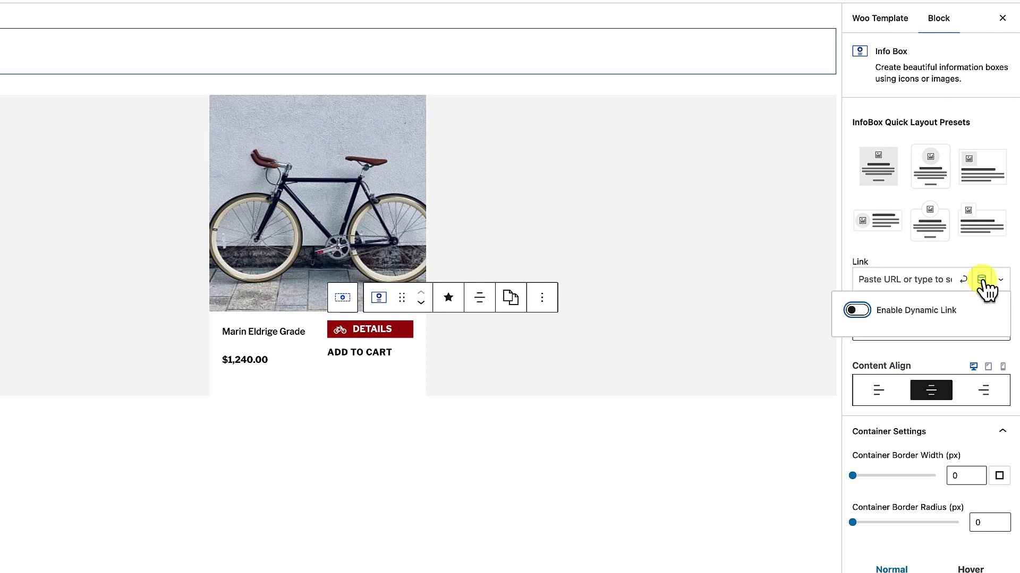
pyautogui.click(863, 311)
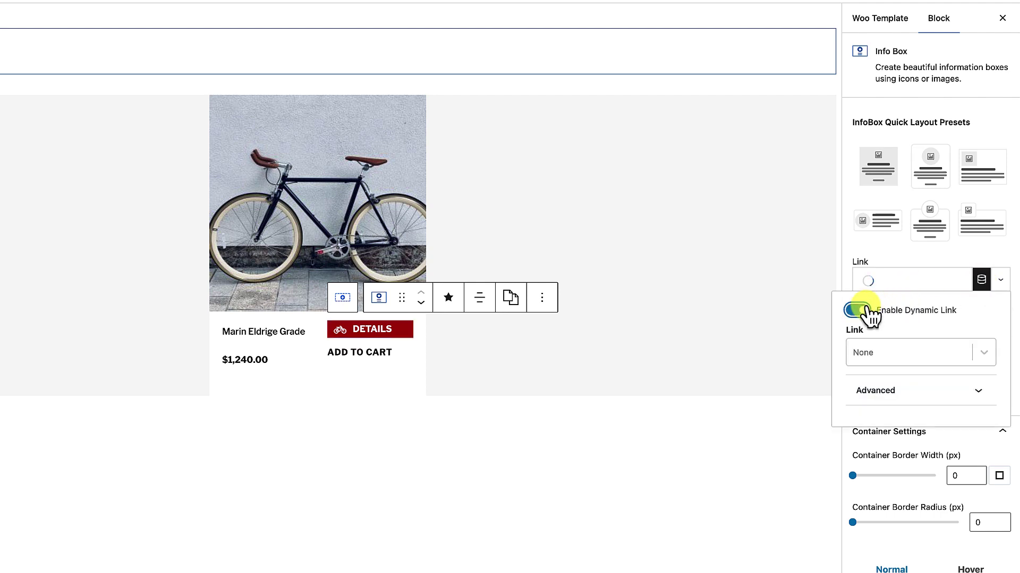
pyautogui.click(983, 353)
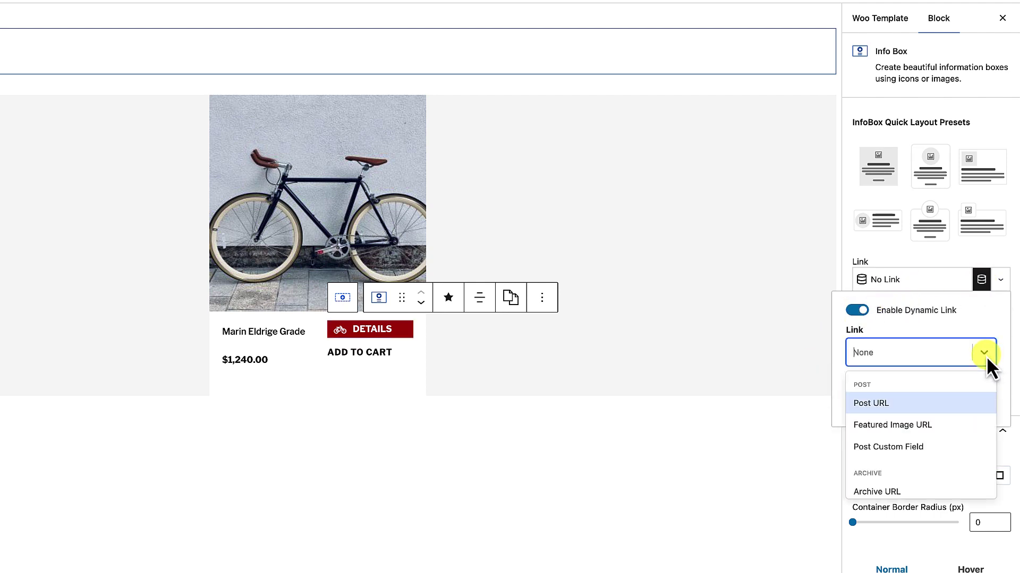
pyautogui.click(876, 404)
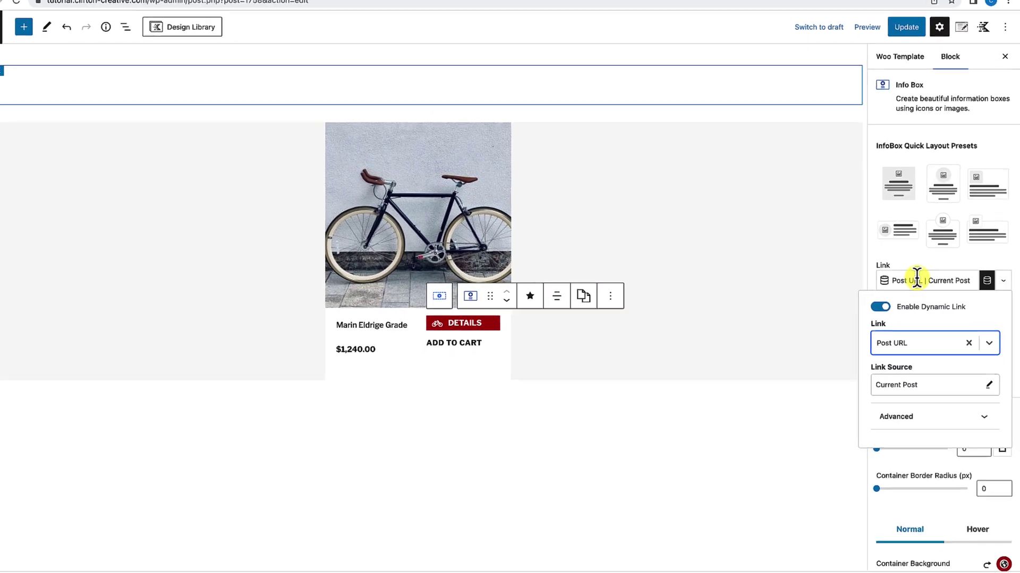
pyautogui.click(916, 39)
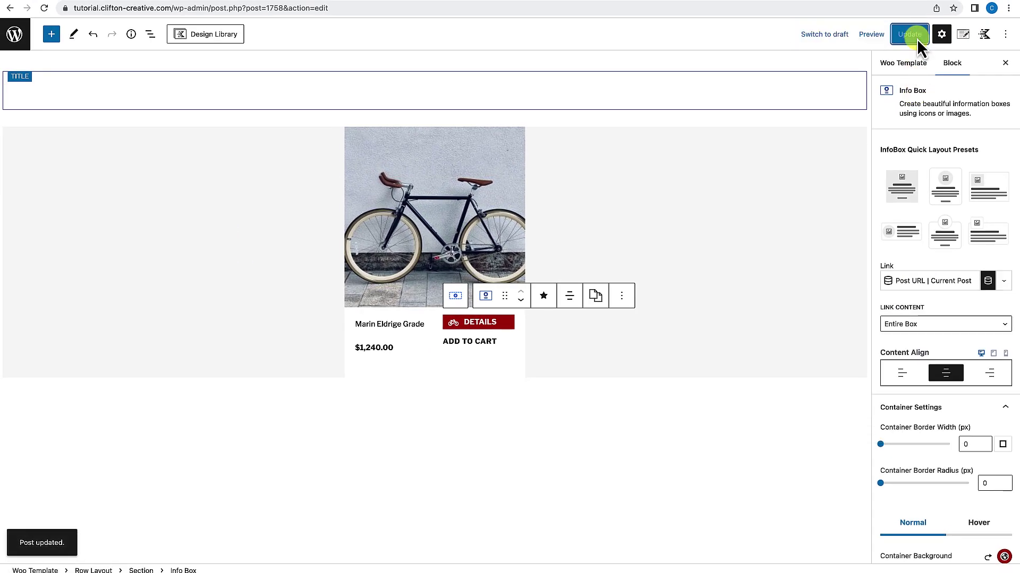
# Reload the shop page, test the Details link of Batch The Mountain 27.5 and examine the related product cards on its page.
pyautogui.click(632, 3)
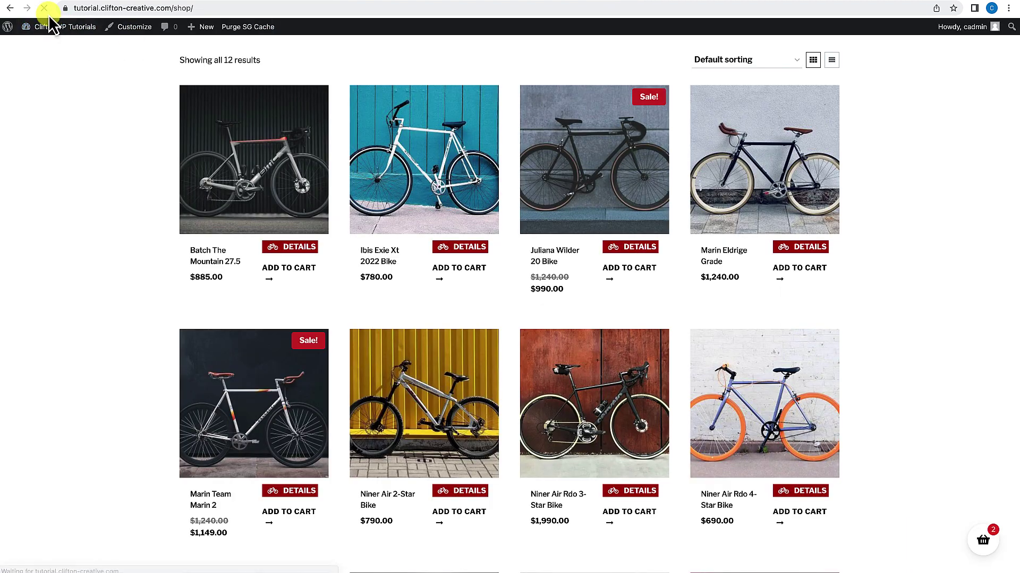
pyautogui.click(285, 248)
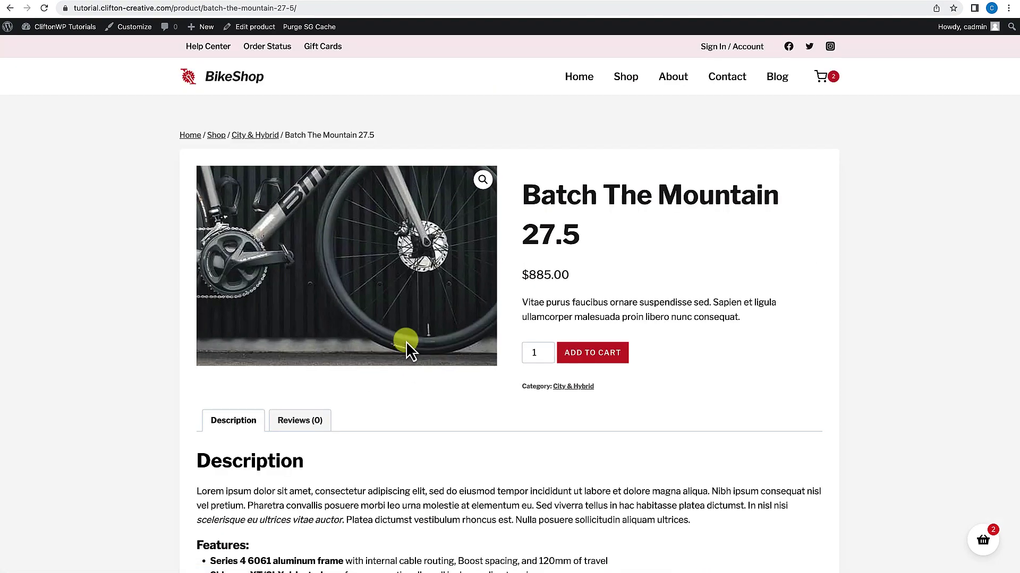
pyautogui.scroll(-2, 413, 447)
pyautogui.scroll(-10, 412, 446)
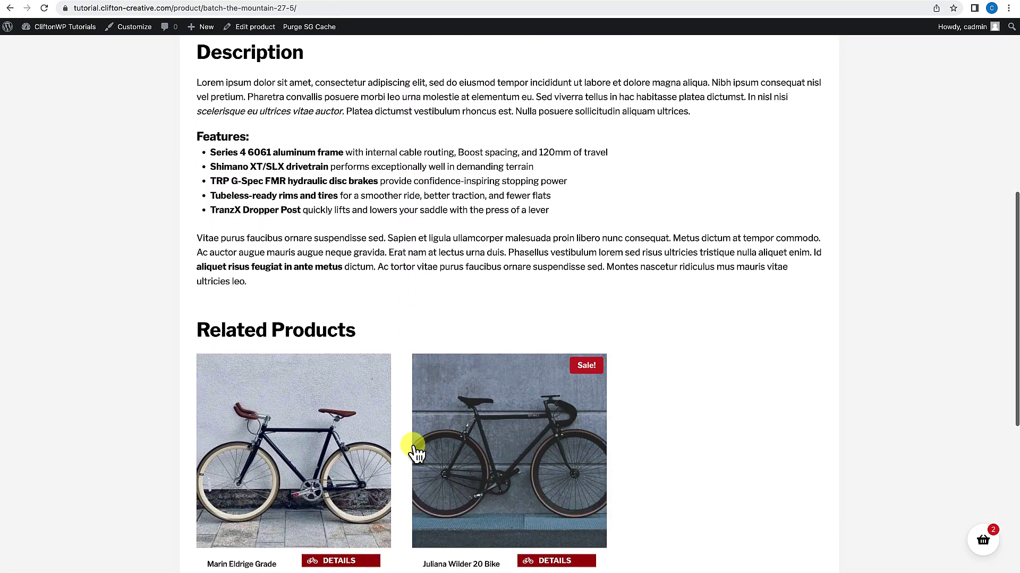
pyautogui.scroll(-1, 413, 446)
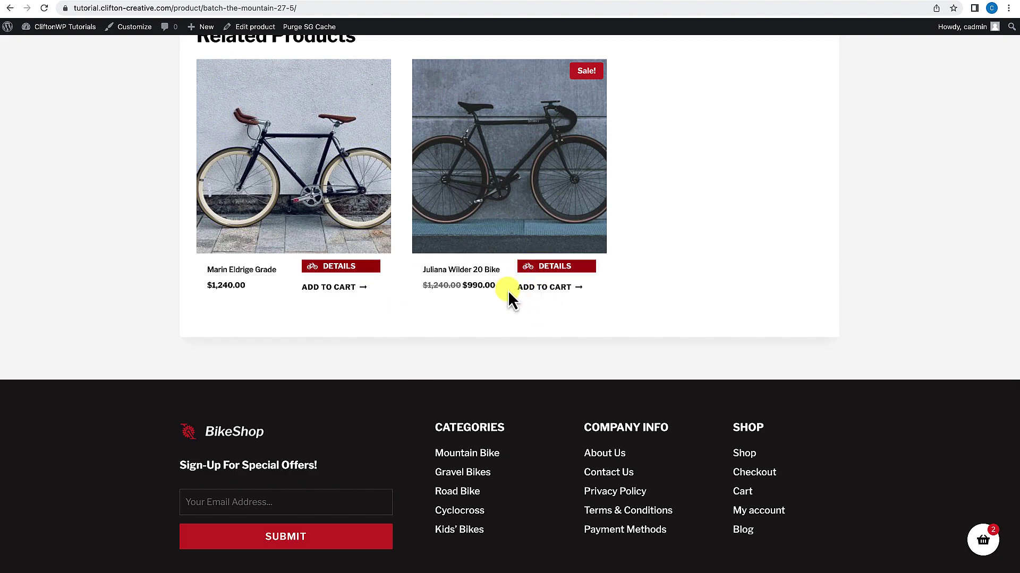
pyautogui.scroll(1, 507, 291)
pyautogui.scroll(15, 442, 244)
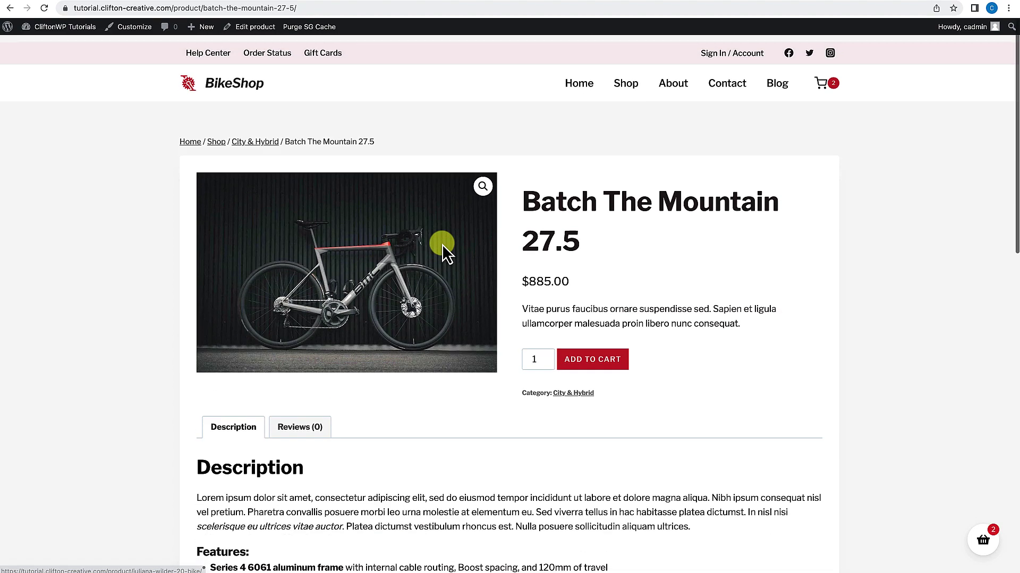
# Open the site's home page and examine the product cards in the Best Seller Products This Week section.
pyautogui.click(584, 78)
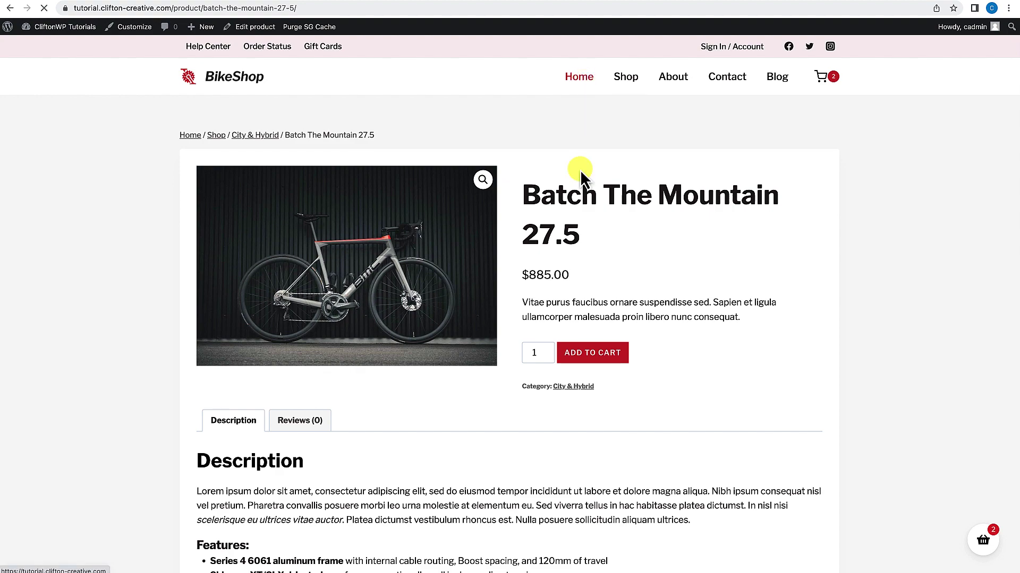
pyautogui.scroll(-8, 565, 271)
pyautogui.scroll(-10, 564, 265)
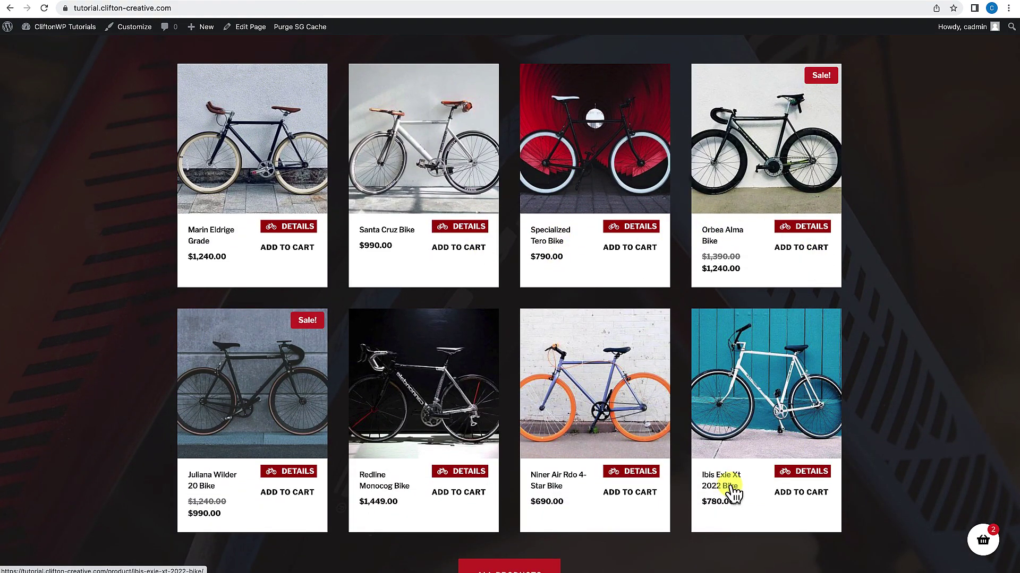
pyautogui.scroll(-2, 729, 487)
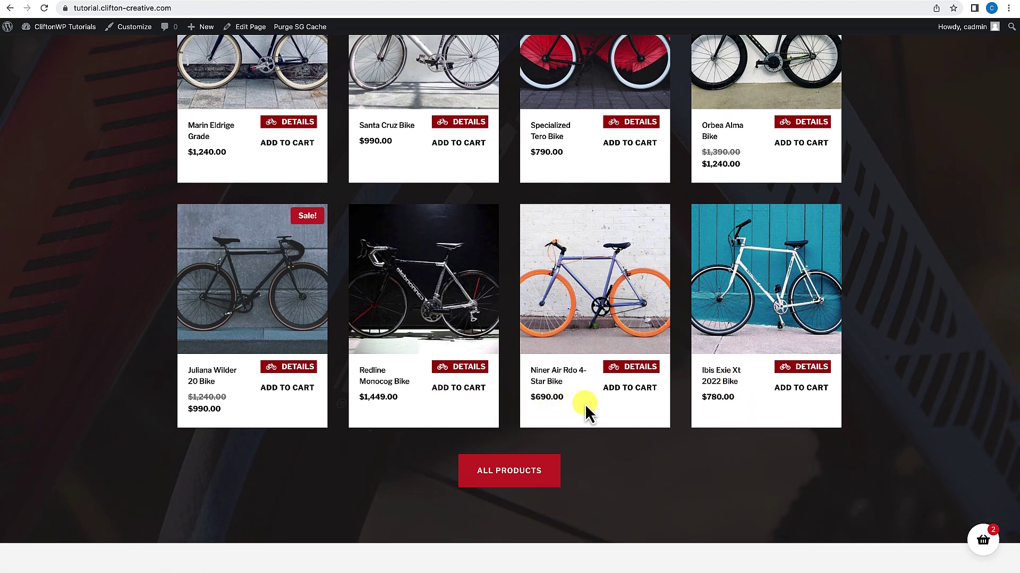
pyautogui.scroll(2, 604, 405)
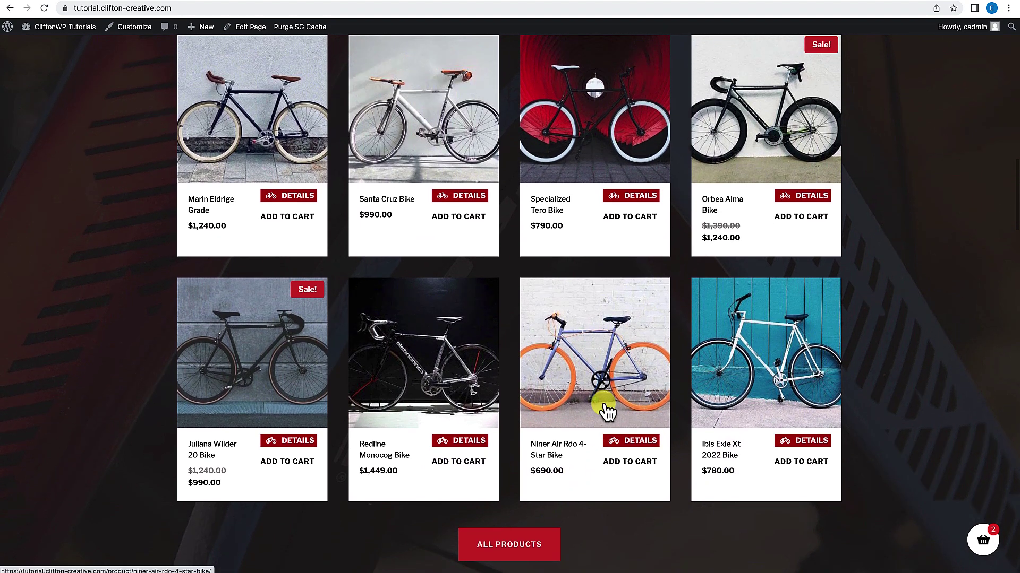
pyautogui.scroll(4, 605, 409)
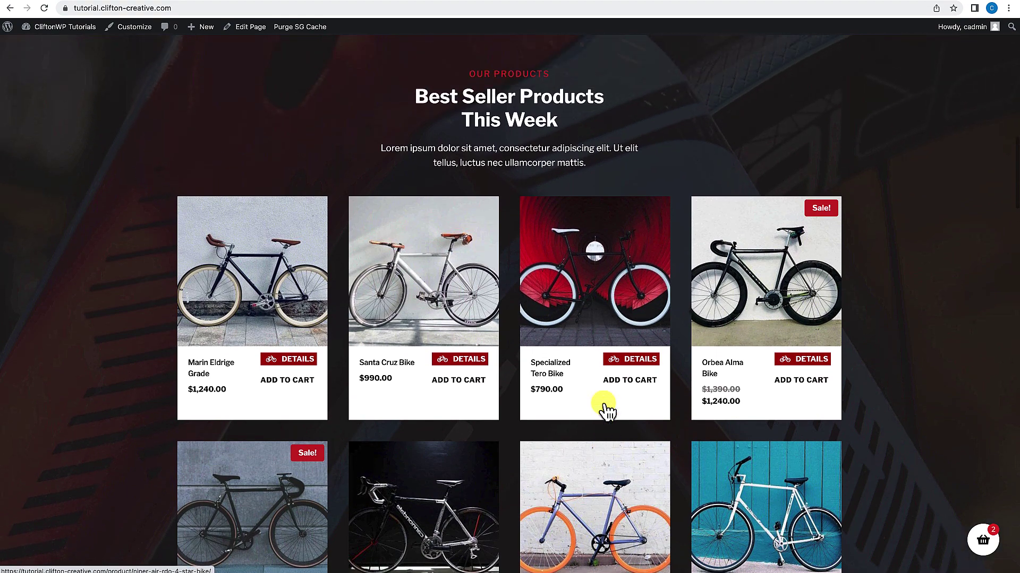
pyautogui.scroll(2, 591, 450)
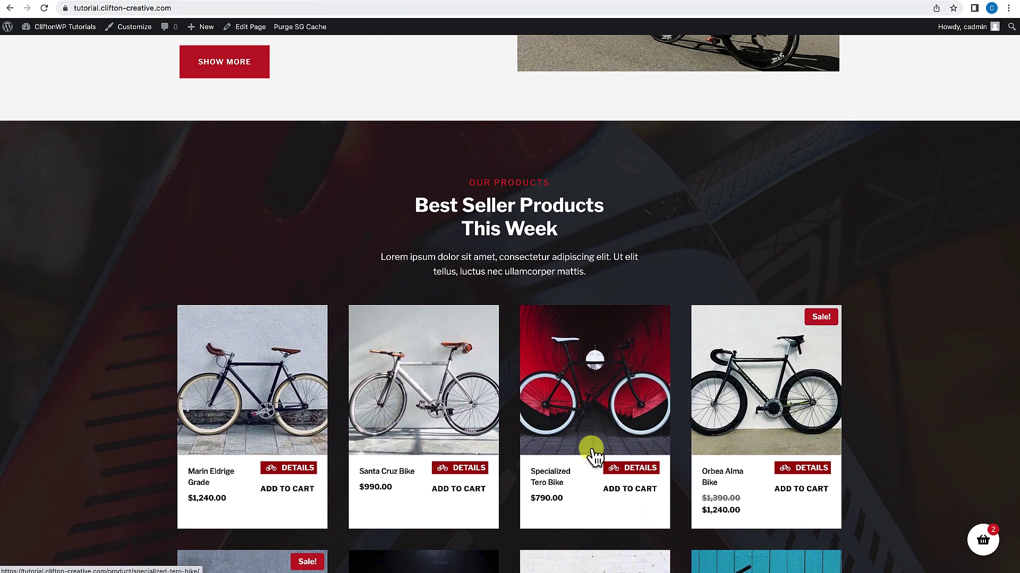
pyautogui.scroll(-3, 594, 455)
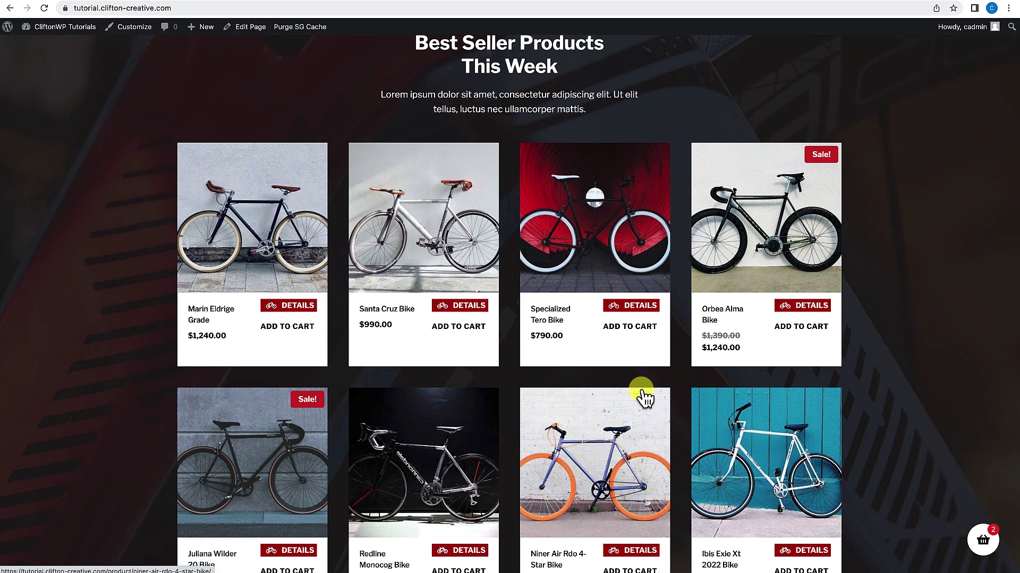
pyautogui.scroll(-1, 673, 391)
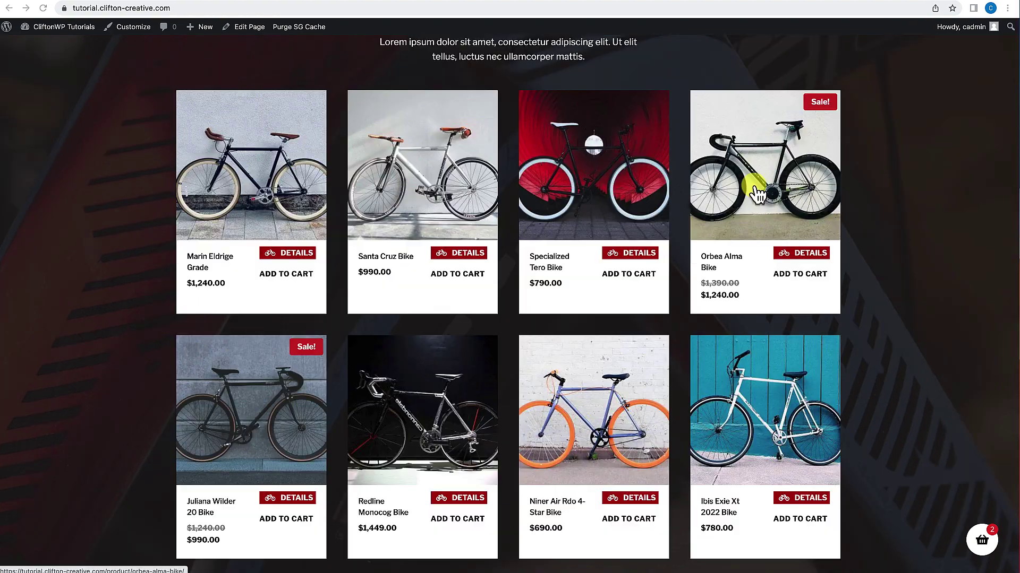
# Return to the Shop page and review the product cards in its grid.
pyautogui.scroll(20, 650, 294)
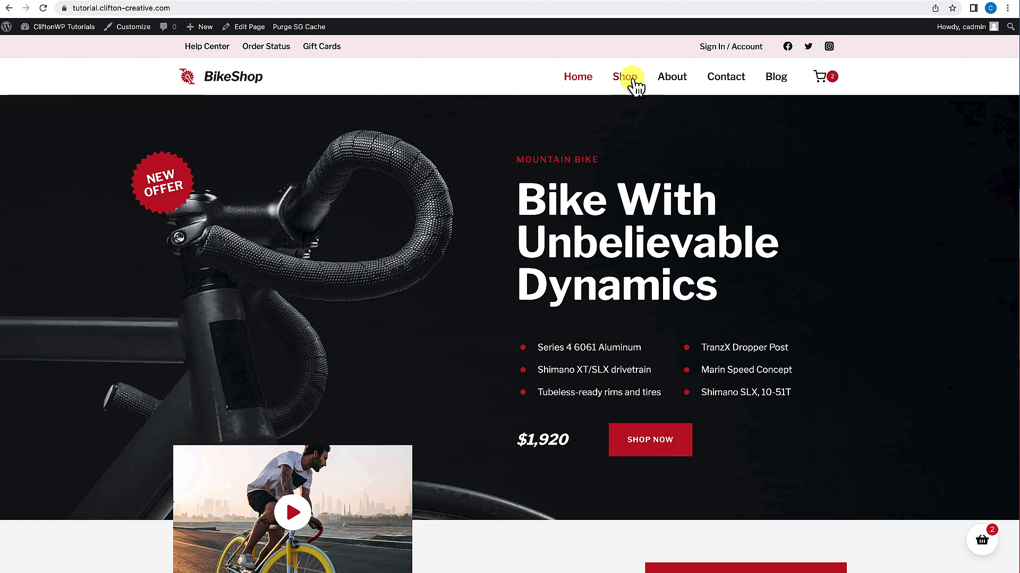
pyautogui.click(634, 79)
pyautogui.scroll(-3, 610, 227)
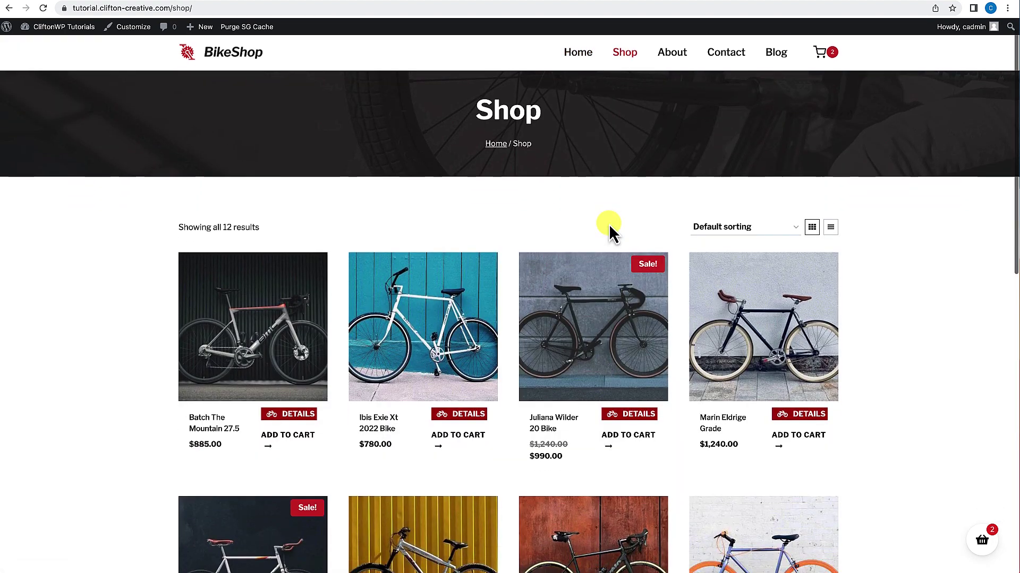
pyautogui.scroll(-3, 572, 245)
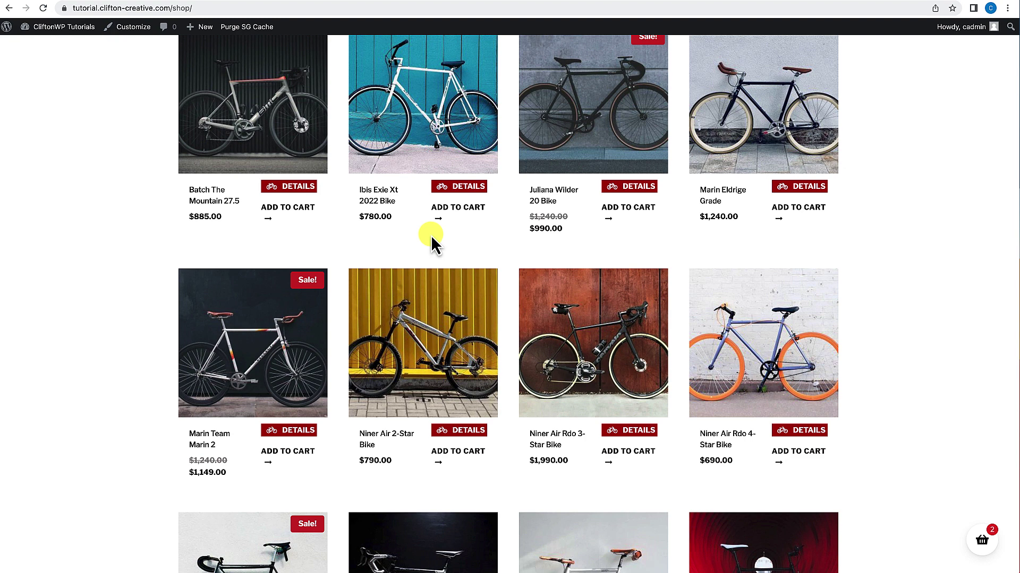
pyautogui.scroll(2, 431, 235)
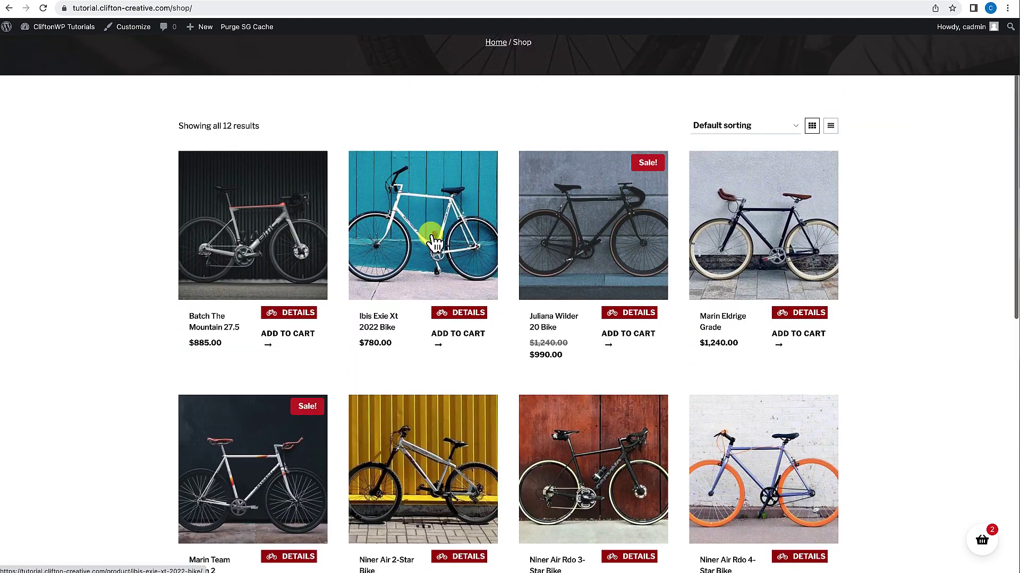
pyautogui.scroll(-1, 435, 242)
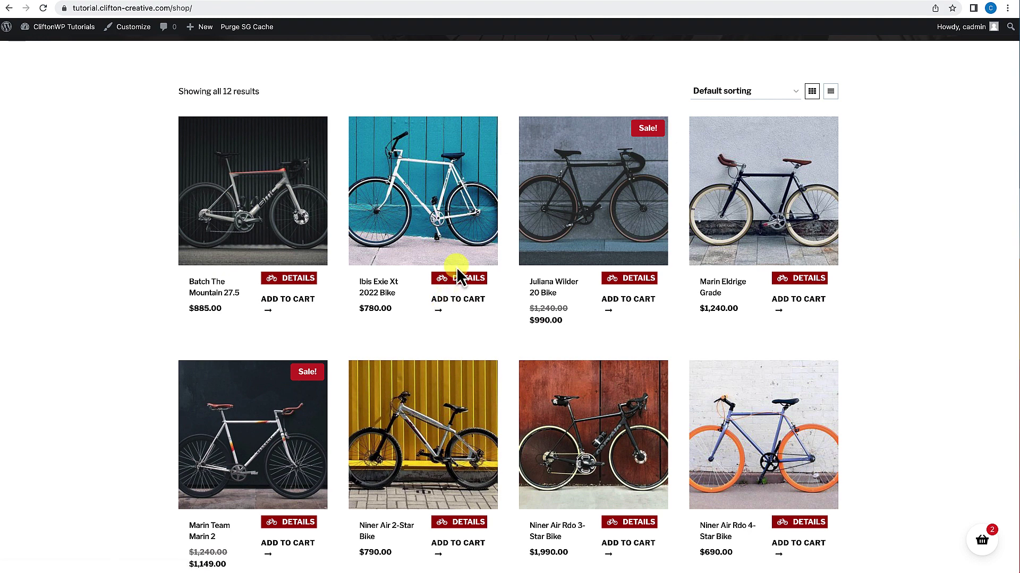
# Open the Woo Templates list in the site admin and duplicate the Custom Loop #1 template.
pyautogui.scroll(3, 457, 269)
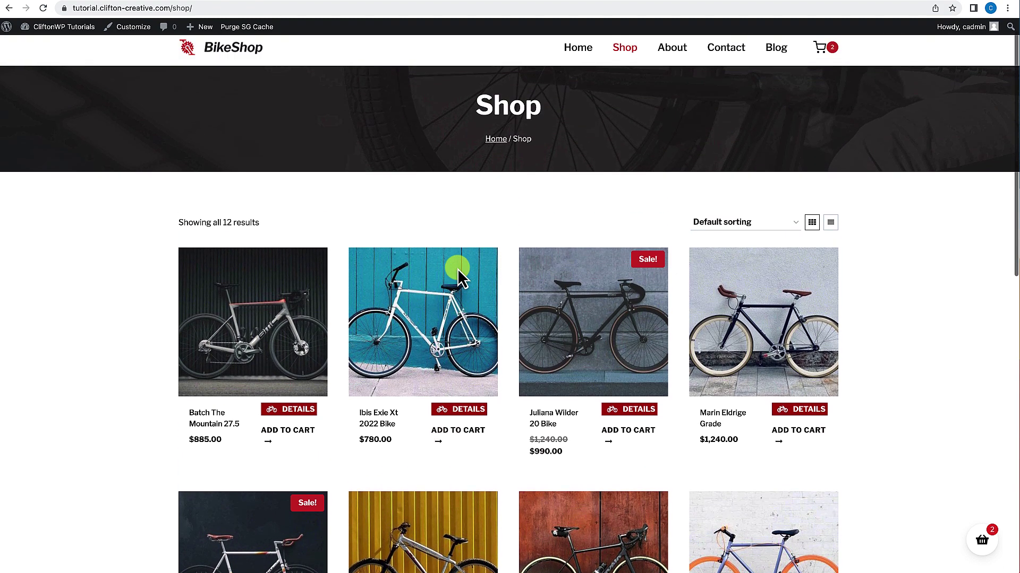
pyautogui.moveTo(48, 27)
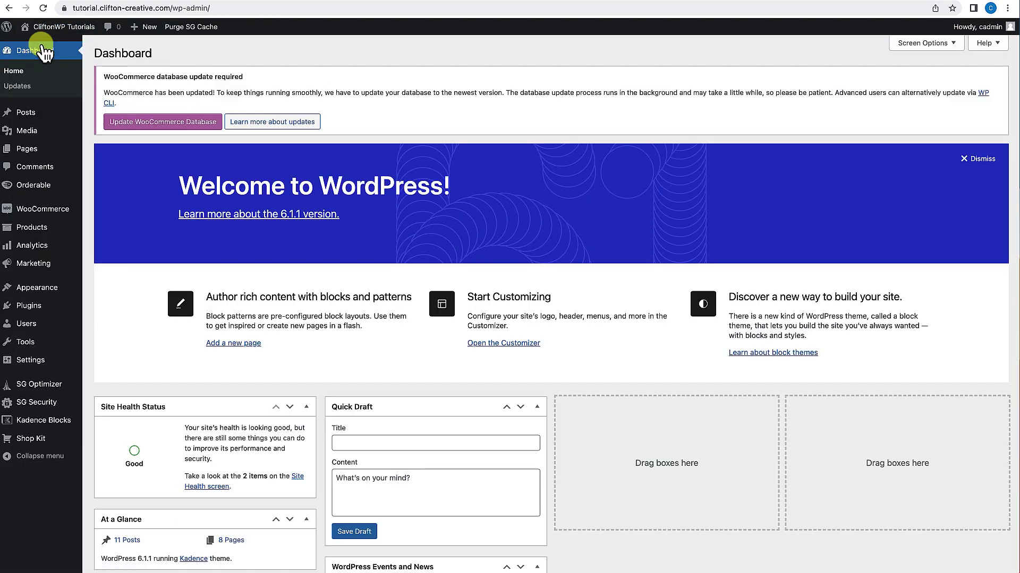
pyautogui.moveTo(44, 214)
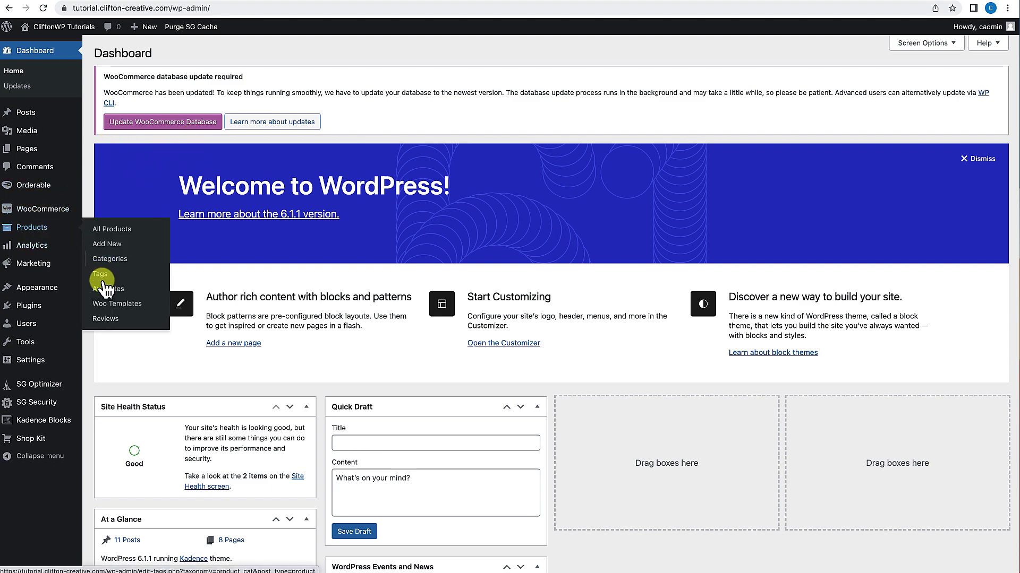
pyautogui.click(106, 306)
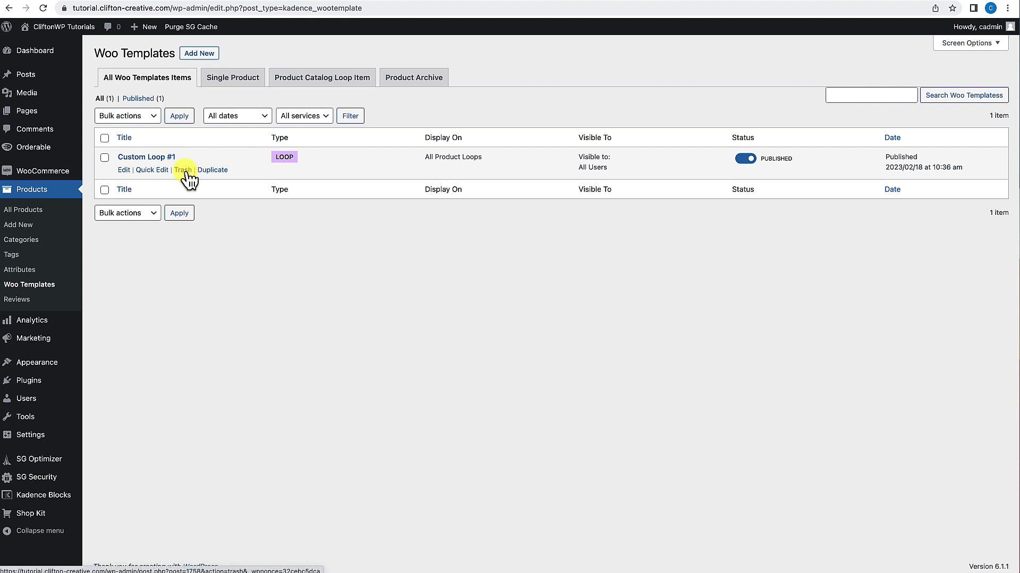
pyautogui.click(213, 170)
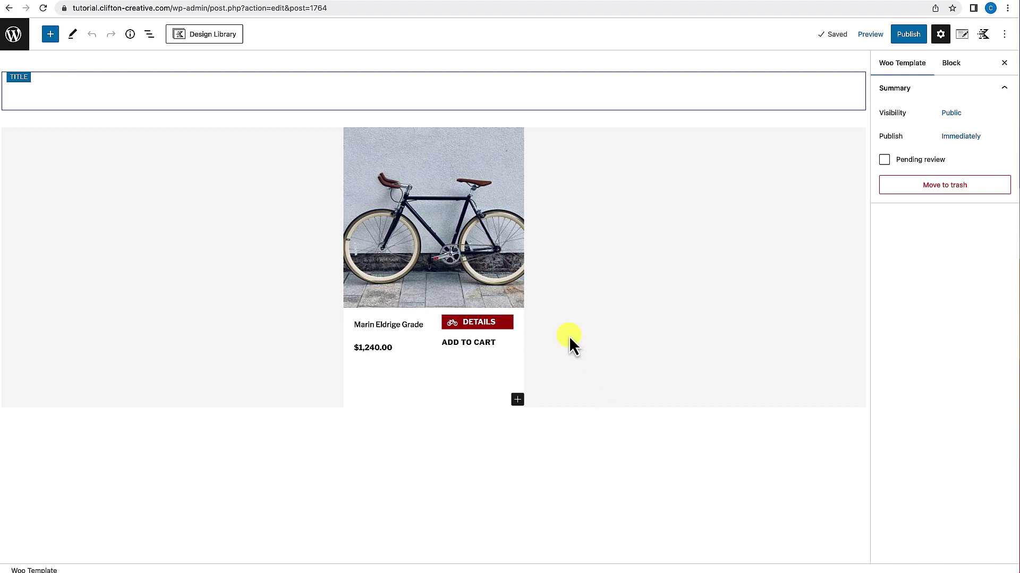
# Insert a one-column Row Layout block after the existing row in the duplicated template.
pyautogui.click(427, 314)
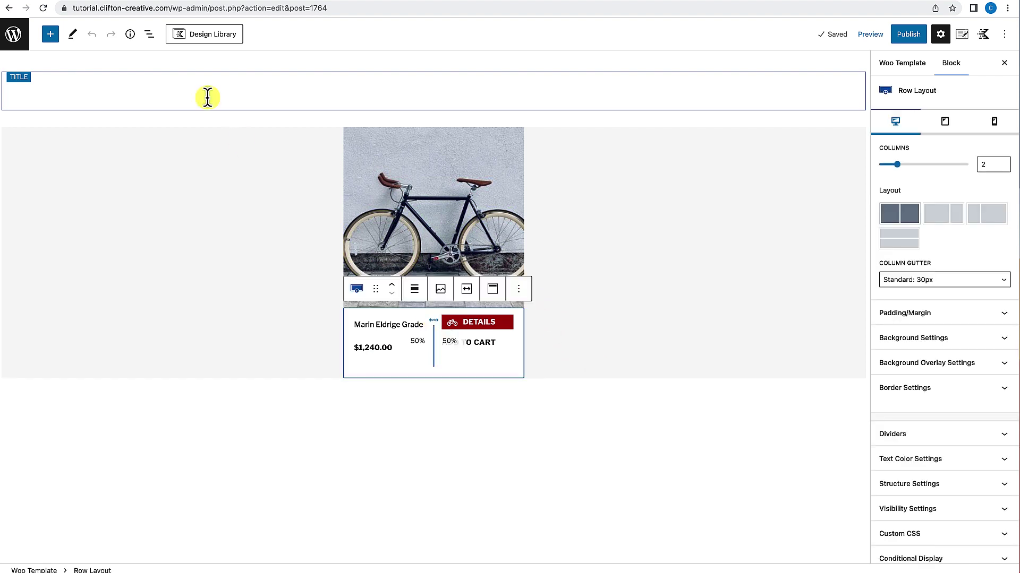
pyautogui.click(149, 34)
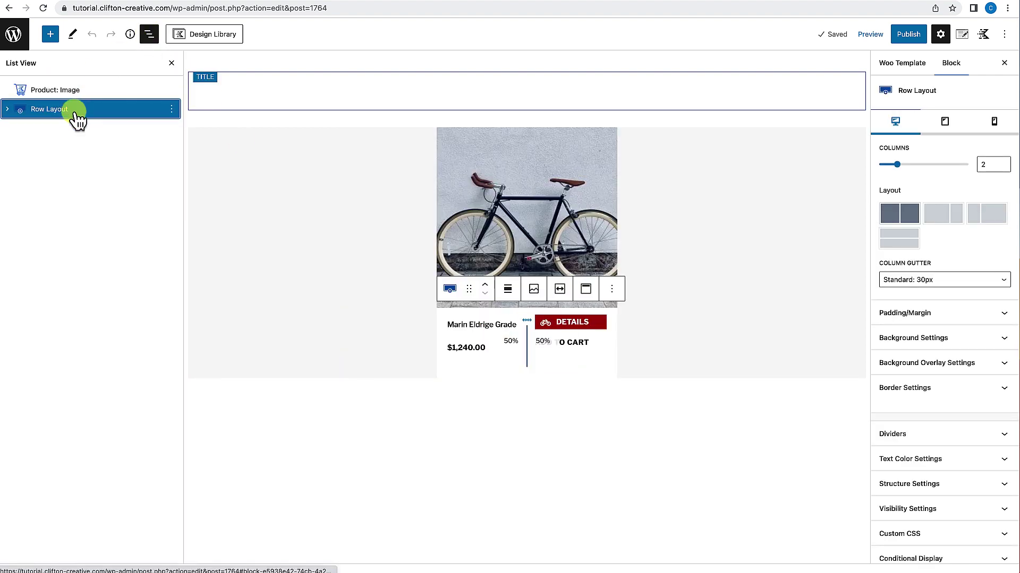
pyautogui.click(172, 109)
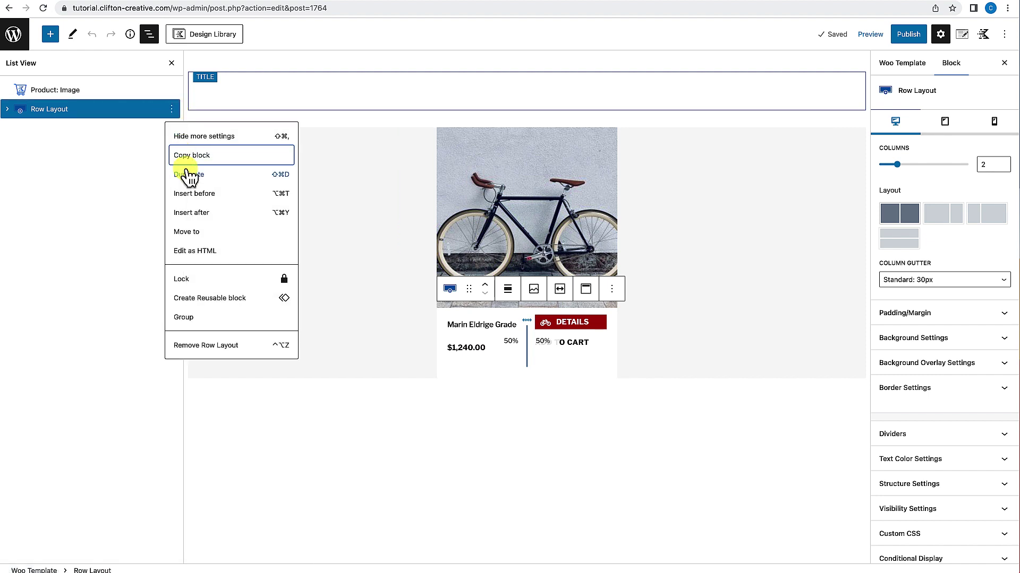
pyautogui.click(192, 214)
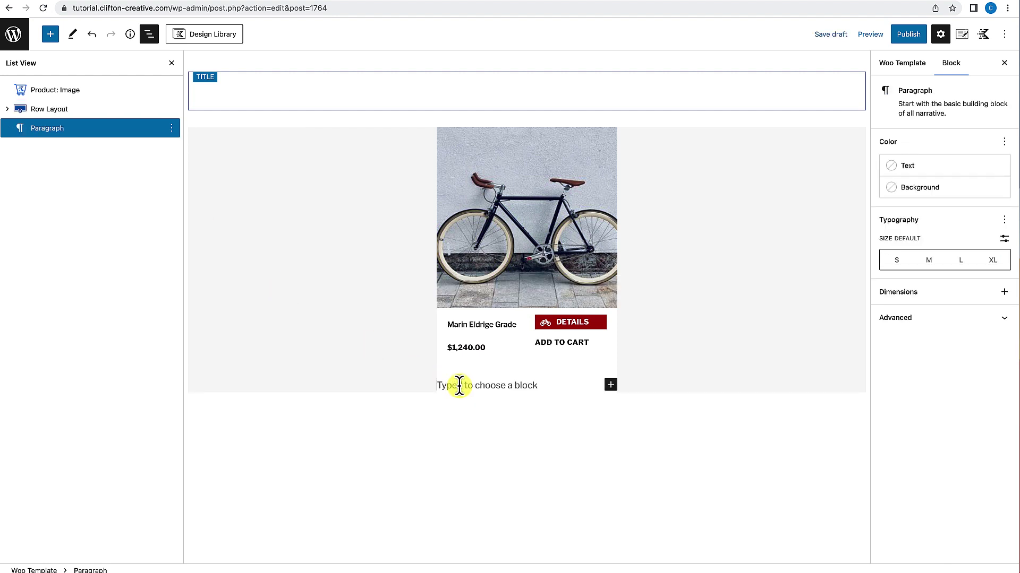
pyautogui.write('/row')
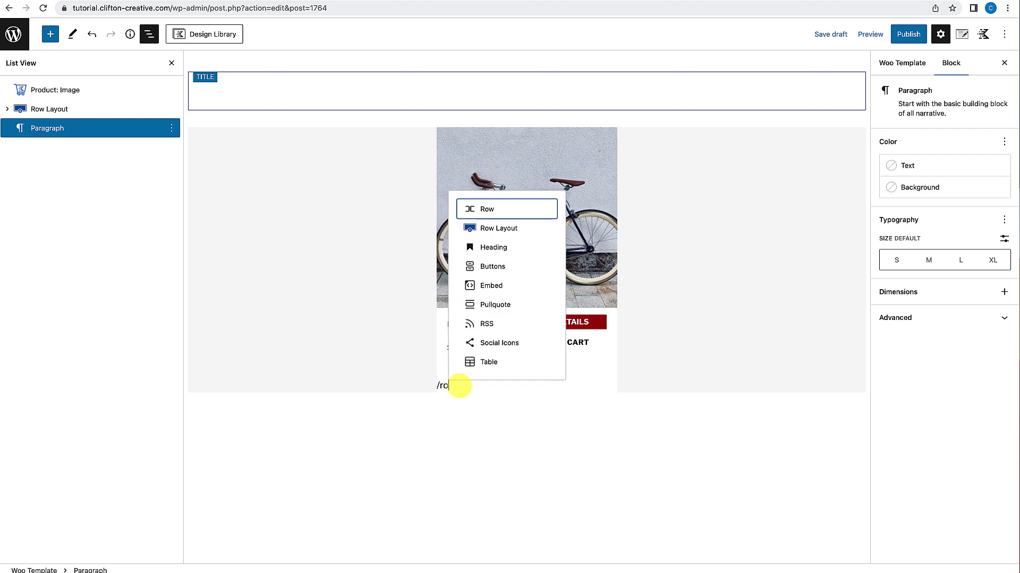
pyautogui.click(508, 230)
pyautogui.click(504, 426)
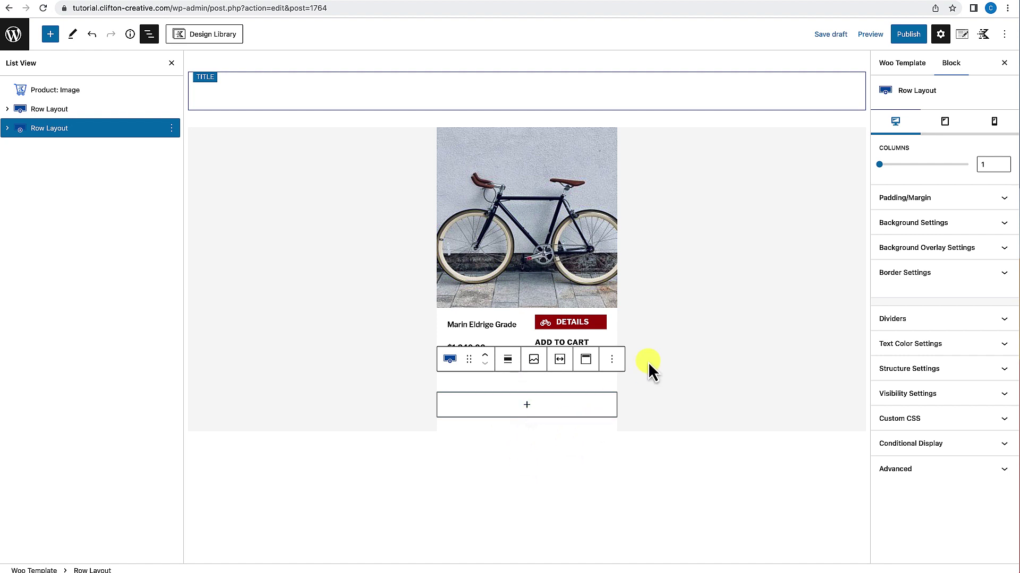
# Move the Details info box from the upper row's second section into the new one-column row.
pyautogui.click(611, 326)
pyautogui.click(598, 325)
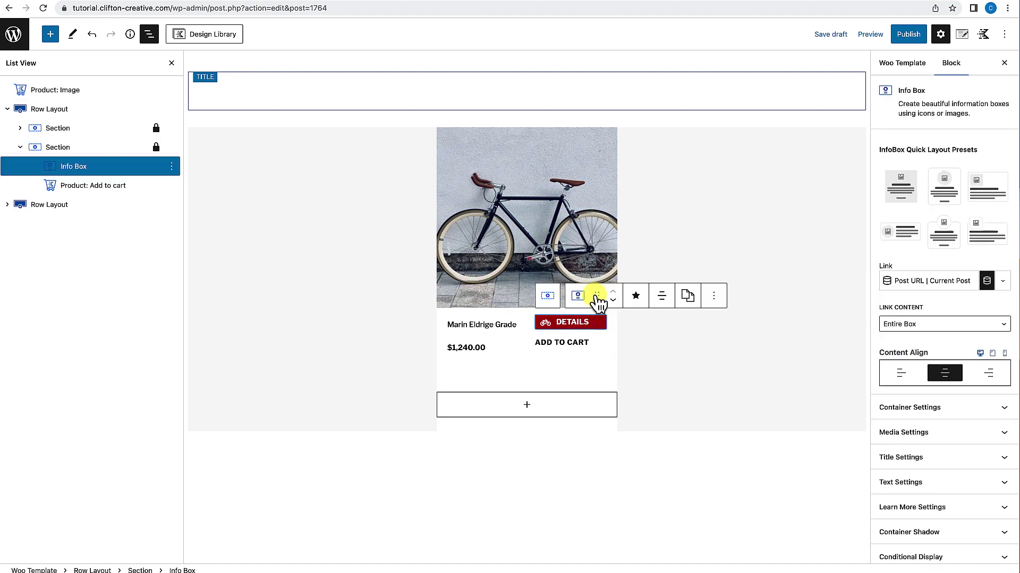
pyautogui.moveTo(597, 301); pyautogui.dragTo(519, 330)
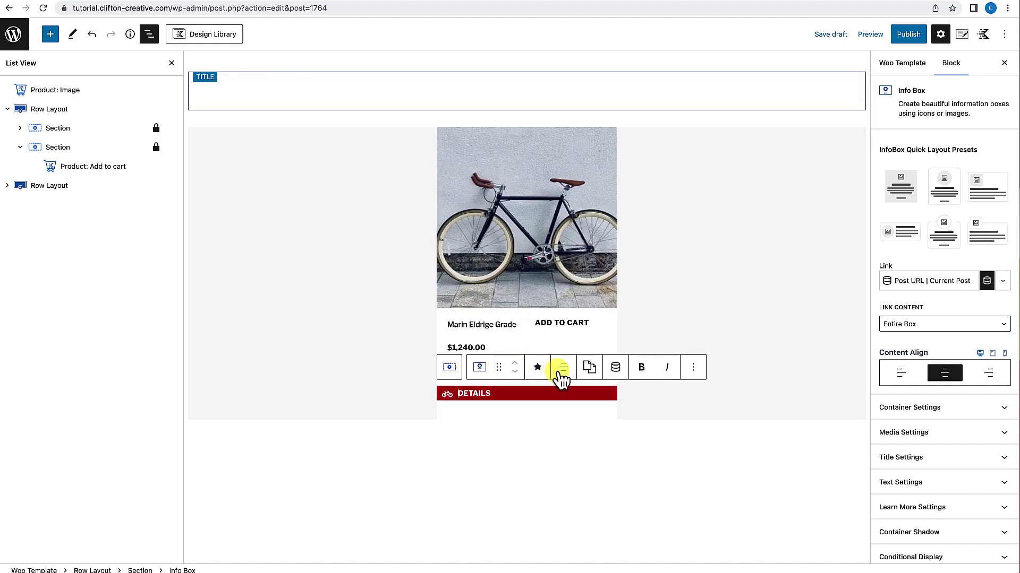
# Remove the Product: Add to cart block and reduce the upper row to 1 column.
pyautogui.click(595, 330)
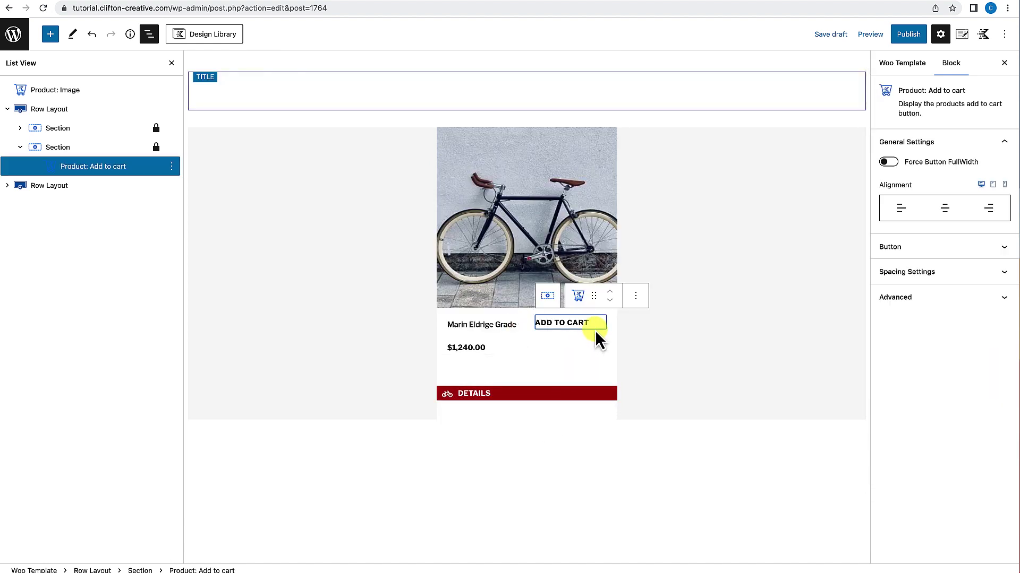
pyautogui.click(635, 296)
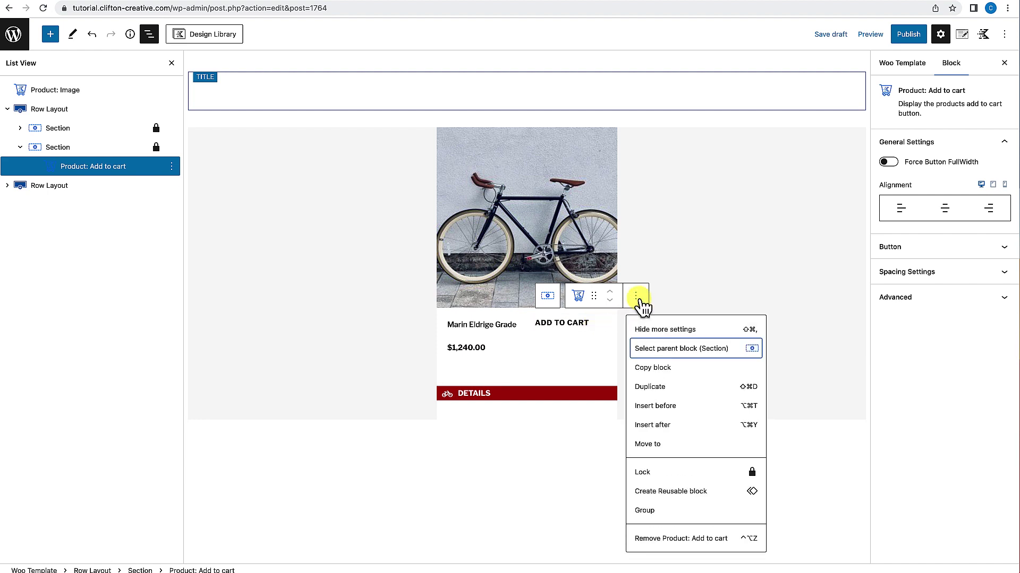
pyautogui.click(670, 539)
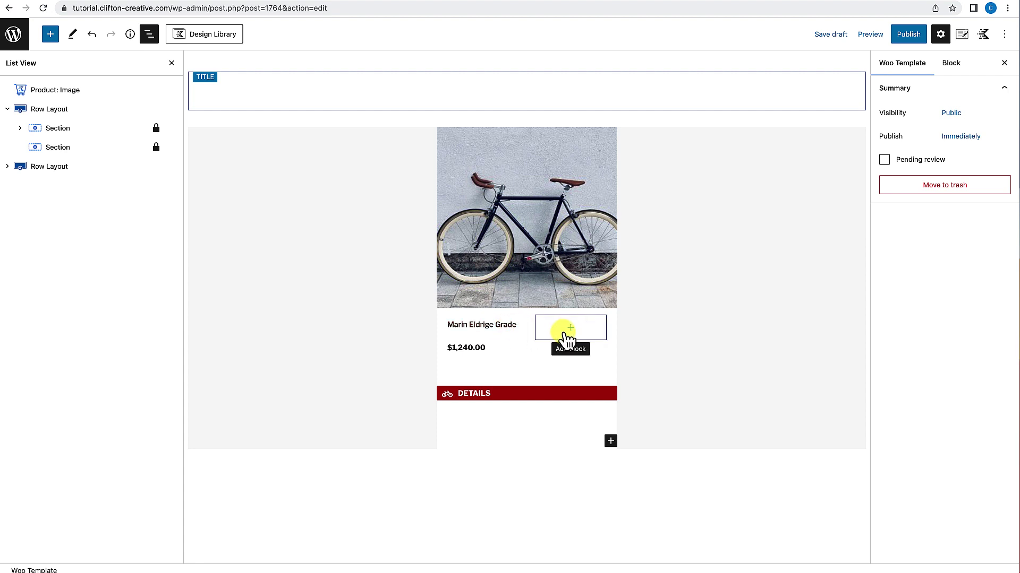
pyautogui.click(526, 318)
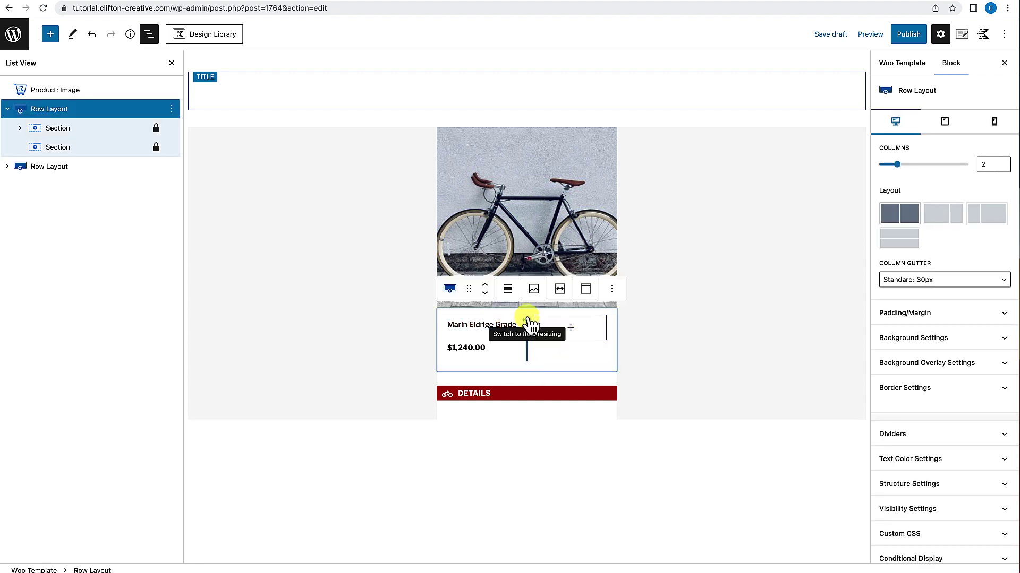
pyautogui.click(1003, 168)
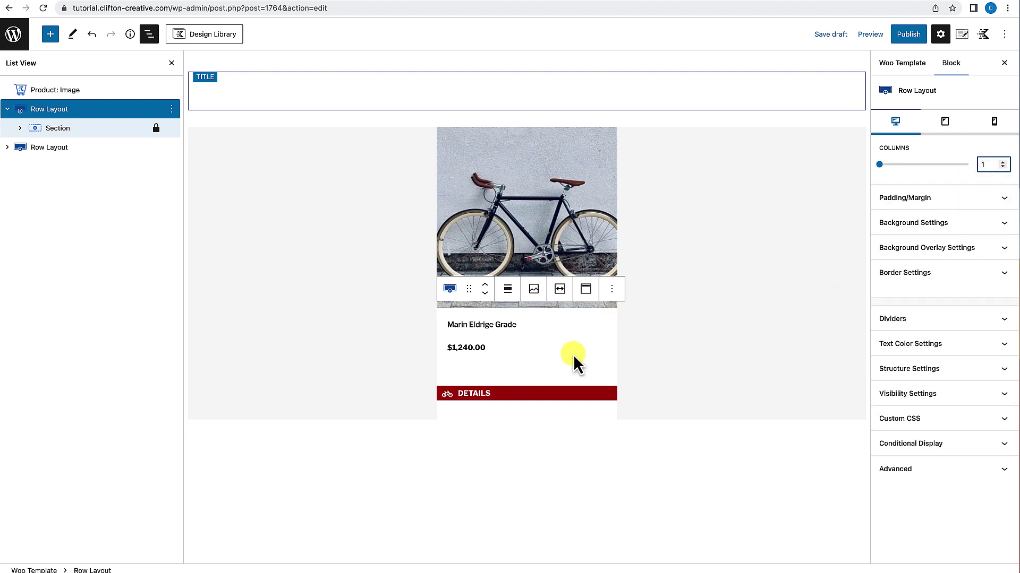
# Set the product title's font size to 18 px.
pyautogui.click(550, 333)
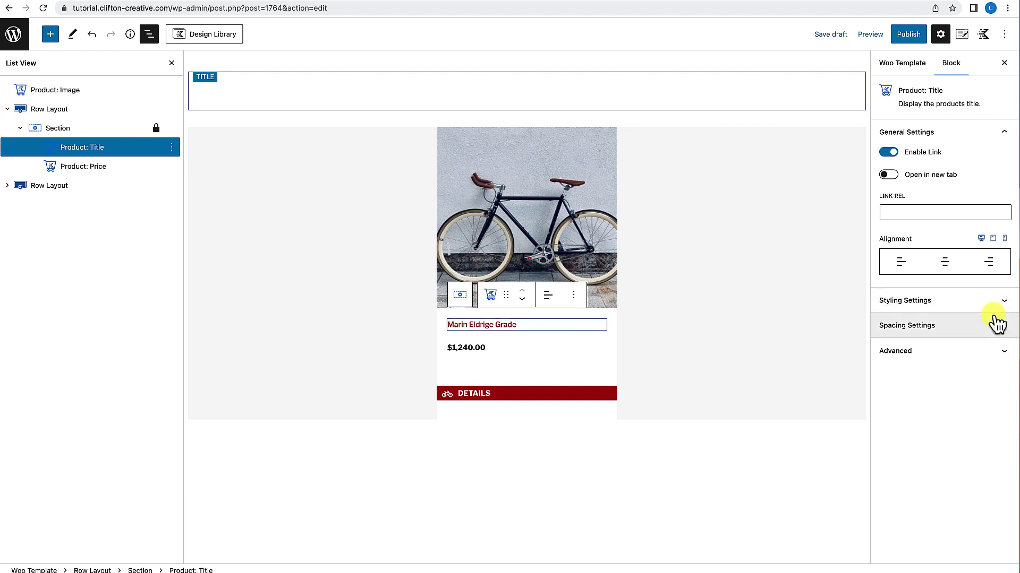
pyautogui.click(963, 302)
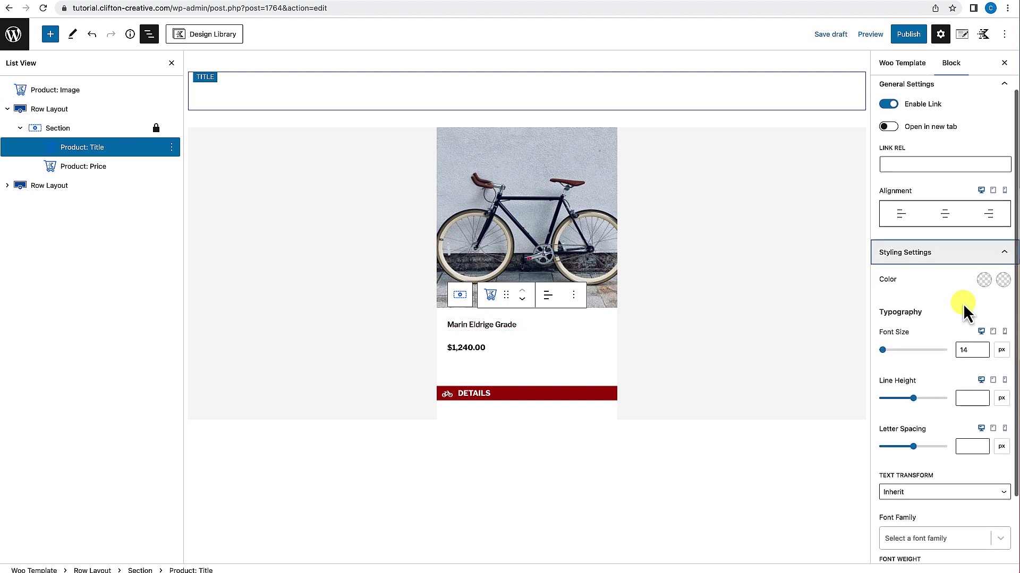
pyautogui.click(980, 347)
pyautogui.click(980, 347)
pyautogui.click(981, 347)
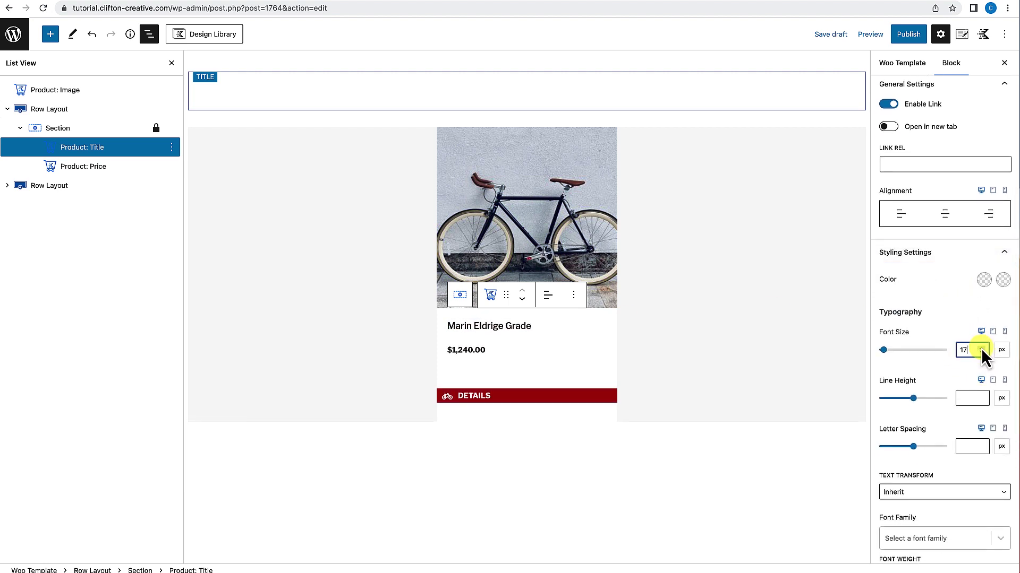
pyautogui.click(981, 347)
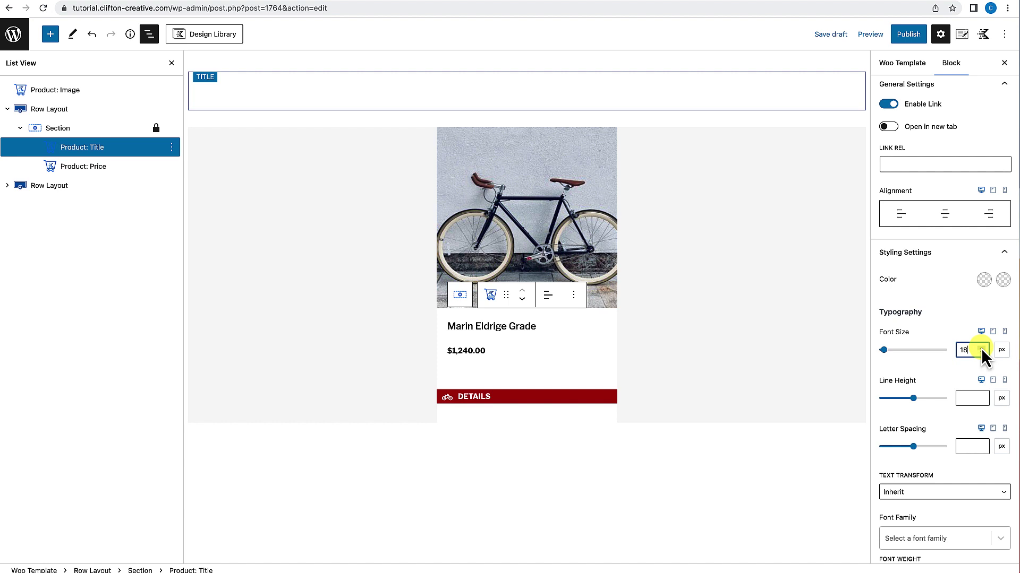
# Set the product price's font size to 18 px.
pyautogui.click(514, 352)
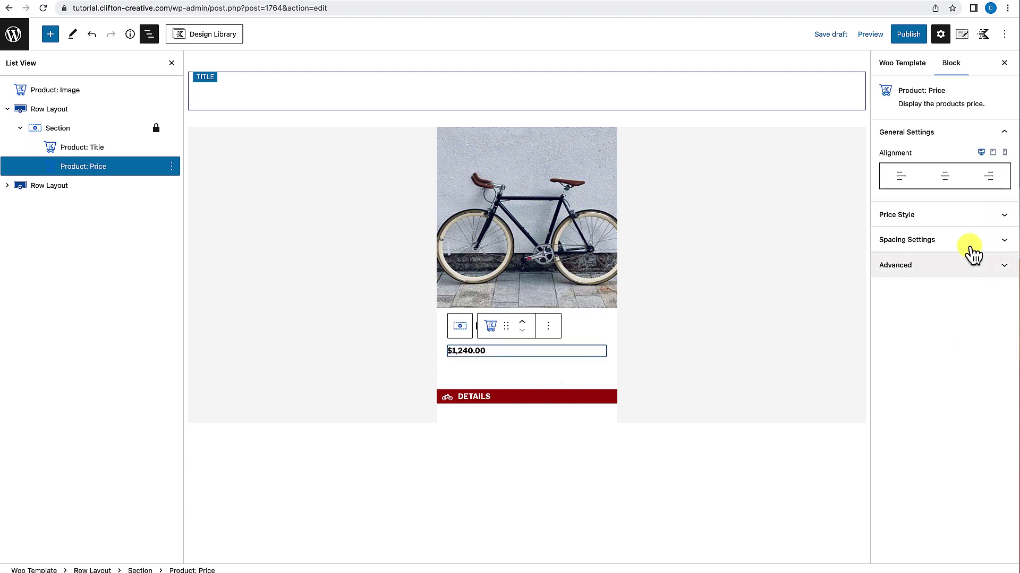
pyautogui.click(975, 218)
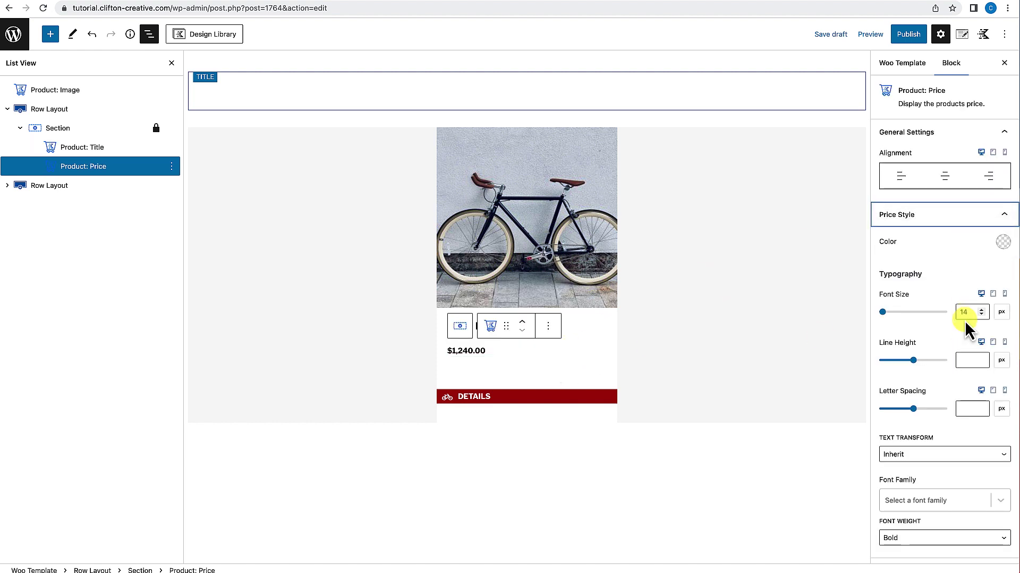
pyautogui.click(965, 311)
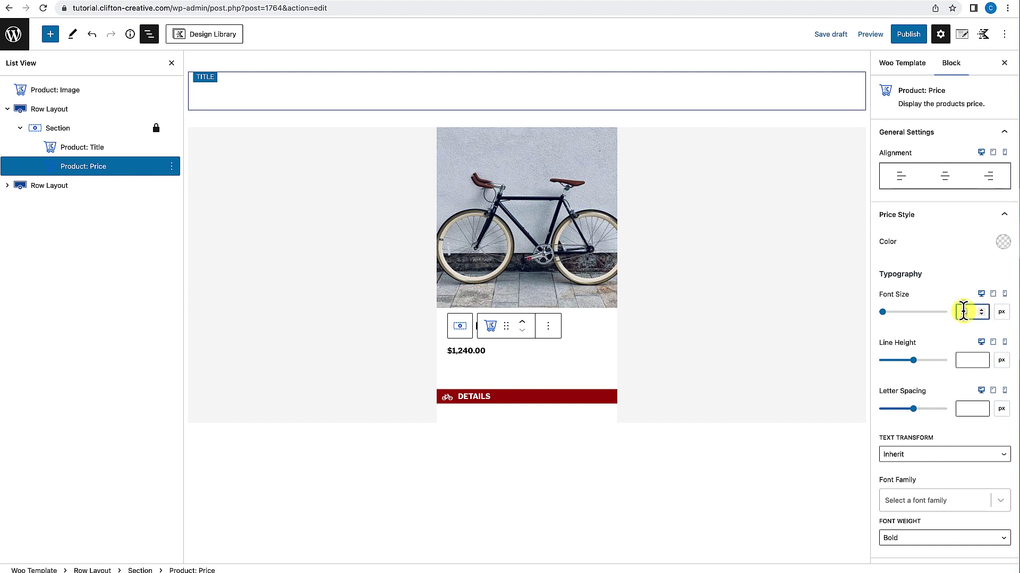
pyautogui.write('18')
pyautogui.click(725, 385)
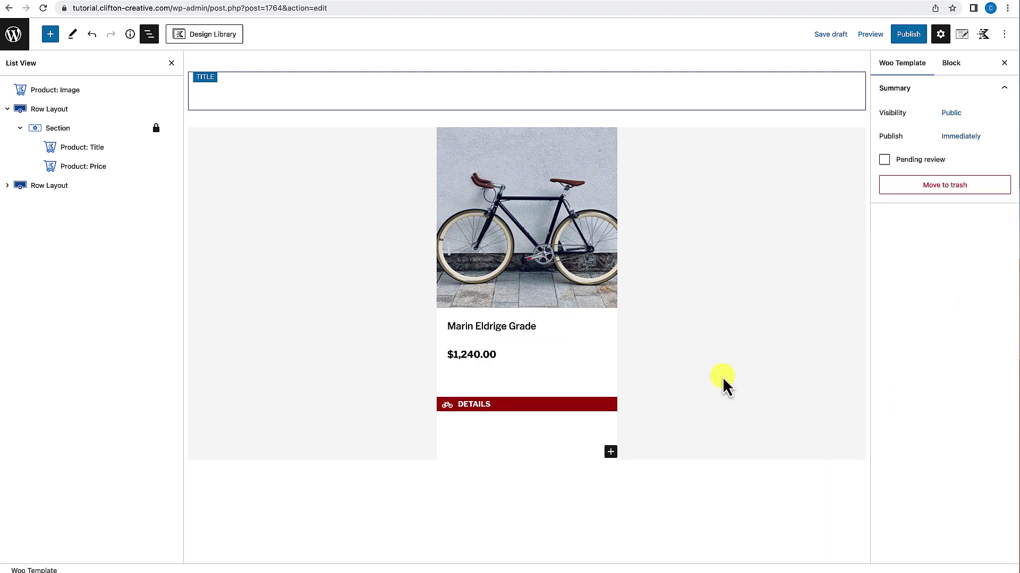
# Reduce the Details row's top and bottom padding to 0 px.
pyautogui.click(603, 381)
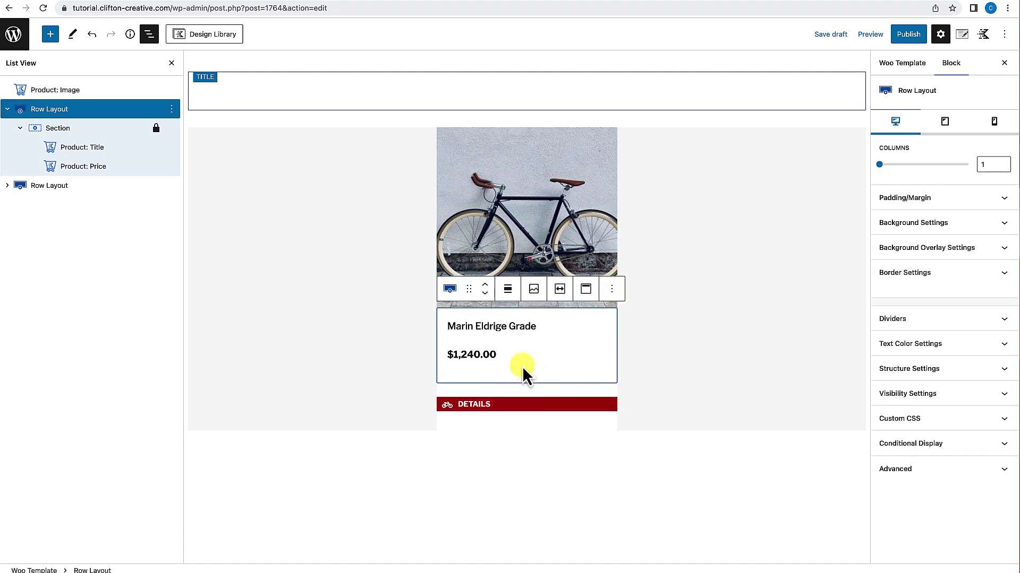
pyautogui.click(524, 388)
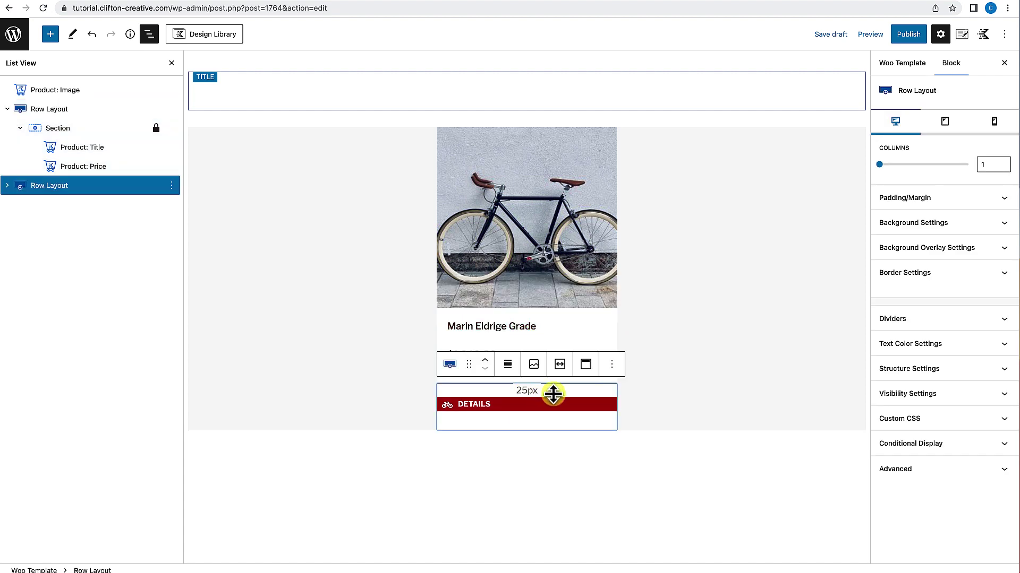
pyautogui.moveTo(526, 386); pyautogui.dragTo(525, 383)
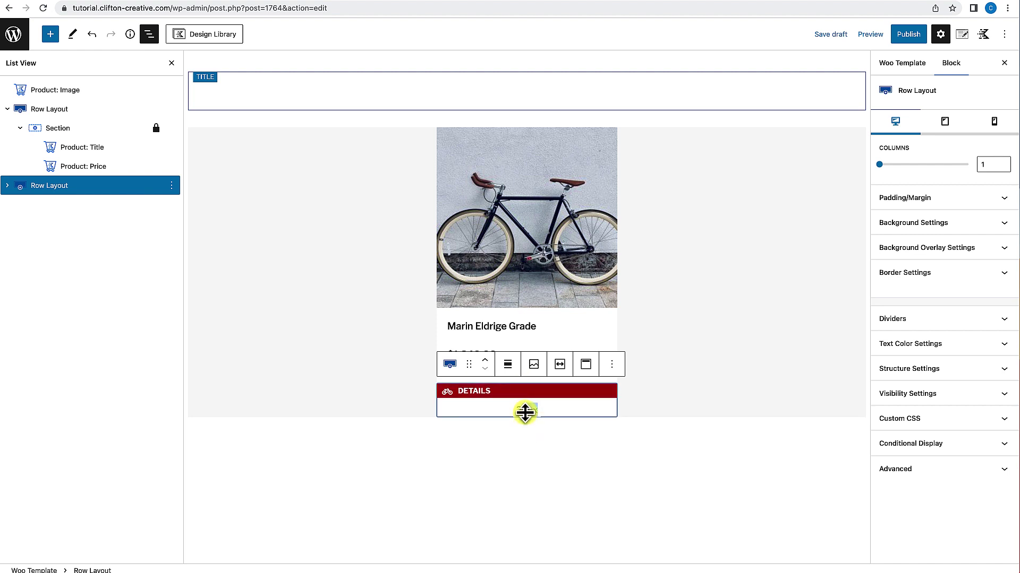
pyautogui.moveTo(524, 416); pyautogui.dragTo(524, 403)
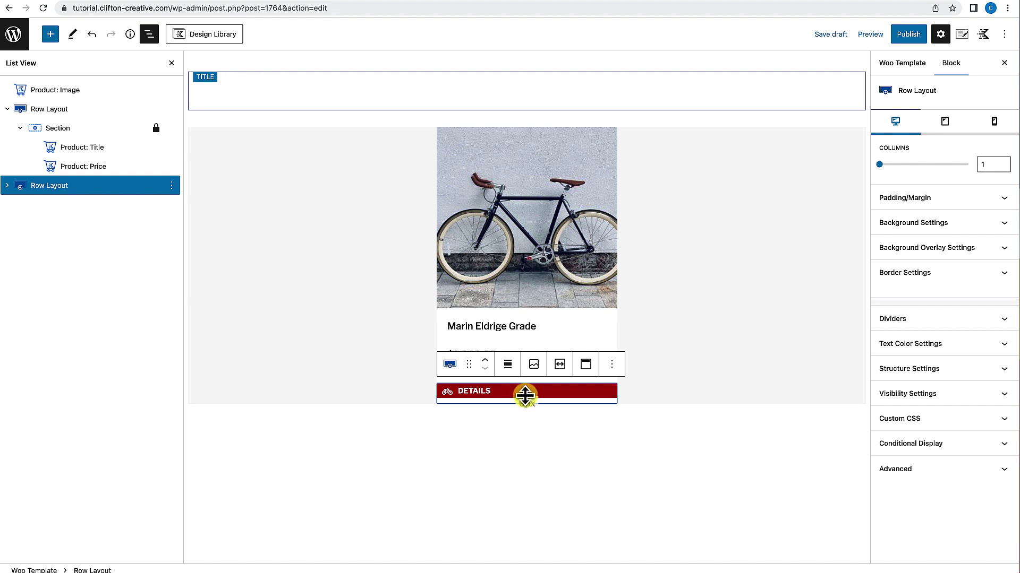
pyautogui.click(935, 204)
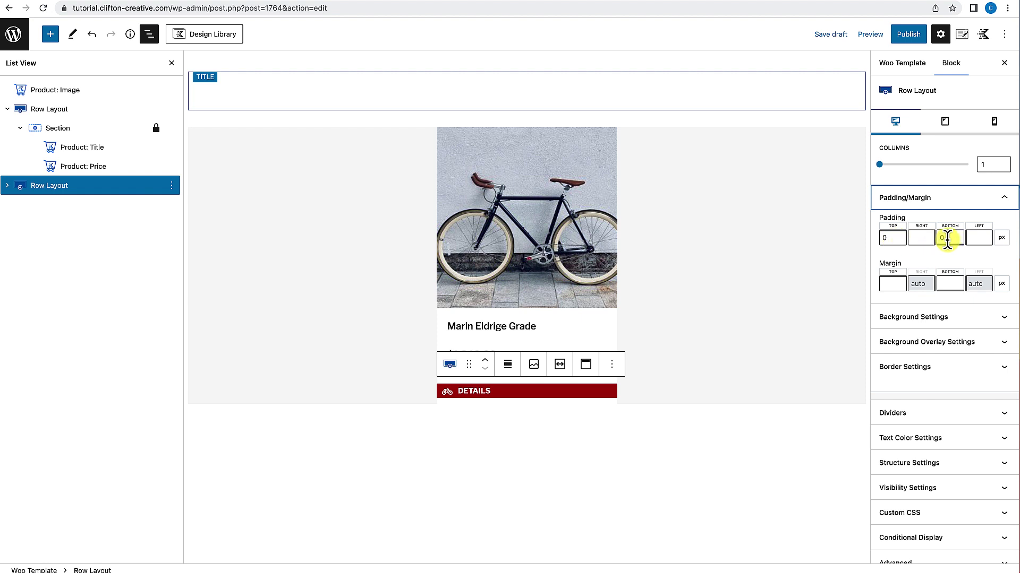
pyautogui.click(678, 387)
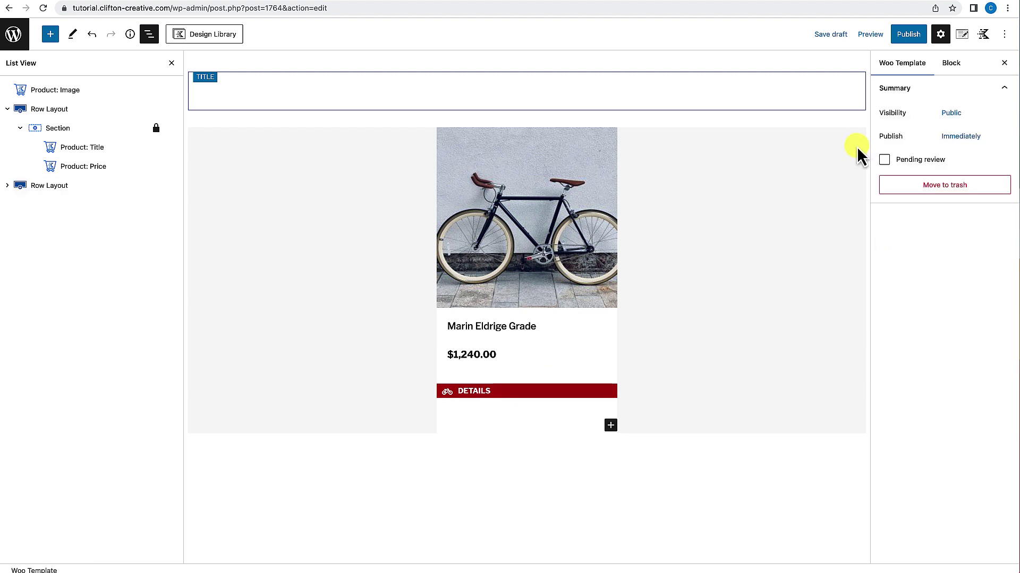
# Publish the simplified product card template and open the store's Shop page from the site's homepage.
pyautogui.click(911, 36)
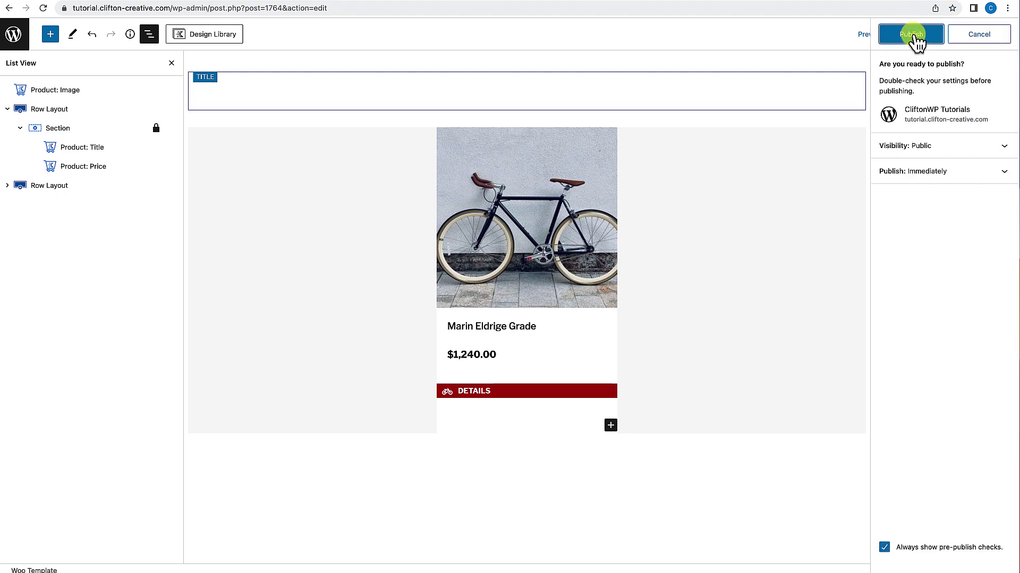
pyautogui.click(911, 35)
pyautogui.click(639, 2)
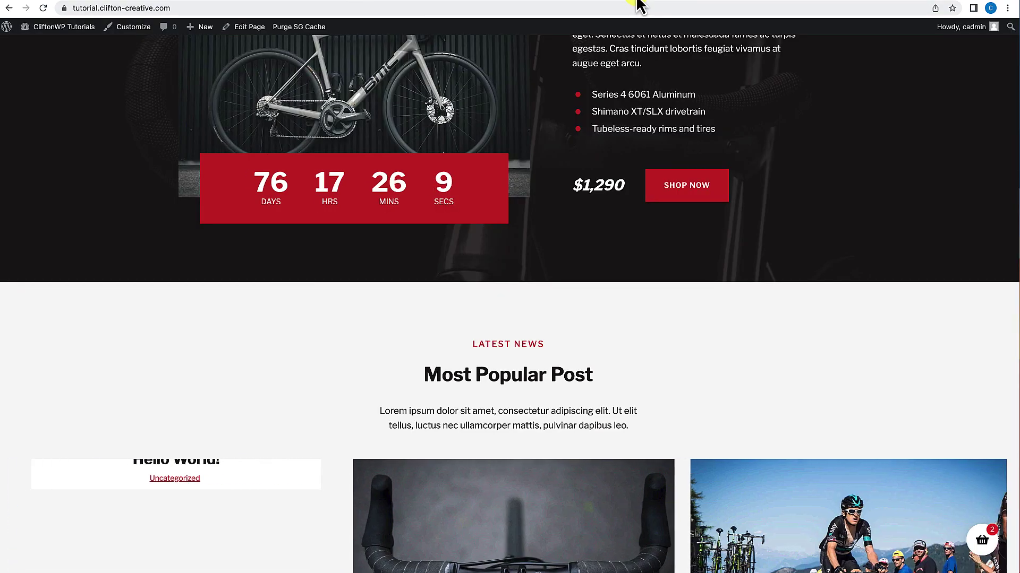
pyautogui.scroll(15, 561, 141)
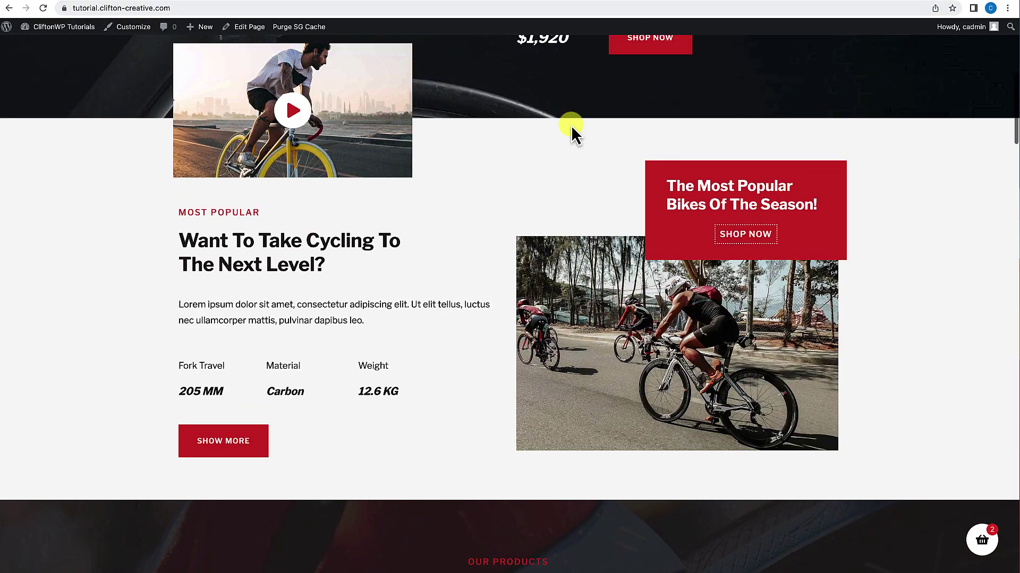
pyautogui.scroll(6, 571, 126)
pyautogui.click(625, 76)
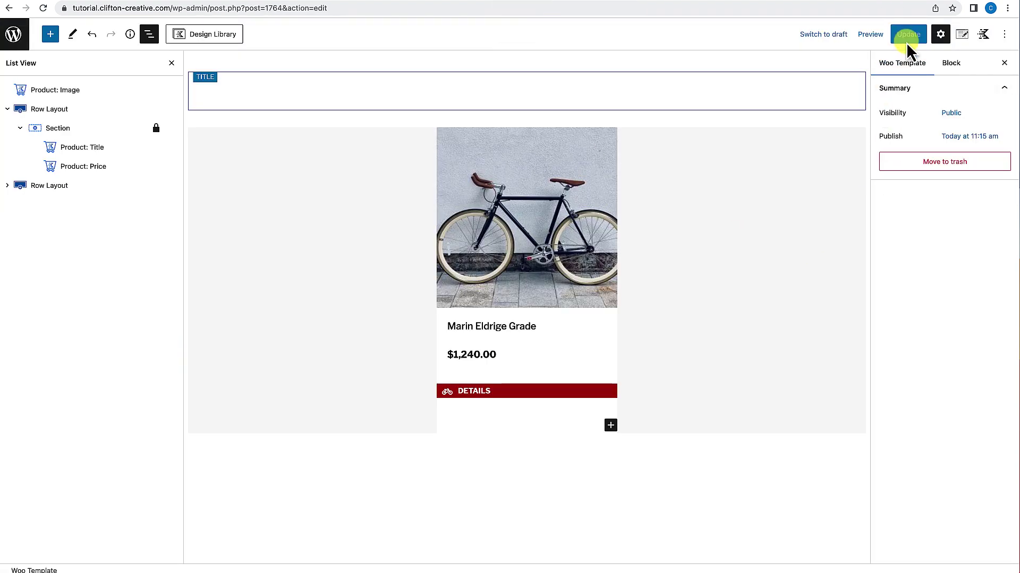
# Switch Custom Loop #1 to draft in the Woo Templates list and reload the Shop page.
pyautogui.click(15, 38)
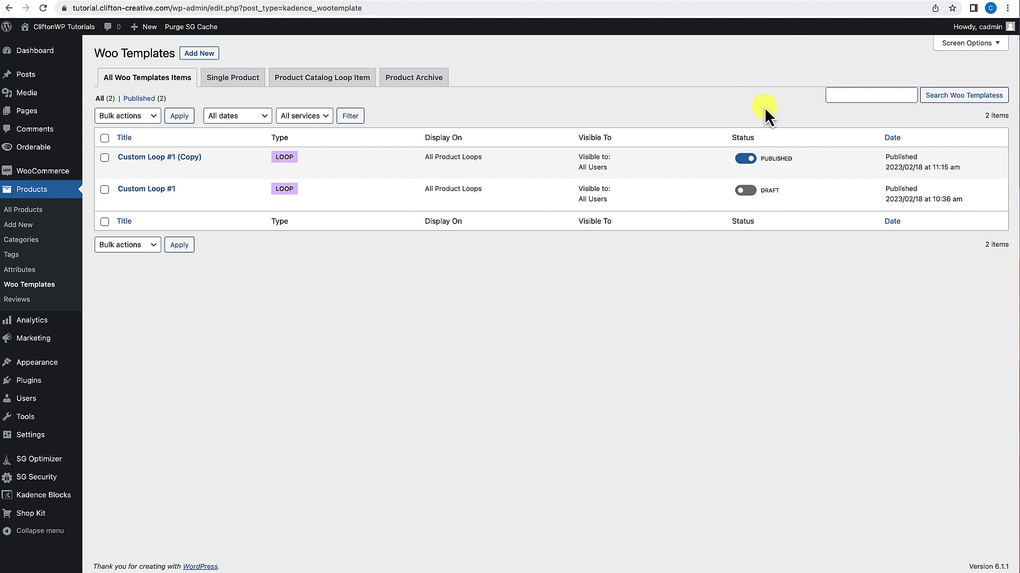
pyautogui.click(642, 3)
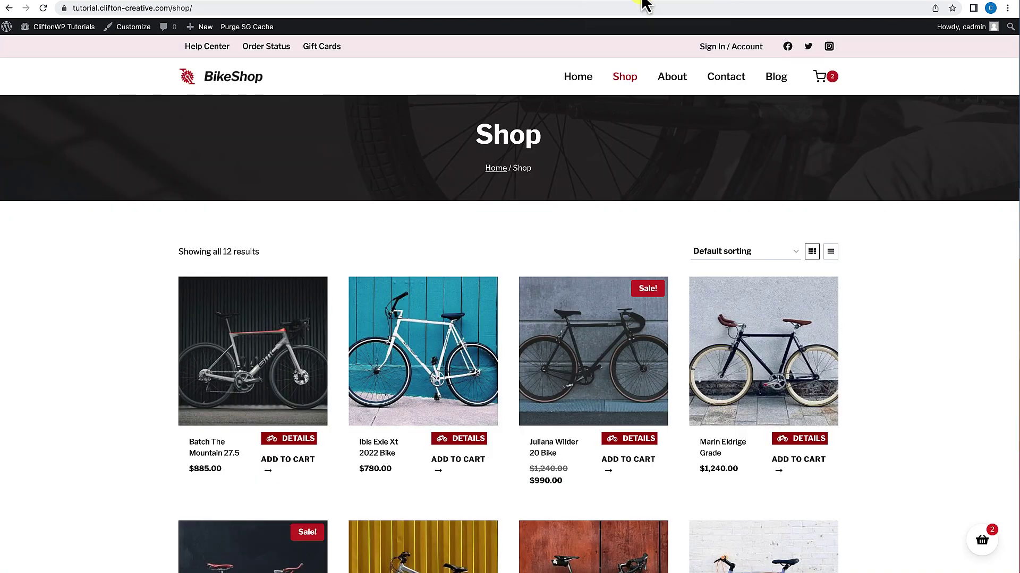
pyautogui.click(43, 8)
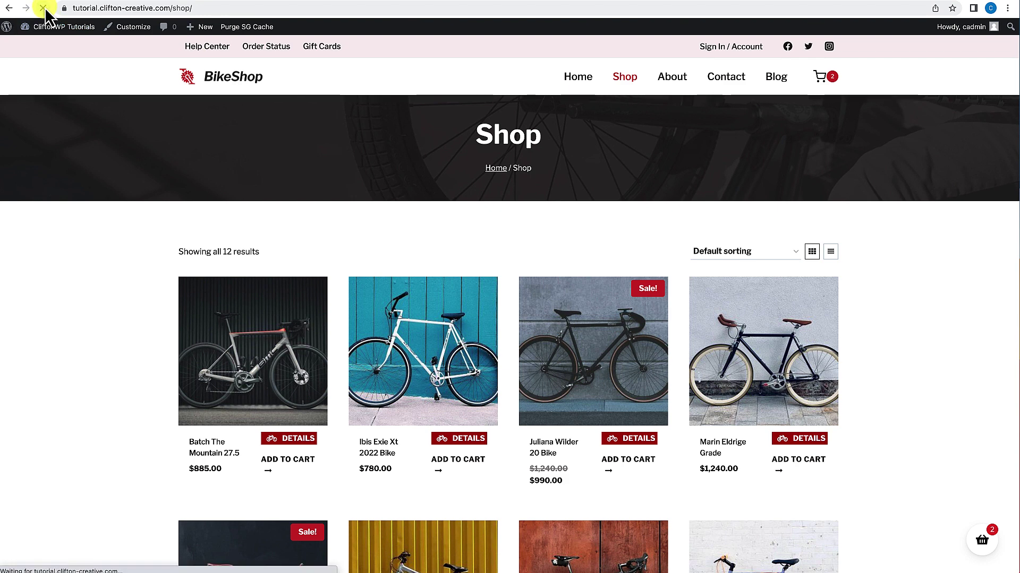
# Examine the simplified product cards across all rows of the Shop page.
pyautogui.scroll(-2, 438, 359)
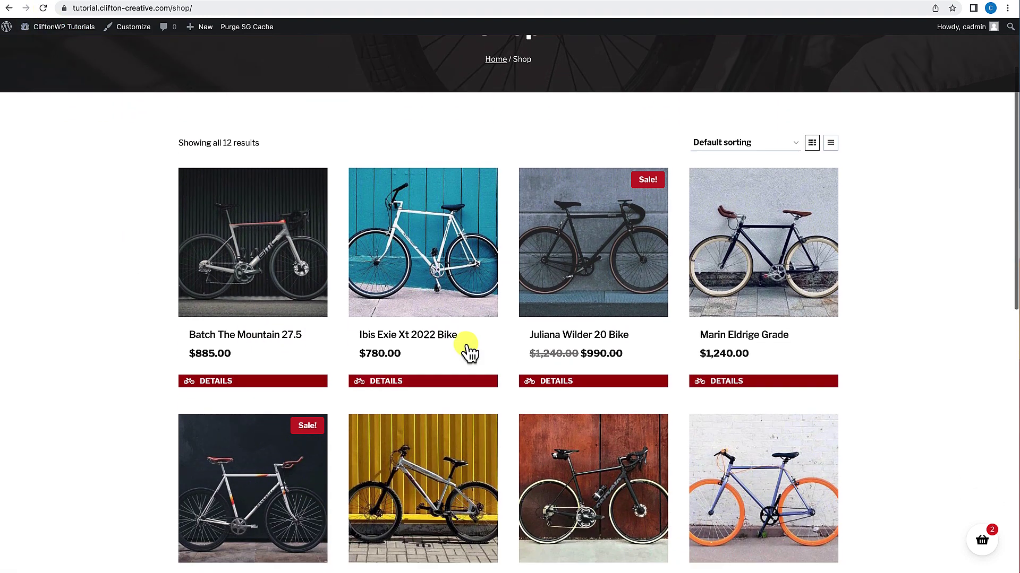
pyautogui.scroll(-10, 482, 388)
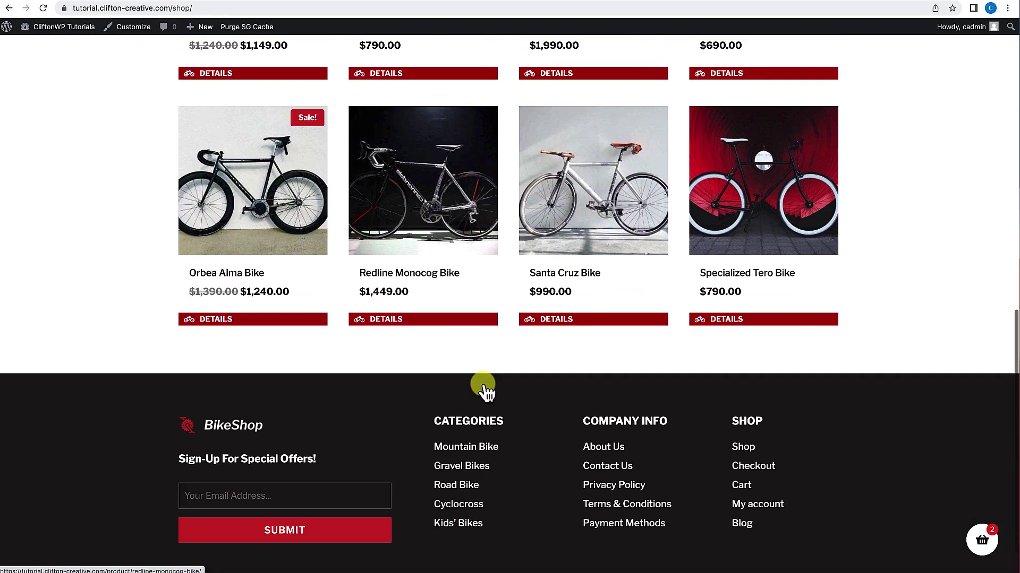
pyautogui.scroll(5, 480, 383)
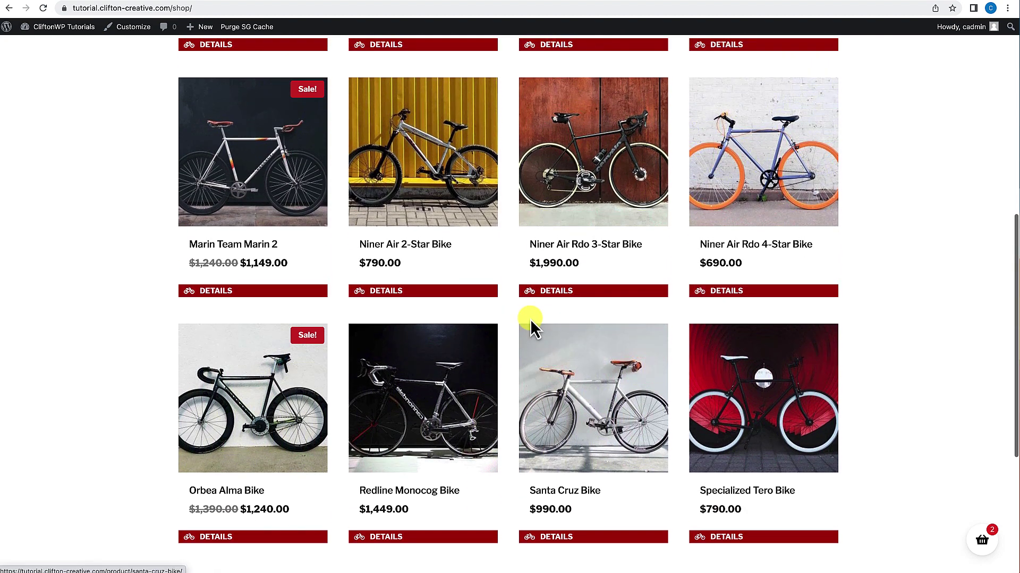
pyautogui.scroll(1, 573, 303)
pyautogui.scroll(5, 573, 302)
# Test the Details link of Juliana Wilder 20 Bike, look over its product page and return to the Shop page.
pyautogui.click(587, 295)
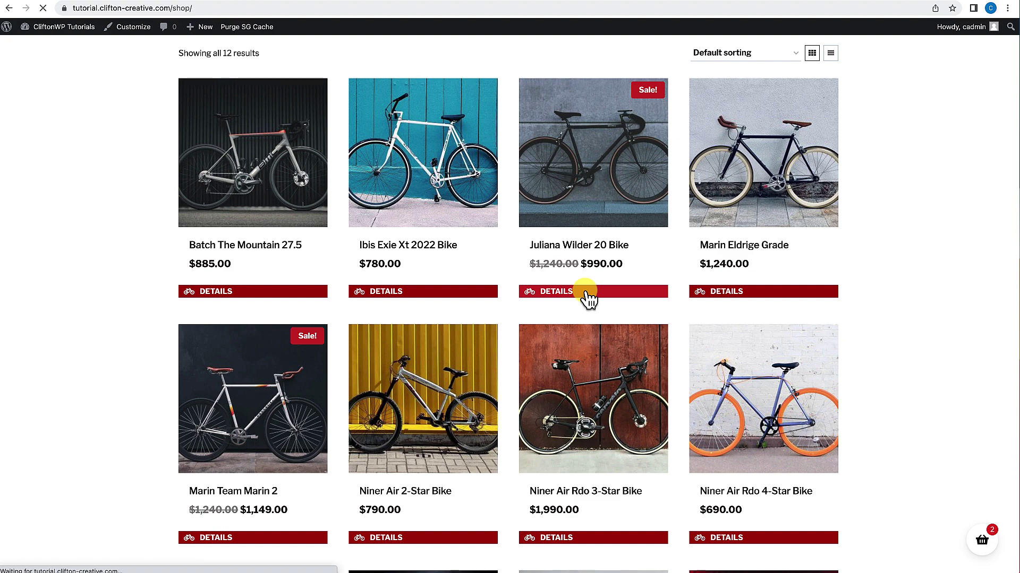
pyautogui.scroll(-2, 583, 383)
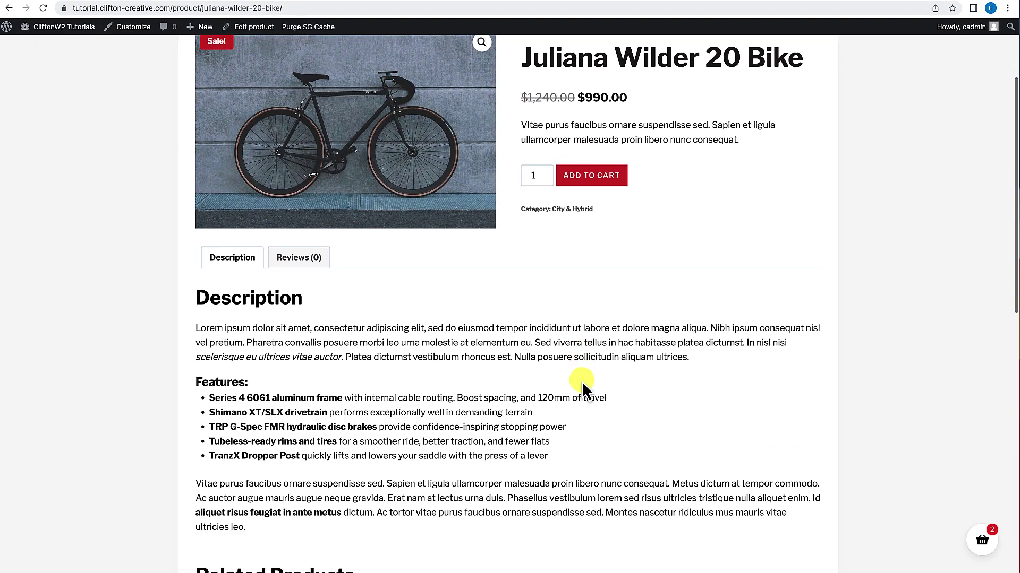
pyautogui.scroll(3, 581, 382)
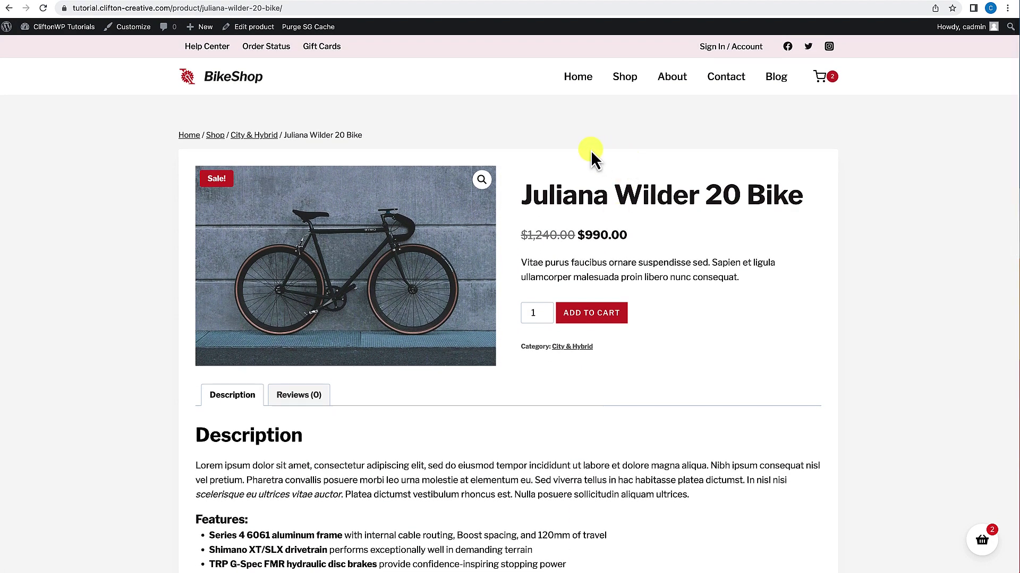
pyautogui.click(627, 86)
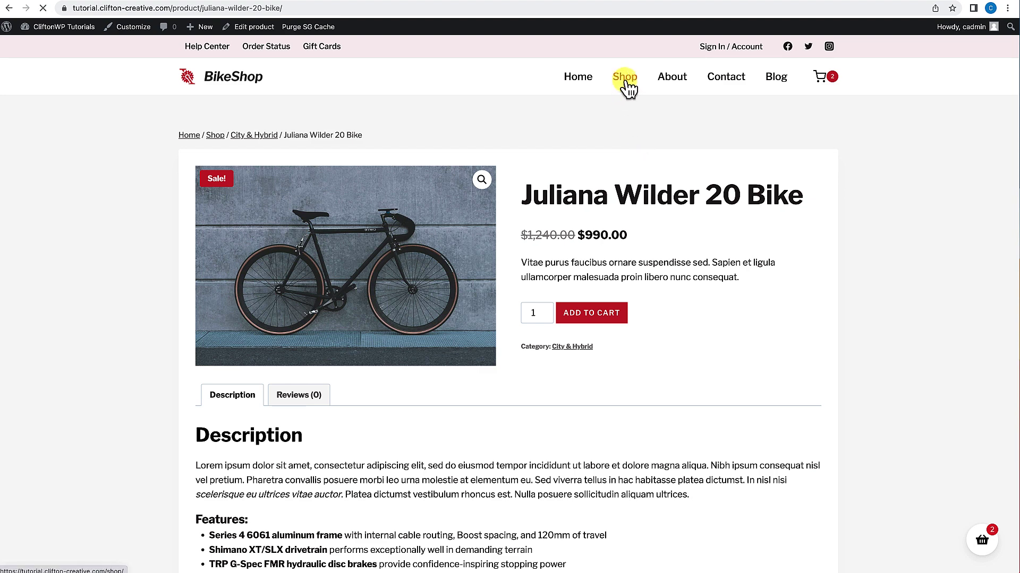
pyautogui.scroll(-5, 592, 281)
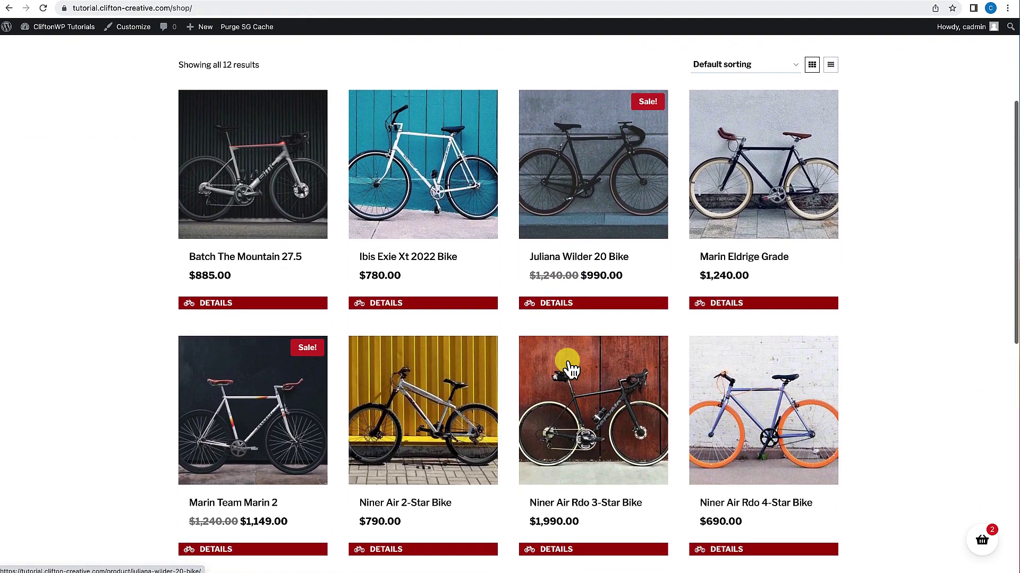
pyautogui.scroll(-1, 567, 326)
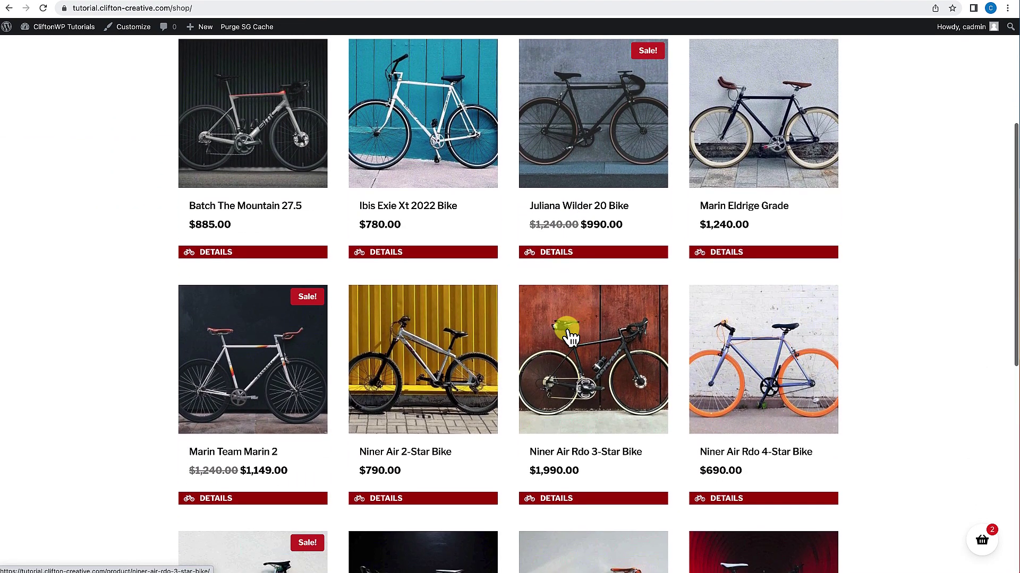
pyautogui.scroll(2, 569, 330)
pyautogui.scroll(1, 570, 335)
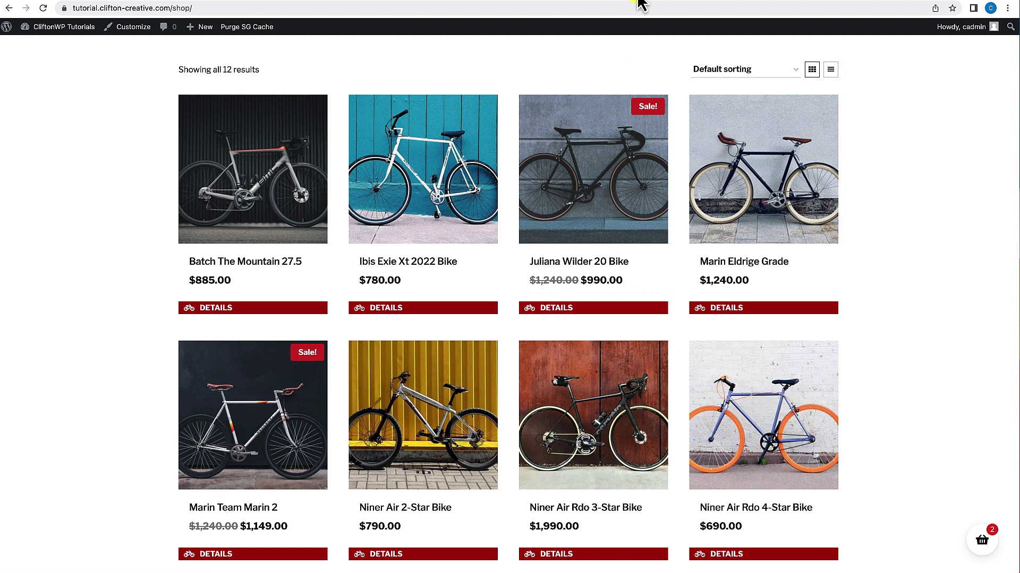
# In Custom Loop #1 (Copy), set the Details info box's right margin to 50 px and update the template.
pyautogui.click(547, 3)
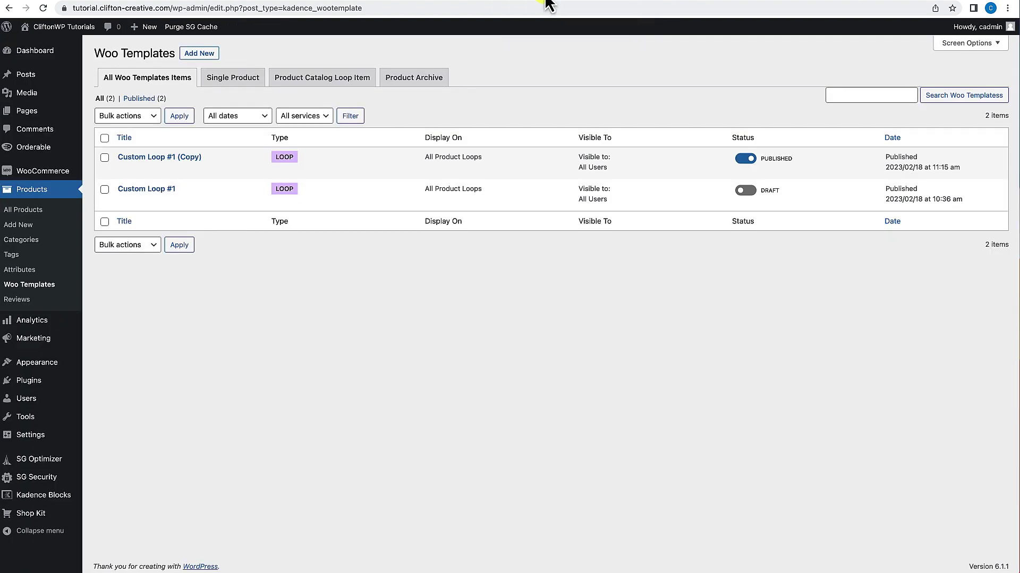
pyautogui.click(123, 170)
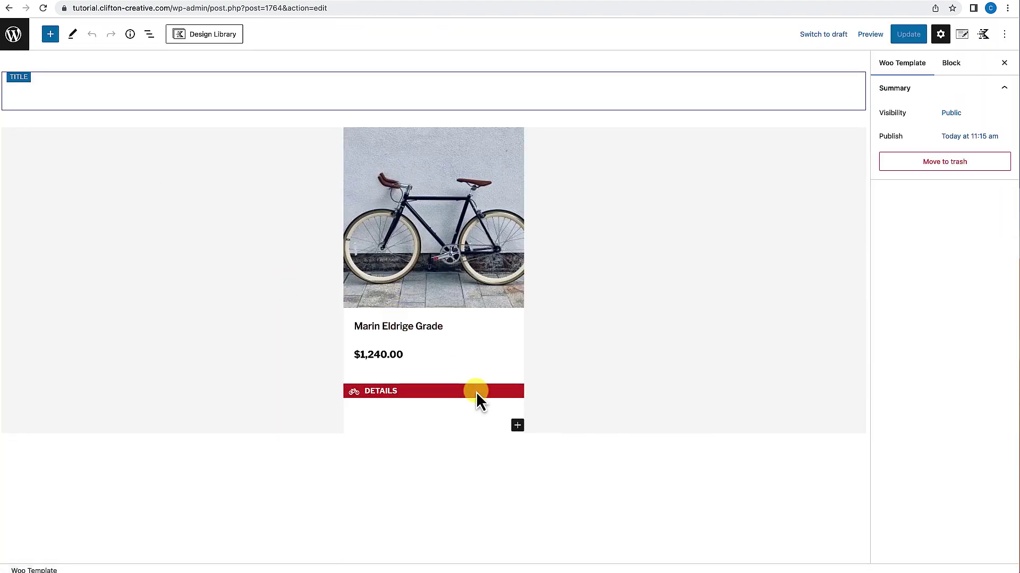
pyautogui.click(475, 391)
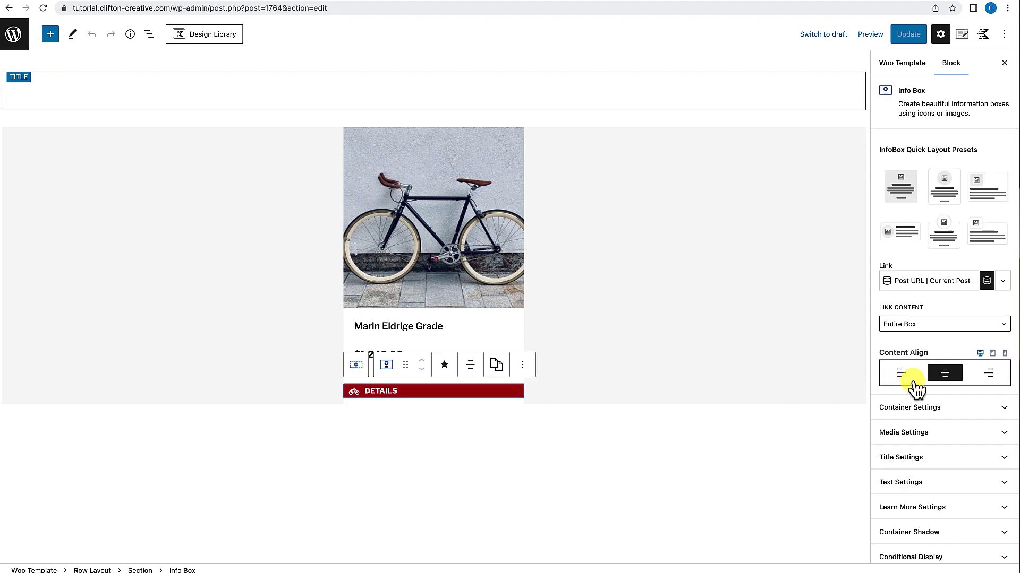
pyautogui.scroll(-1, 919, 457)
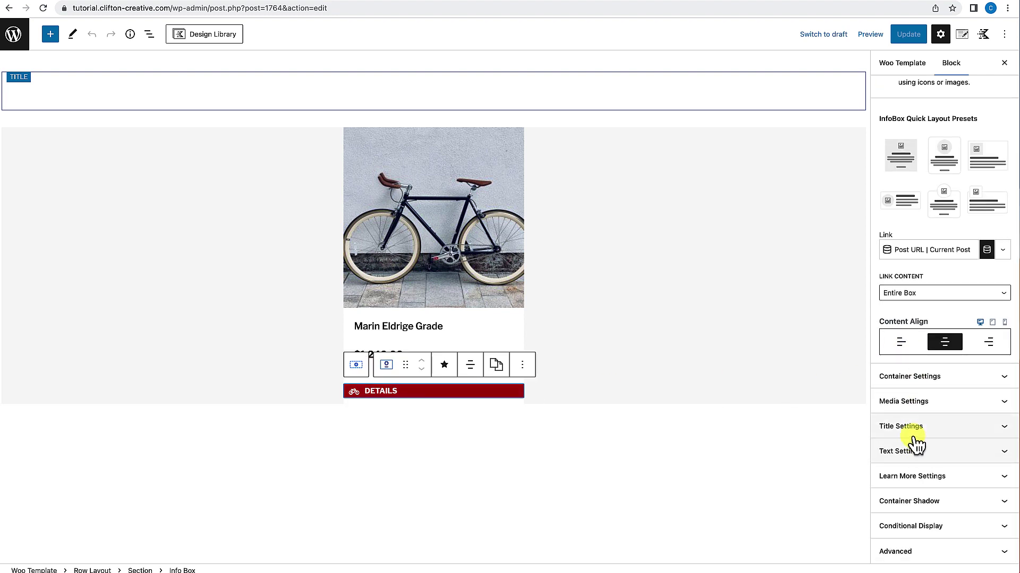
pyautogui.click(924, 386)
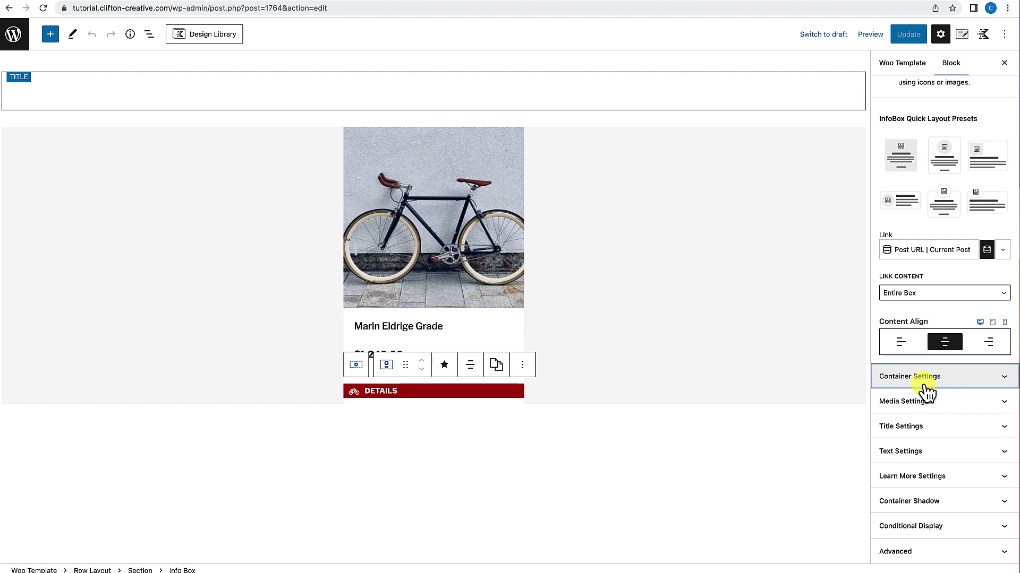
pyautogui.scroll(-3, 917, 428)
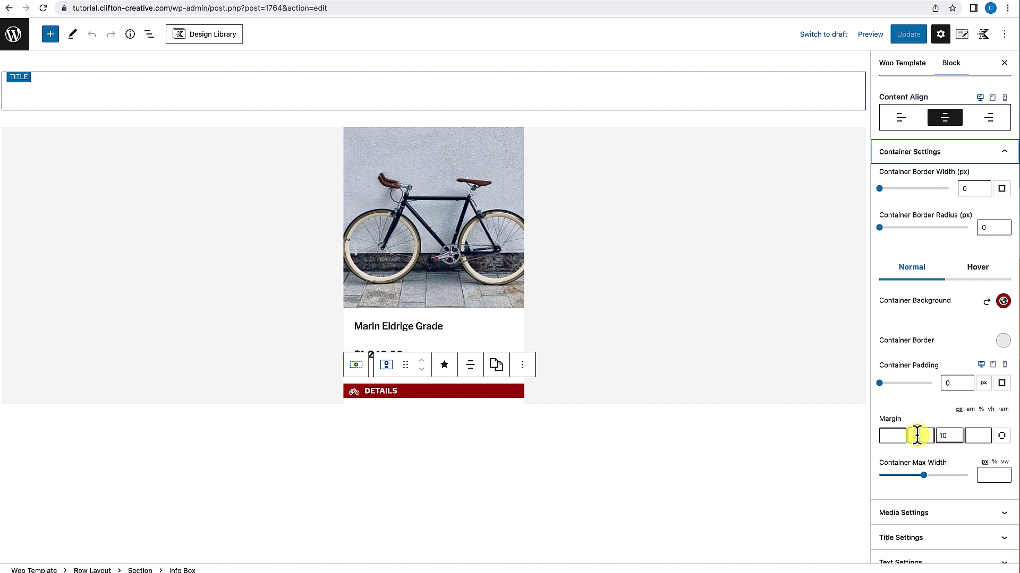
pyautogui.click(917, 435)
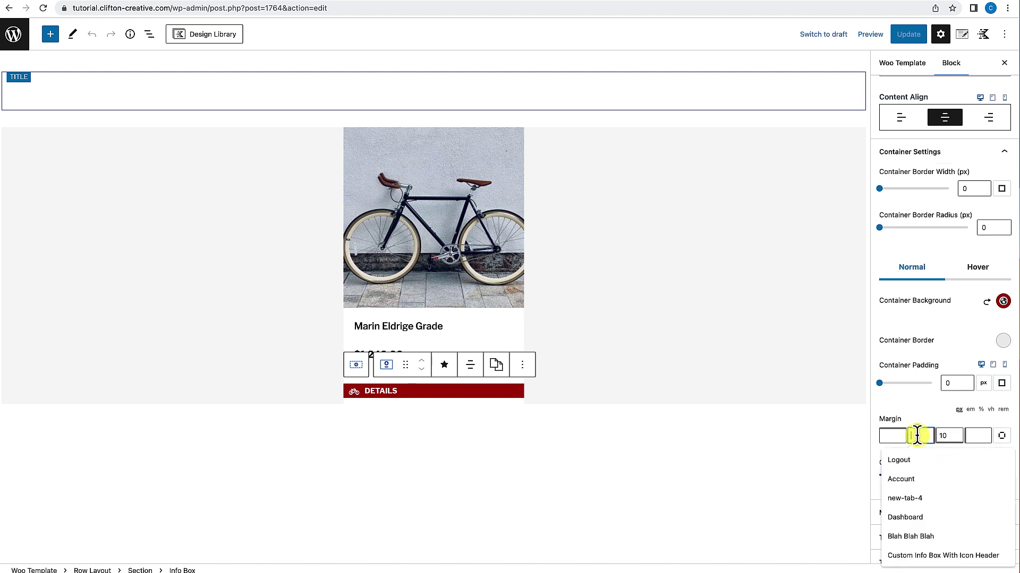
pyautogui.write('50')
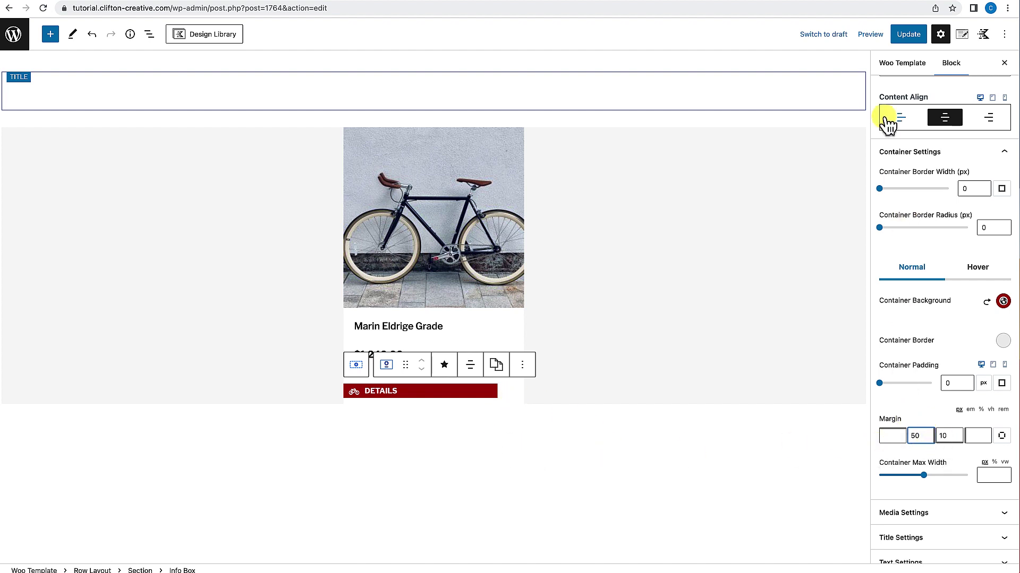
pyautogui.click(908, 35)
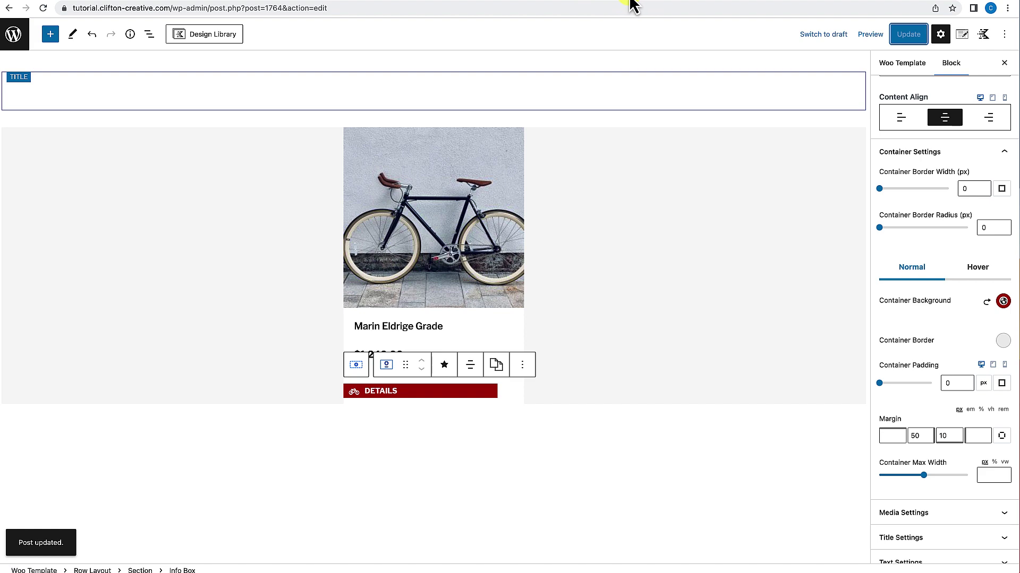
# Check the narrower Details boxes on the Shop page's product cards.
pyautogui.click(632, 5)
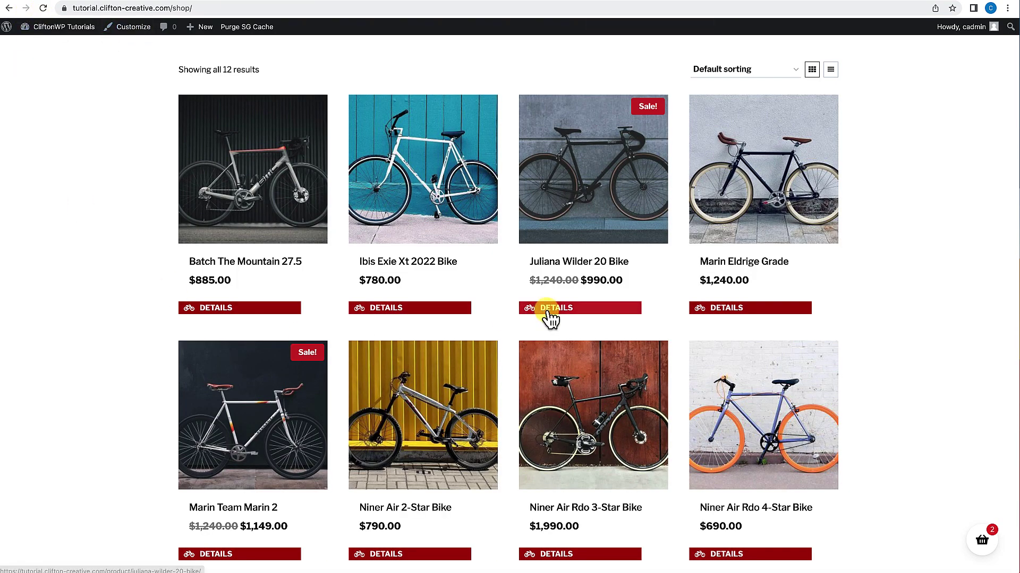
pyautogui.scroll(-4, 584, 325)
pyautogui.scroll(5, 730, 256)
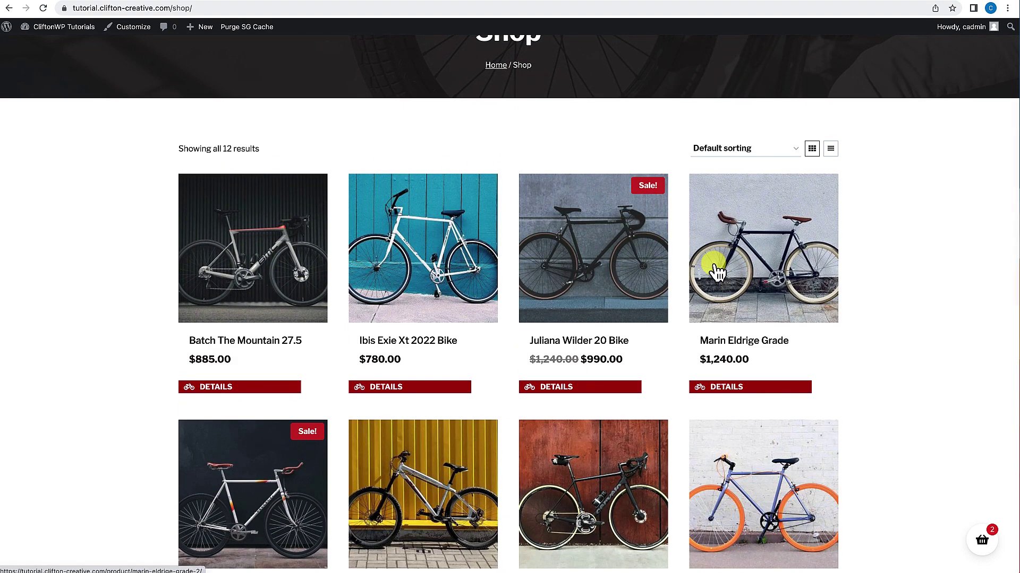
pyautogui.scroll(-2, 708, 263)
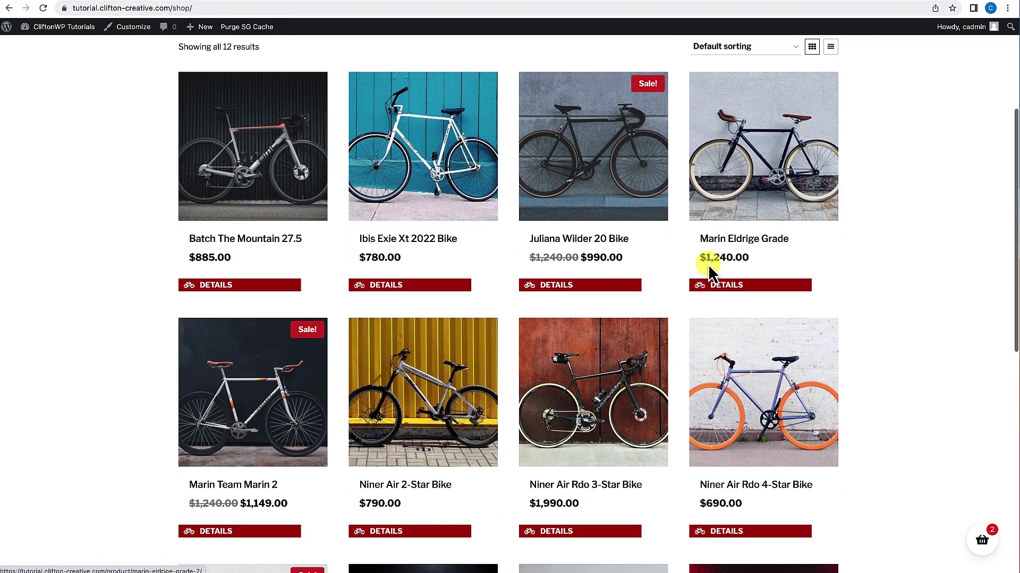
pyautogui.scroll(4, 708, 265)
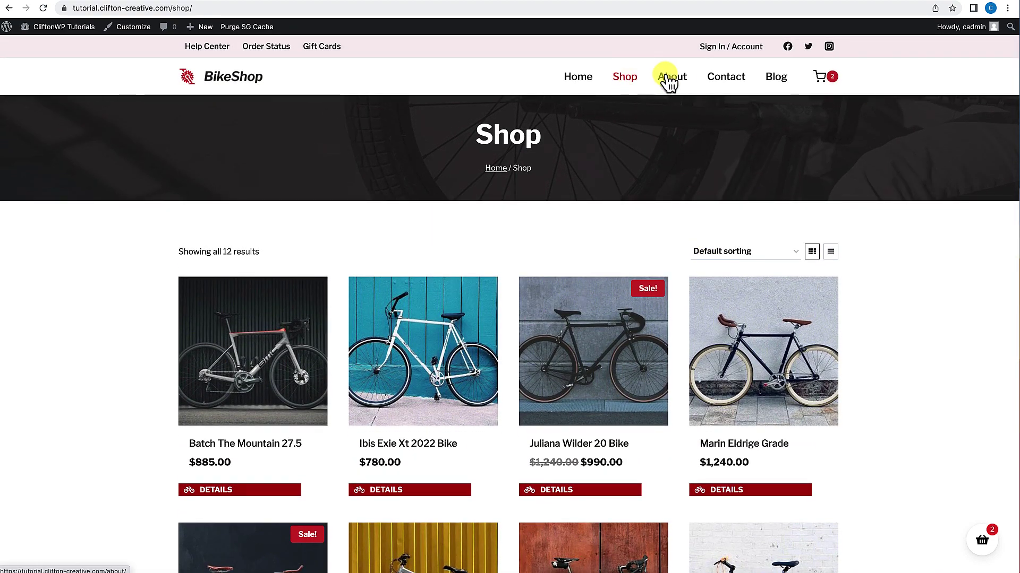
# Test the Cyclocross category link in the Shop page's footer and look over the page it leads to.
pyautogui.scroll(-1, 584, 332)
pyautogui.scroll(-10, 584, 332)
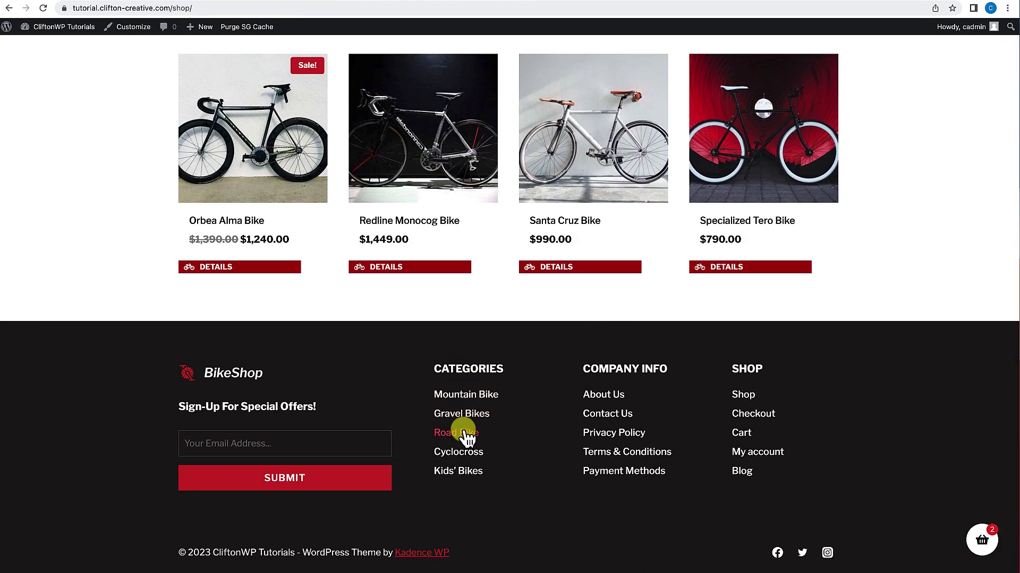
pyautogui.click(463, 456)
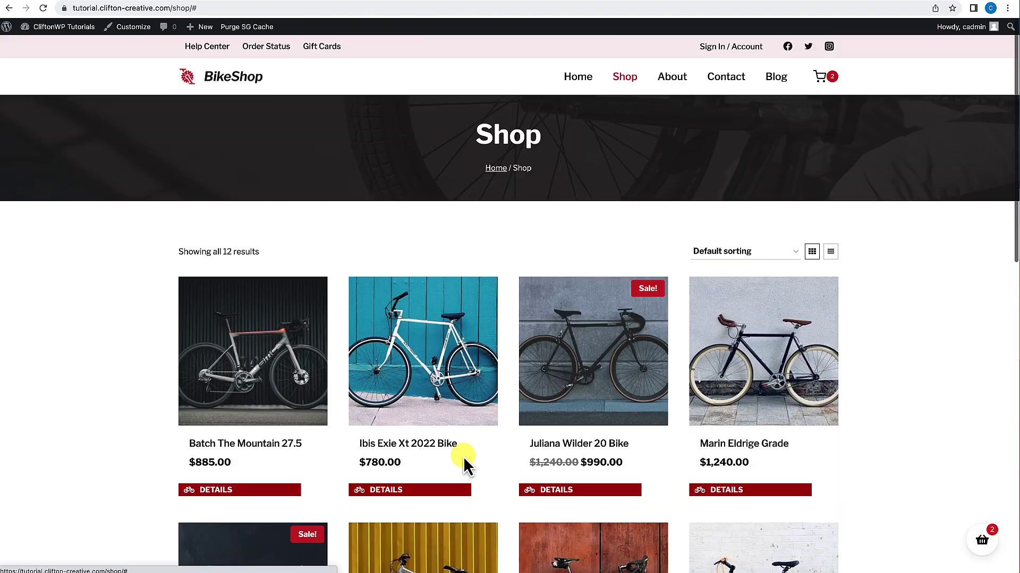
pyautogui.scroll(-5, 464, 457)
pyautogui.scroll(-5, 463, 457)
pyautogui.scroll(10, 455, 364)
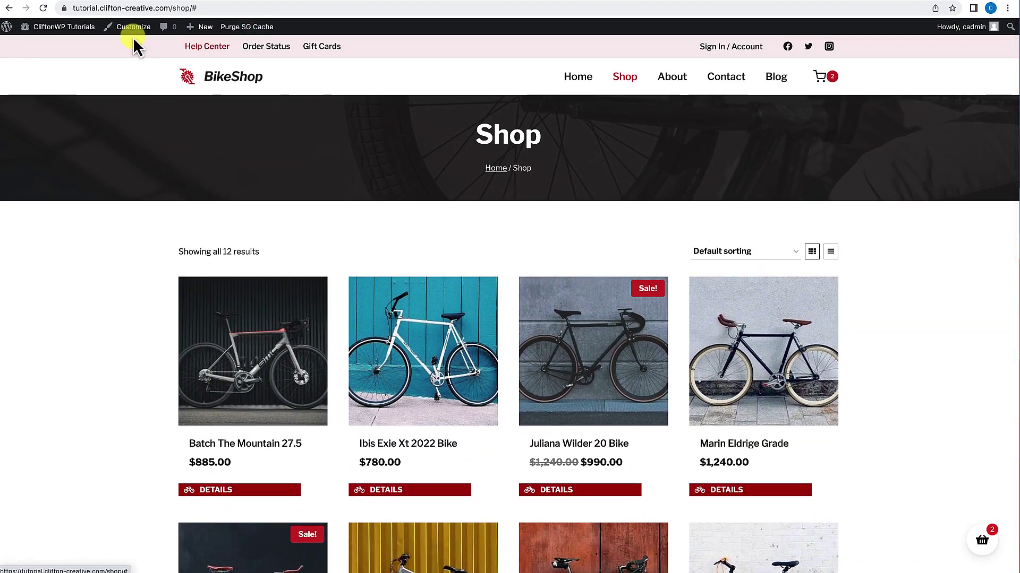
# Go to the WordPress dashboard and open the Categories menu for editing.
pyautogui.click(48, 47)
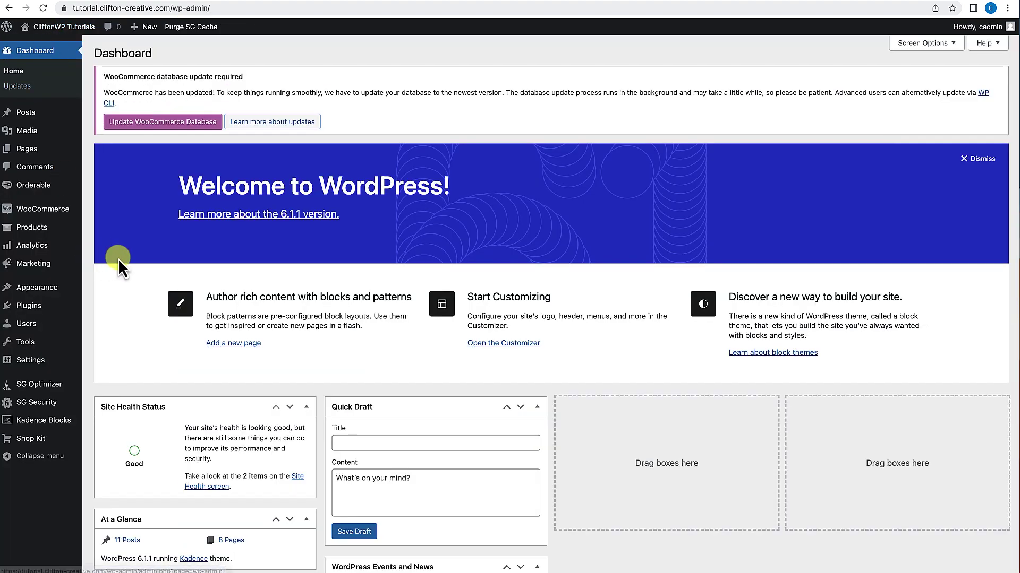
pyautogui.moveTo(61, 290)
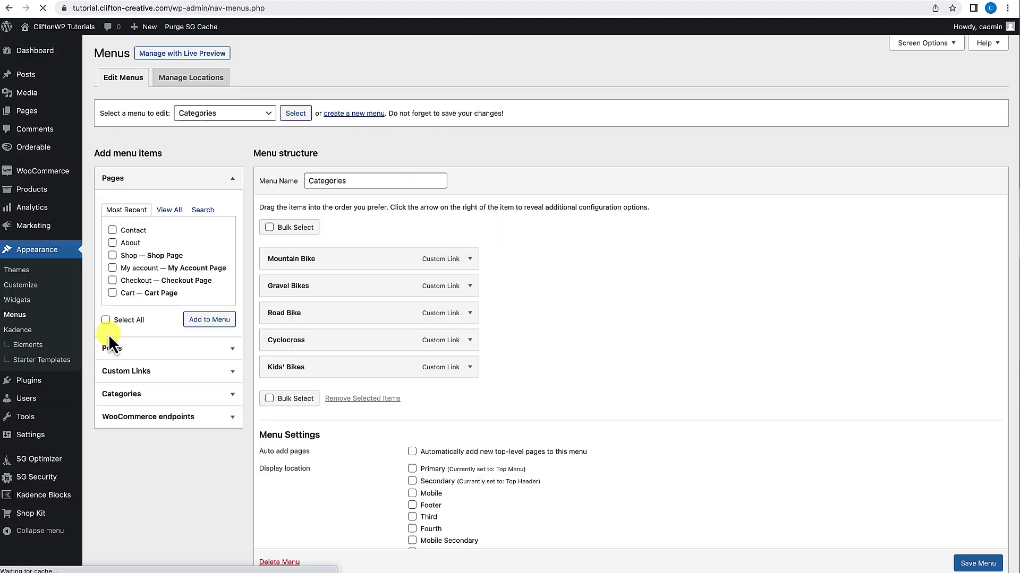
# Switch the menu being edited from Categories to Top Menu (Primary).
pyautogui.click(247, 118)
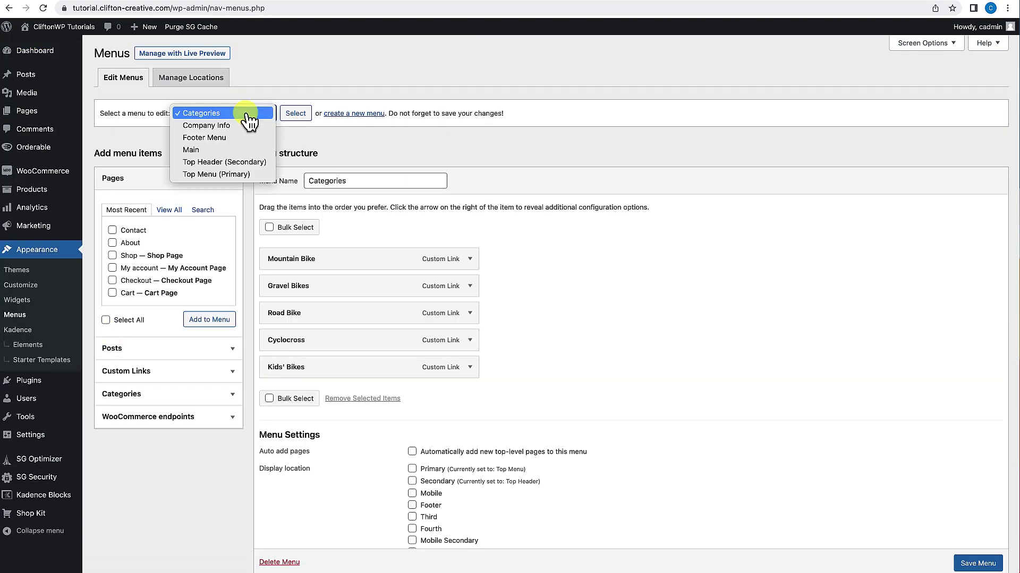
pyautogui.click(228, 175)
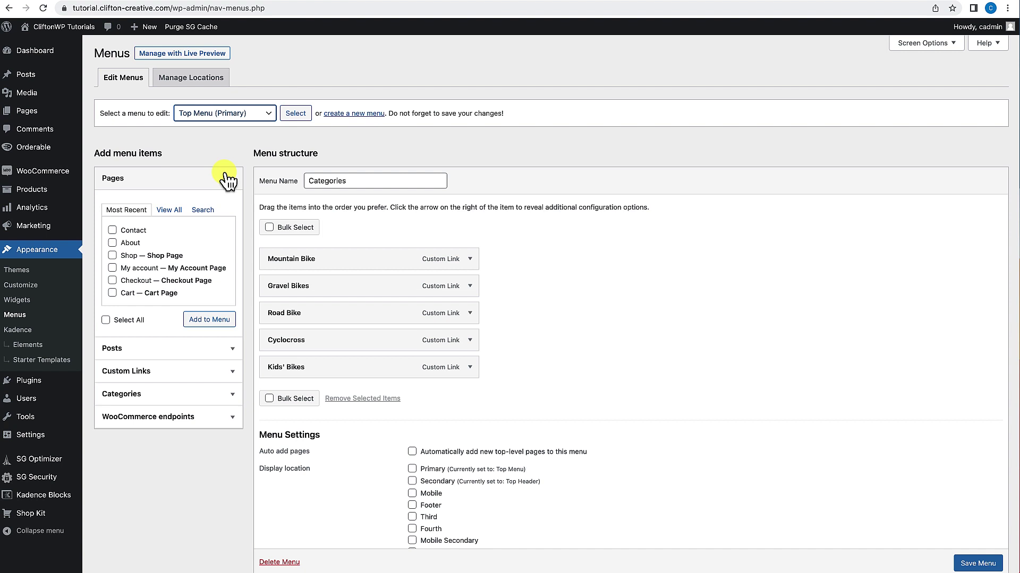
pyautogui.click(295, 115)
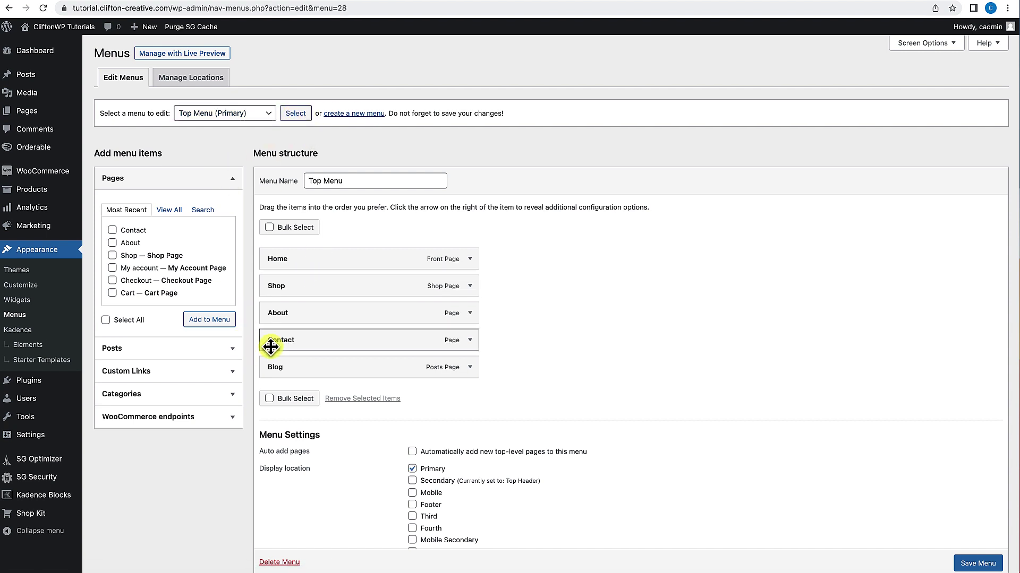
pyautogui.scroll(-1, 259, 399)
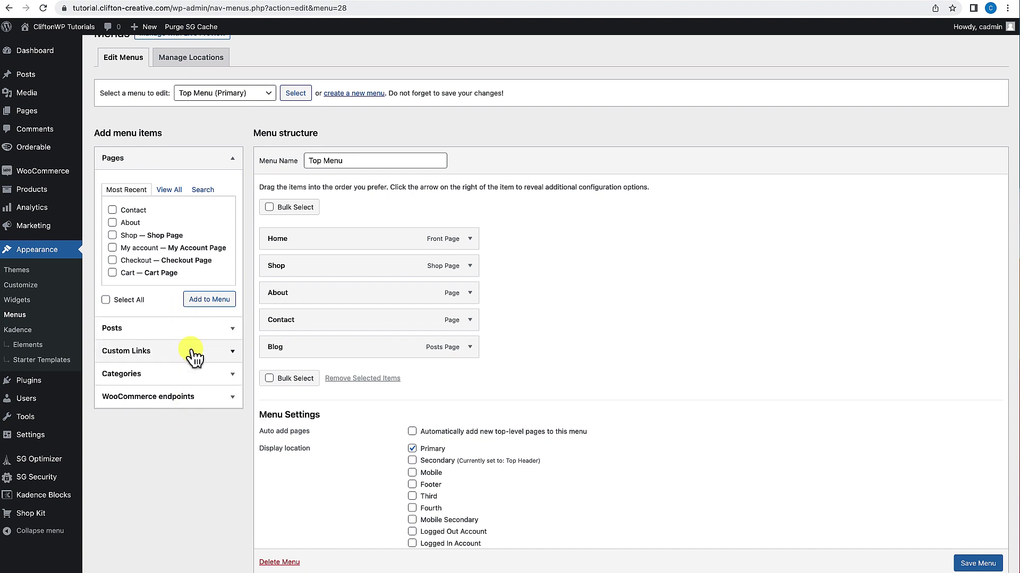
pyautogui.scroll(1, 196, 363)
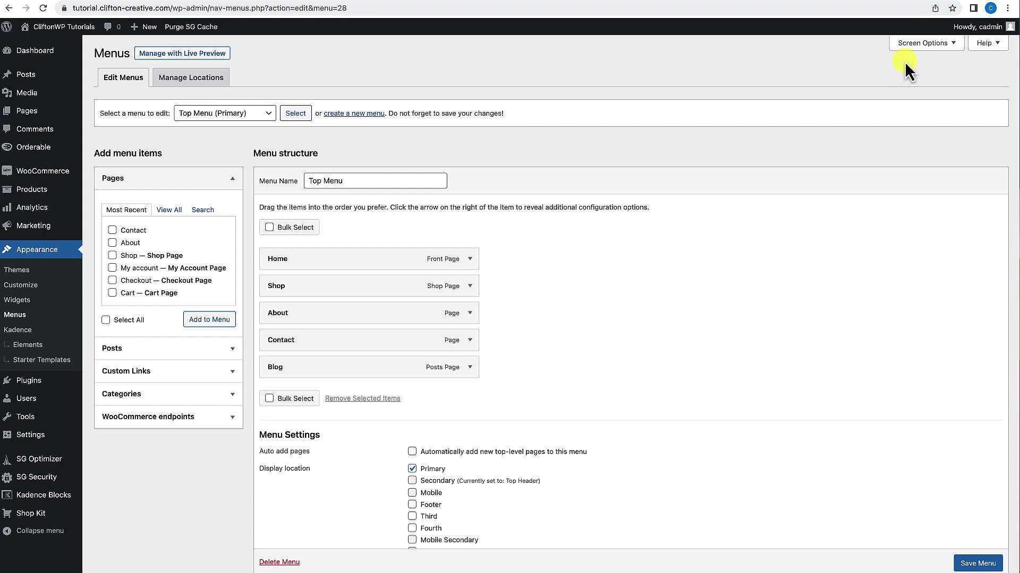
# Enable Product categories as a source of menu items on the Menus screen.
pyautogui.click(924, 45)
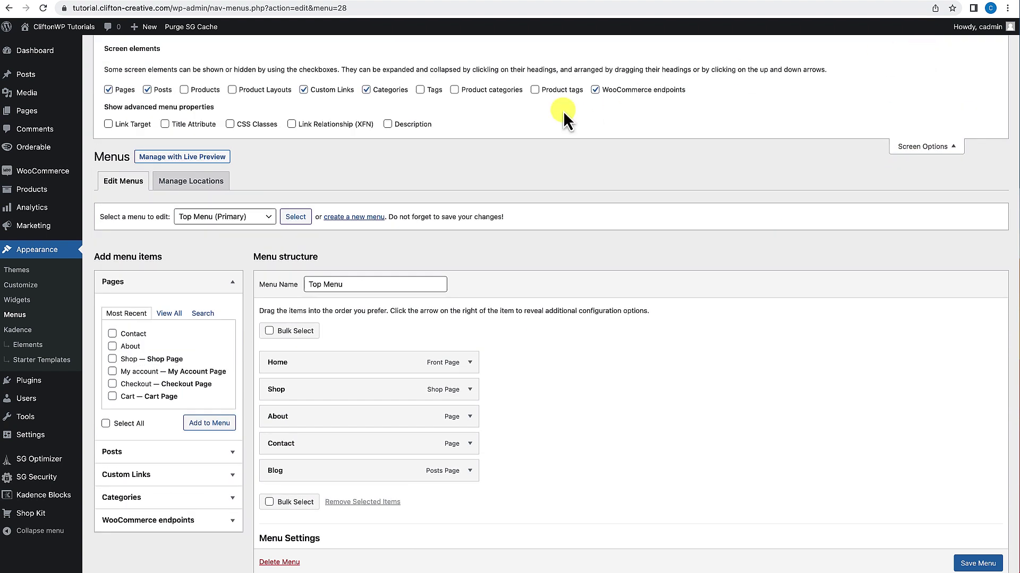
pyautogui.click(454, 90)
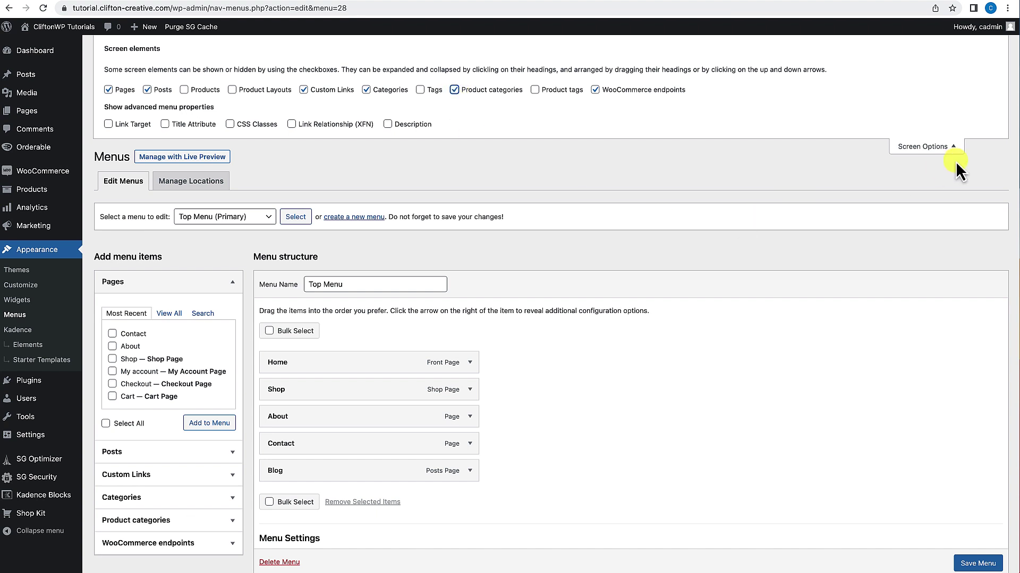
pyautogui.click(946, 150)
# Add the City & Hybrid, Gravel, Mountain and Road product categories to the Top Menu.
pyautogui.scroll(-3, 715, 223)
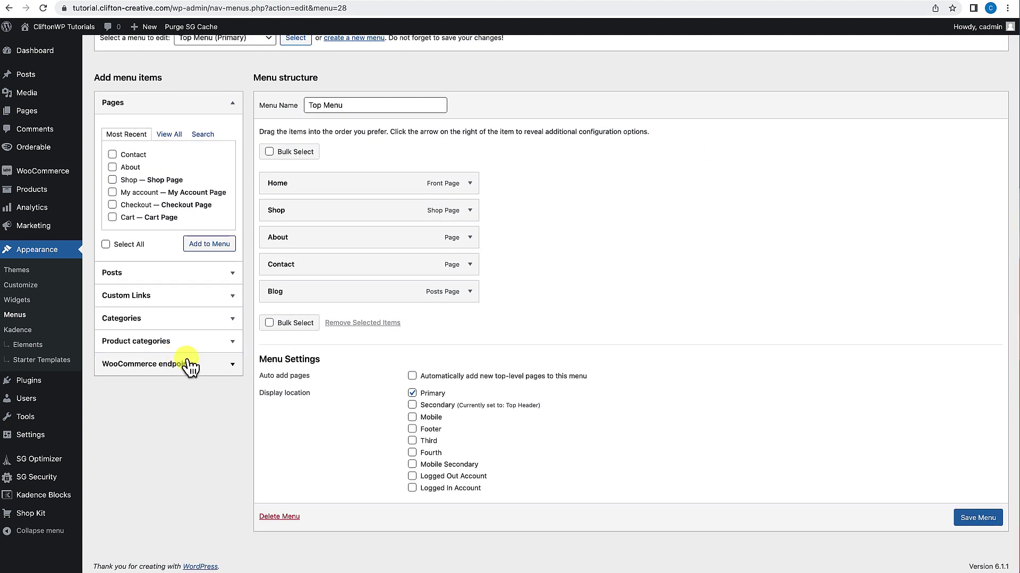
pyautogui.click(227, 343)
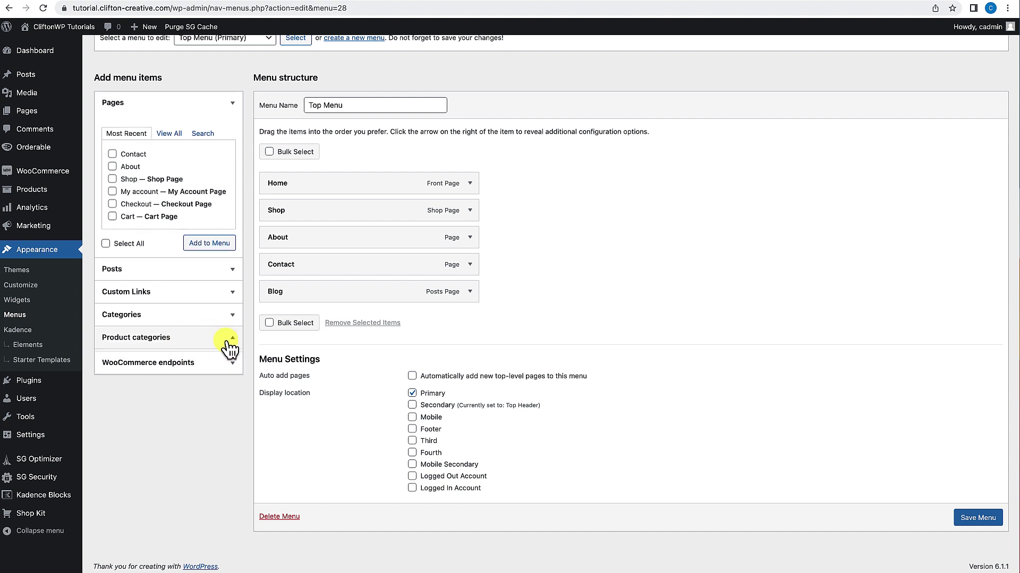
pyautogui.click(112, 246)
pyautogui.click(112, 258)
pyautogui.click(112, 272)
pyautogui.click(112, 283)
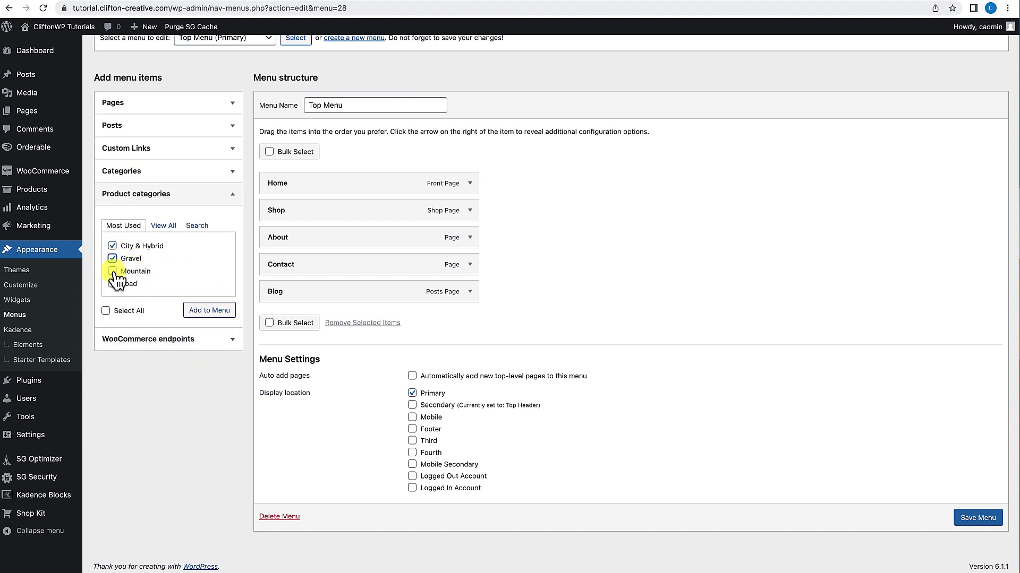
pyautogui.click(209, 310)
# Nest City & Hybrid, Gravel, Mountain and Road as sub items under Shop and save the menu.
pyautogui.moveTo(316, 330); pyautogui.dragTo(332, 268)
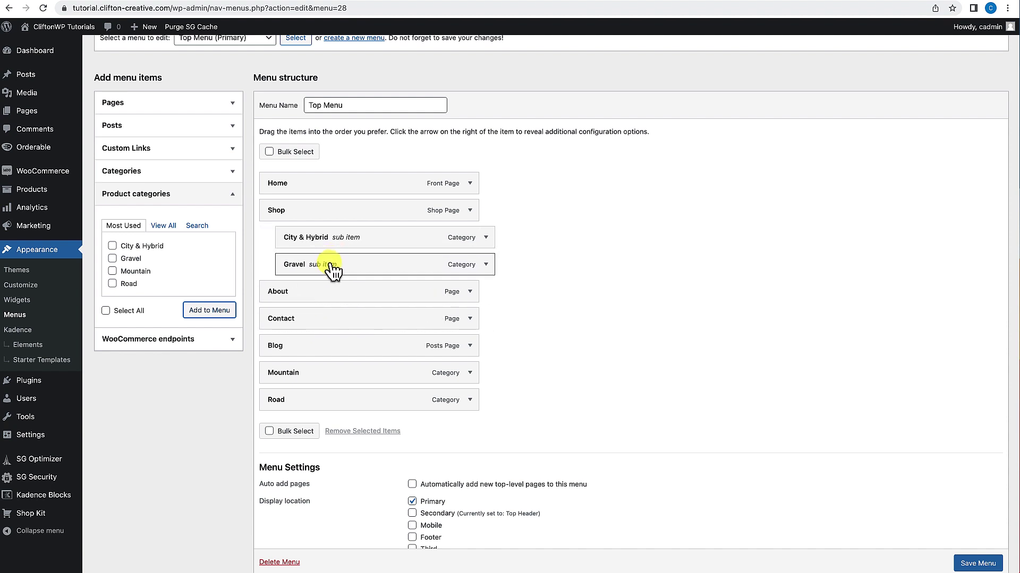
pyautogui.moveTo(314, 366); pyautogui.dragTo(336, 287)
pyautogui.moveTo(316, 399); pyautogui.dragTo(332, 321)
pyautogui.click(975, 563)
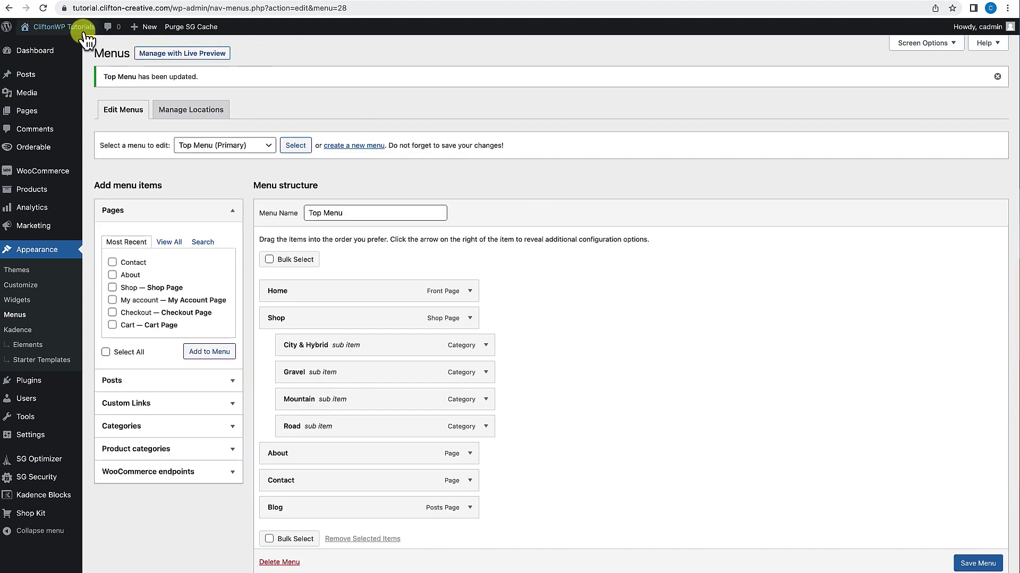
# Visit the live site, go to the Mountain category through the Shop menu and check its product cards.
pyautogui.click(85, 34)
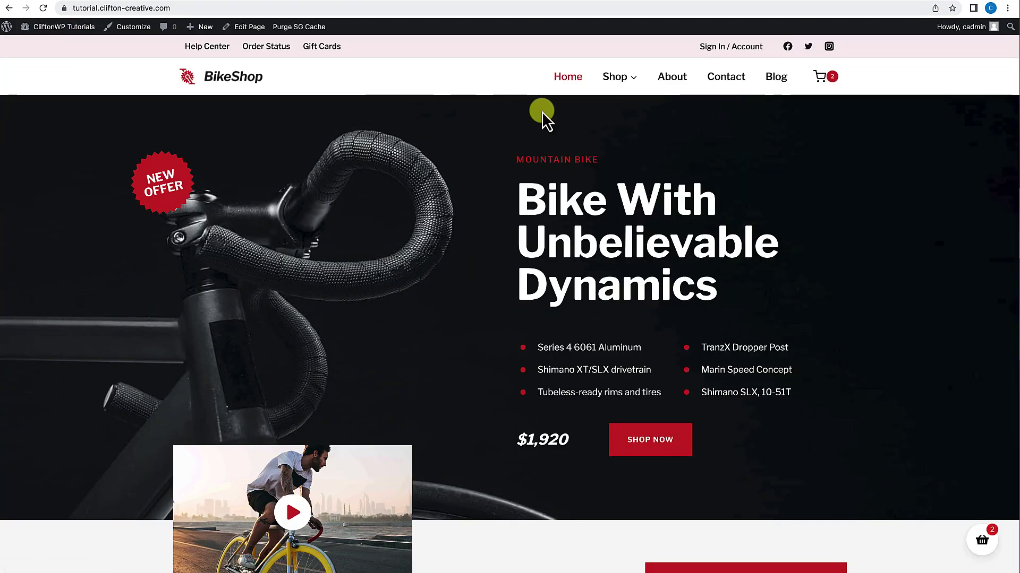
pyautogui.moveTo(630, 85)
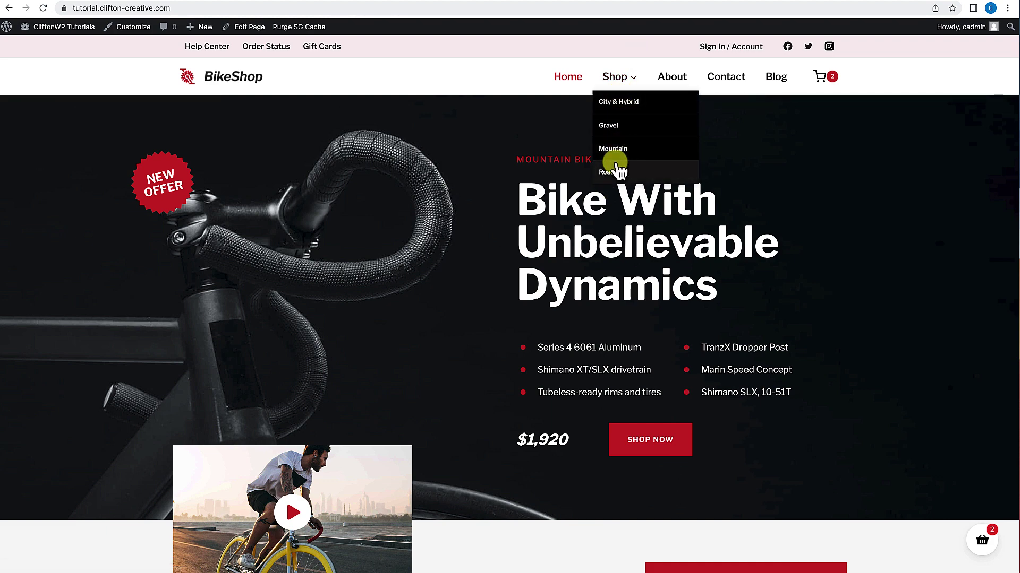
pyautogui.click(614, 157)
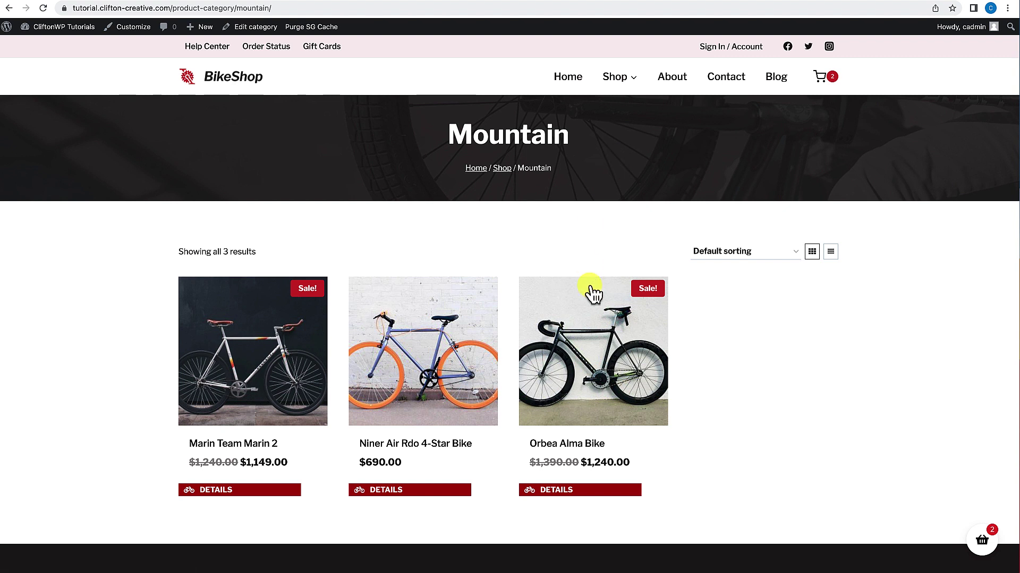
pyautogui.rightClick(592, 283)
pyautogui.click(757, 354)
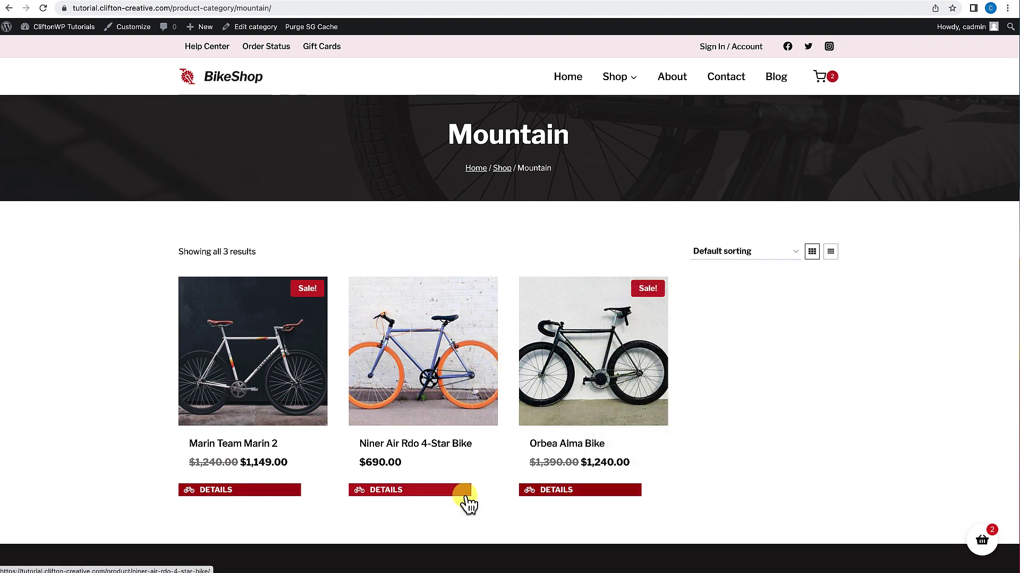
pyautogui.scroll(-3, 476, 494)
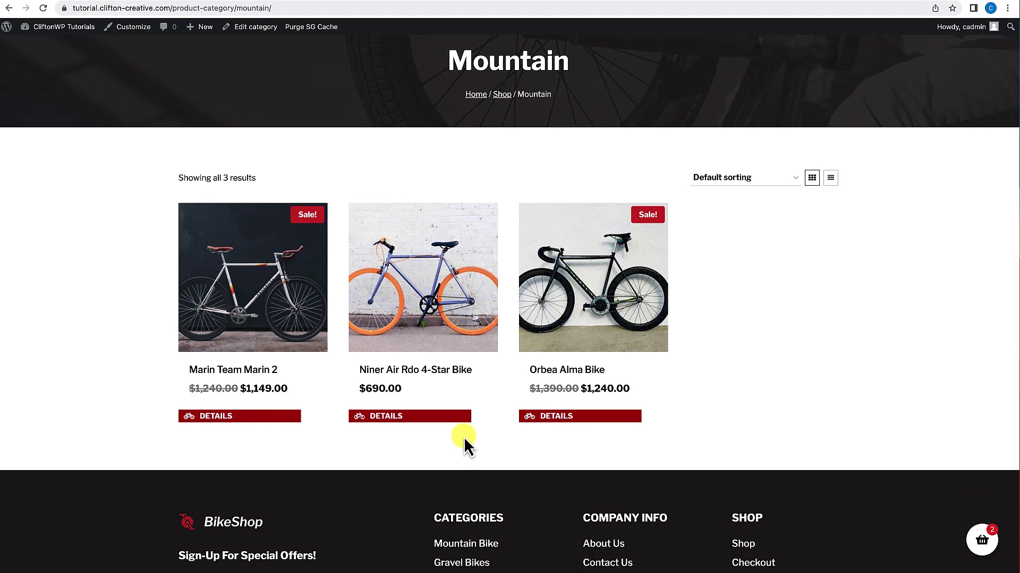
pyautogui.scroll(3, 463, 438)
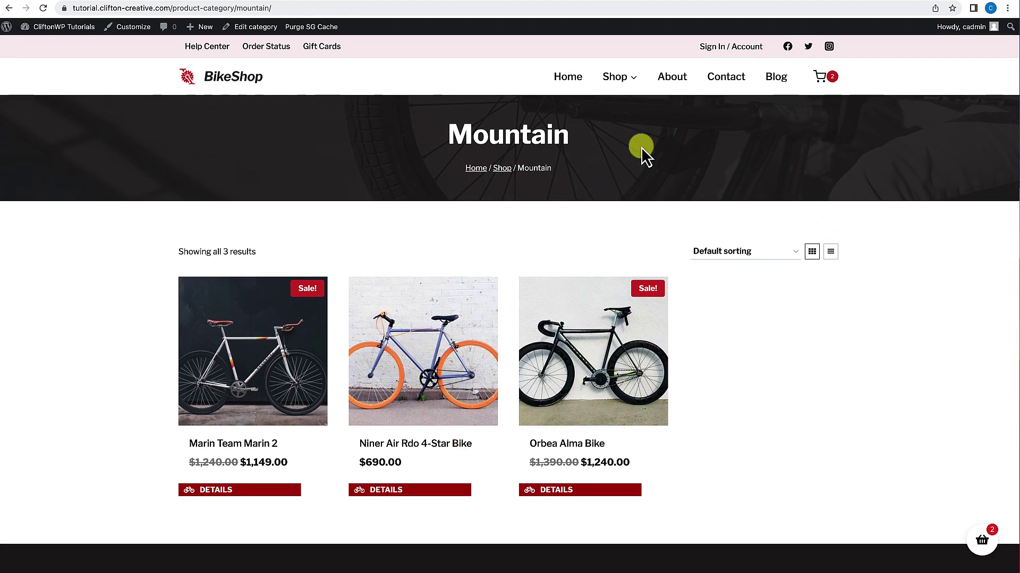
# Go to the Gravel category through the Shop menu and check its product cards.
pyautogui.moveTo(627, 84)
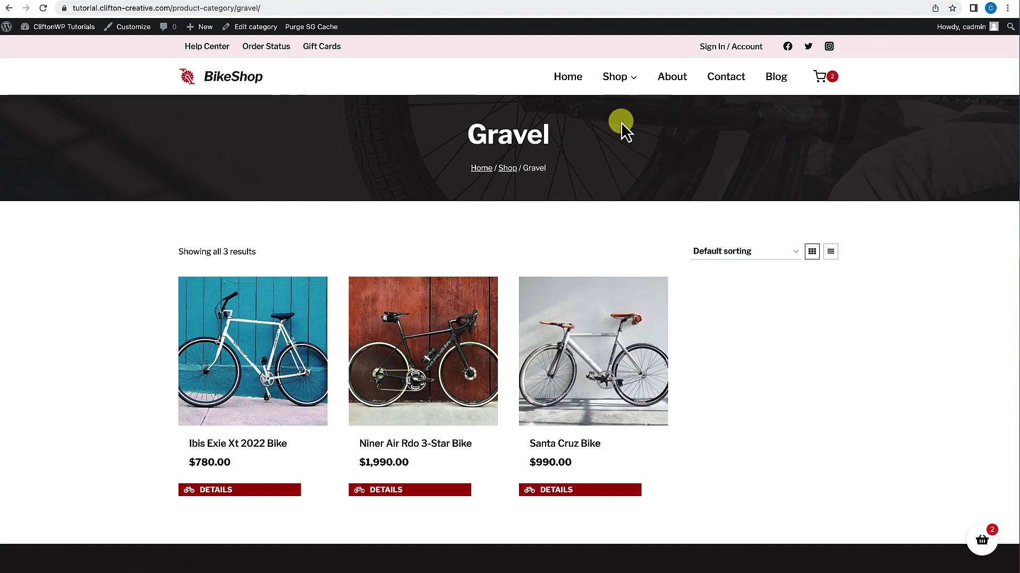
pyautogui.scroll(-1, 542, 370)
pyautogui.scroll(1, 547, 380)
pyautogui.scroll(-1, 584, 266)
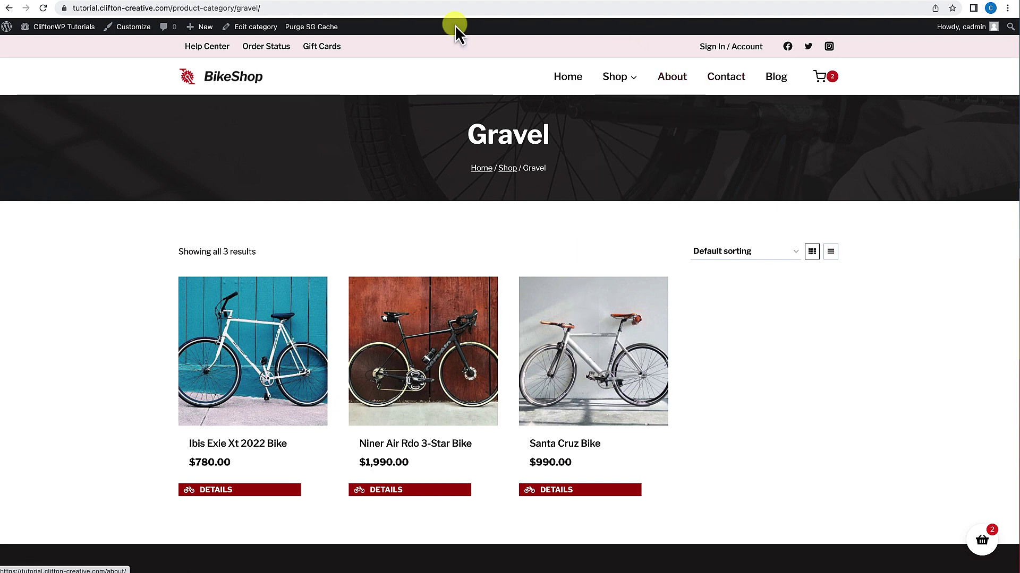
# Return to the dashboard's Woo Templates and open the display settings of Custom Loop #1 (Copy).
pyautogui.click(45, 45)
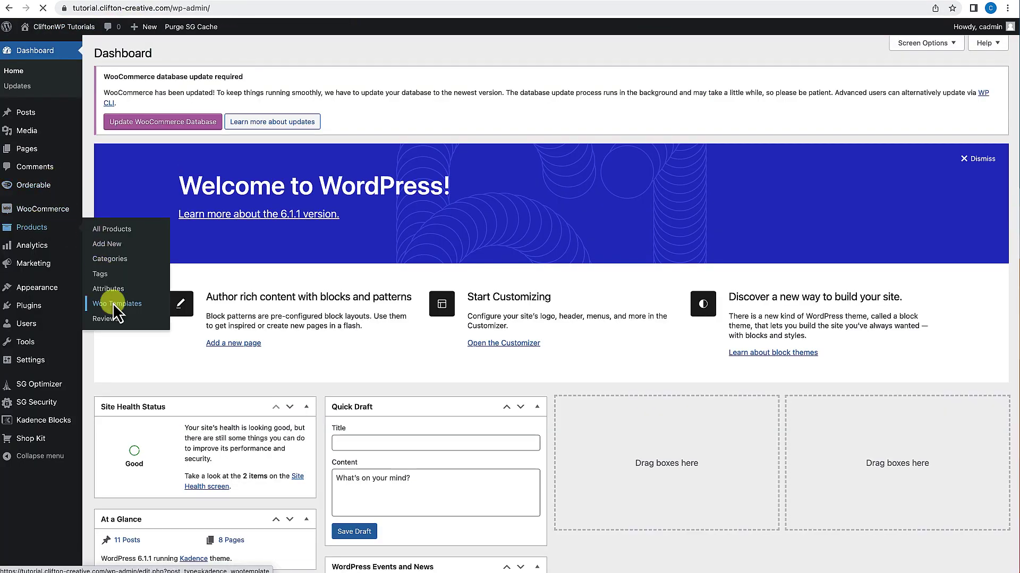
pyautogui.click(113, 304)
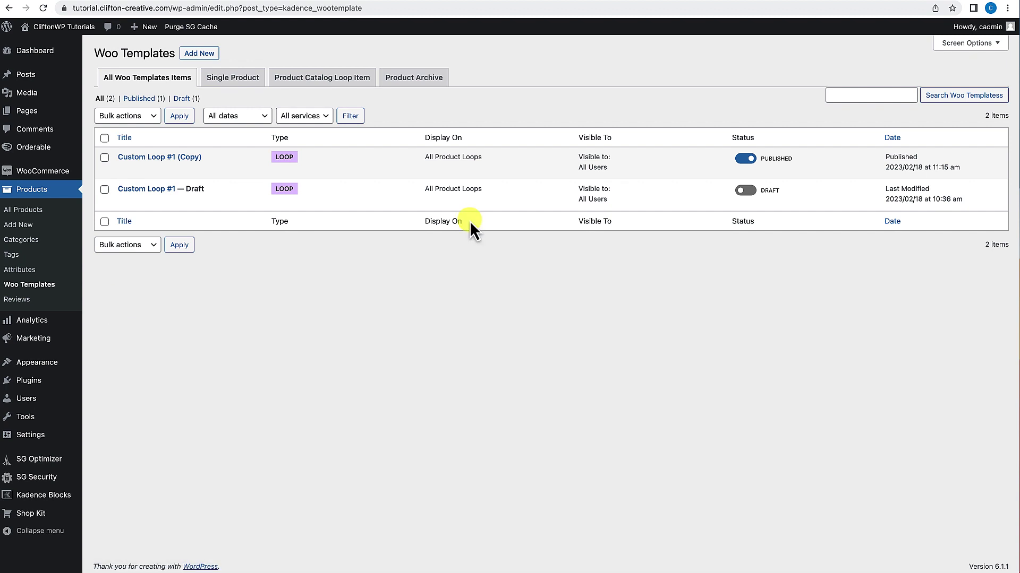
pyautogui.click(124, 170)
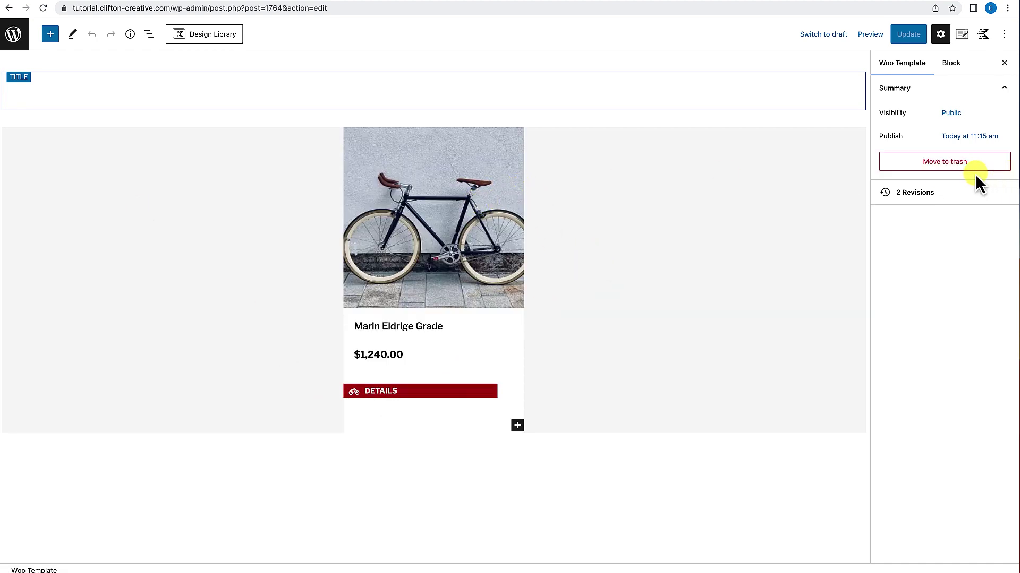
pyautogui.click(962, 35)
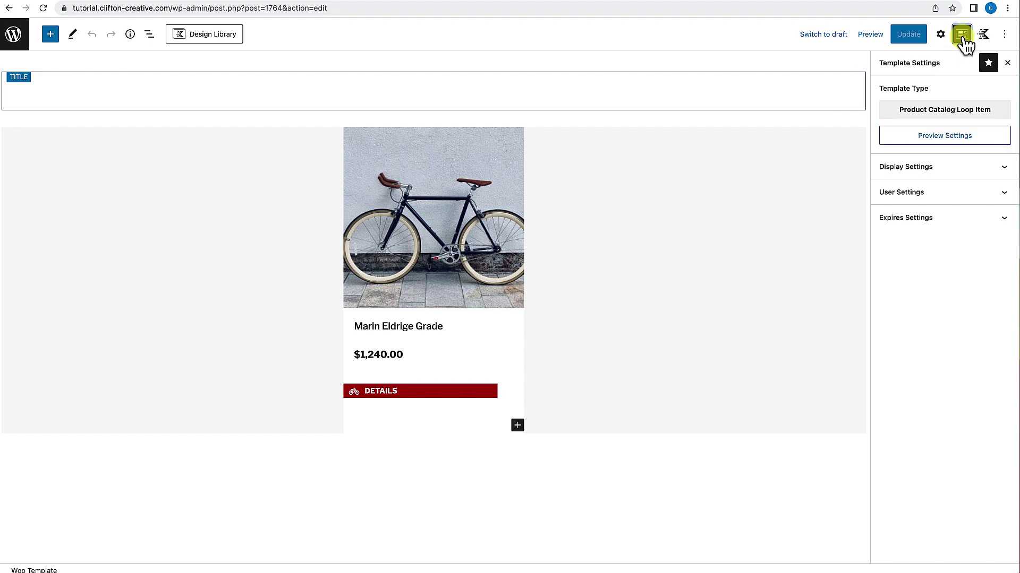
pyautogui.click(957, 169)
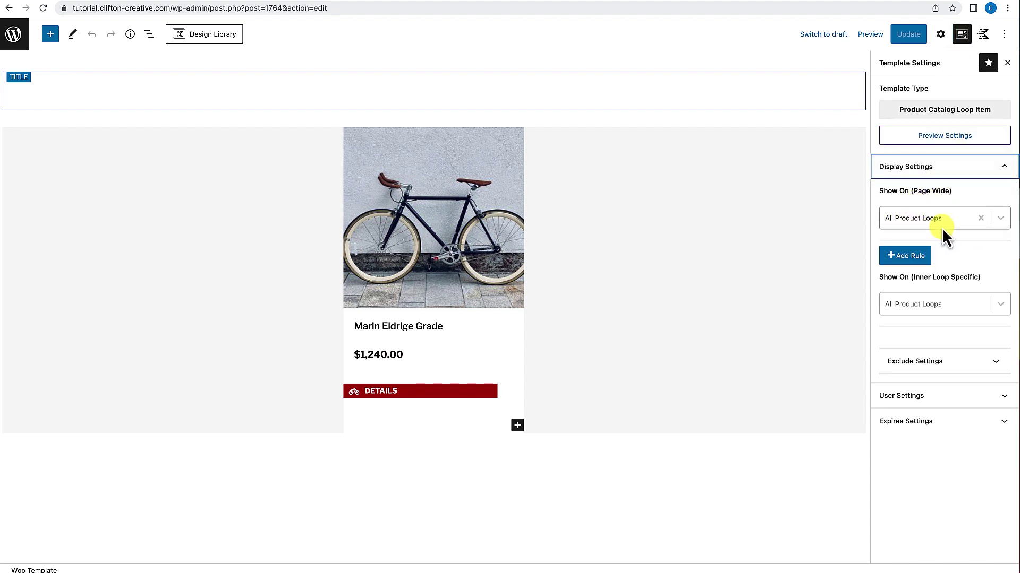
# Restrict the template's inner loop display to Has Category Term with Mountain, and update the template.
pyautogui.click(998, 227)
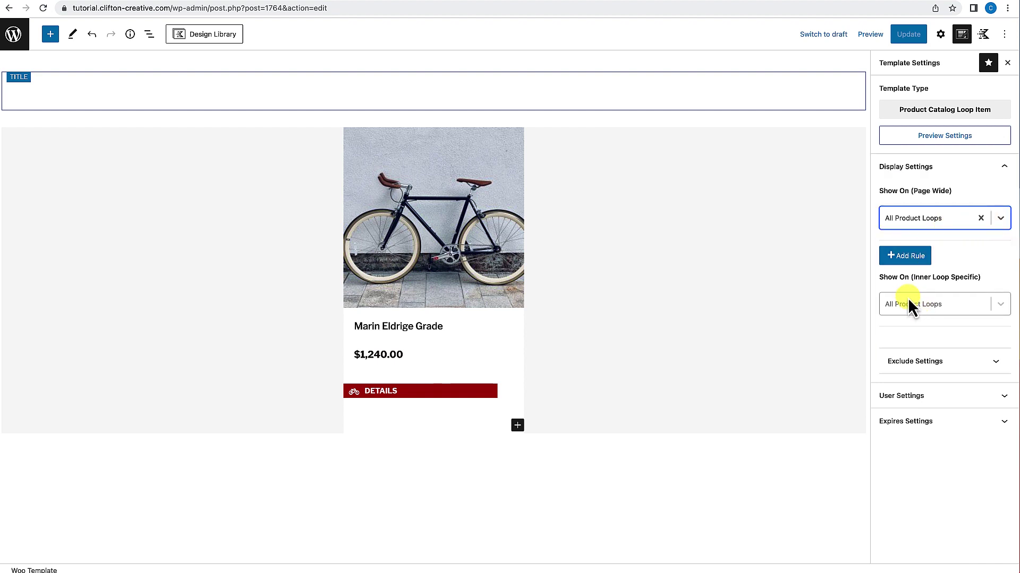
pyautogui.click(1001, 306)
pyautogui.click(939, 349)
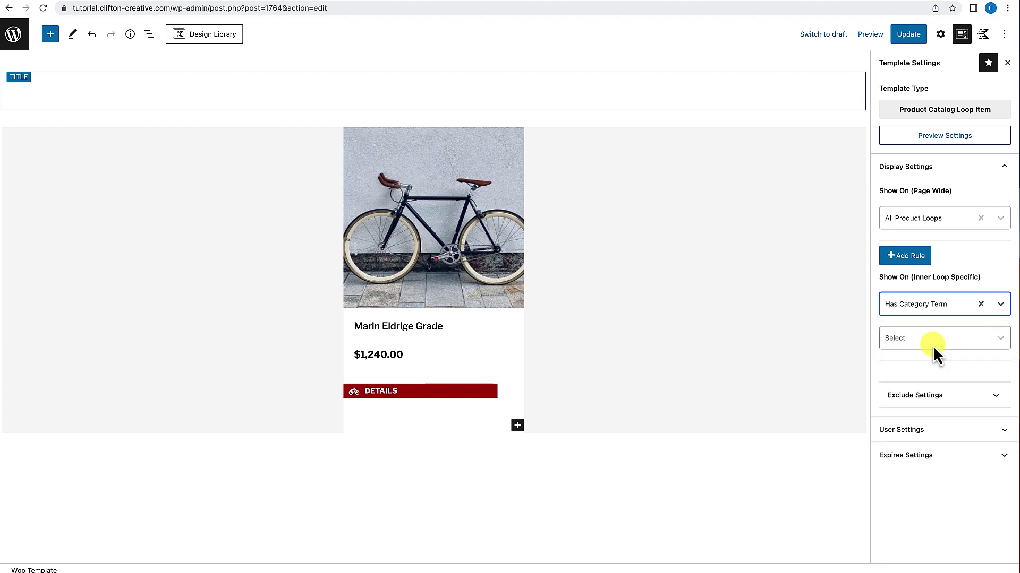
pyautogui.click(945, 340)
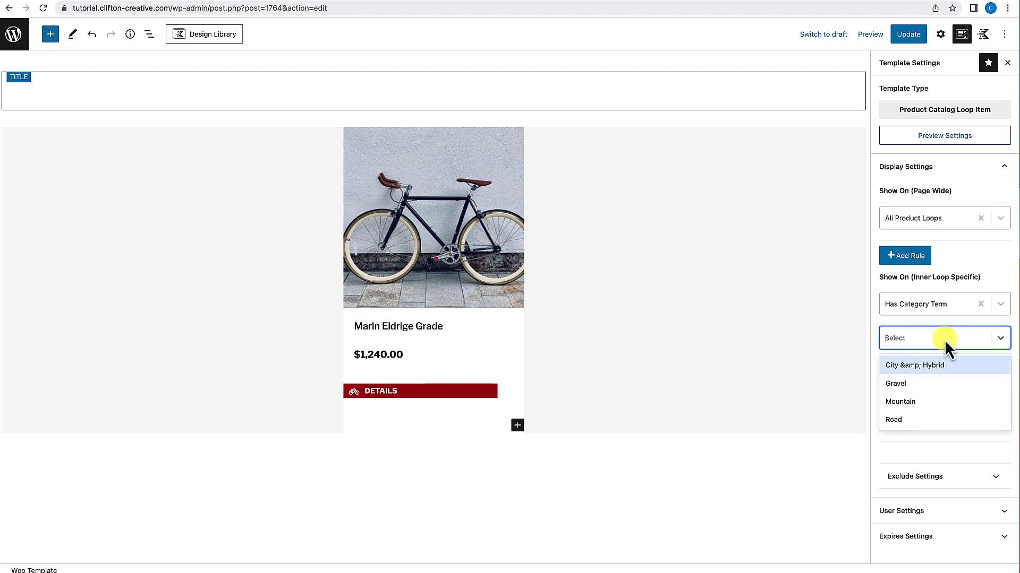
pyautogui.click(903, 401)
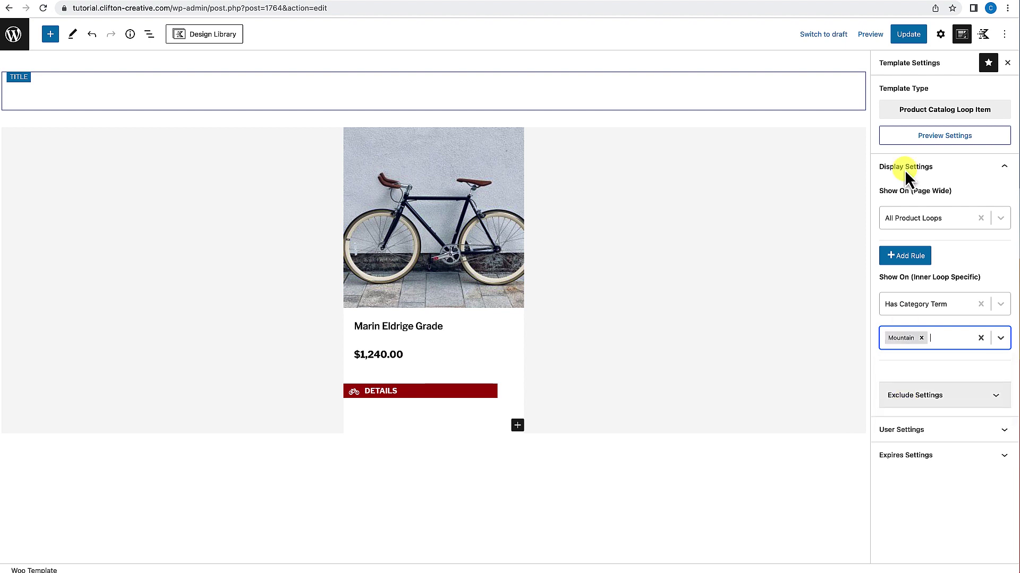
pyautogui.click(912, 35)
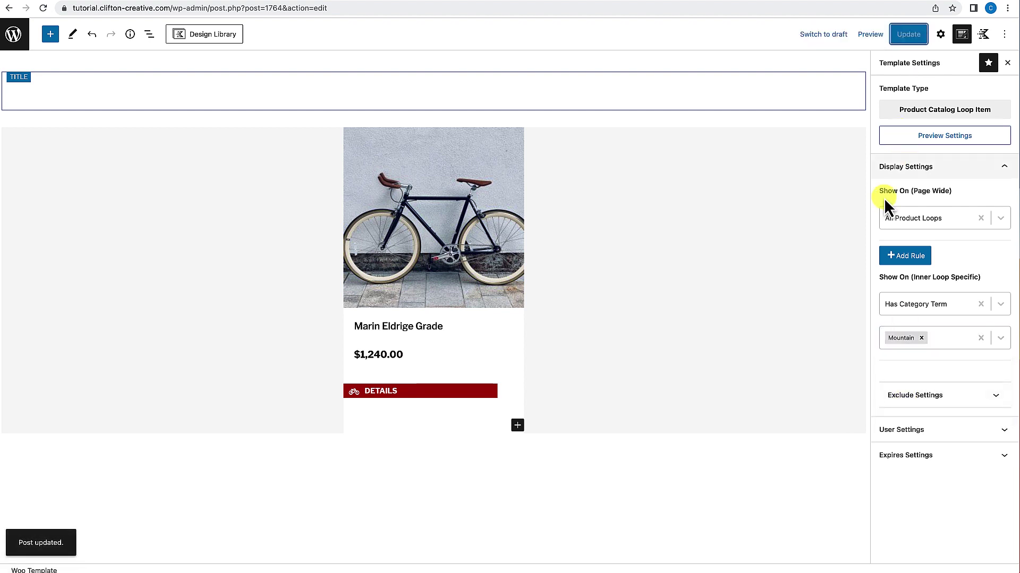
# Return to the Woo Templates list and open the display settings of Custom Loop #1 for editing.
pyautogui.click(21, 34)
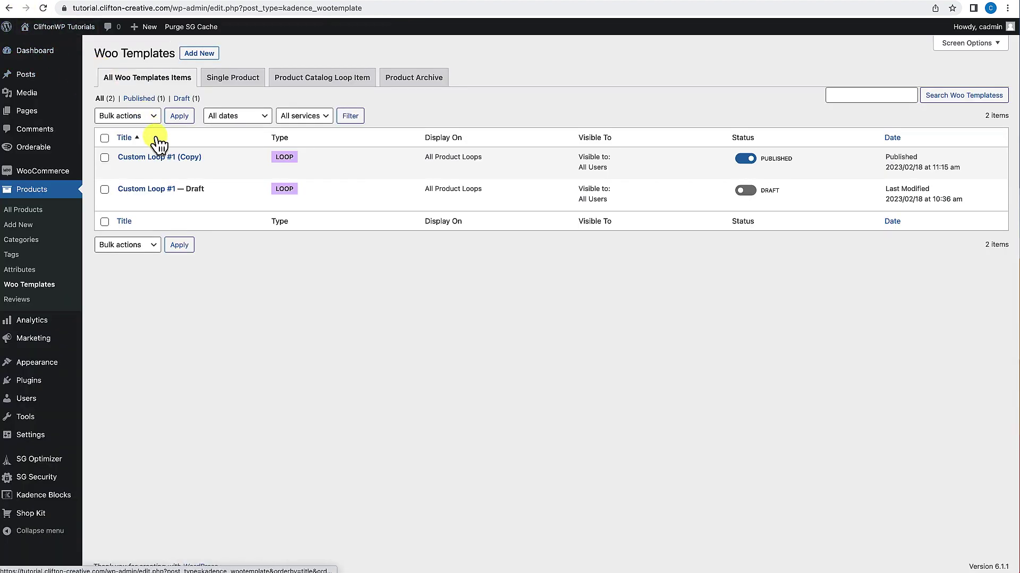
pyautogui.moveTo(187, 212)
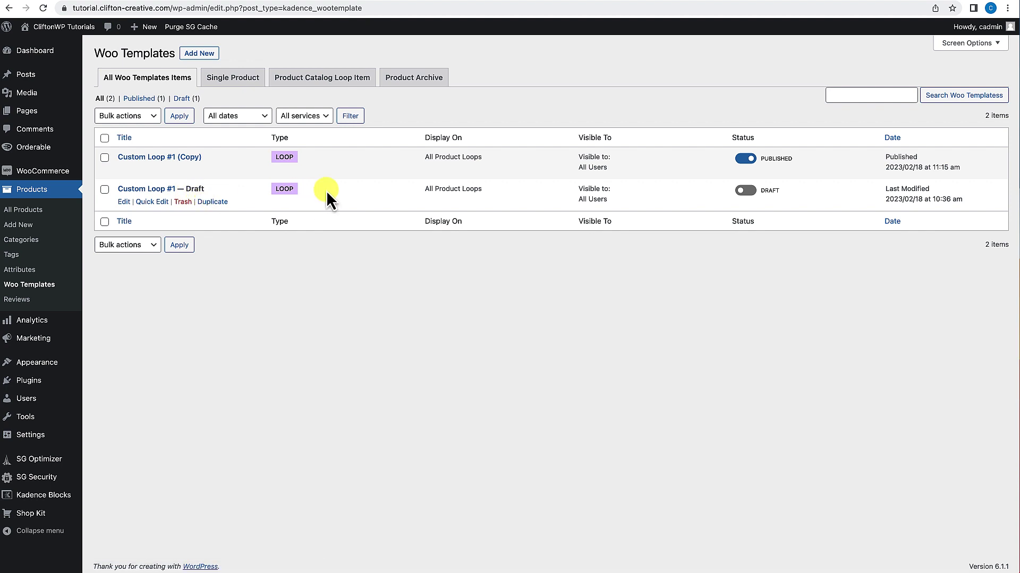
pyautogui.click(124, 202)
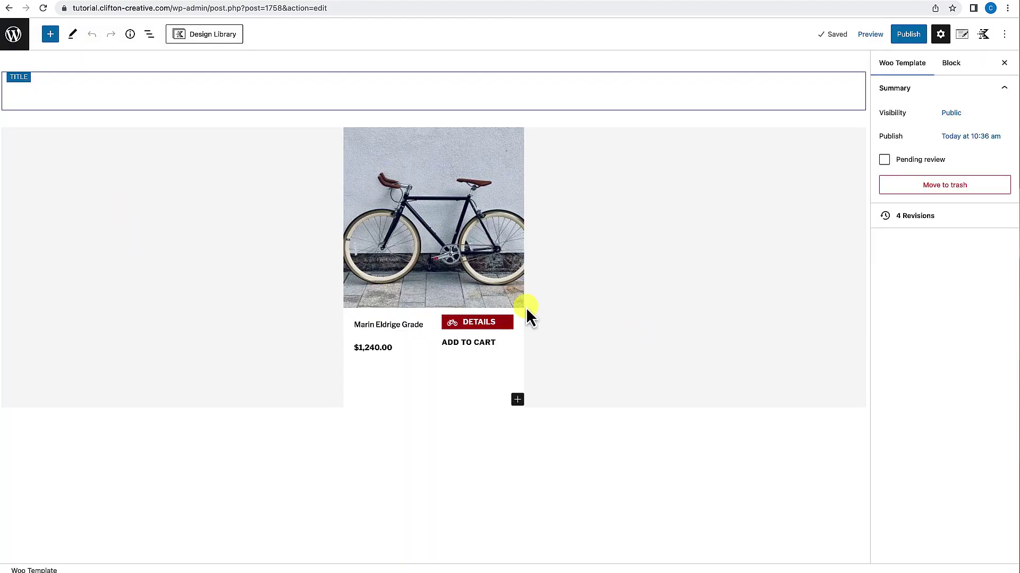
pyautogui.click(961, 35)
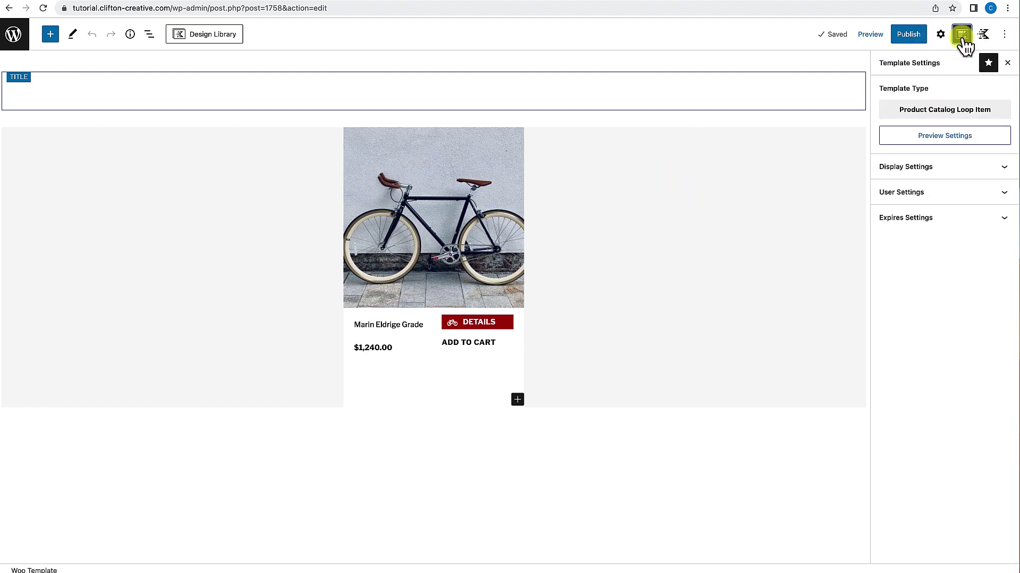
pyautogui.click(941, 168)
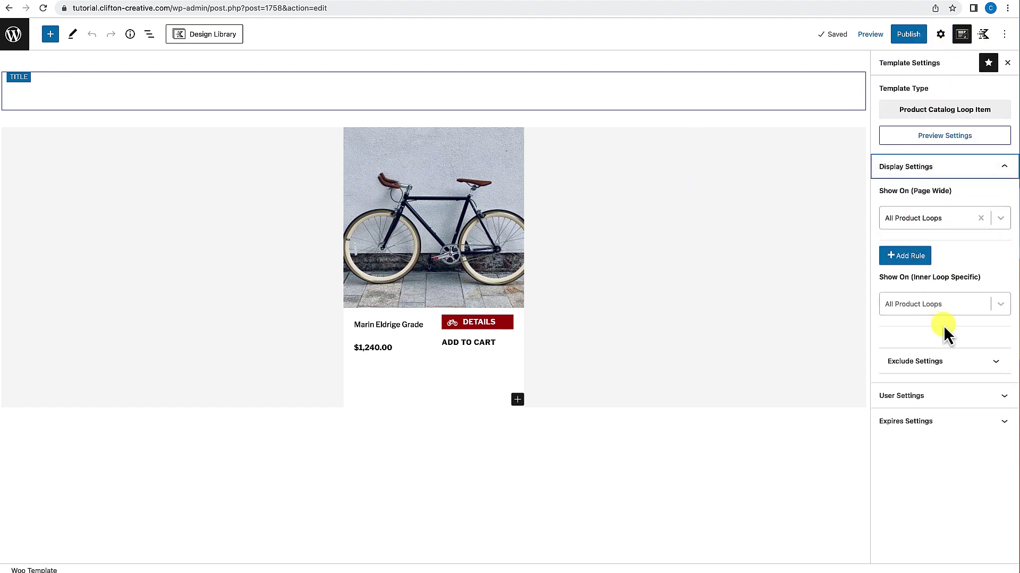
# Restrict the template's inner loop display to Has Category Term with Gravel, and publish the template.
pyautogui.click(1000, 306)
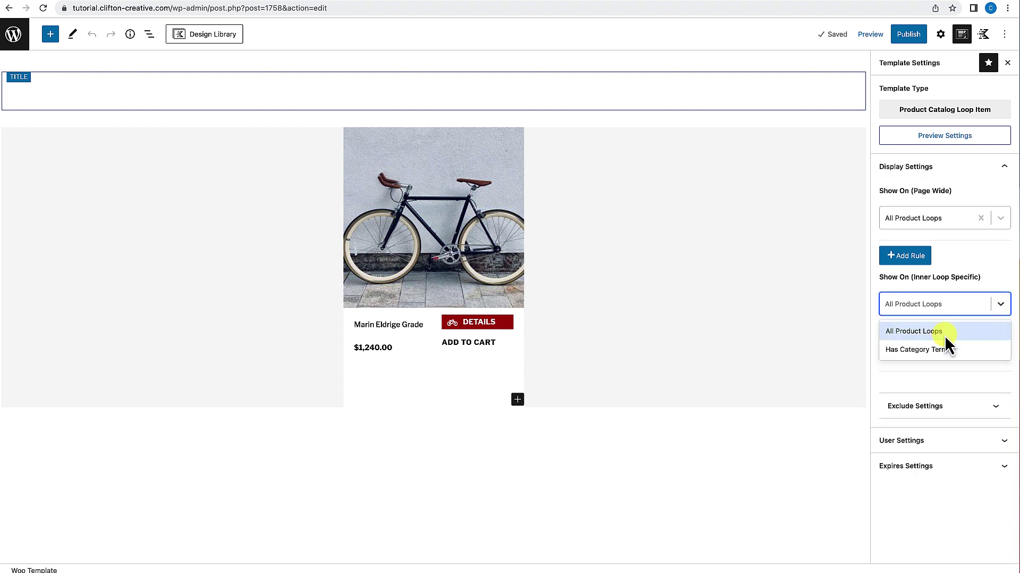
pyautogui.click(938, 349)
pyautogui.click(962, 342)
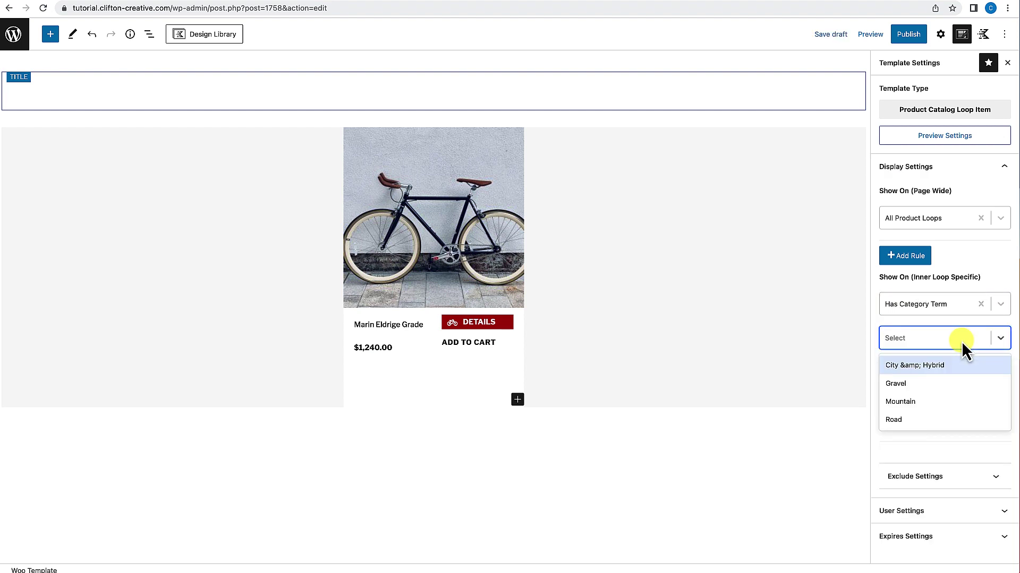
pyautogui.click(903, 384)
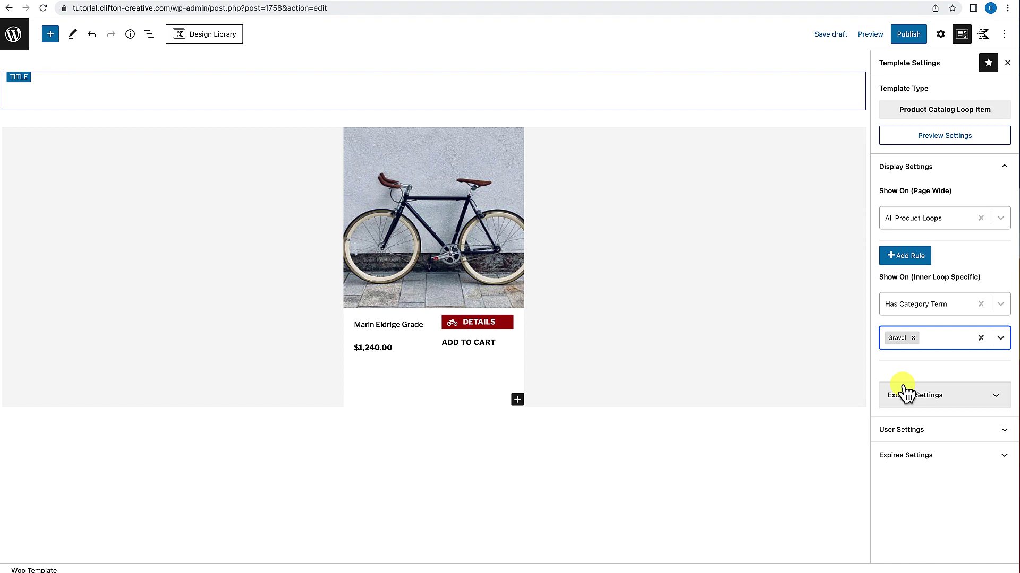
pyautogui.click(909, 34)
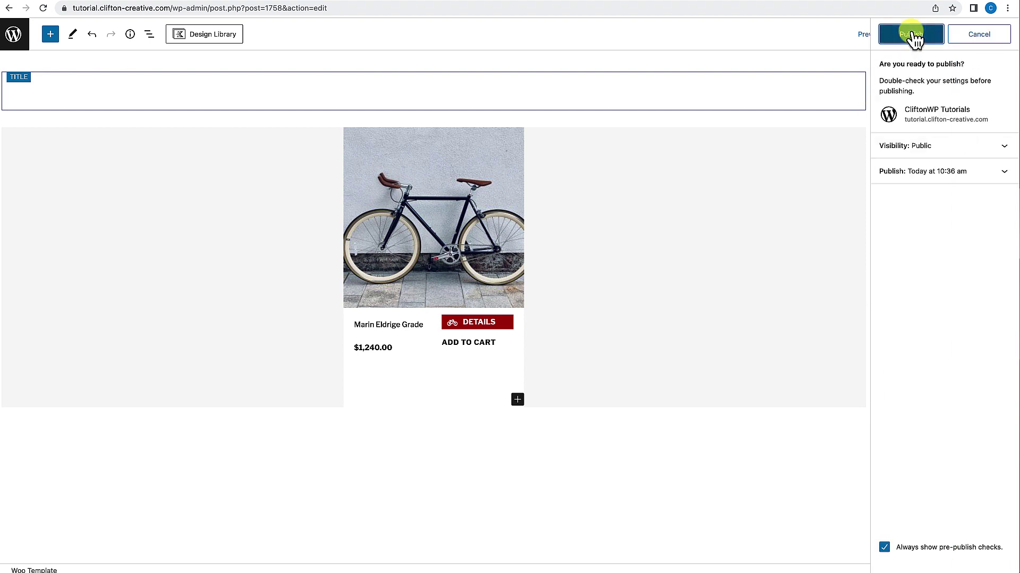
pyautogui.click(911, 35)
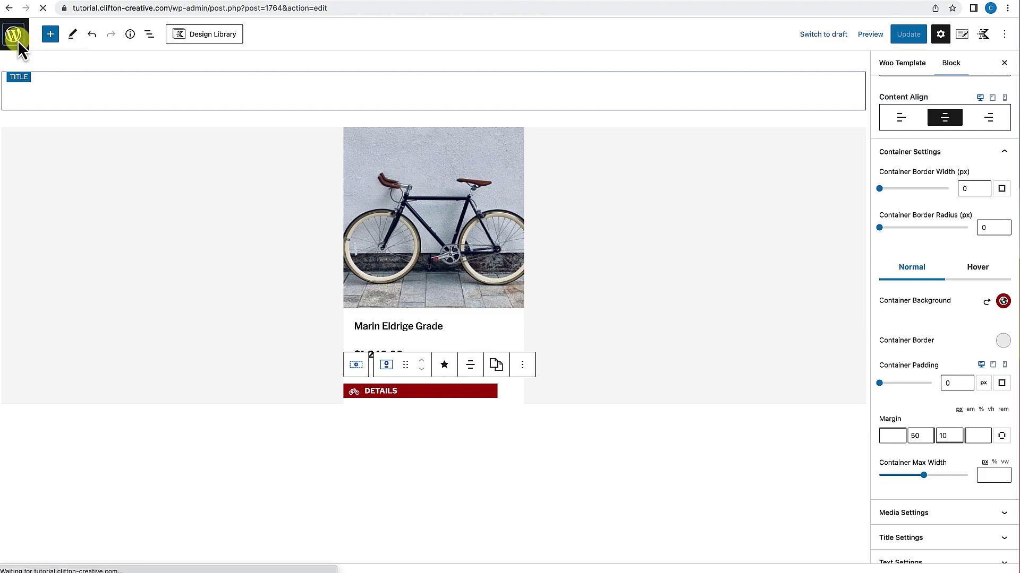
# Visit the live site's home page and compare the product card layouts in its weekly products grid.
pyautogui.click(18, 40)
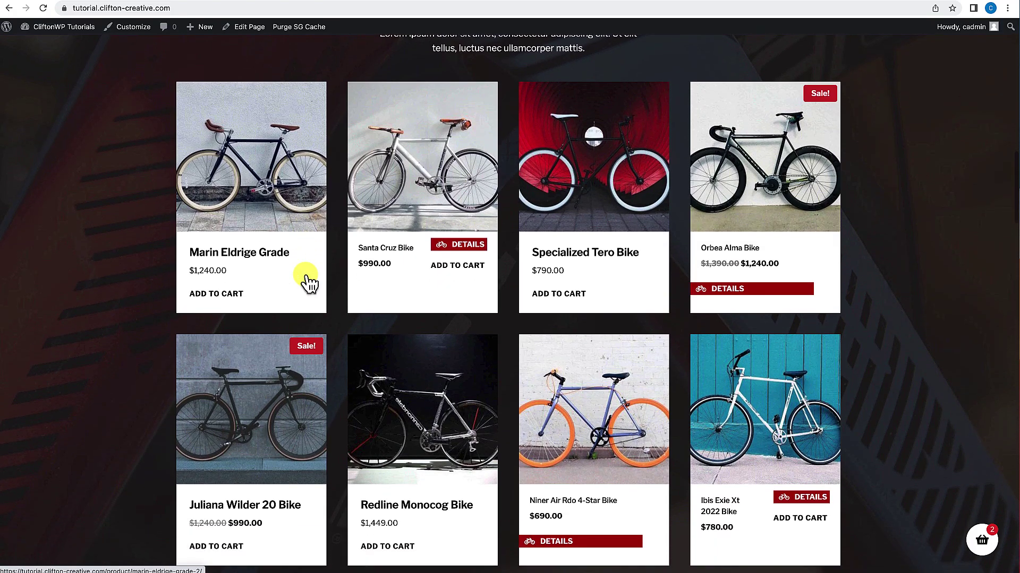
pyautogui.scroll(-2, 307, 280)
pyautogui.scroll(2, 306, 280)
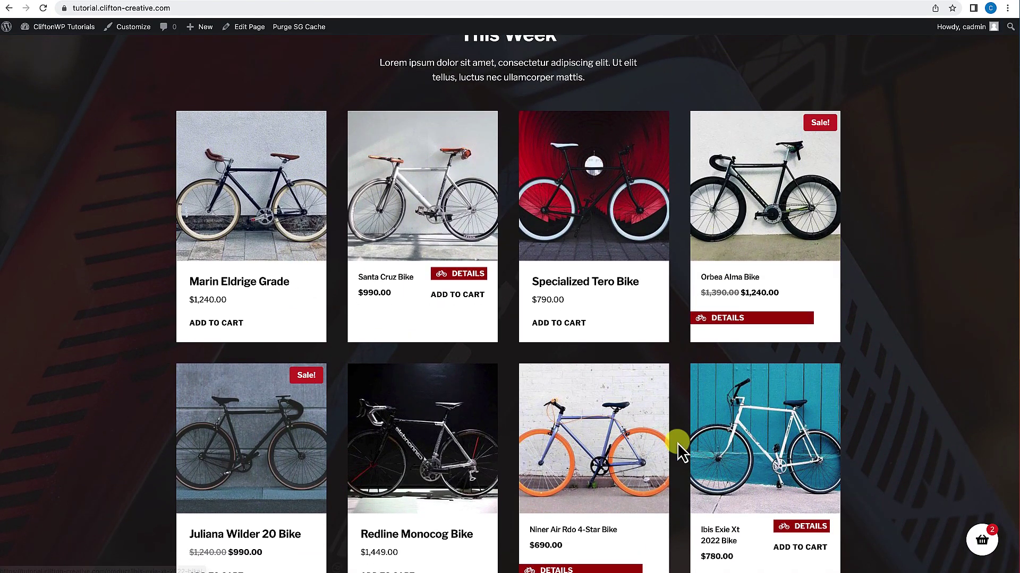
pyautogui.scroll(-1, 677, 443)
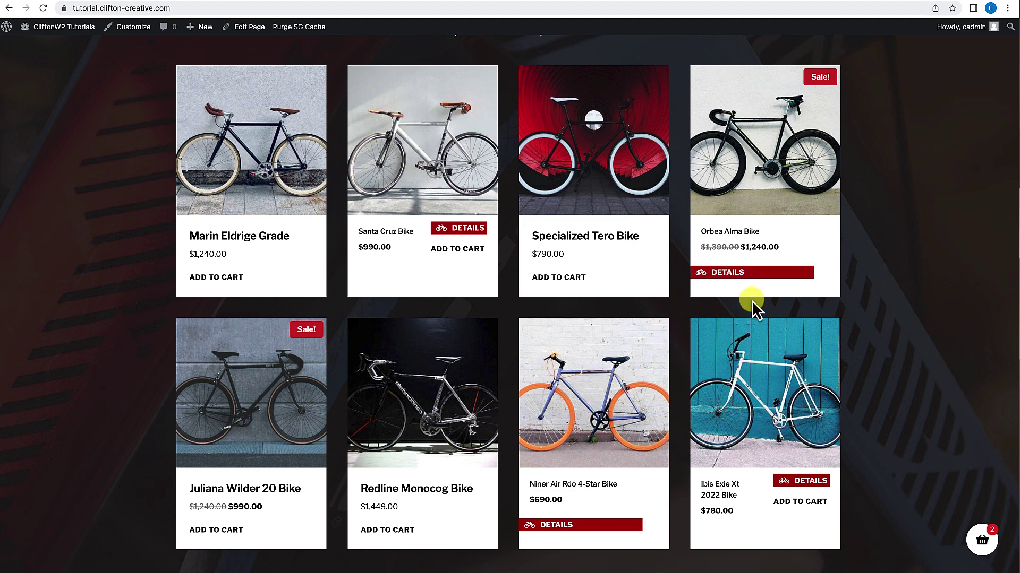
pyautogui.scroll(-3, 583, 348)
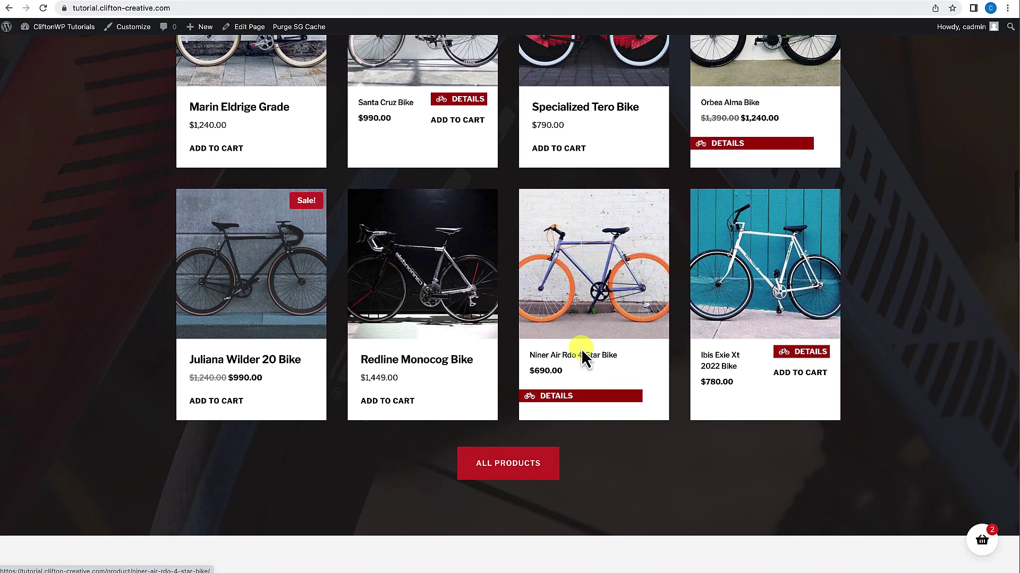
pyautogui.scroll(1, 583, 349)
pyautogui.scroll(1, 693, 244)
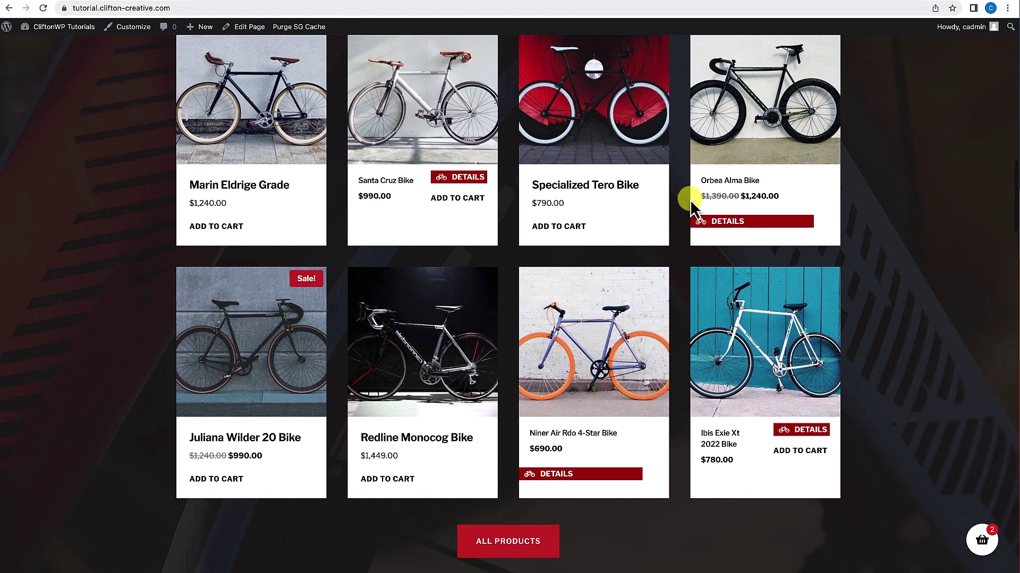
pyautogui.scroll(15, 682, 230)
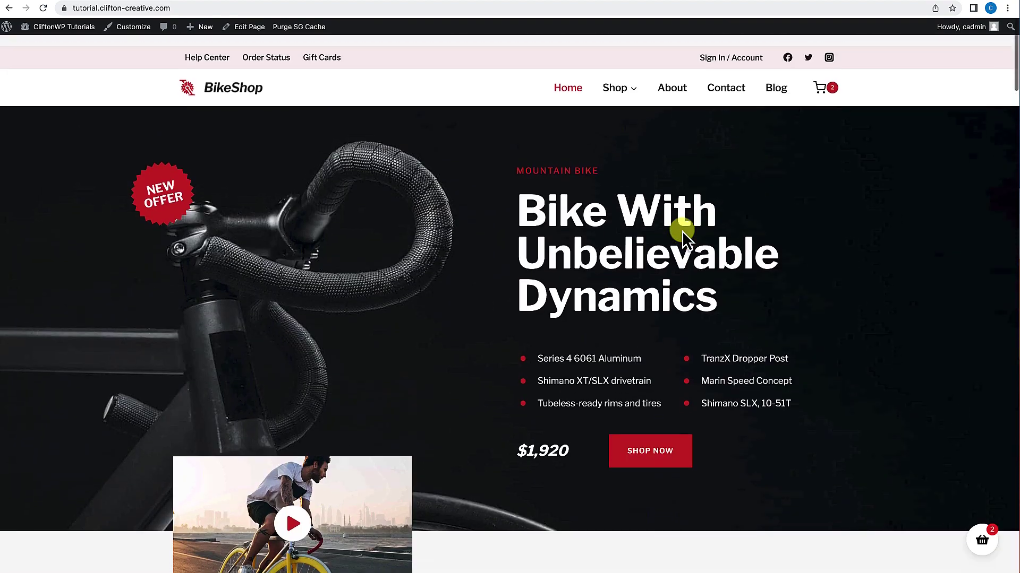
# Go to the Mountain category through the Shop menu, check the Niner Air Rdo 4-Star Bike's DETAILS link and product page, and return.
pyautogui.moveTo(622, 84)
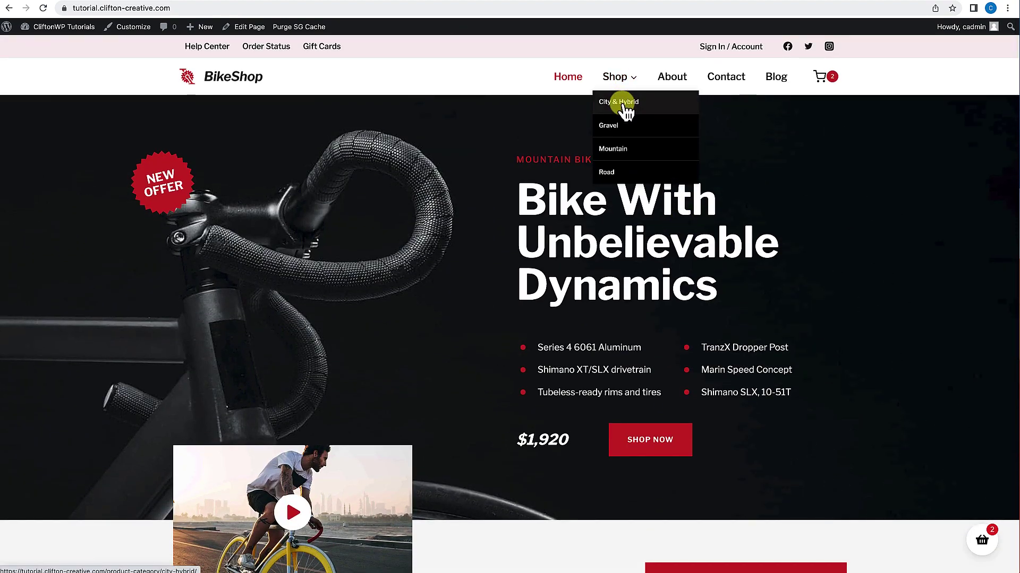
pyautogui.click(616, 151)
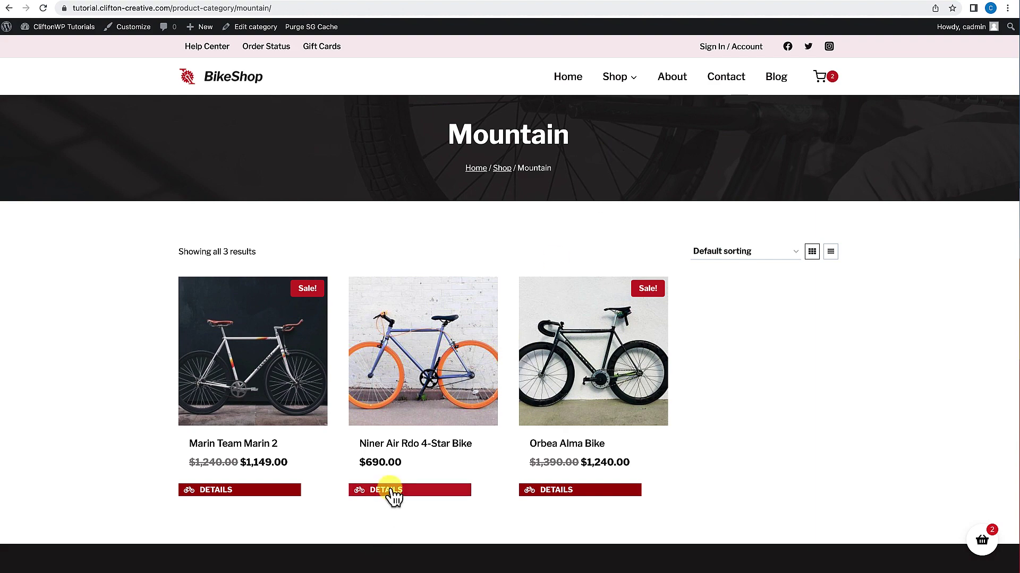
pyautogui.click(392, 491)
pyautogui.scroll(-5, 393, 497)
pyautogui.scroll(-8, 391, 494)
pyautogui.scroll(13, 392, 491)
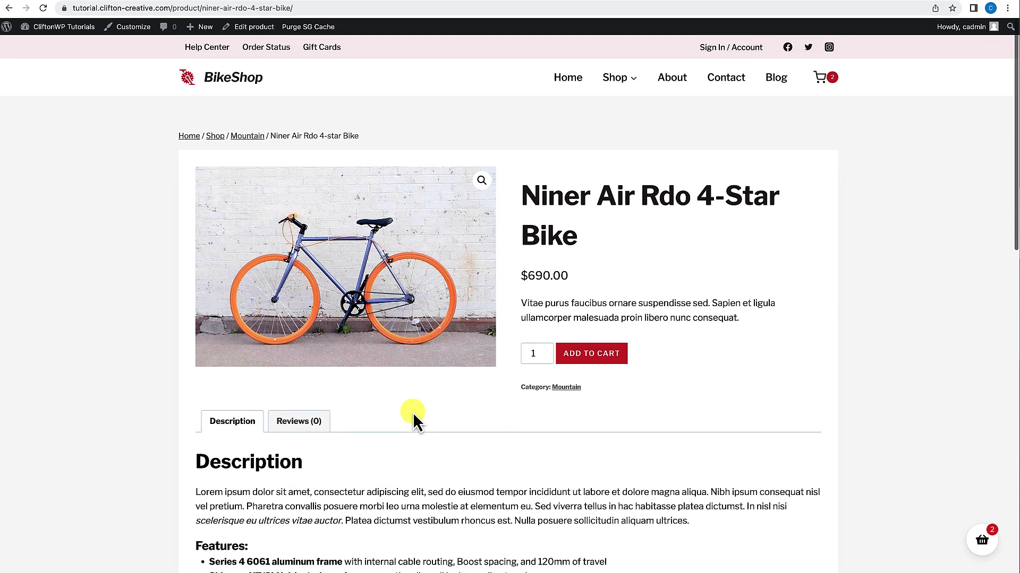
pyautogui.hotkey('alt', 'Left')
# Go to the Gravel and City & Hybrid categories through the Shop menu and check their product cards.
pyautogui.moveTo(607, 84)
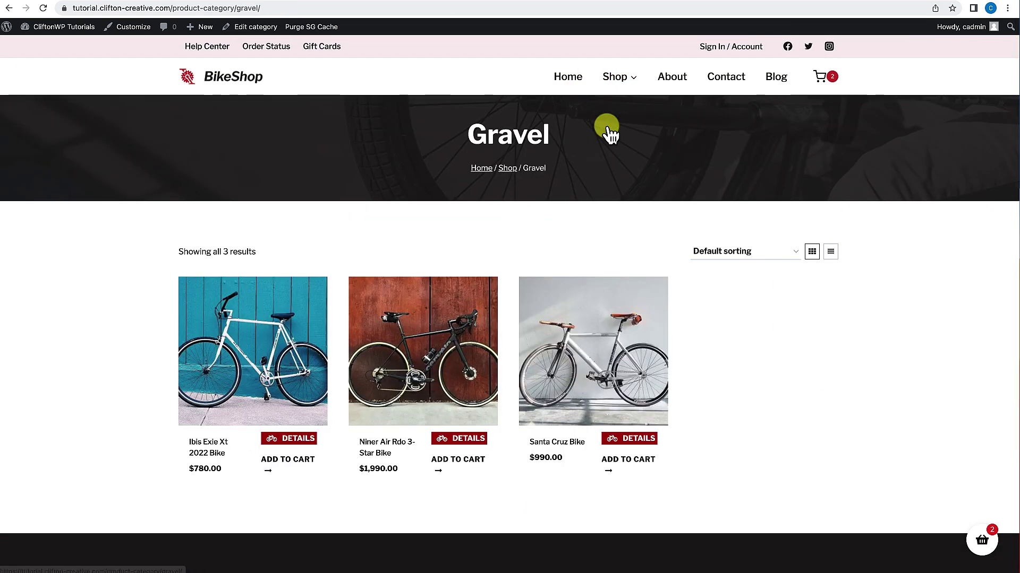
pyautogui.scroll(-1, 319, 425)
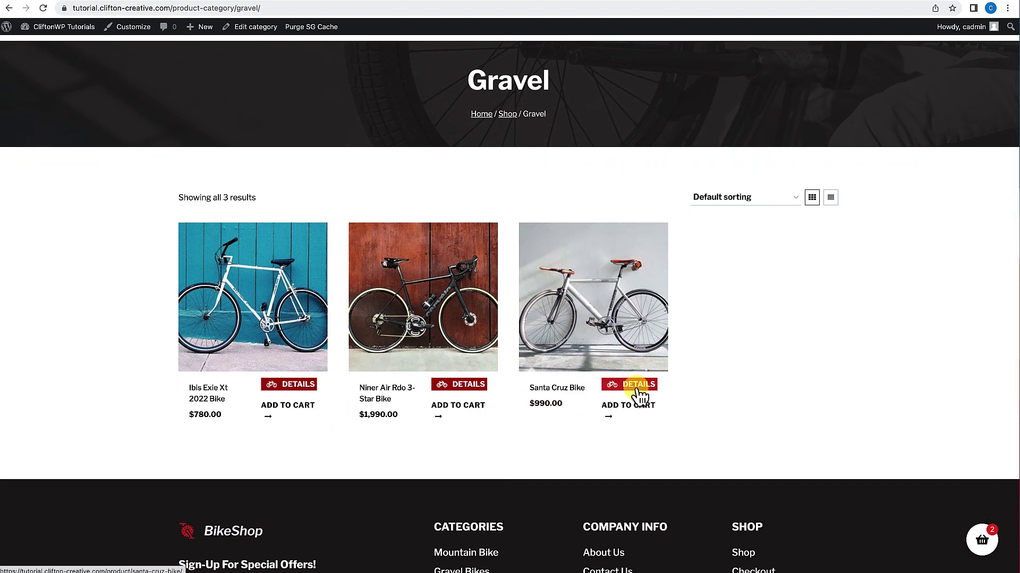
pyautogui.scroll(2, 586, 226)
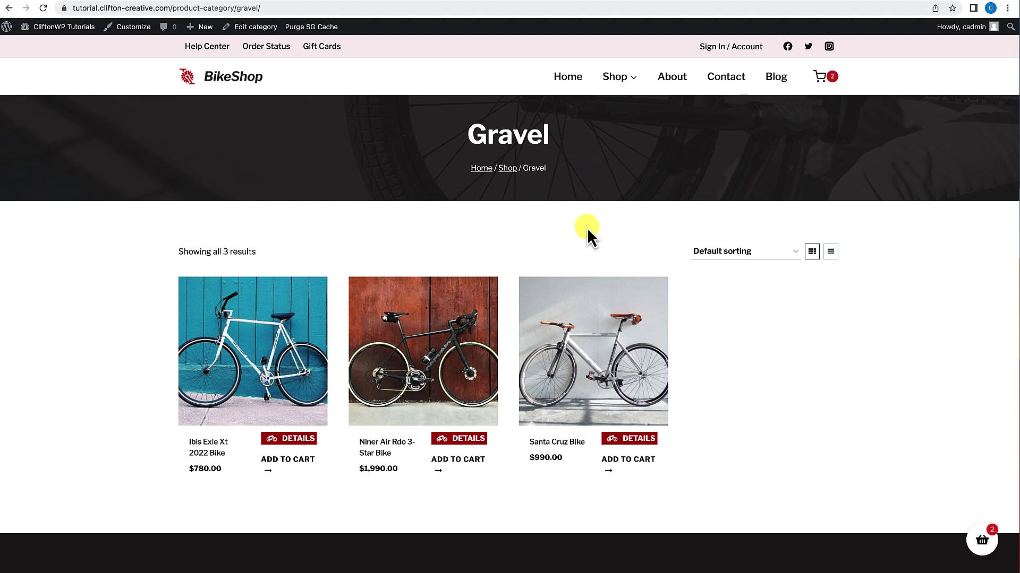
pyautogui.click(560, 1)
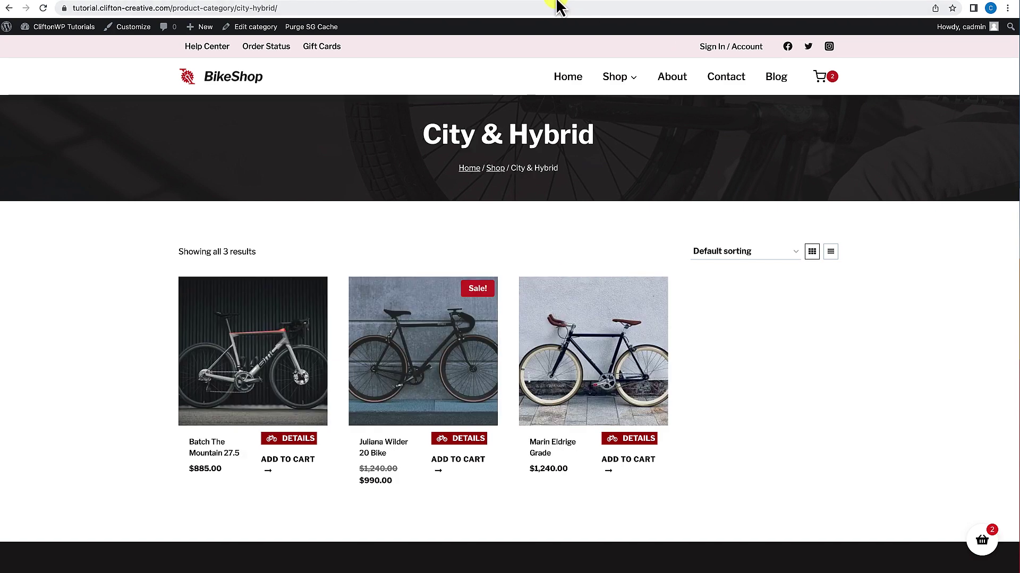
# Return to the dashboard's Woo Templates, switch Custom Loop #1 (Copy) to draft, and open the display settings of Custom Loop #1.
pyautogui.click(553, 1)
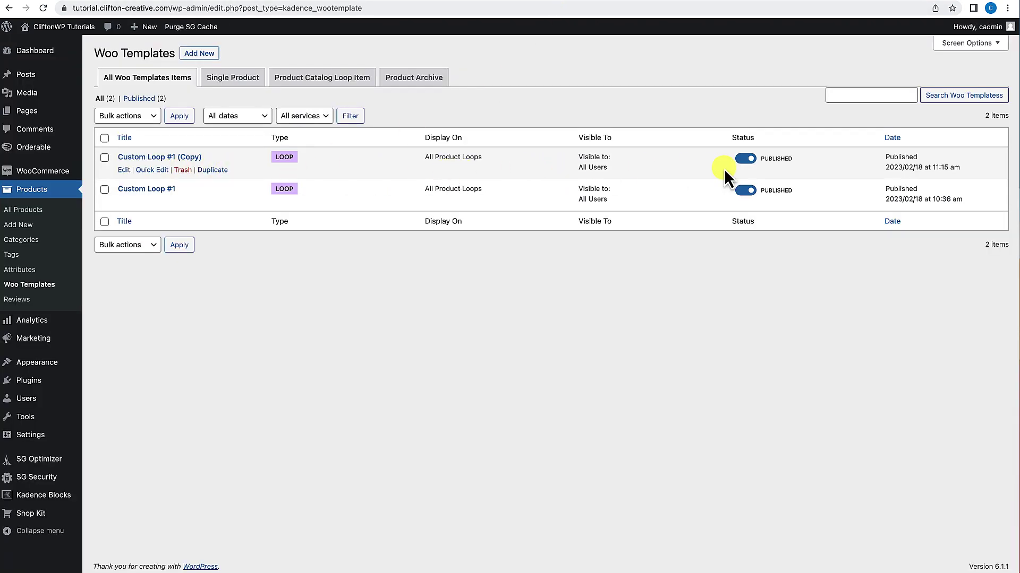
pyautogui.click(745, 160)
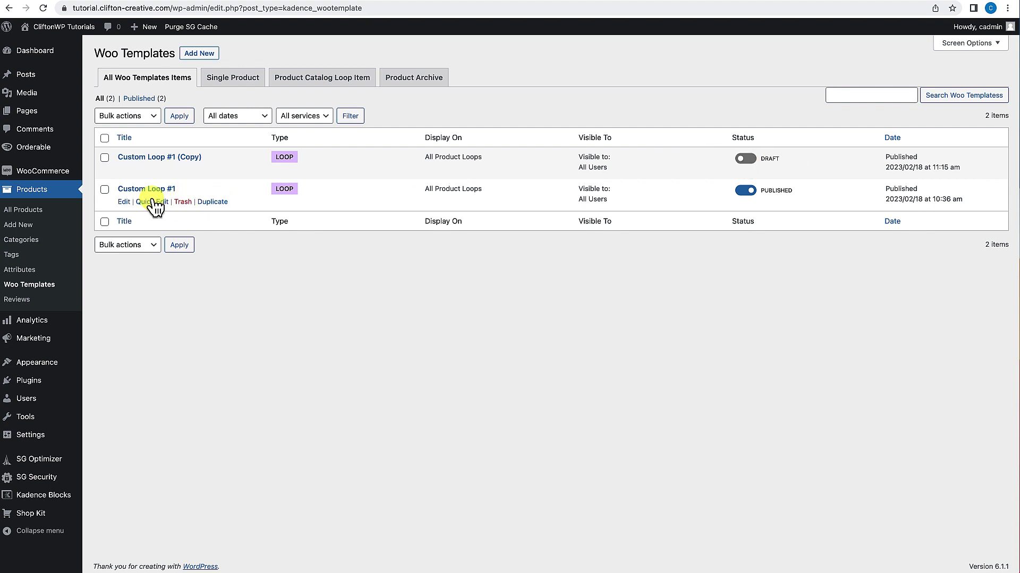
pyautogui.click(125, 202)
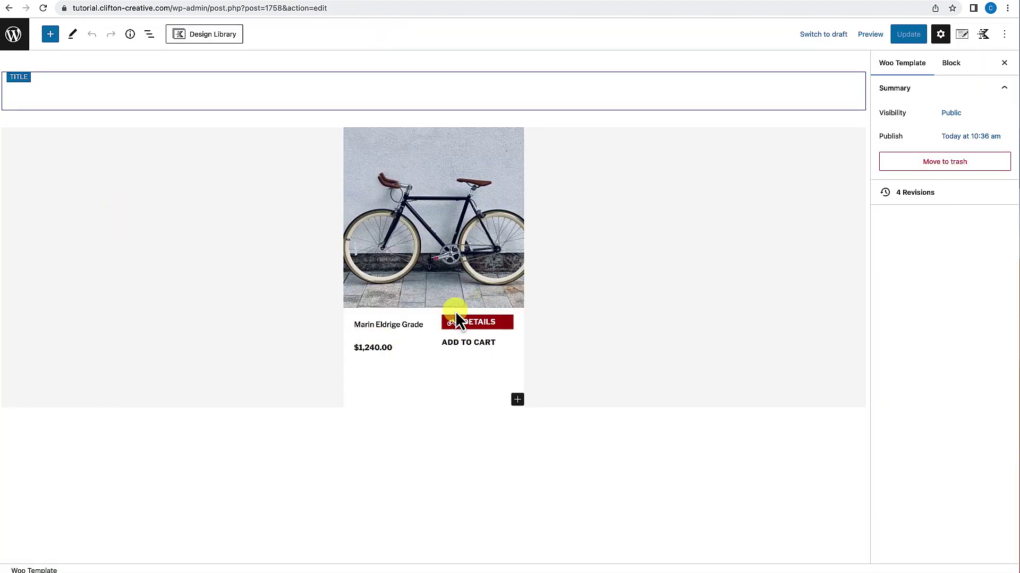
pyautogui.click(962, 35)
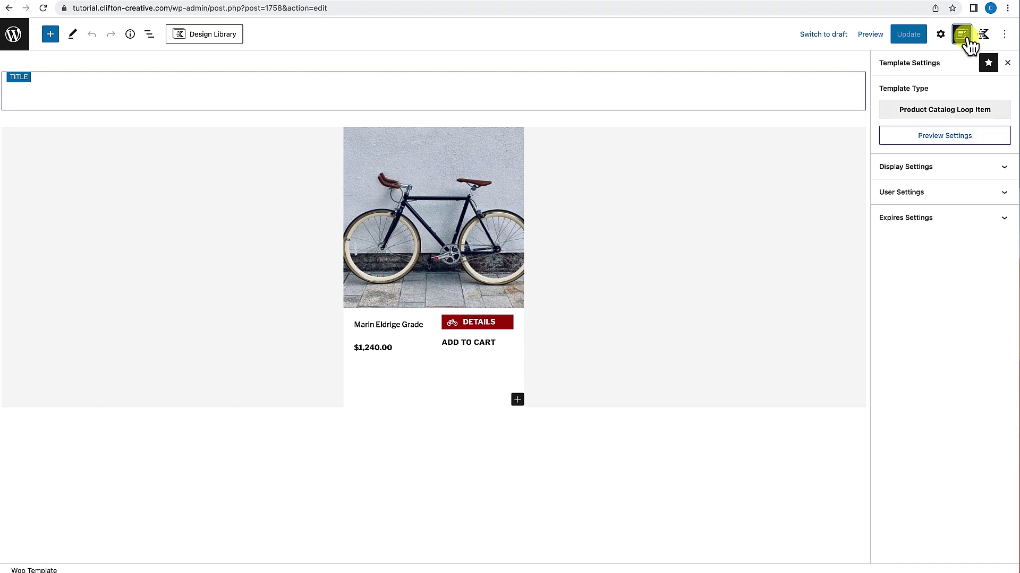
pyautogui.click(950, 170)
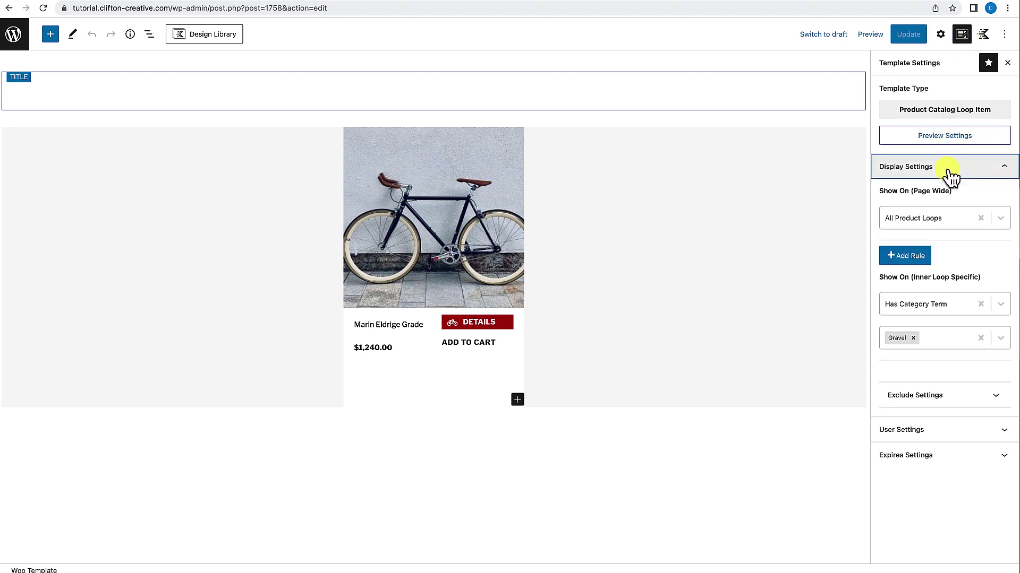
# Replace the template's inner loop category condition with All Product Loops, and update the template.
pyautogui.click(980, 304)
pyautogui.click(975, 306)
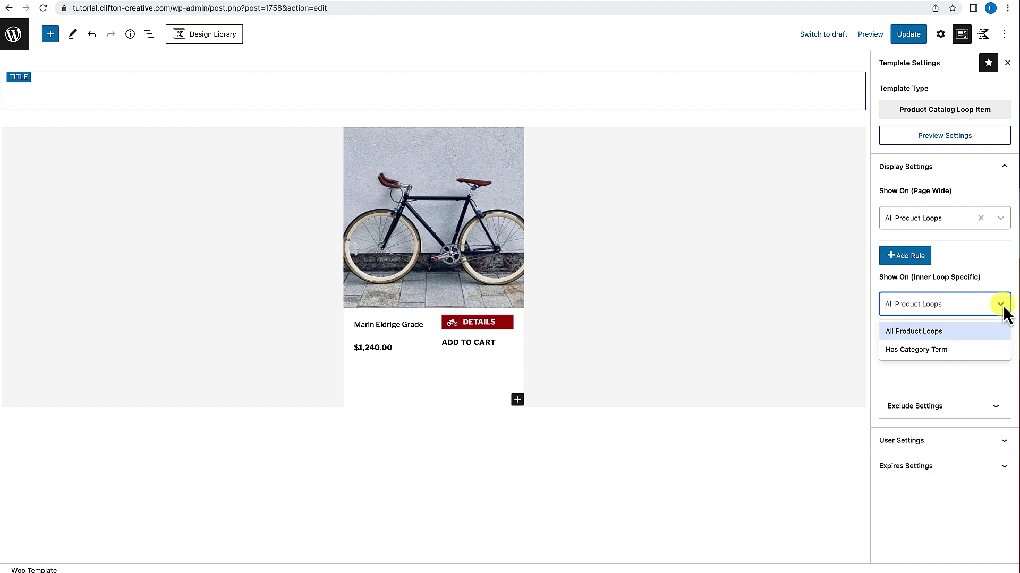
pyautogui.click(920, 332)
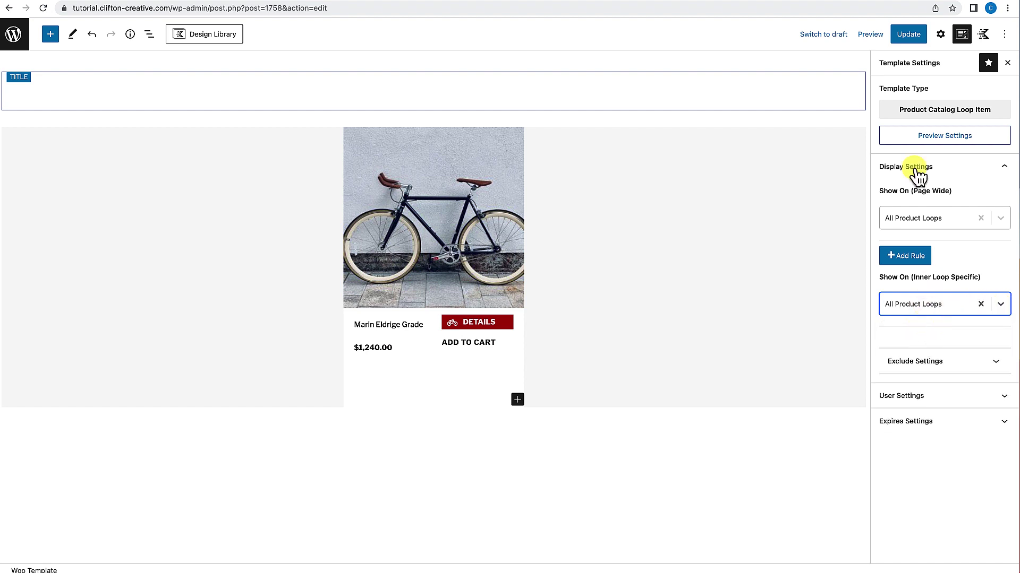
pyautogui.click(907, 34)
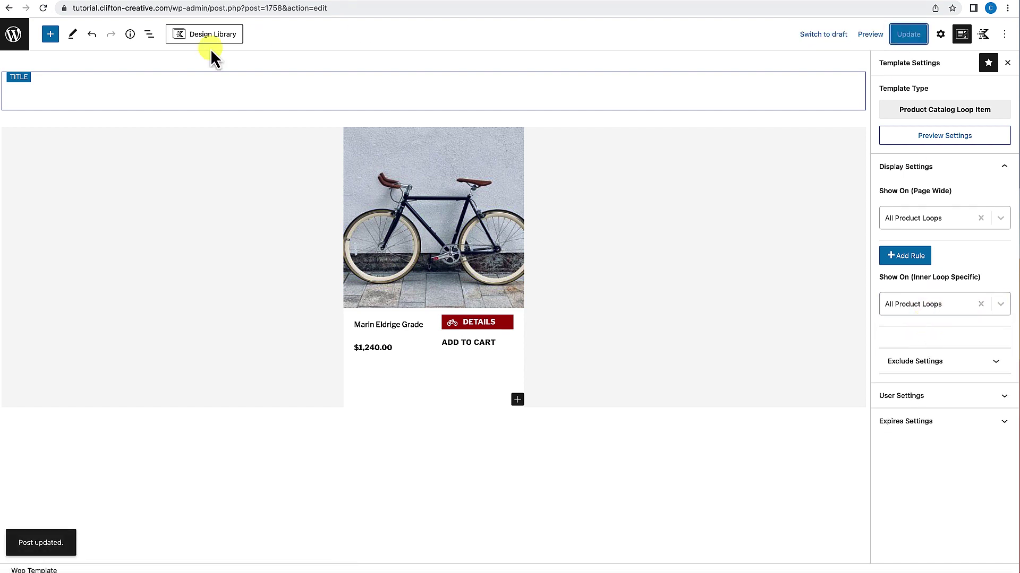
# Return to the Woo Templates list and switch Custom Loop #1 to draft and back to published.
pyautogui.click(22, 48)
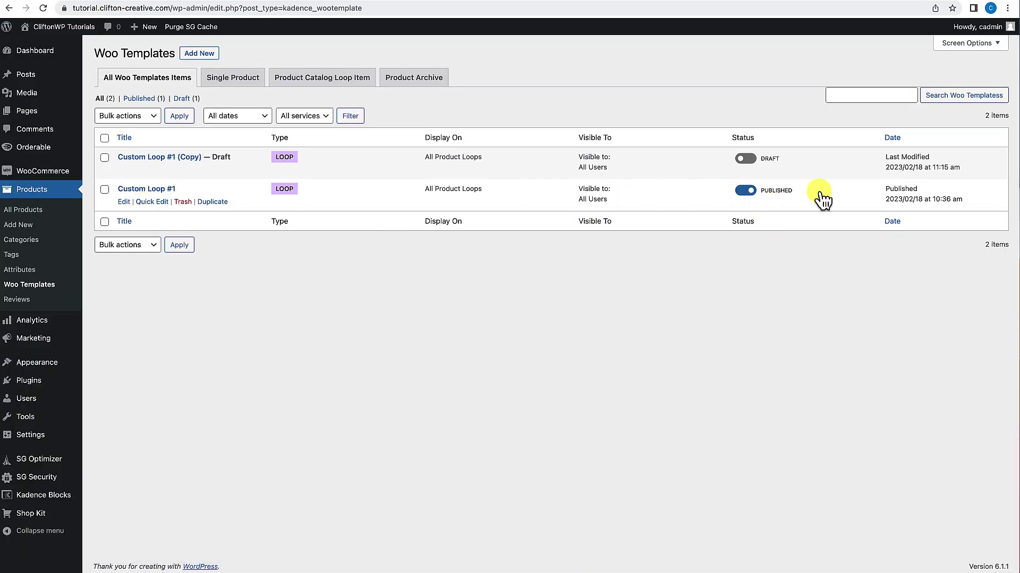
pyautogui.click(744, 192)
pyautogui.click(745, 192)
# Go to the live site's main Shop page and check the card layout of all its products.
pyautogui.click(632, 4)
pyautogui.click(616, 78)
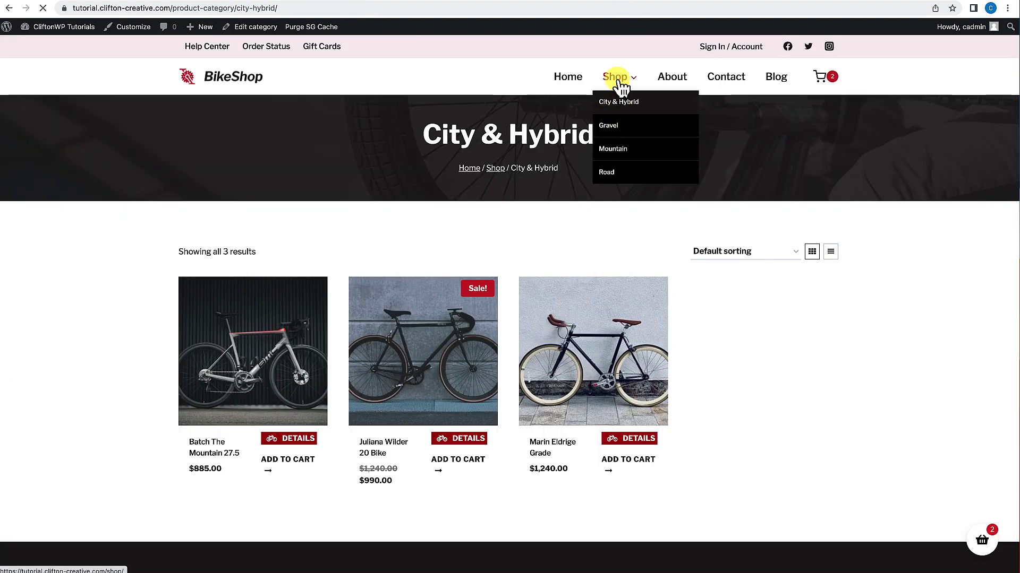
pyautogui.scroll(-4, 528, 298)
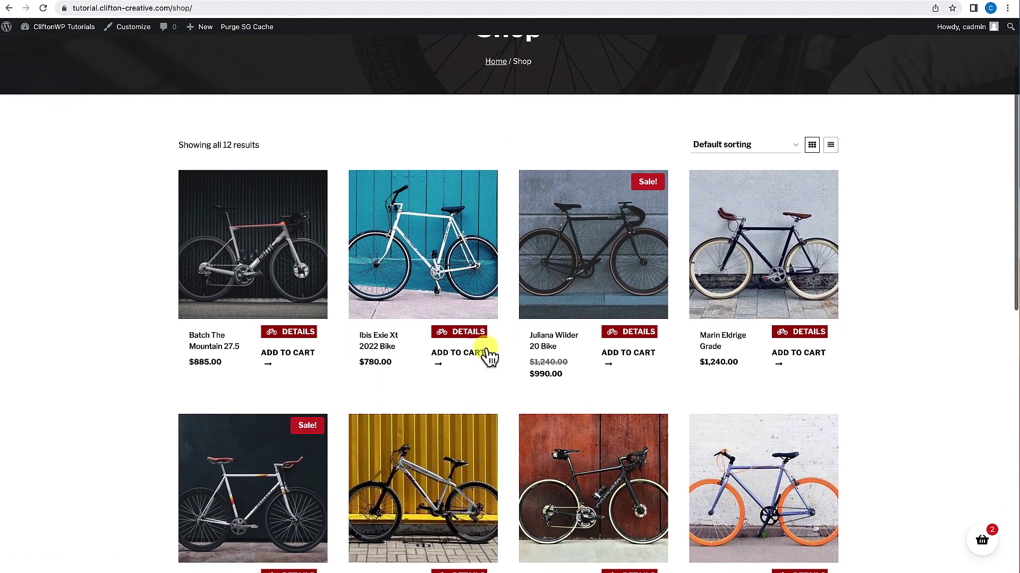
pyautogui.scroll(-5, 654, 371)
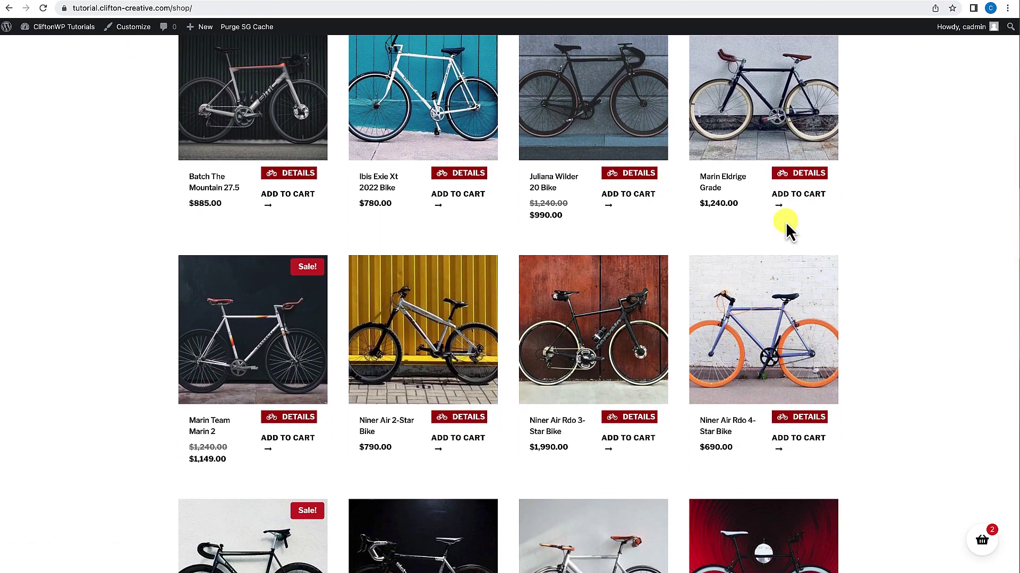
pyautogui.scroll(-5, 727, 329)
pyautogui.scroll(-7, 720, 353)
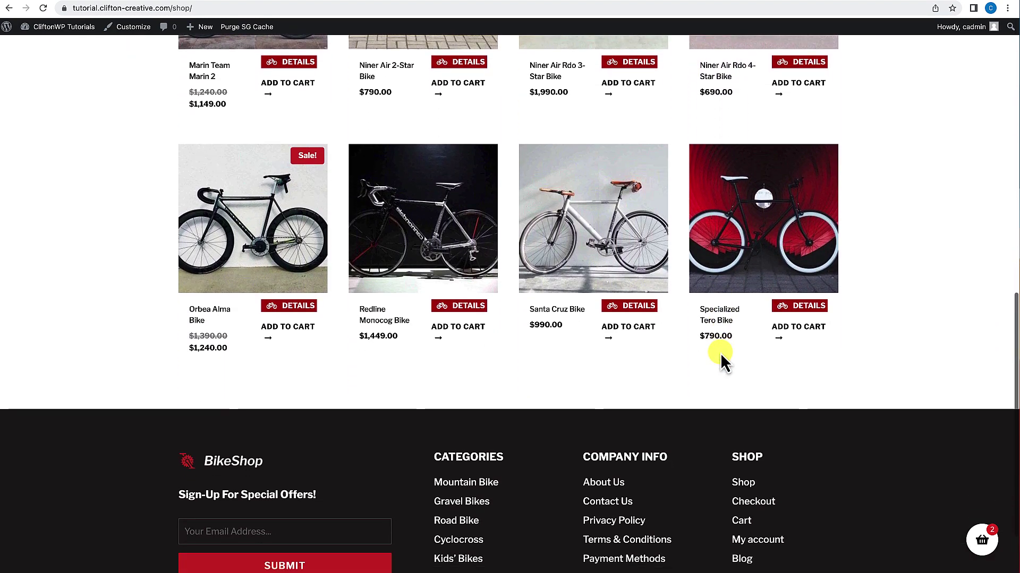
pyautogui.scroll(2, 720, 353)
pyautogui.scroll(10, 720, 352)
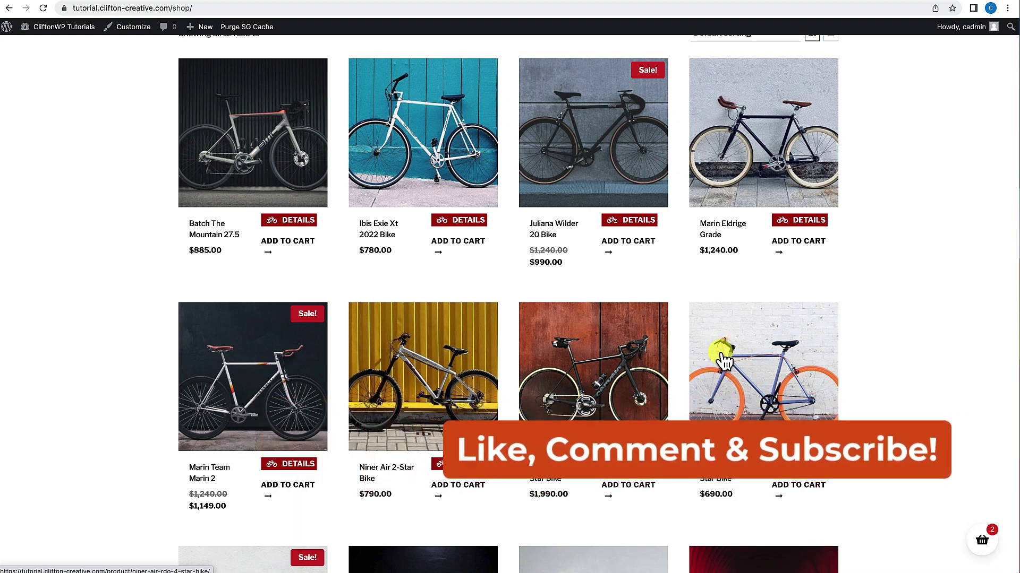
pyautogui.scroll(3, 671, 332)
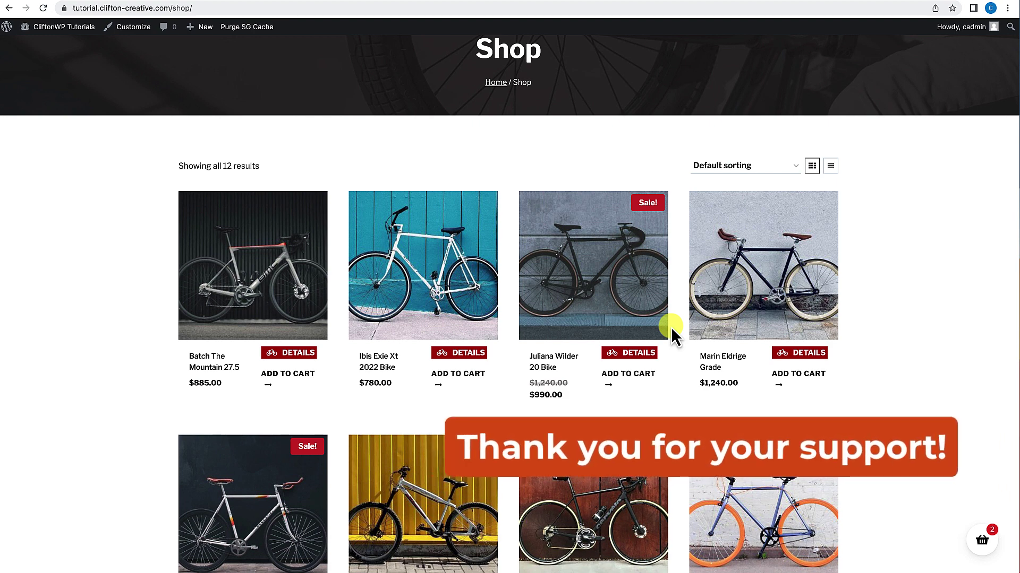
pyautogui.scroll(2, 671, 327)
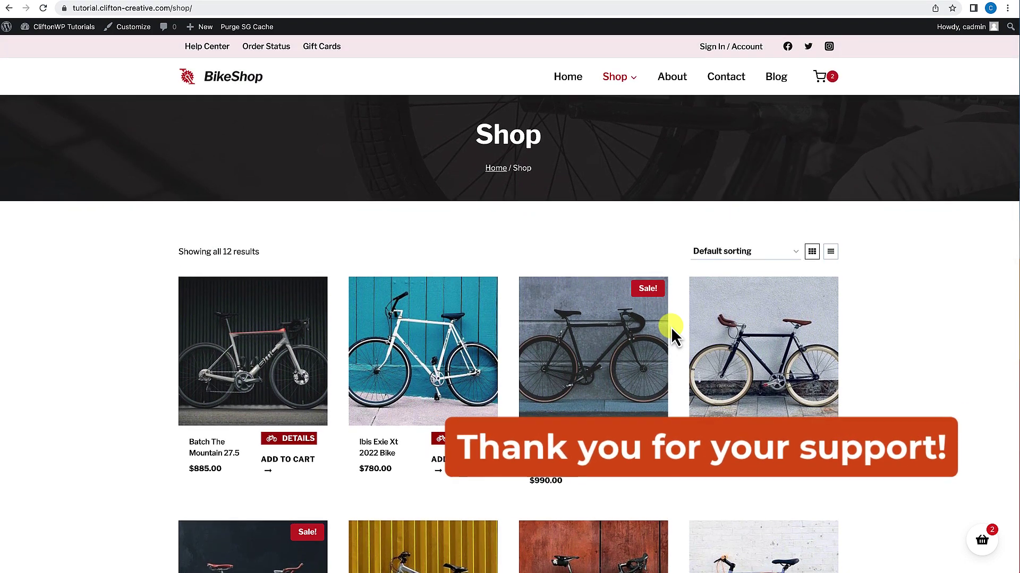